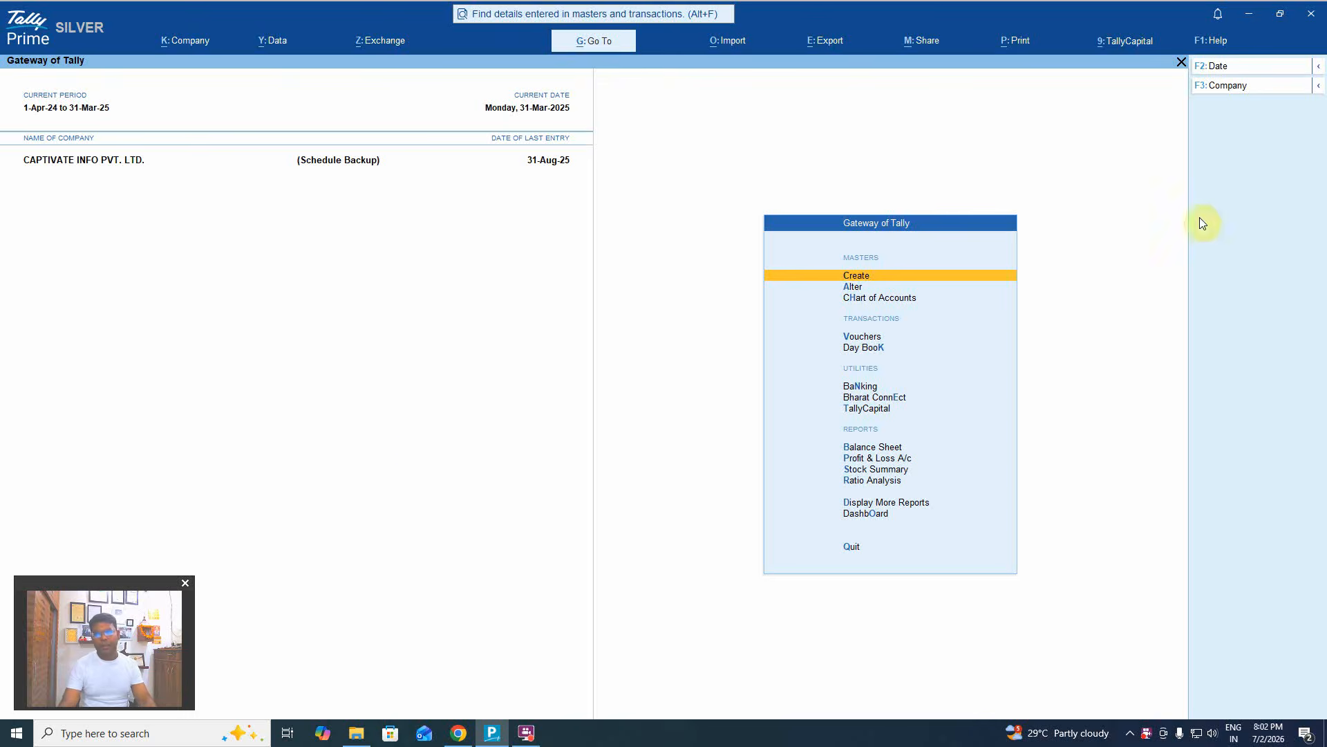
Confirm via Help > Upgrade that TallyPrime Release 7.1 is the latest version.
click(1219, 42)
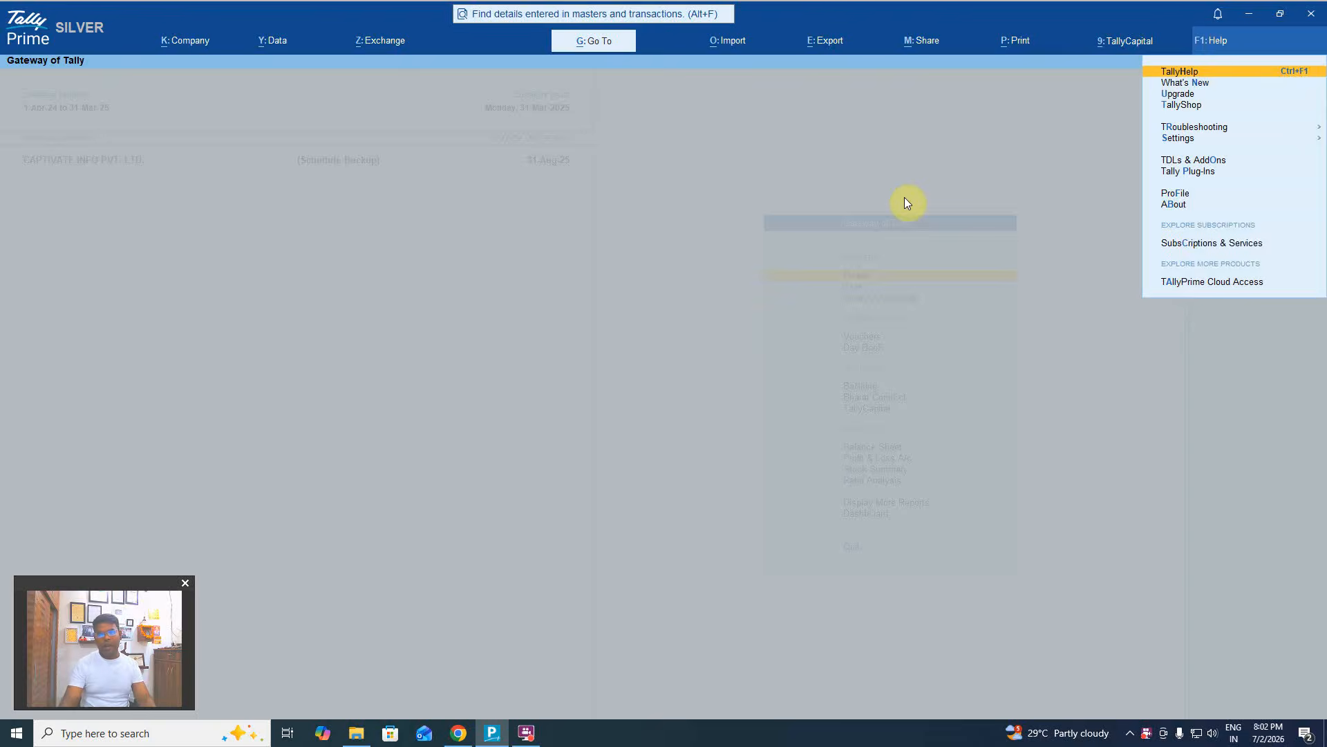
key(Down)
key(Down)
key(Return)
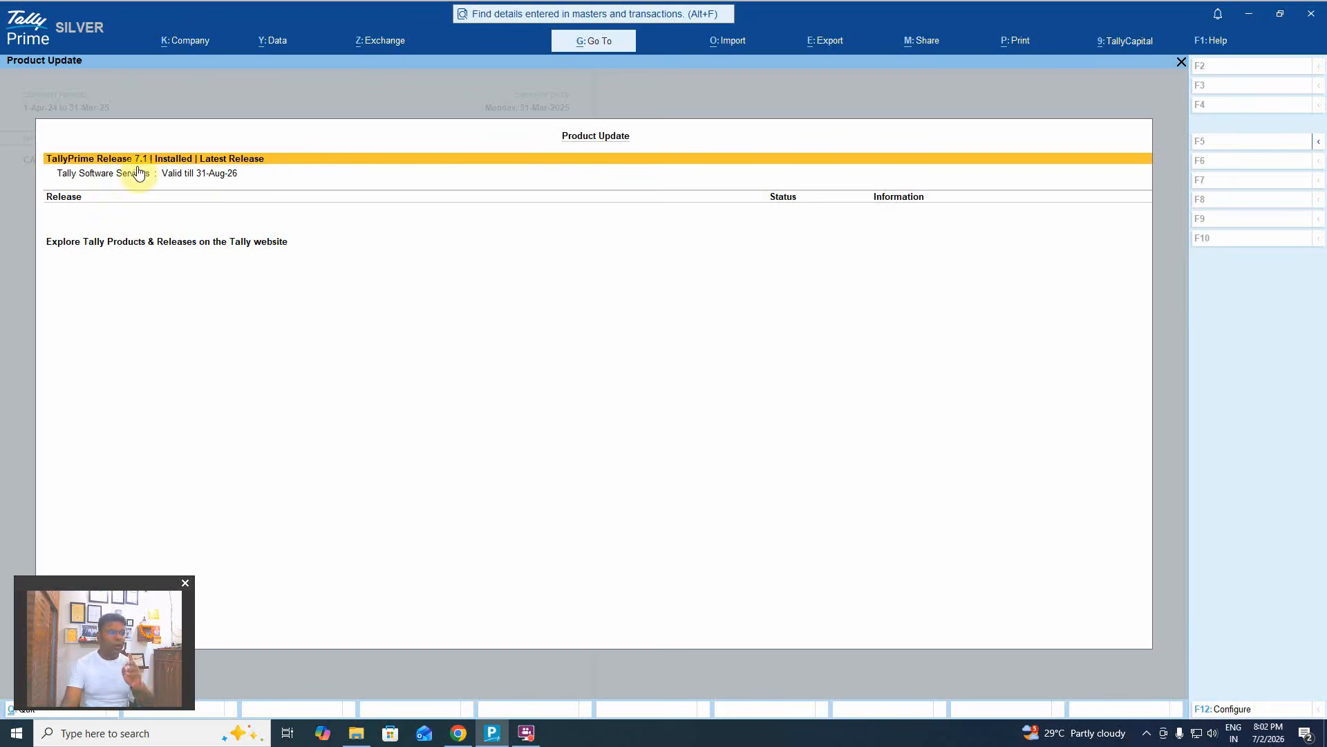
key(Escape)
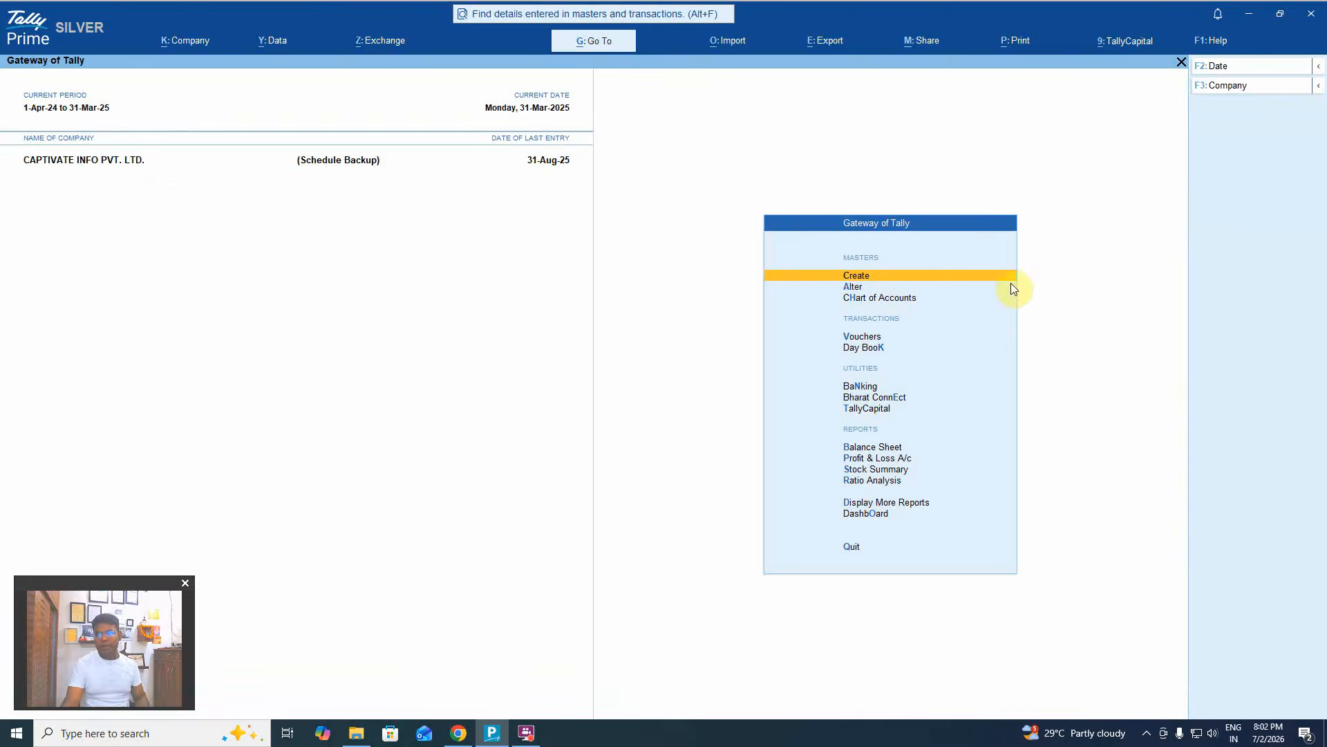
Open the Tally Plug-Ins list and select Financial Statements ver. 1.0 Build 27.
click(1206, 42)
key(Down)
key(Down)
key(Down)
key(Down)
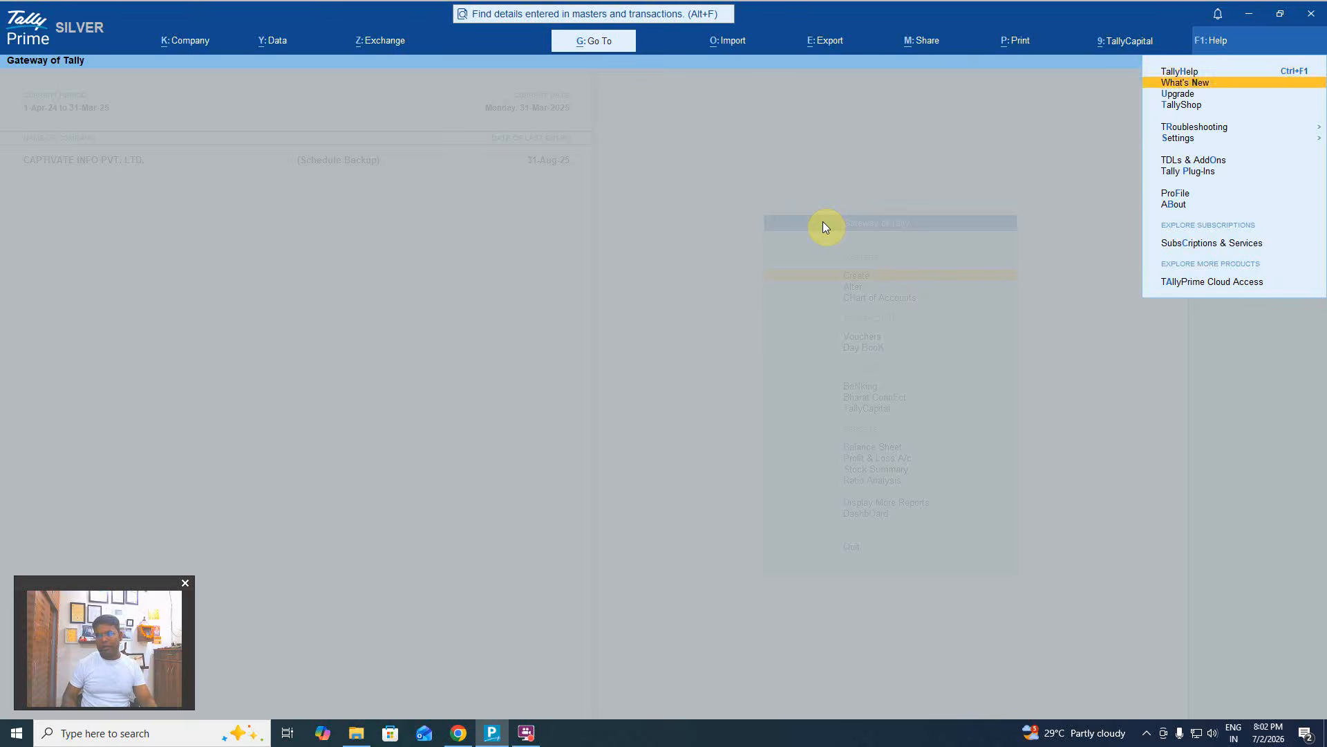
key(Return)
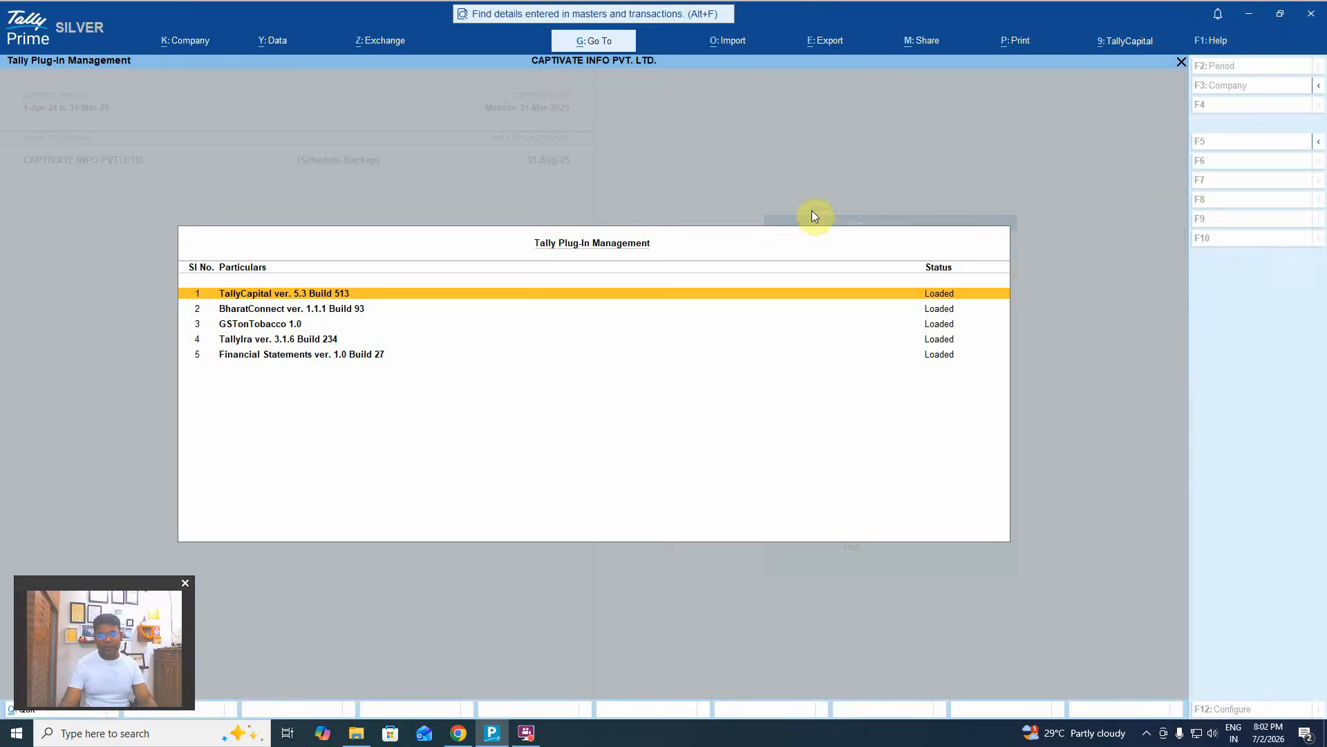
click(329, 360)
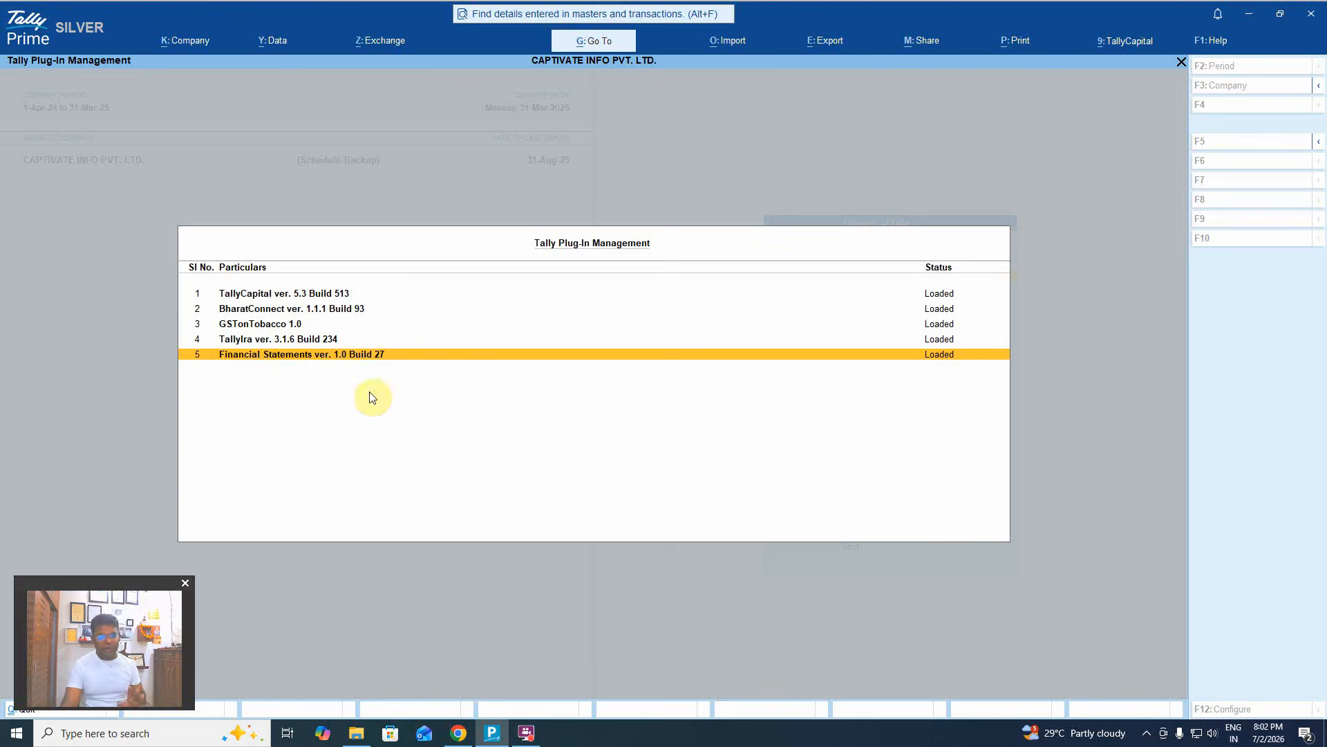
click(458, 733)
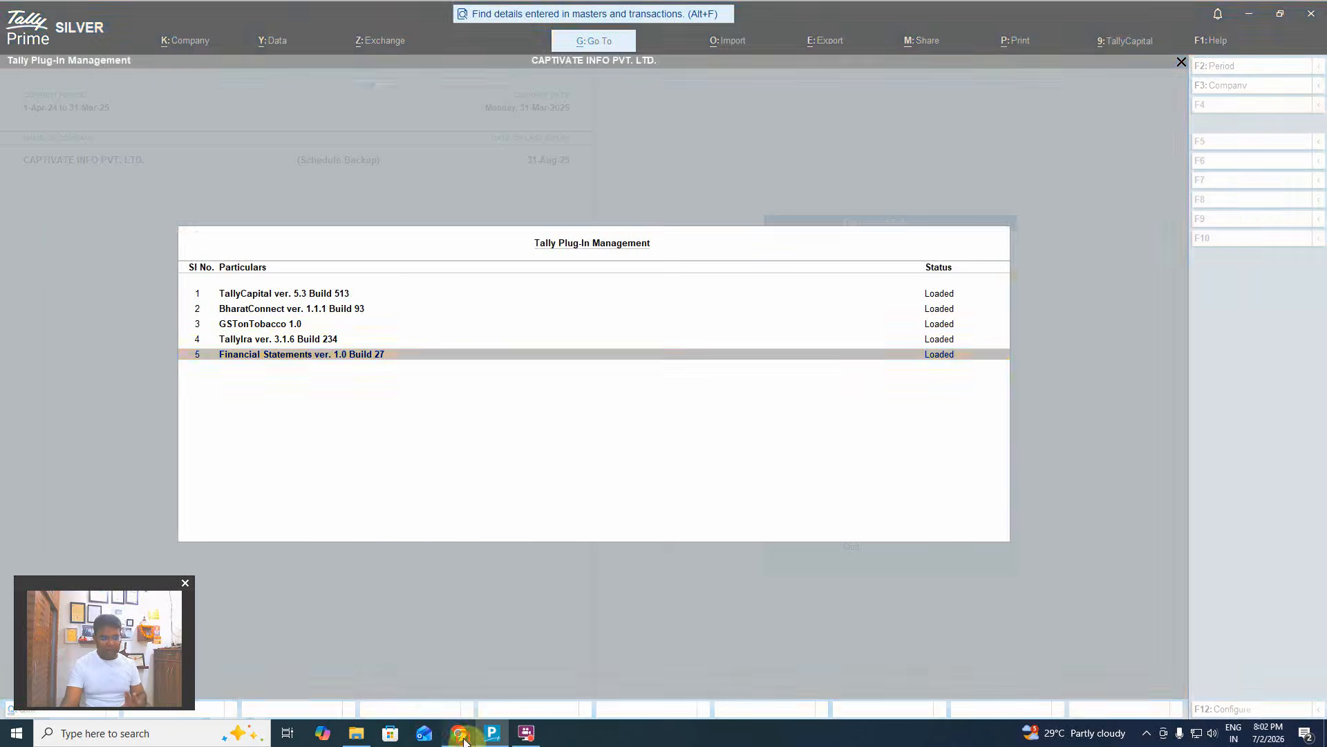
From Customer Hub's View all Plug-ins list, open the Financial Statements add-on page for Schedule III Division I.
scroll(341, 257, up, 3)
key(ctrl+shift+Tab)
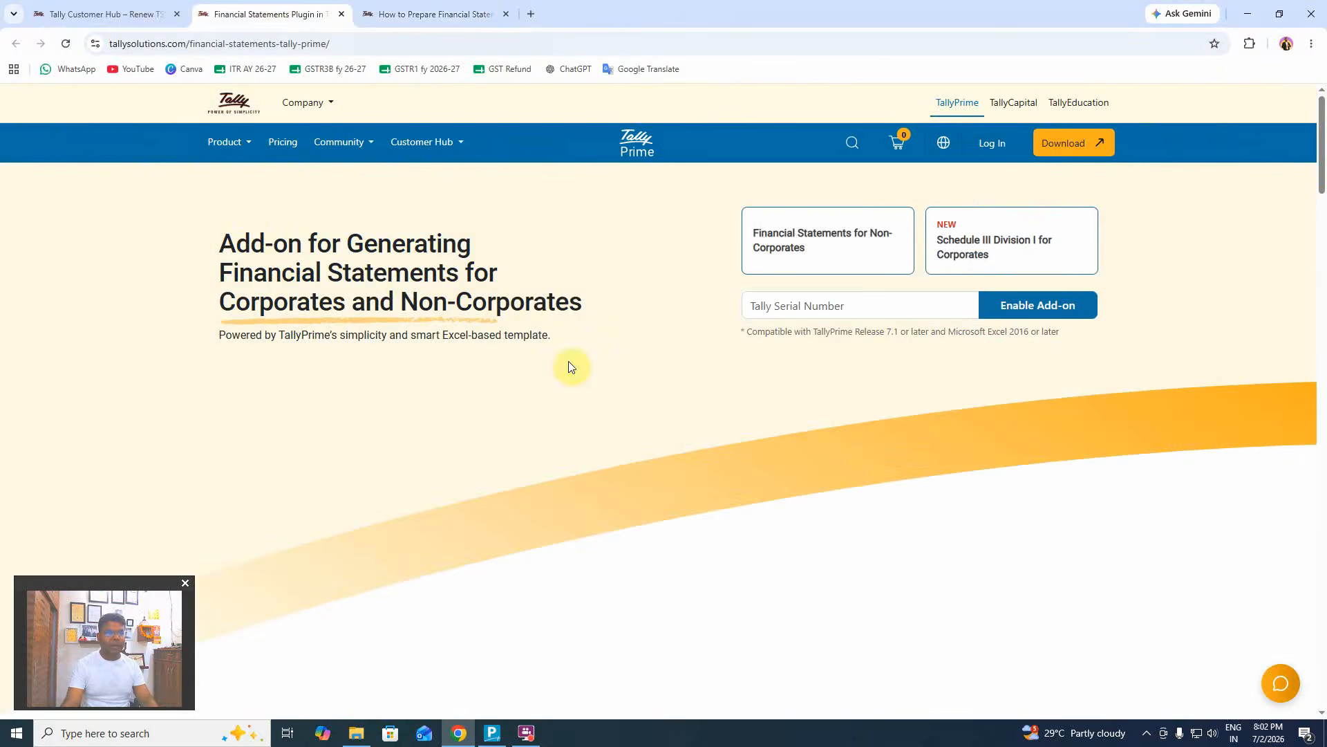
click(103, 14)
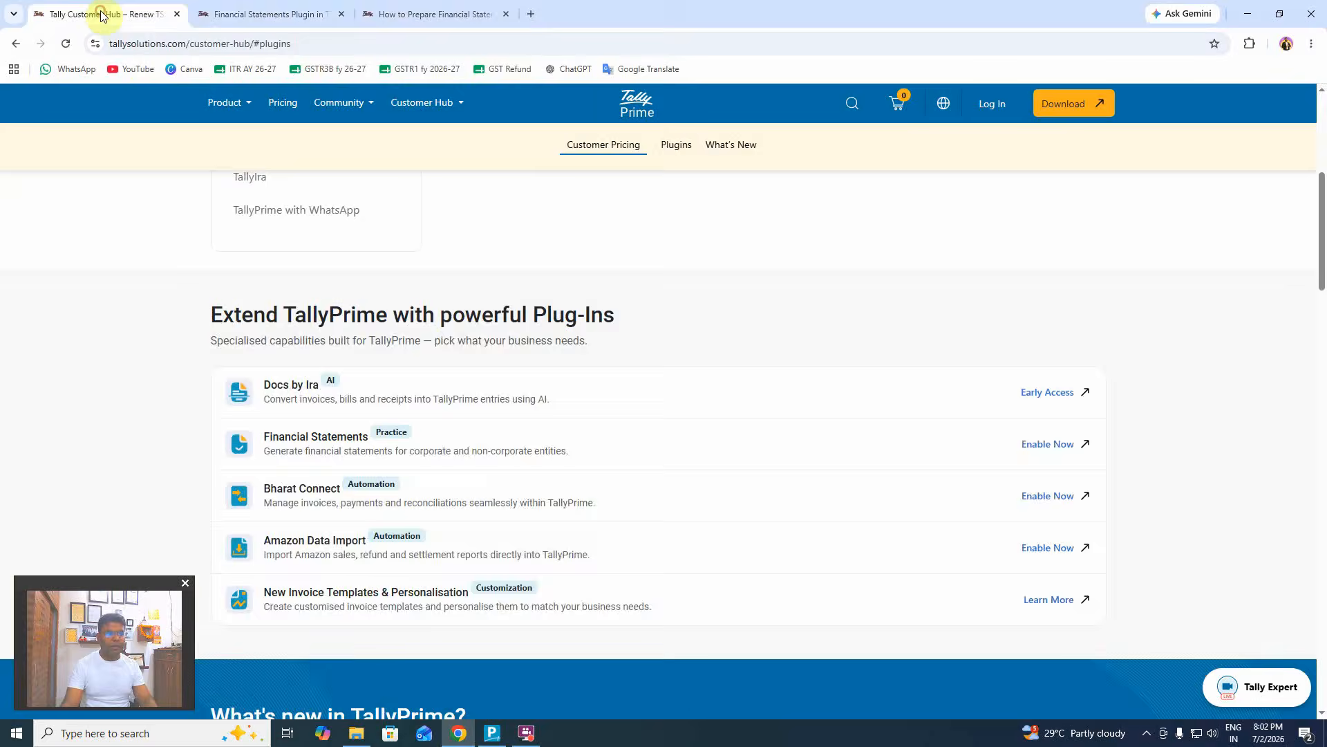
scroll(473, 323, up, 4)
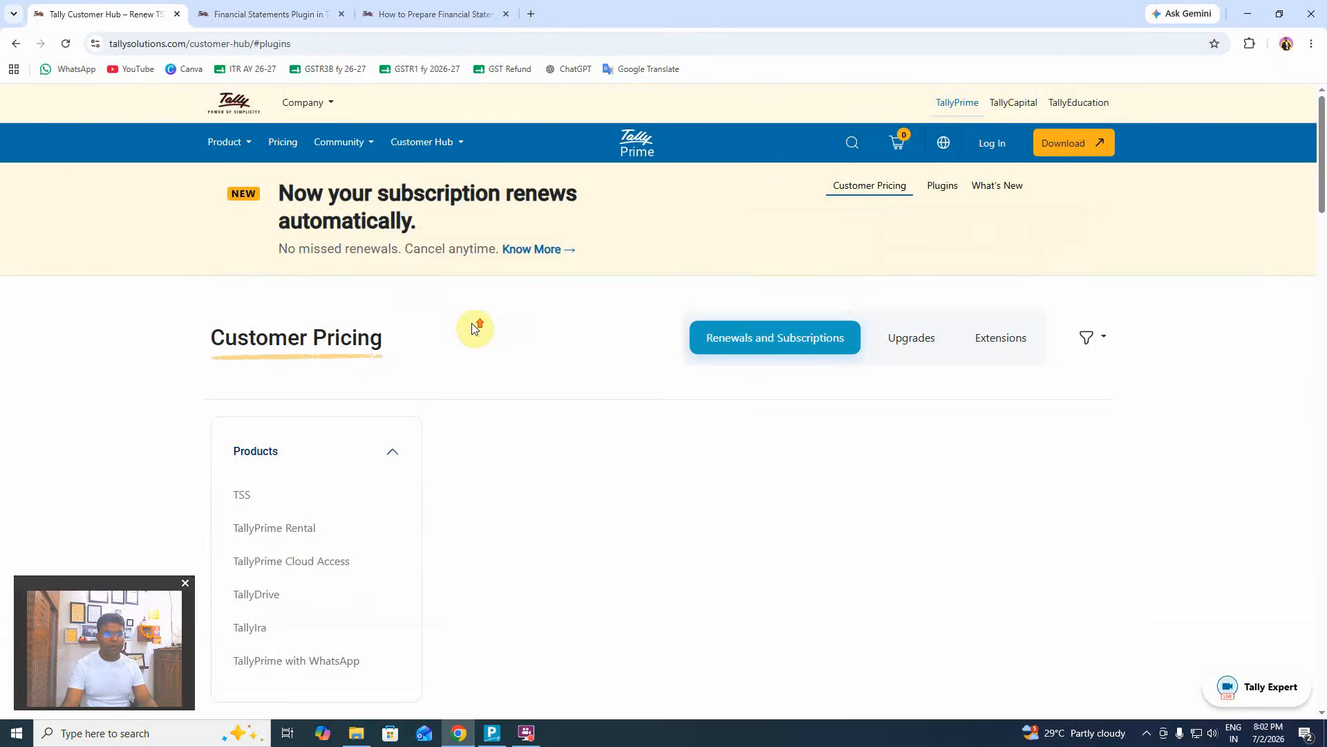
click(446, 145)
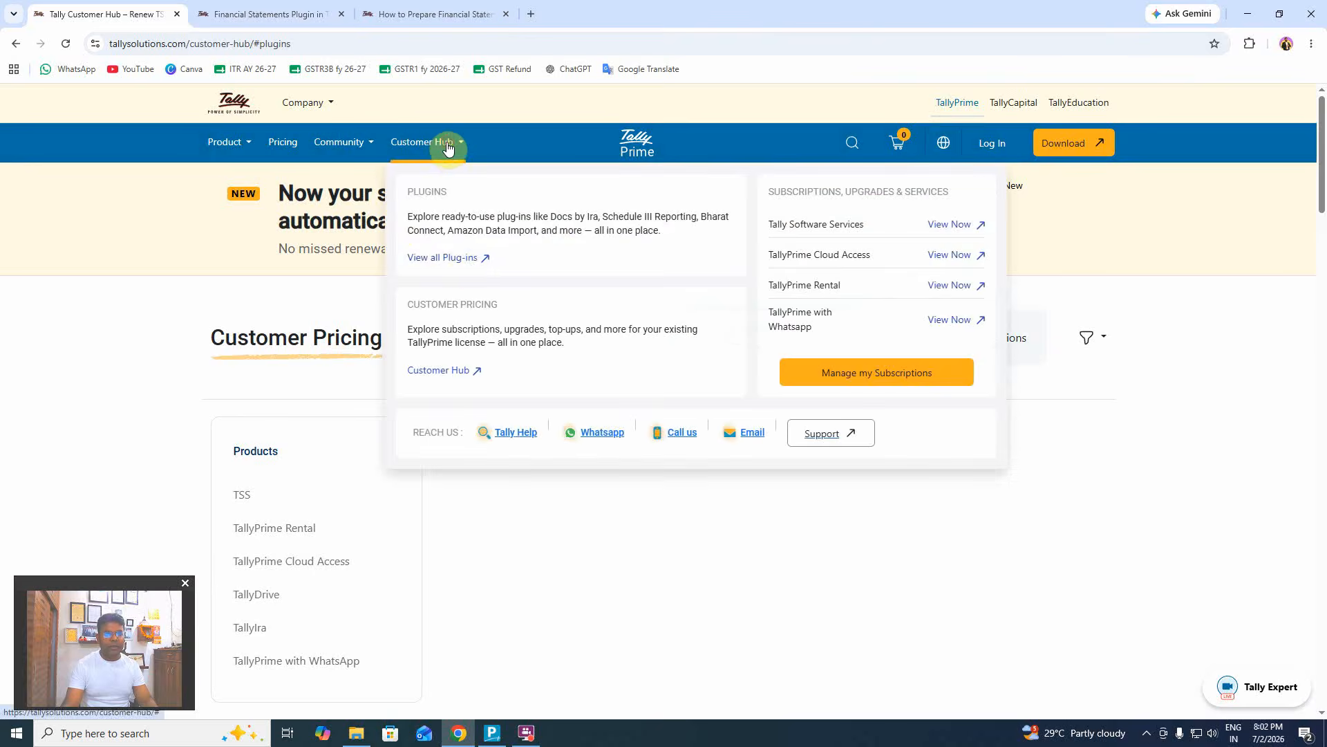
click(464, 259)
scroll(572, 383, up, 3)
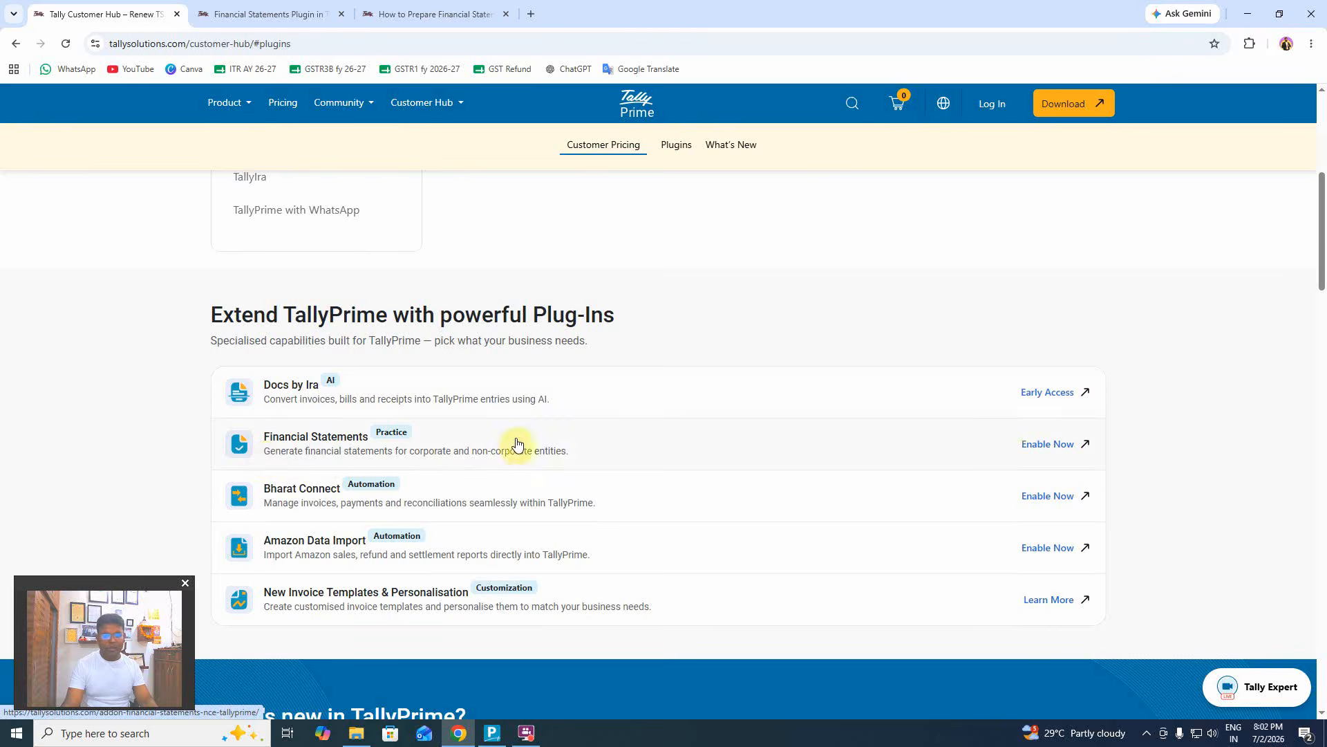
click(1042, 447)
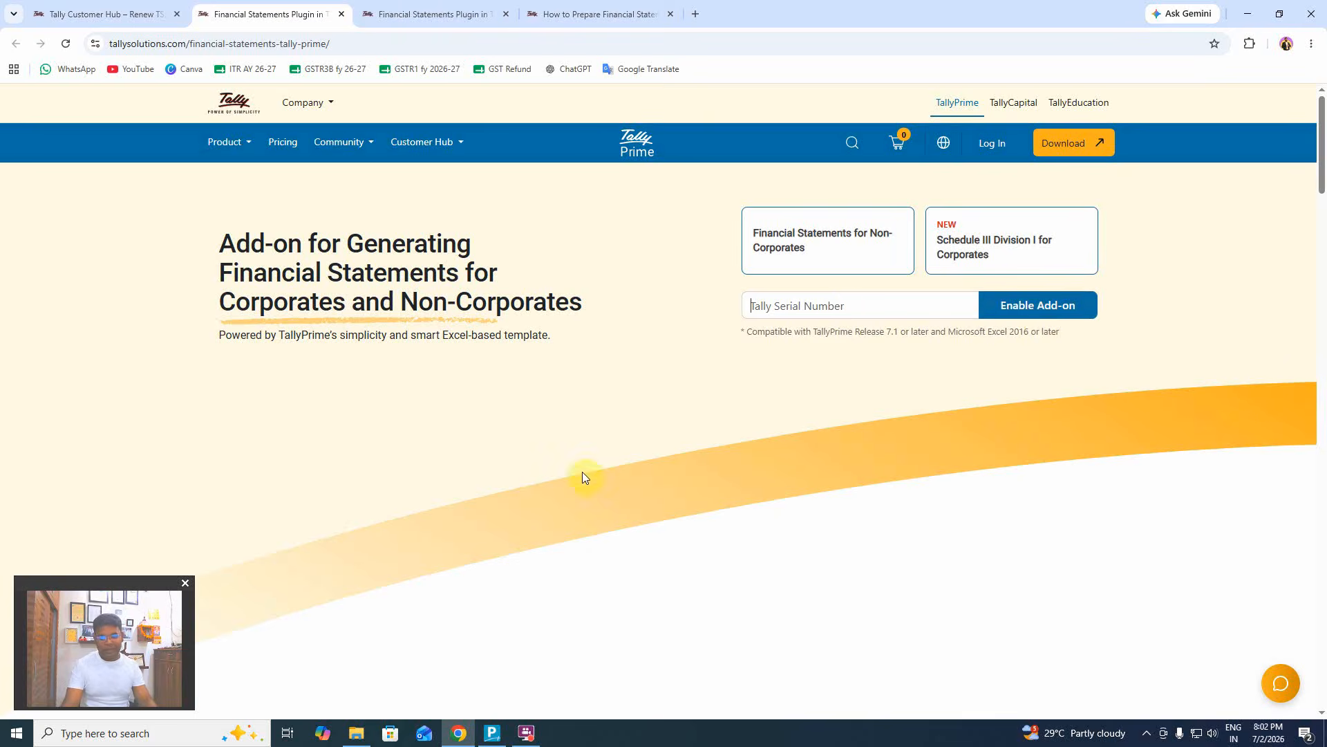
key(alt+Tab)
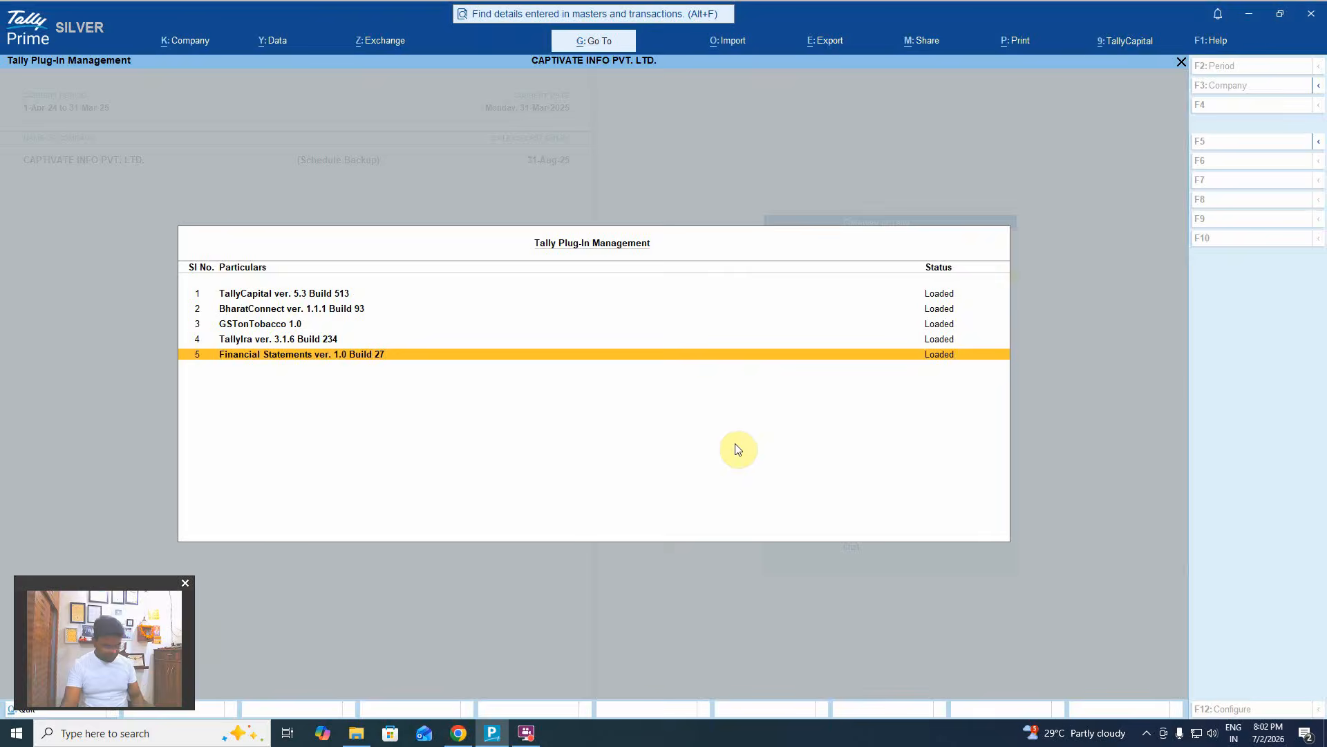
Close the plug-in list, review the SILVER licence details and cancel the licence update.
key(Escape)
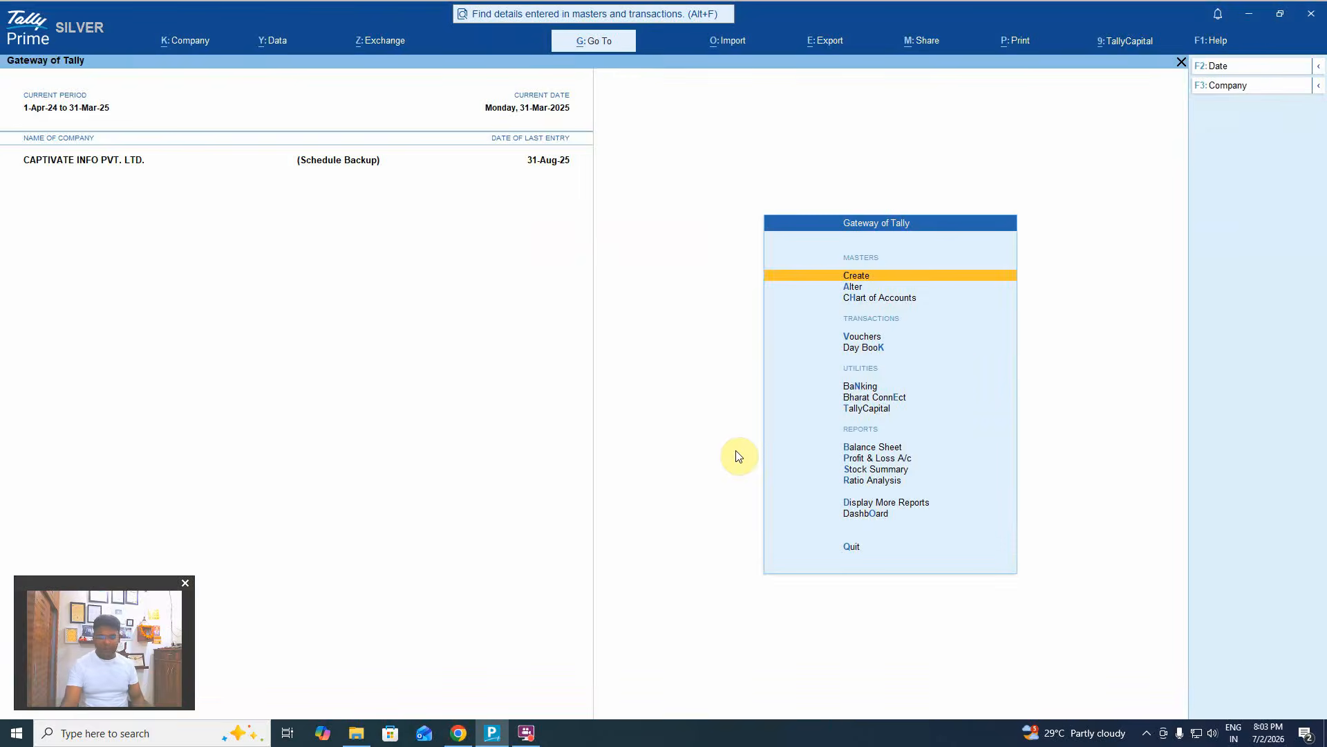
click(93, 32)
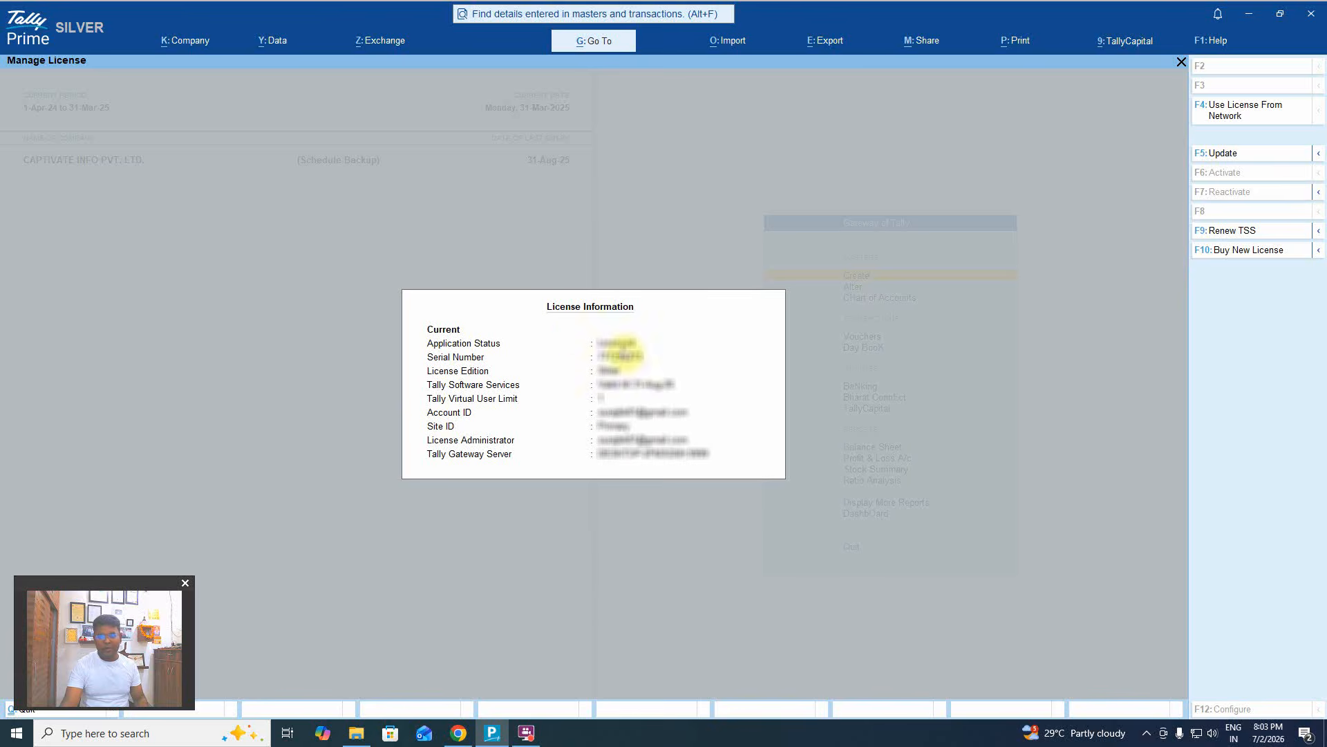
click(1223, 154)
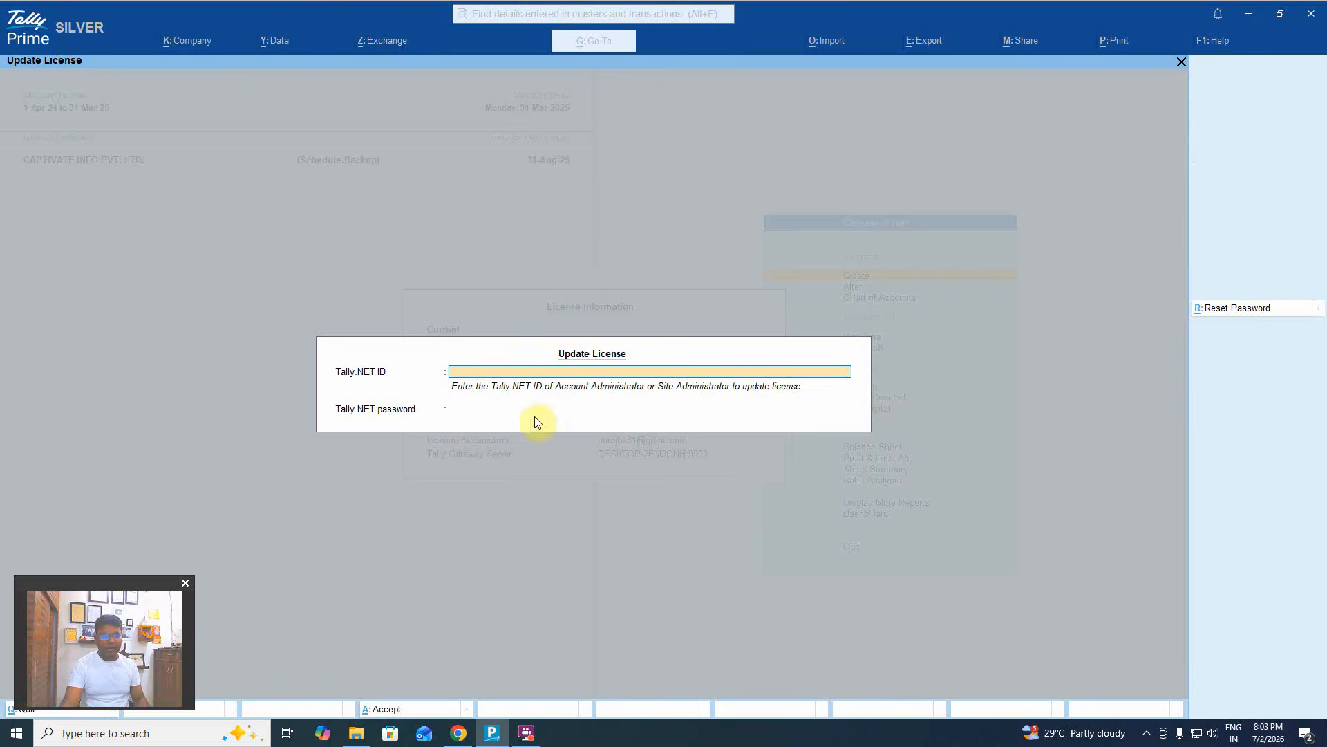
key(Escape)
key(Escape)
key(Escape)
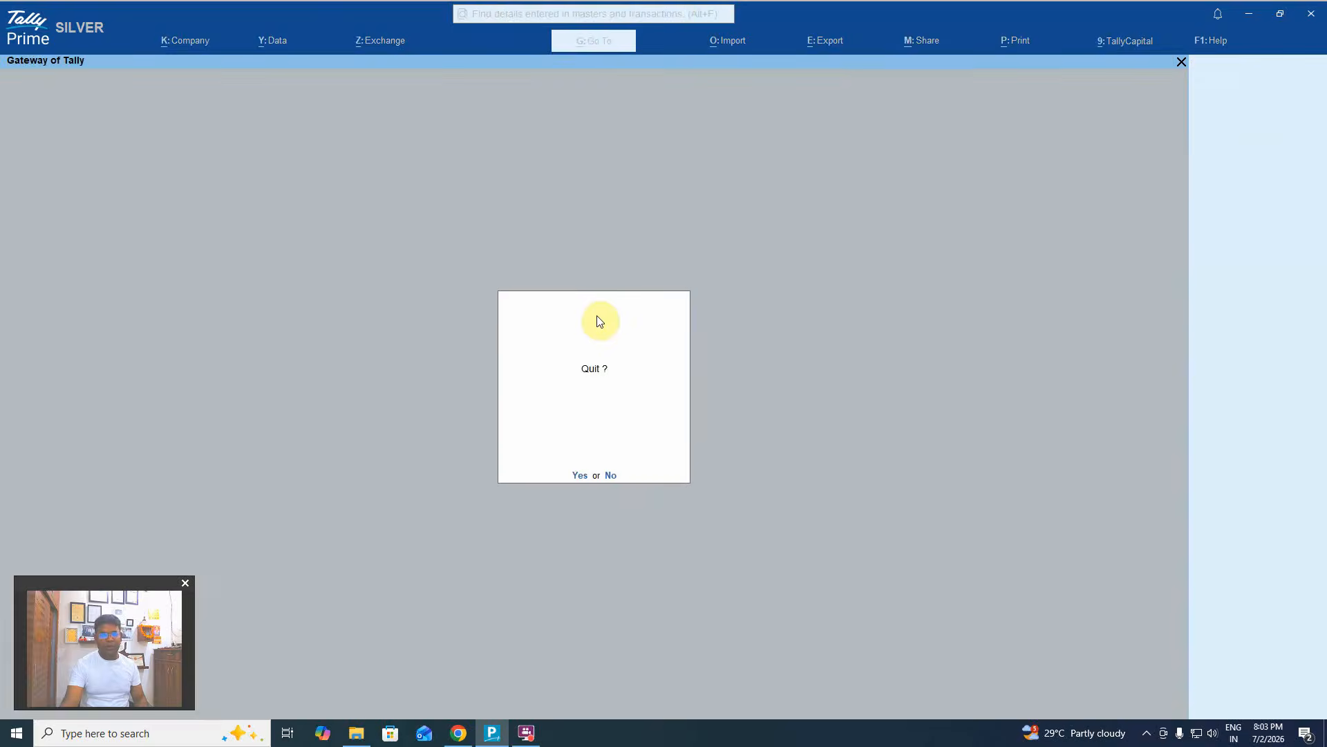
key(Escape)
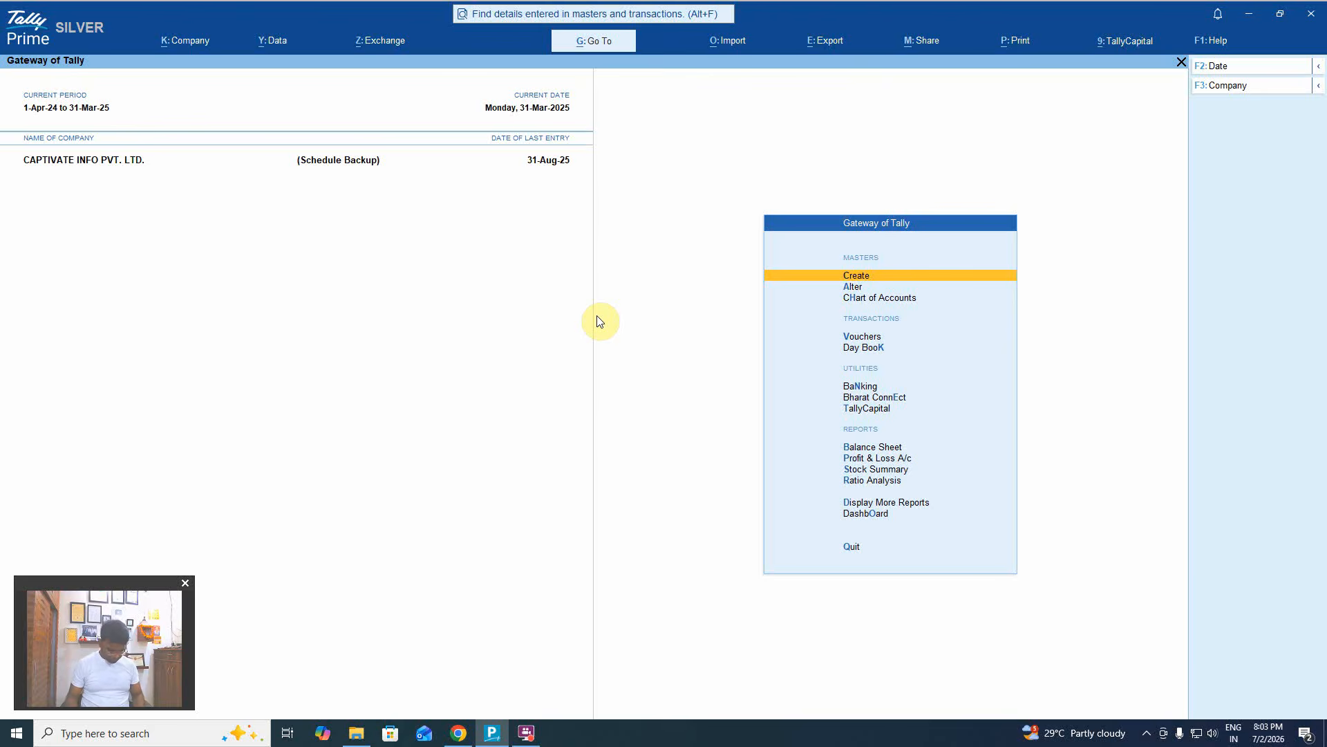
Open the Balance Sheet and use Export > Financial Statements to list Schedule III for Division I.
key(b)
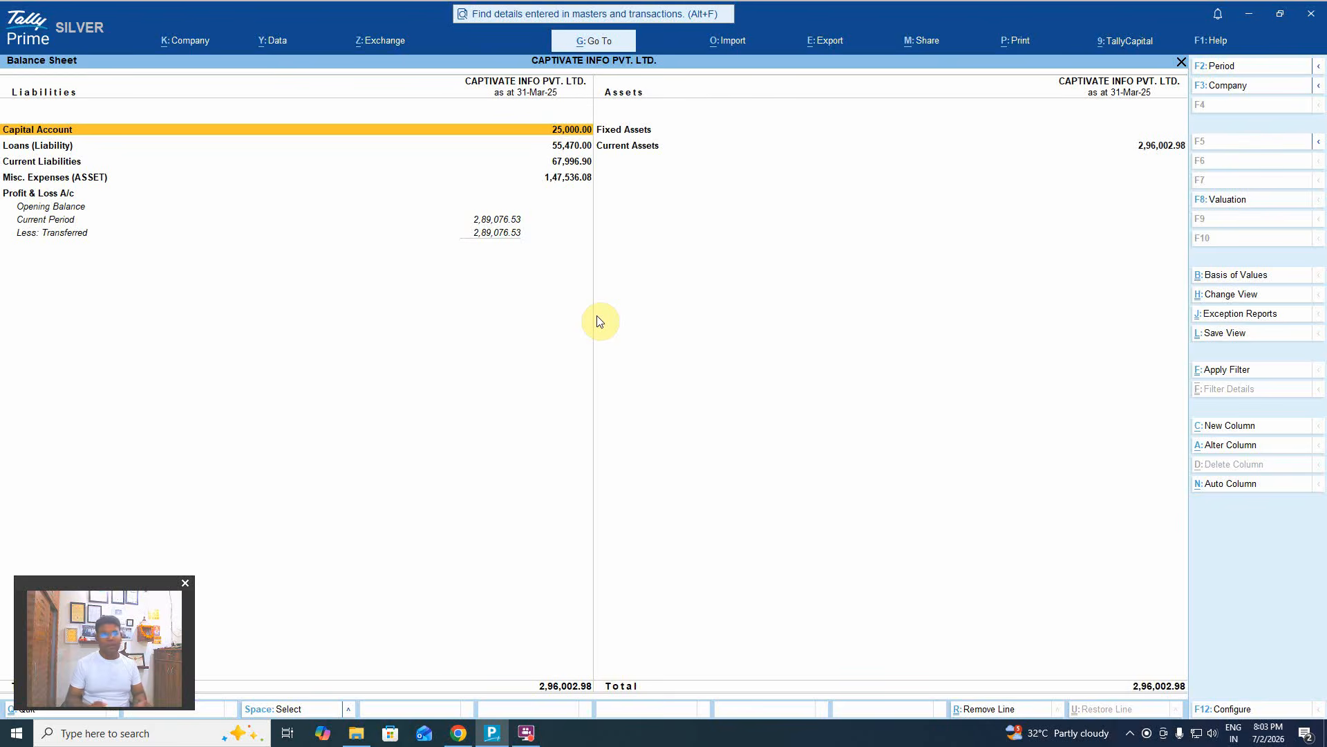
key(alt)
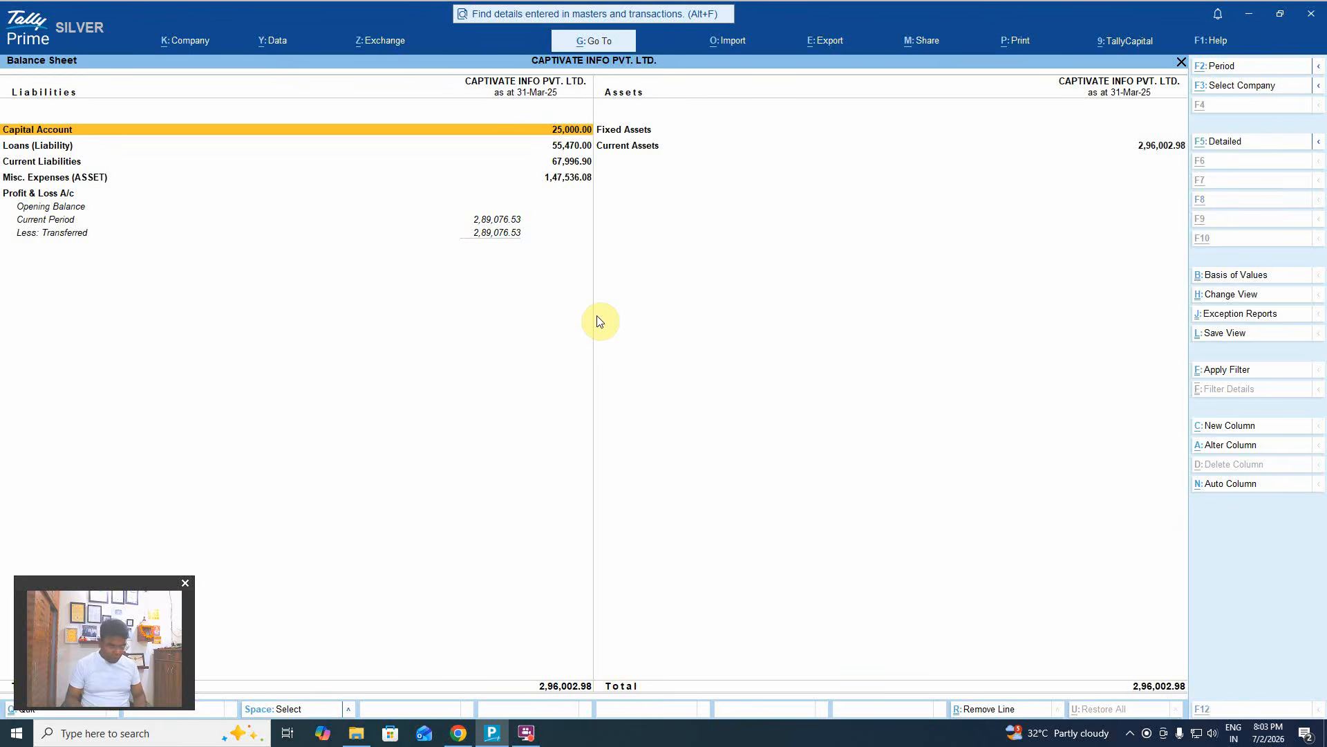
key(alt+e)
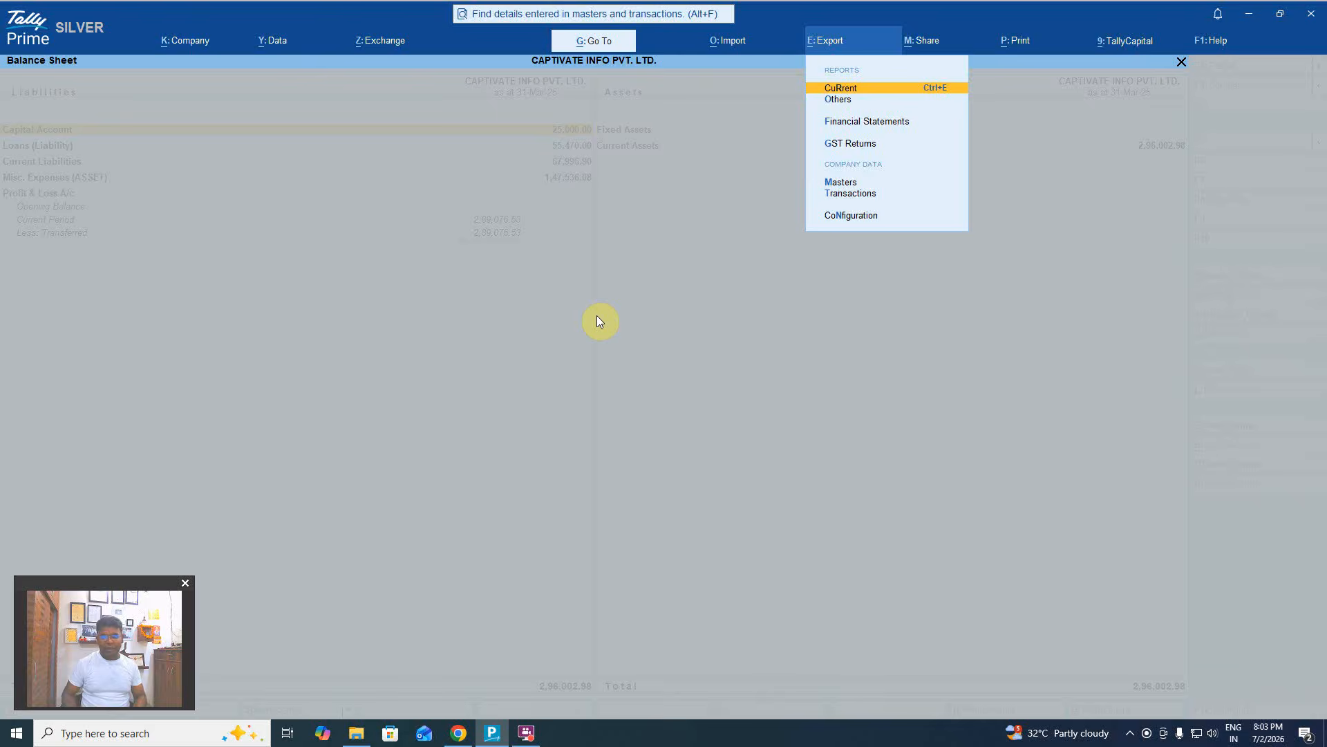
key(Down)
key(Down)
key(Down)
key(Up)
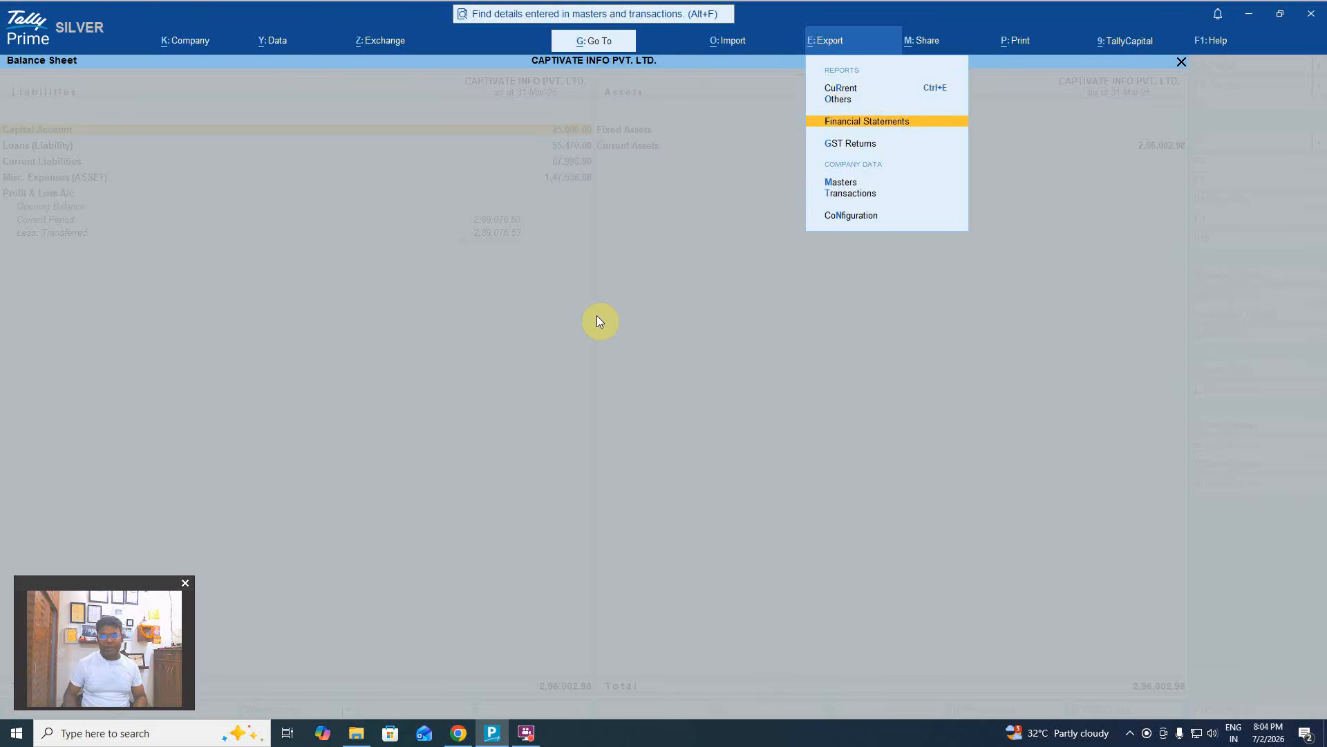
key(Return)
key(Down)
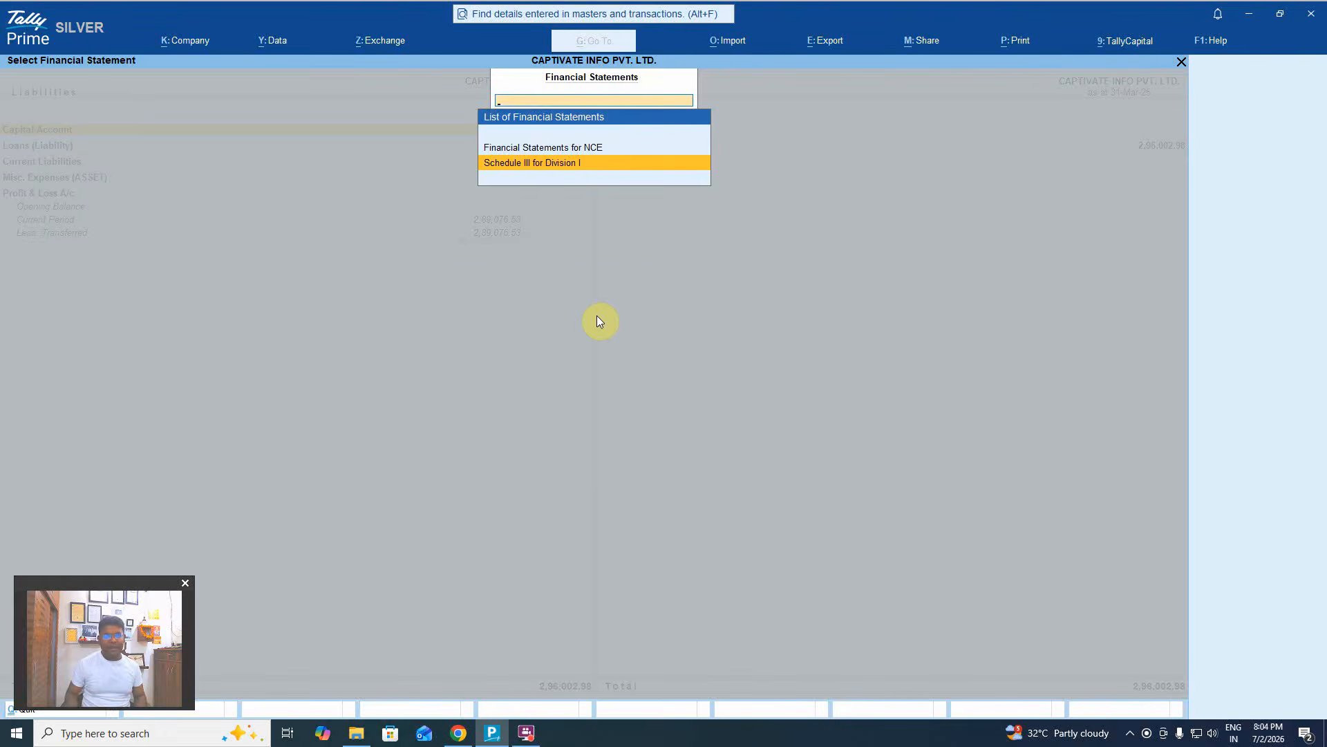
Choose Schedule III for Division I and open the Folder Path setting for manual entry.
key(Return)
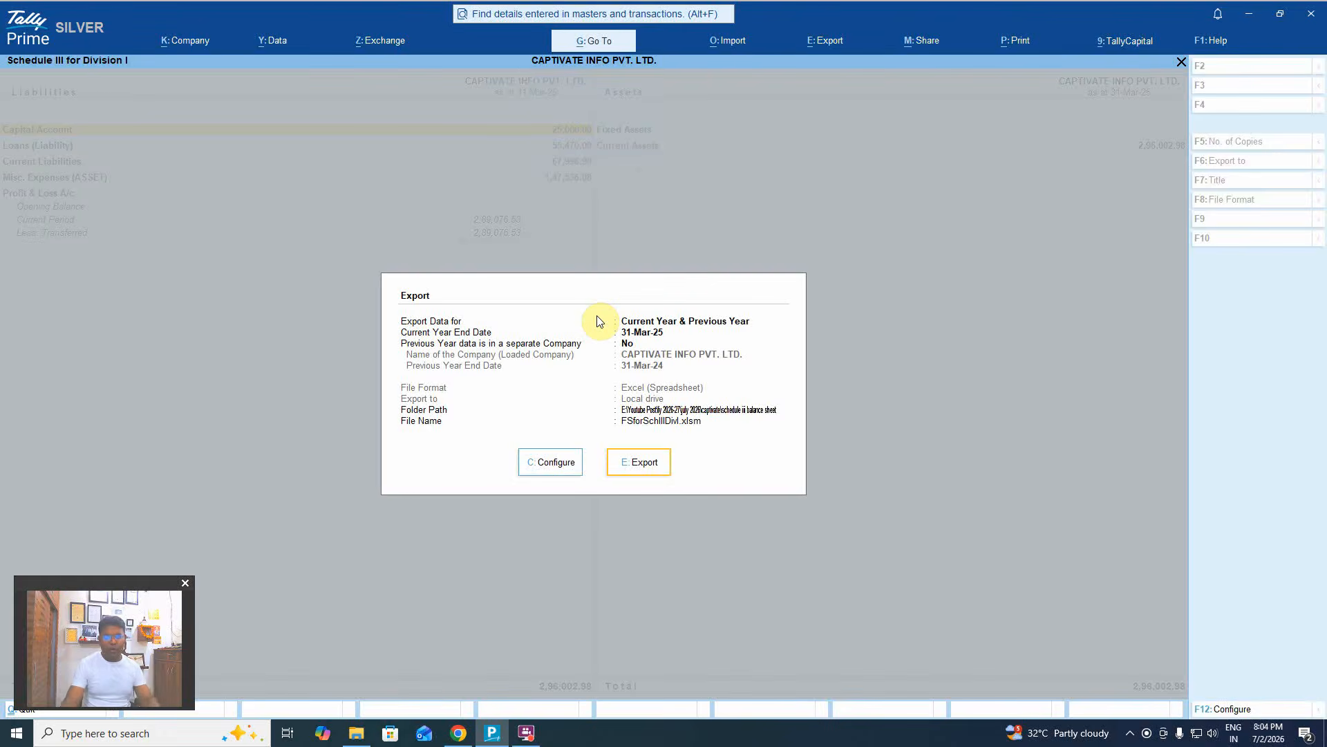
click(551, 461)
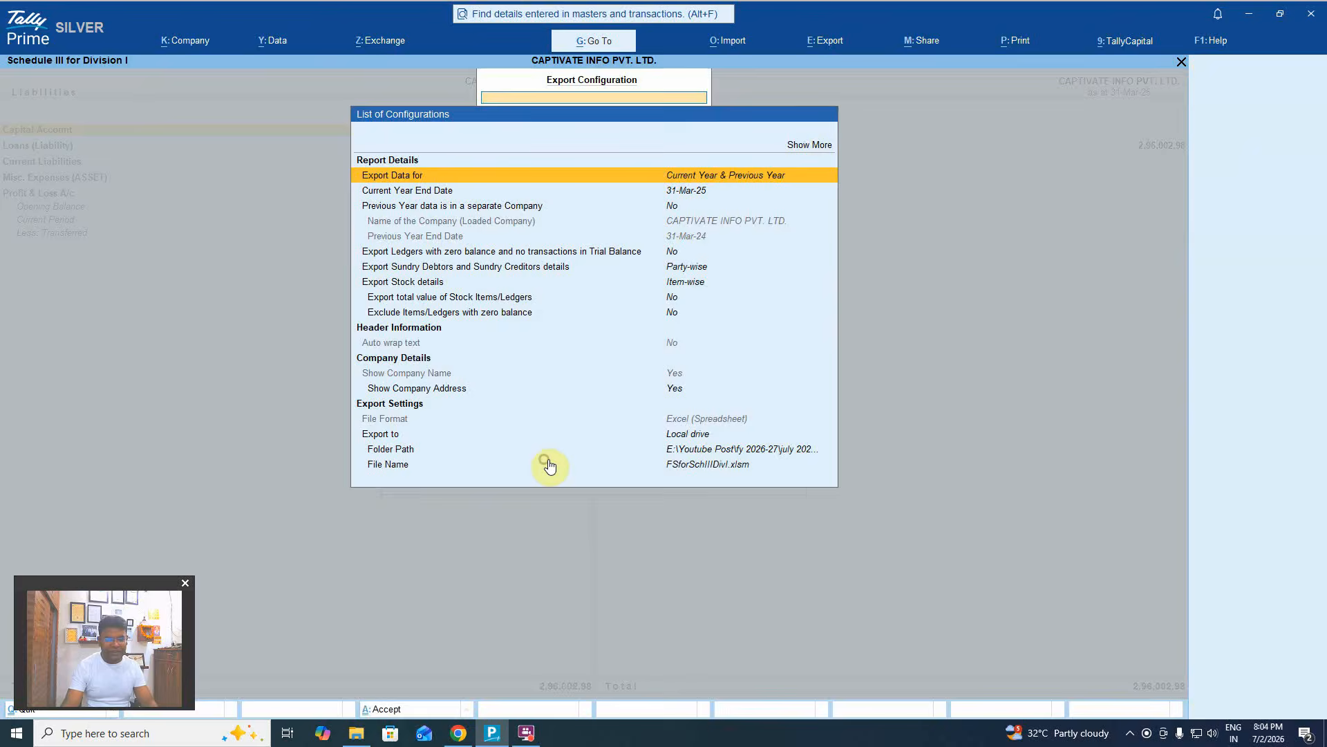
click(727, 450)
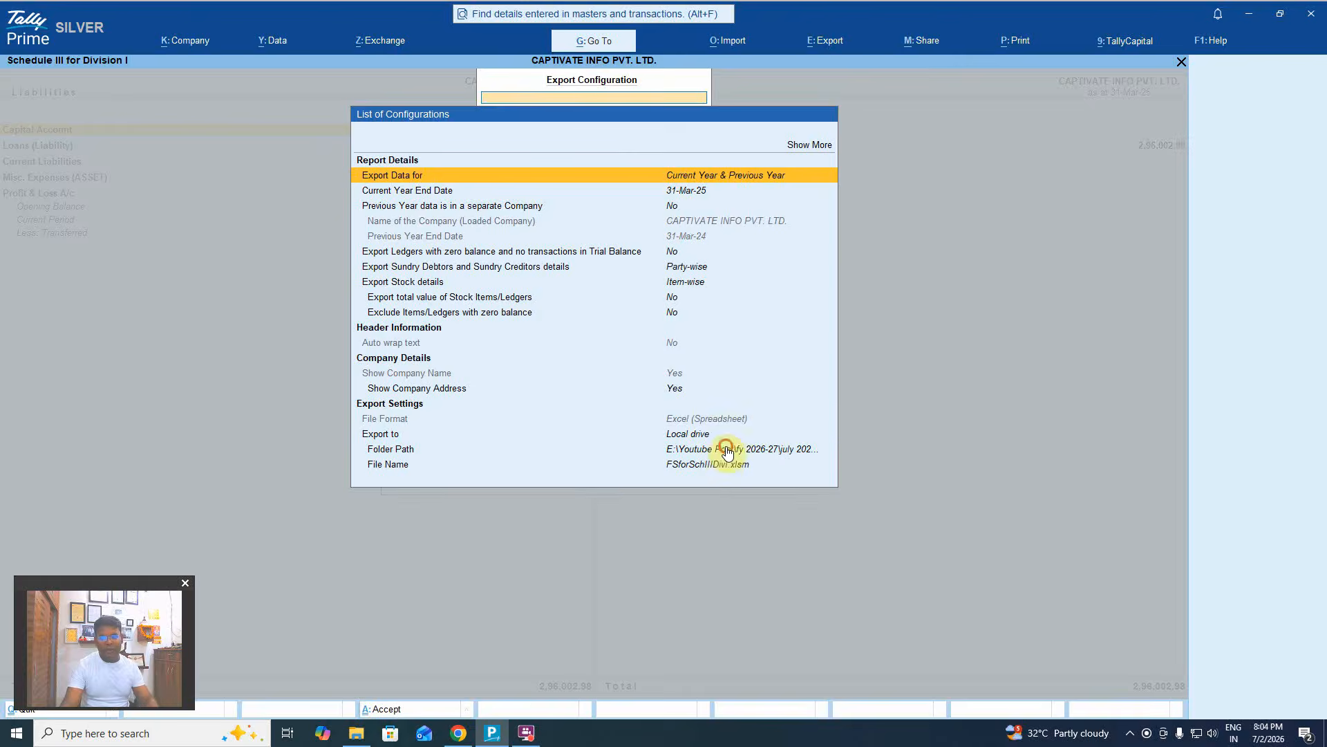
key(Return)
key(Up)
key(Up)
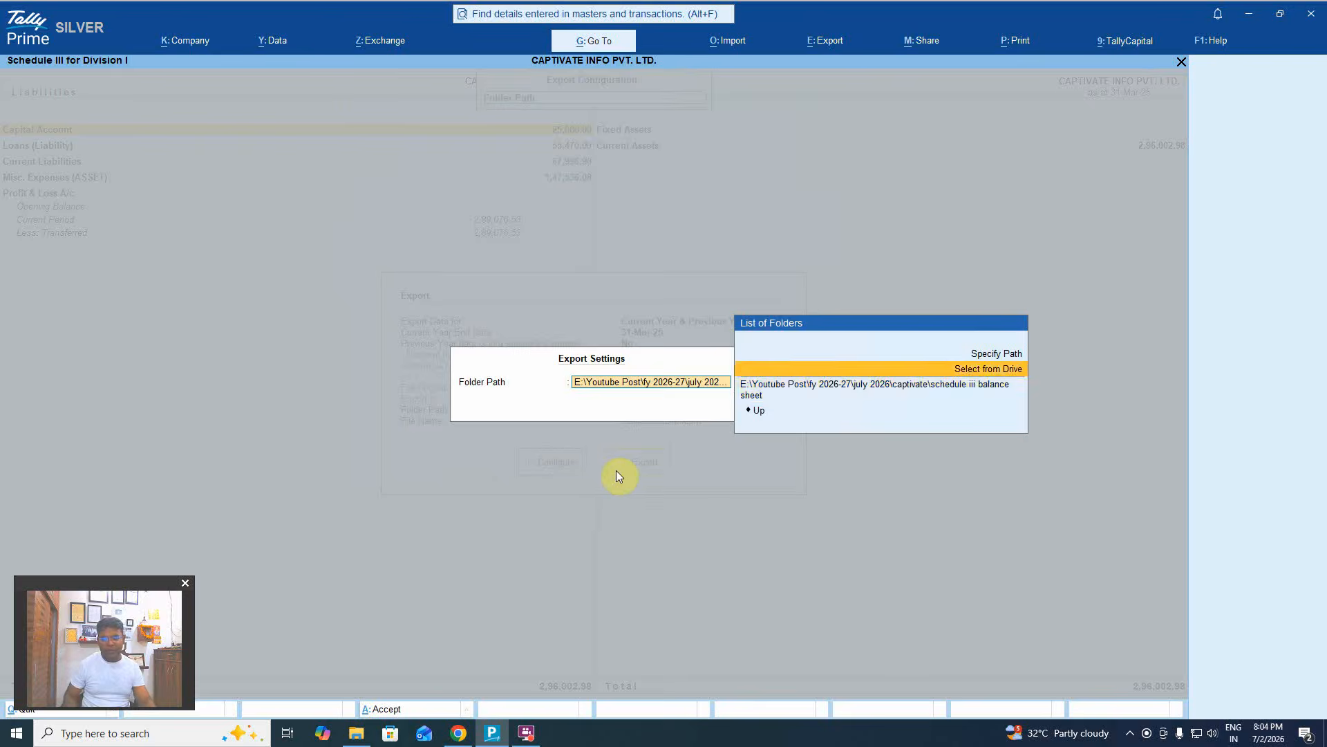
key(Return)
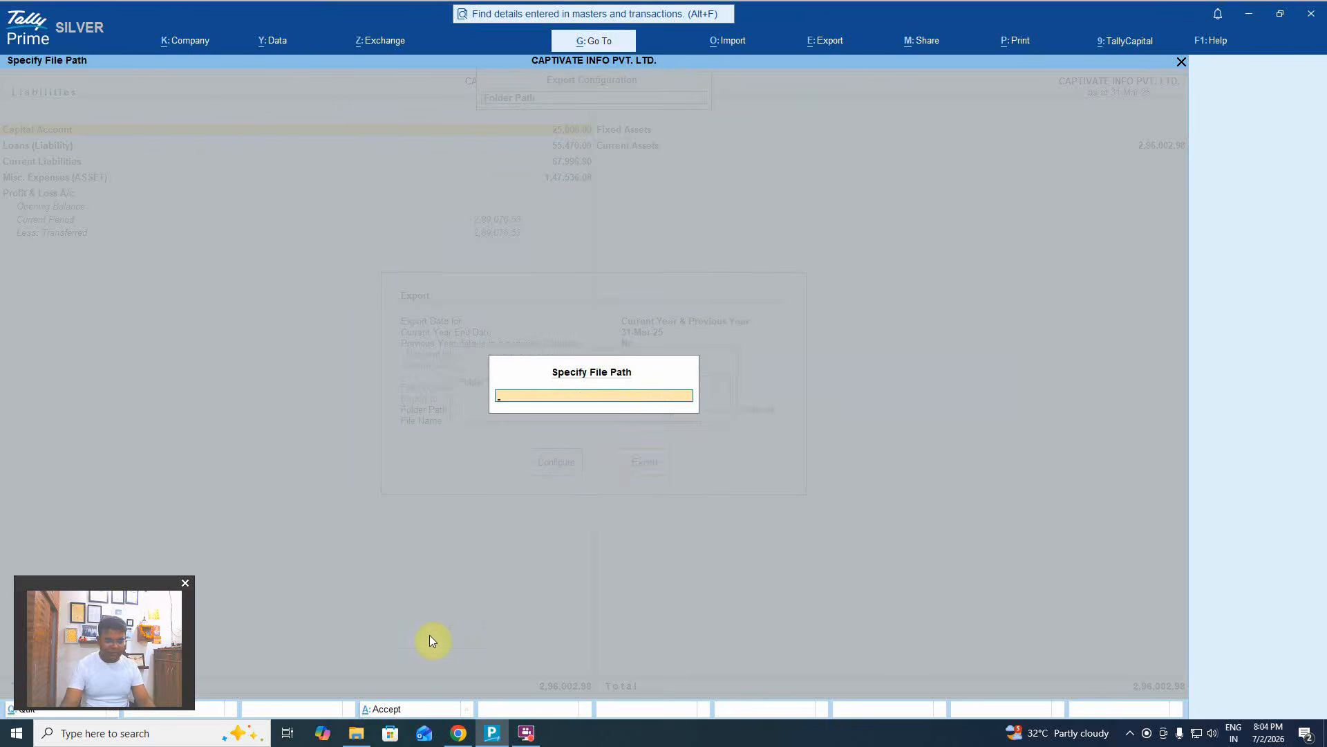
Set the schedule iii balance sheet folder as destination, export to Excel, and enable the workbook's macros.
click(356, 733)
double_click(251, 101)
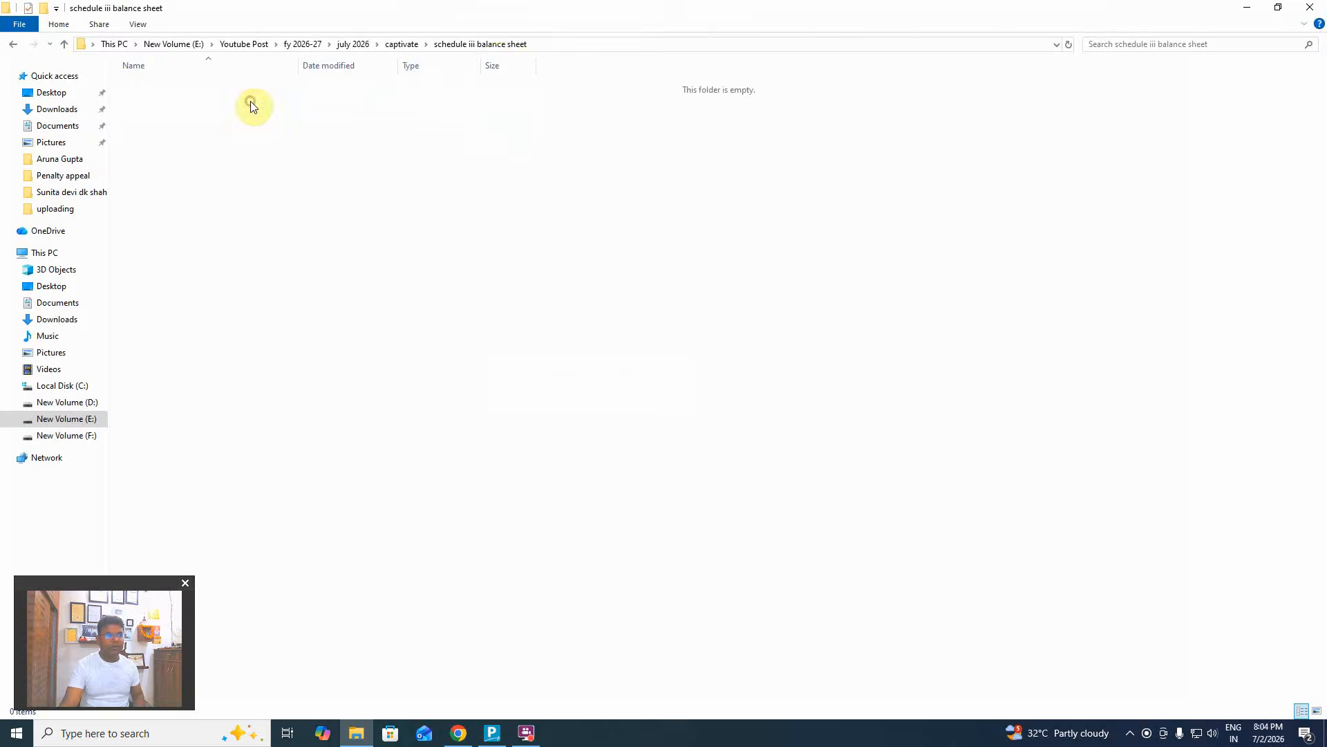
click(589, 44)
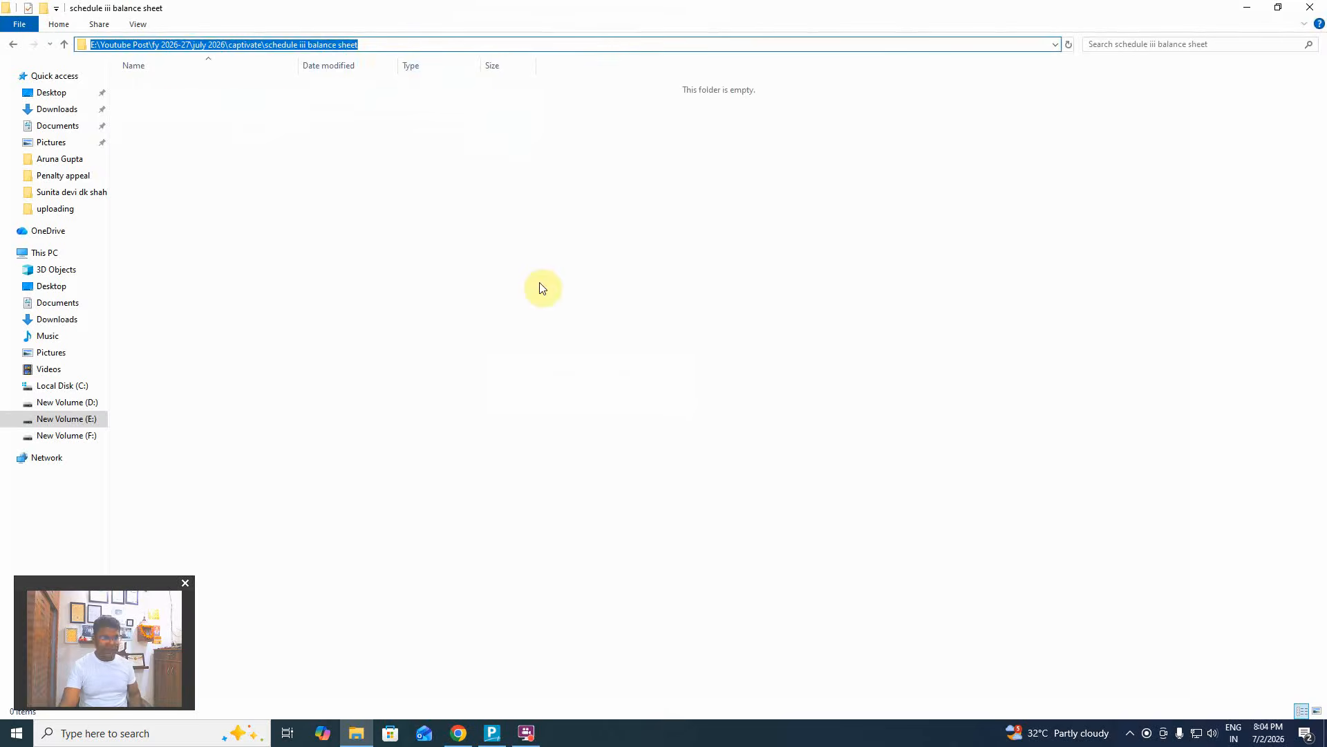
key(ctrl+c)
key(alt+Tab)
key(ctrl+v)
key(Return)
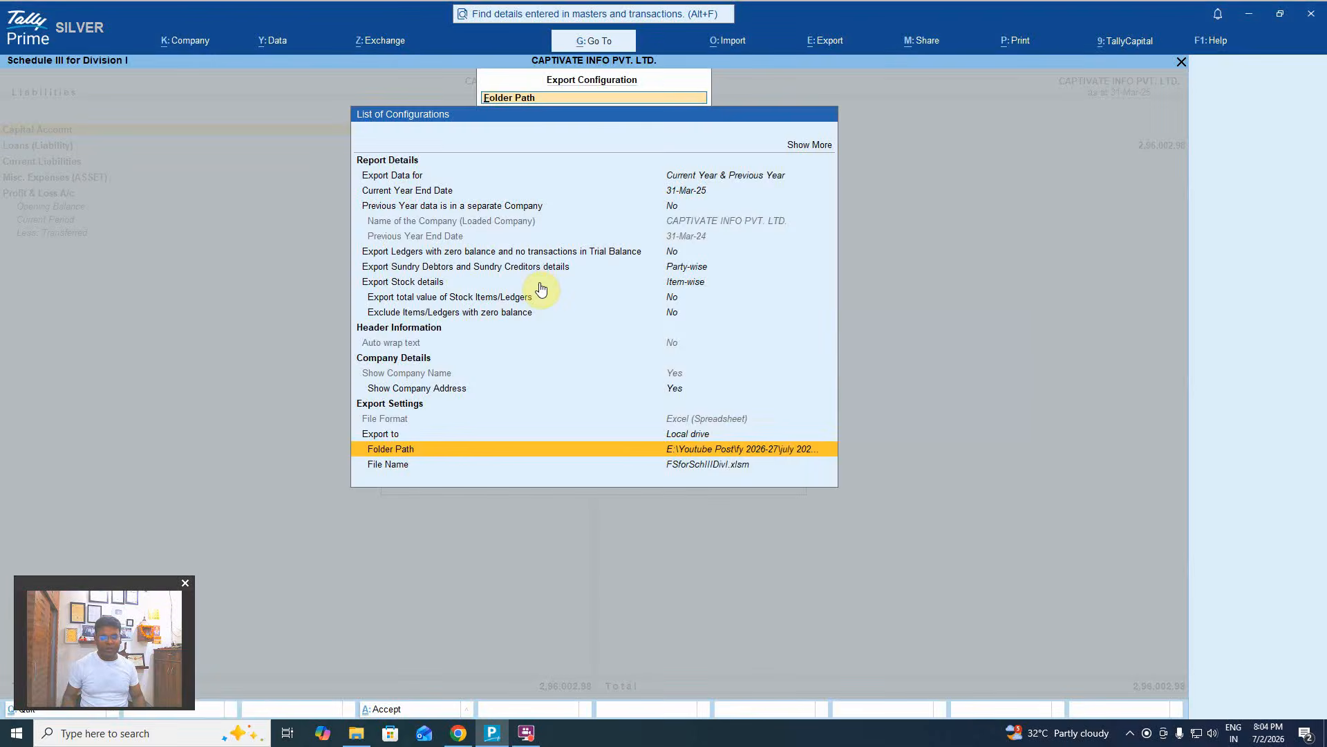
key(Escape)
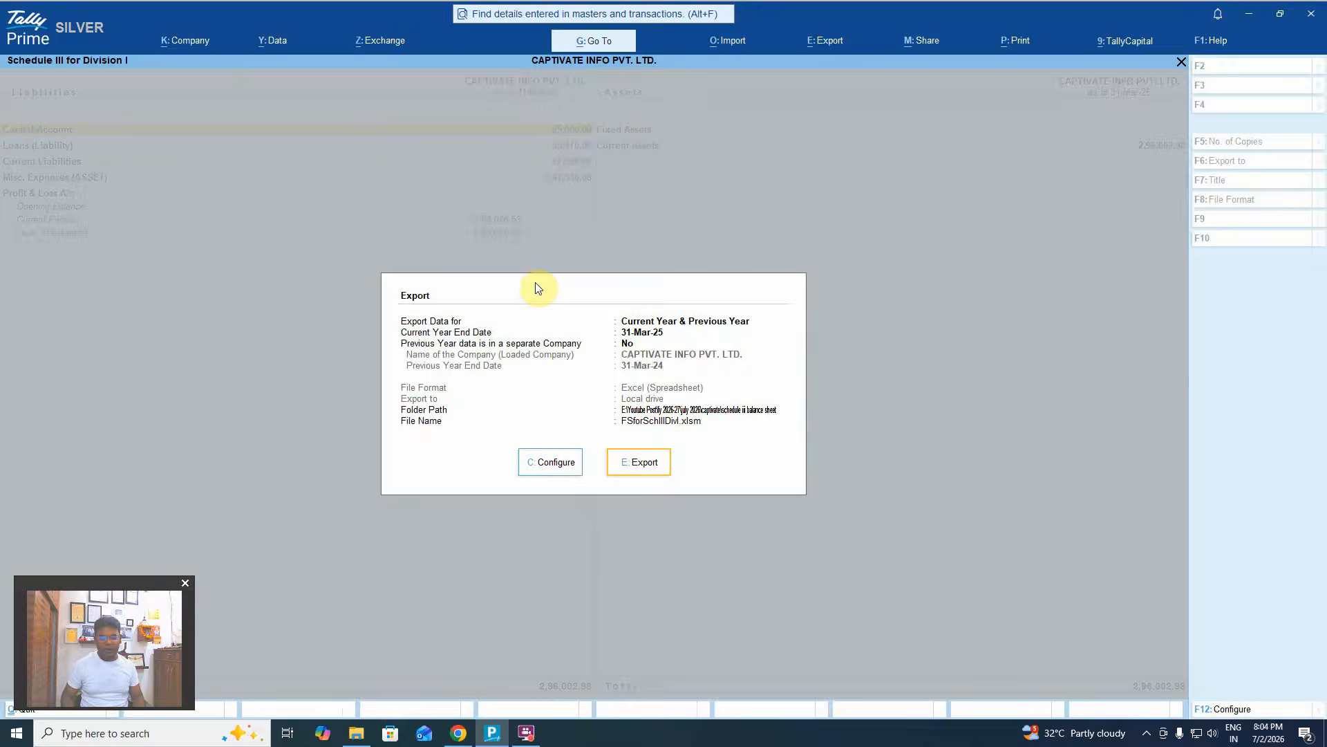
click(638, 464)
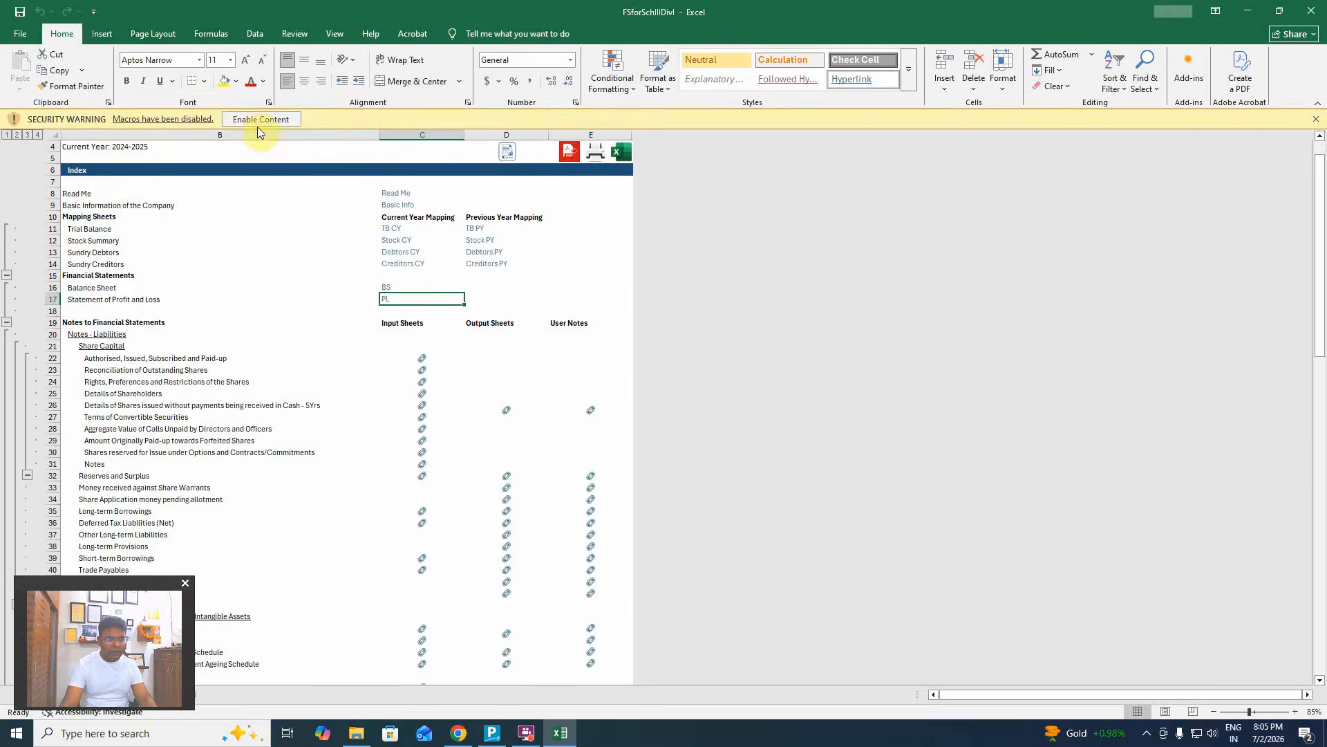
click(261, 128)
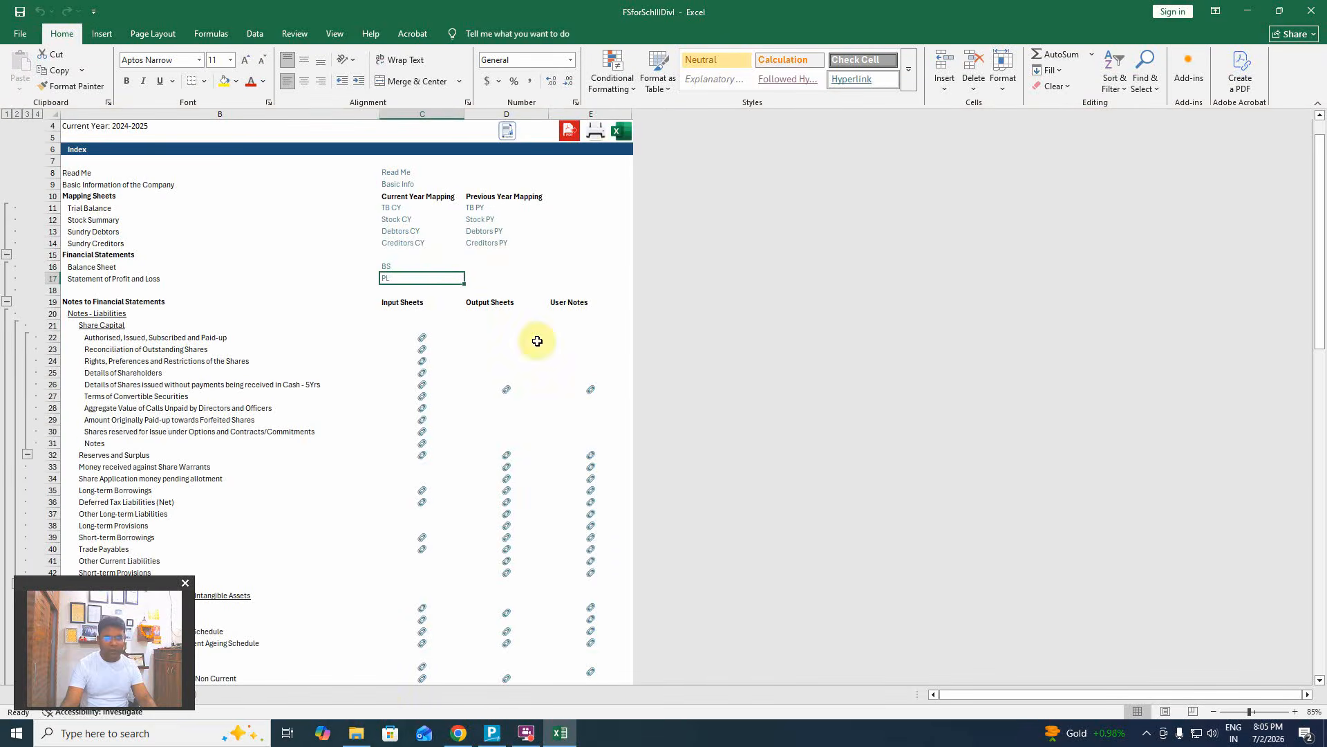
click(356, 733)
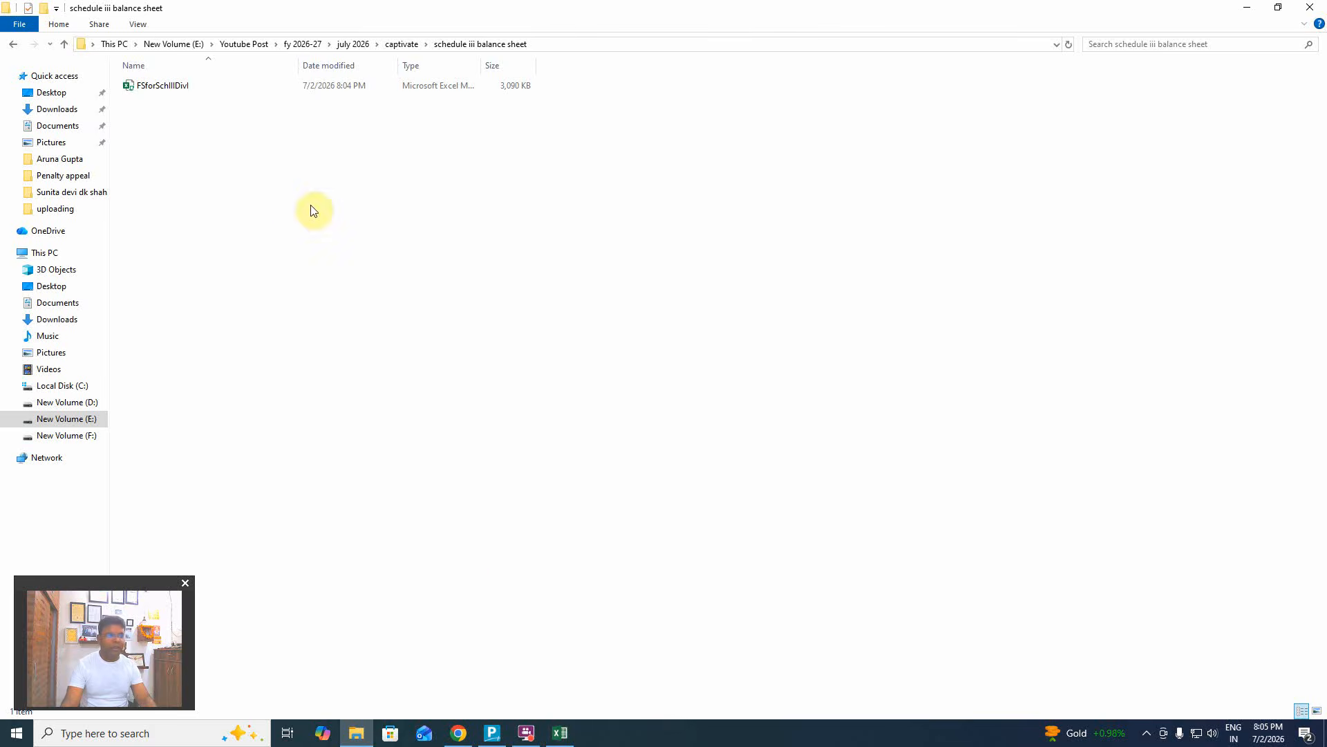
click(561, 733)
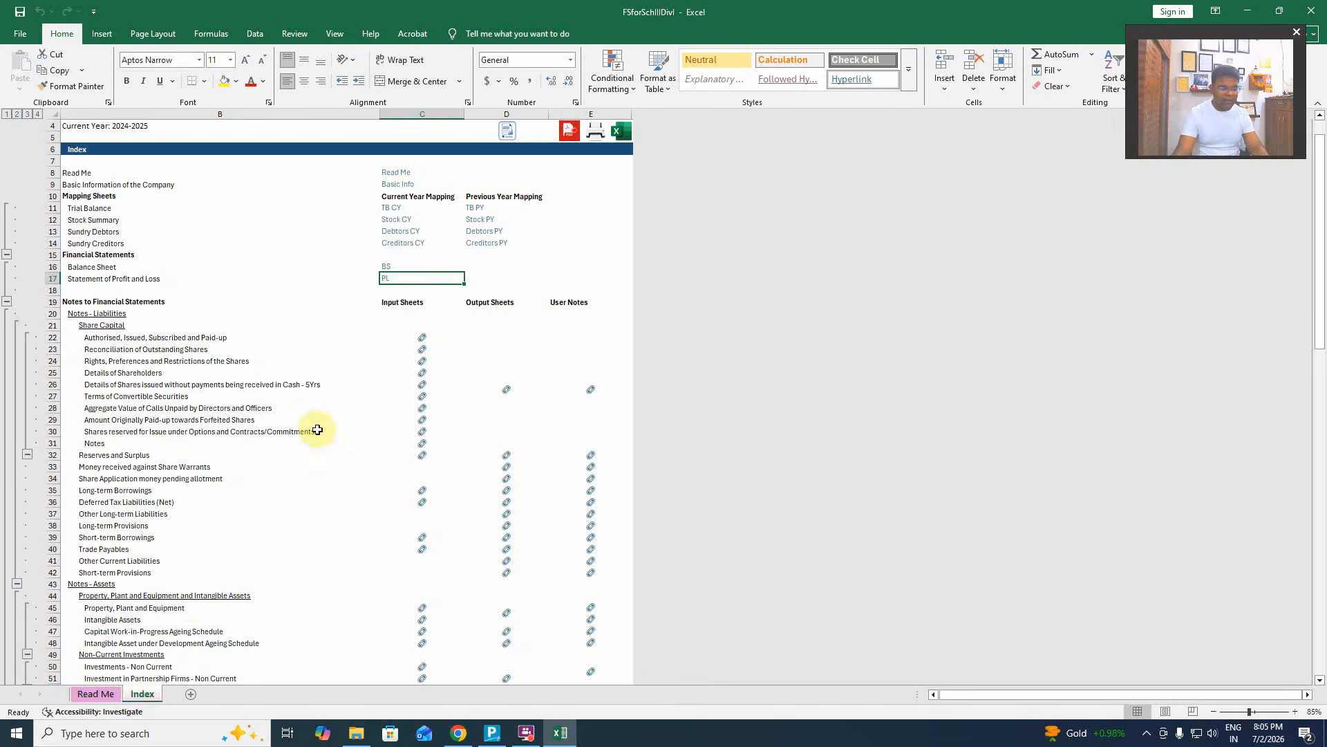
click(109, 697)
click(140, 693)
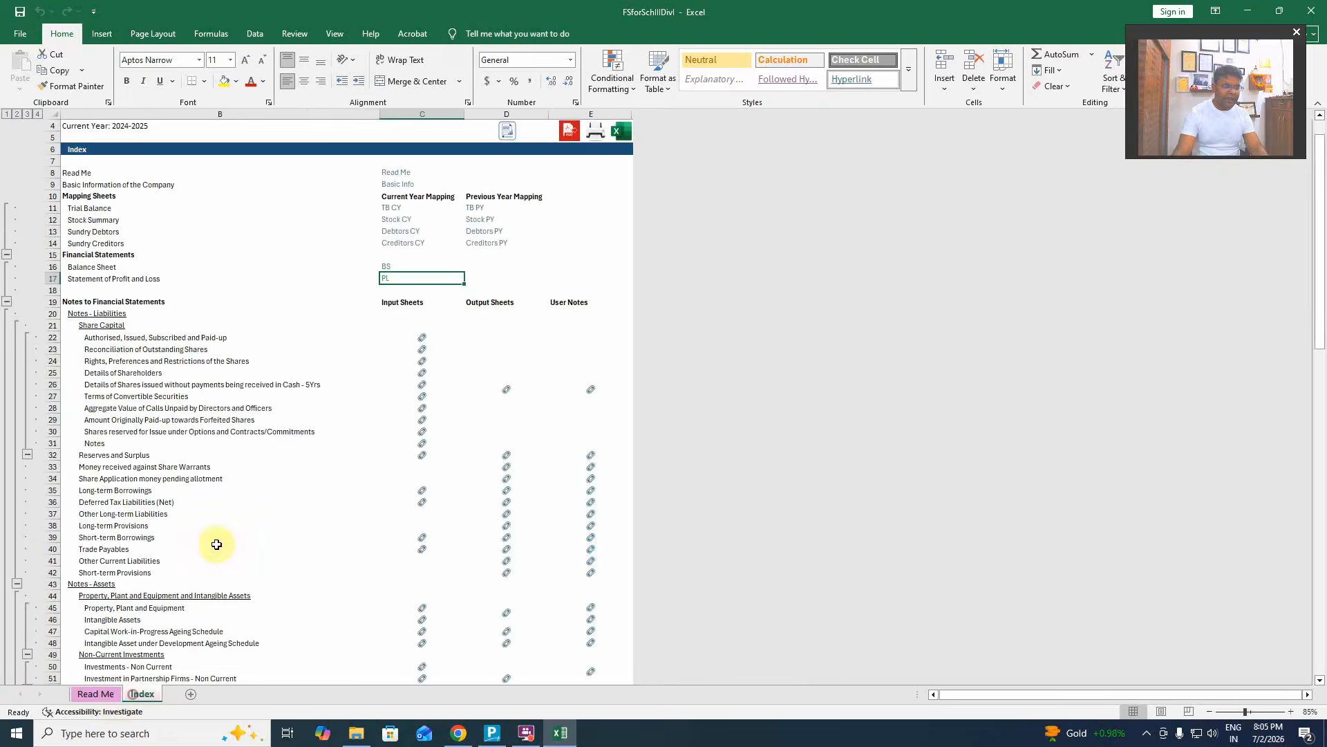
click(90, 695)
scroll(197, 474, up, 15)
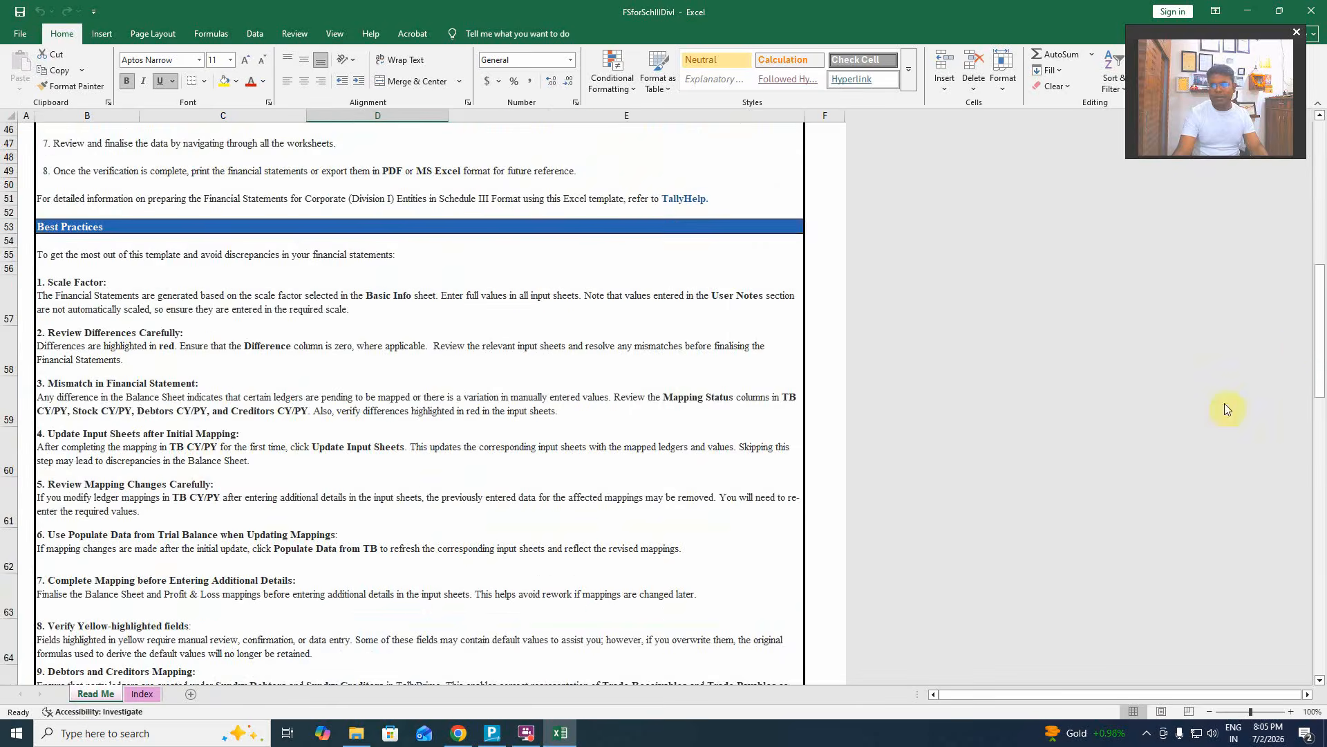
drag(1319, 332, 1320, 190)
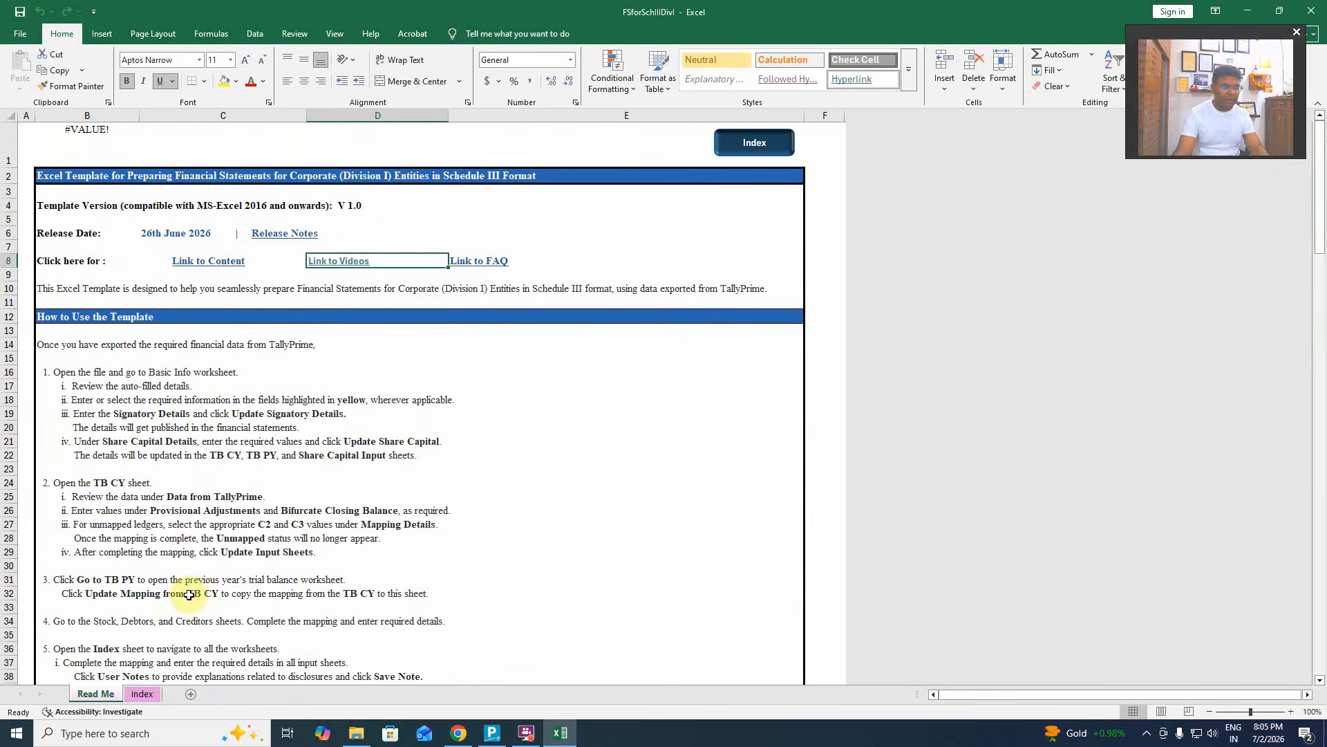
click(142, 693)
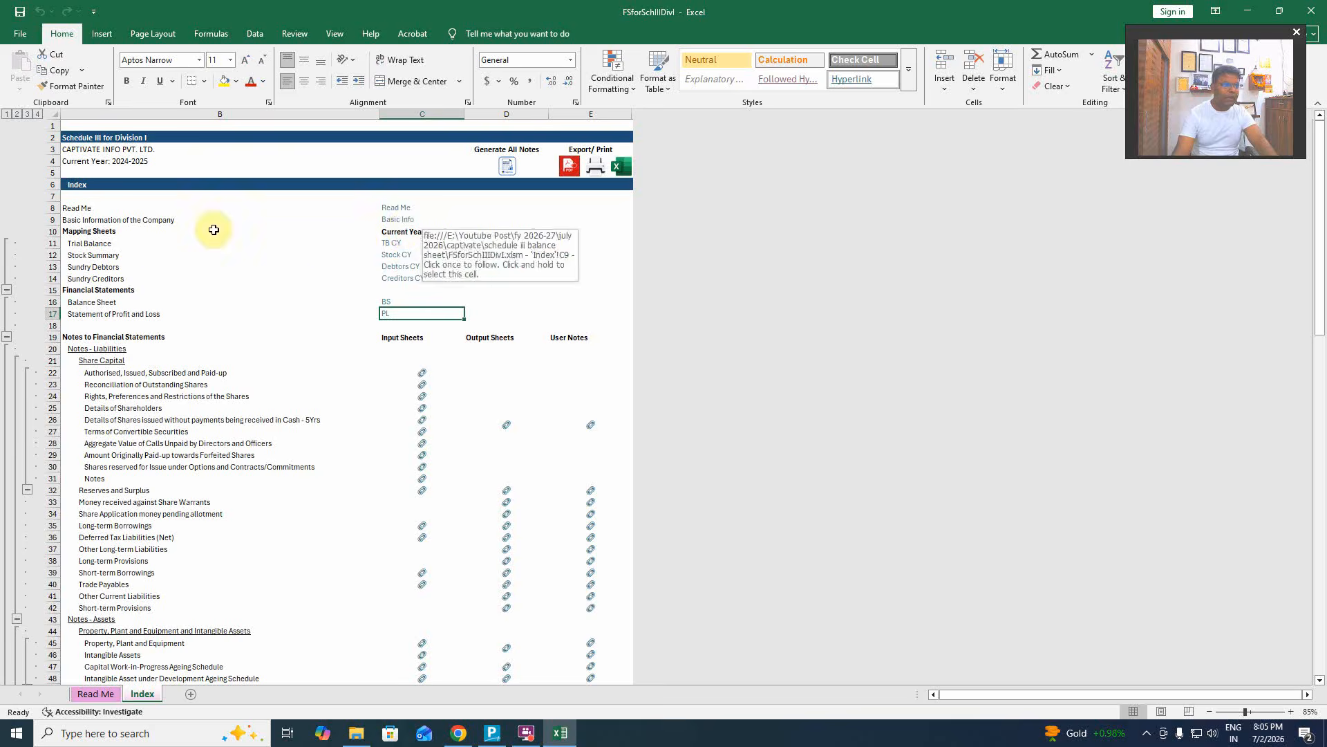
Open Basic Info from the Index and review its empty Signatory and Share Capital Details sections.
click(400, 220)
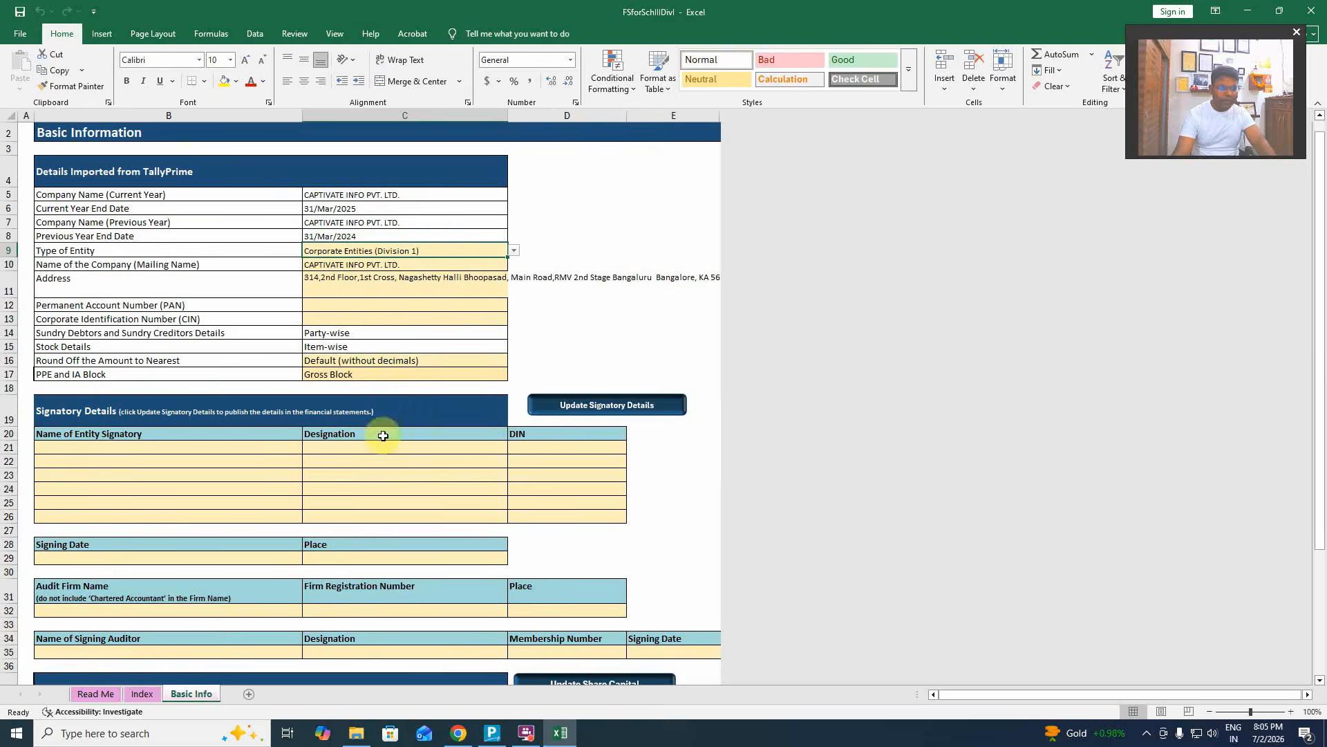
scroll(401, 438, down, 6)
scroll(402, 439, up, 6)
scroll(401, 439, up, 1)
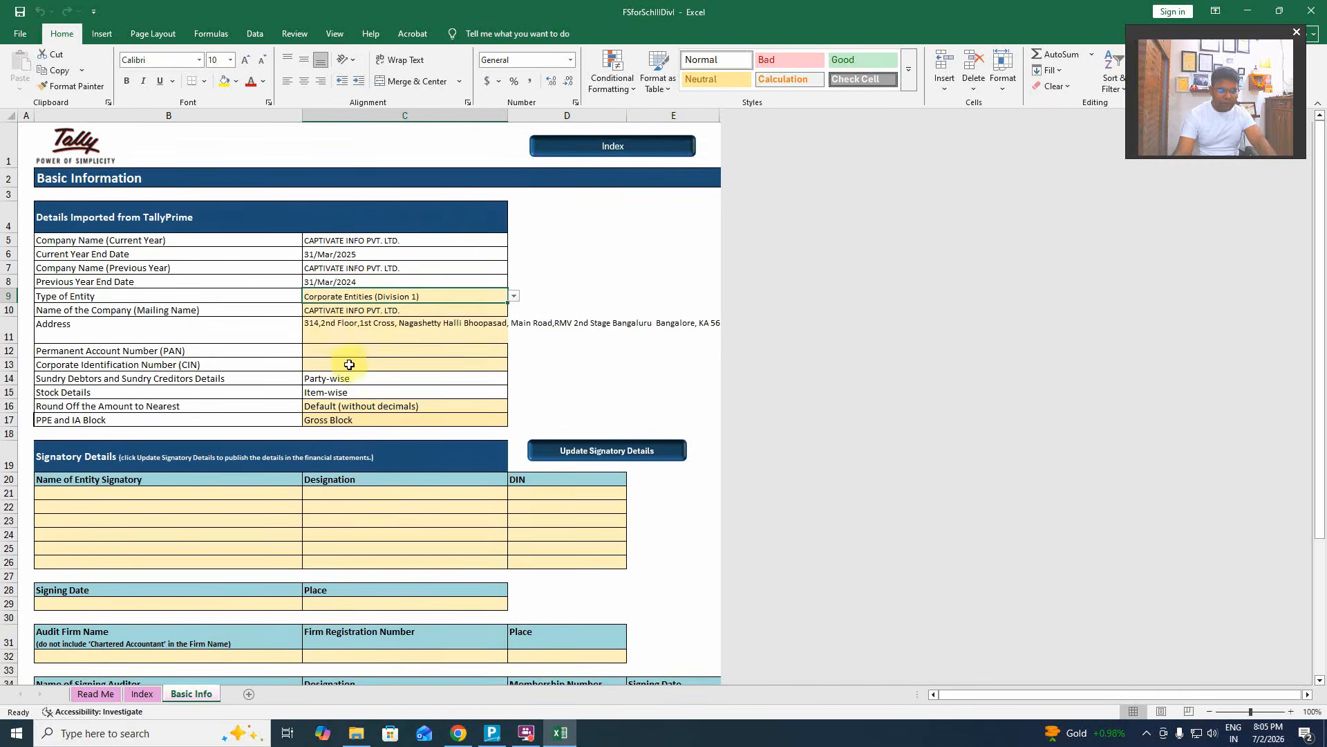
scroll(368, 499, down, 1)
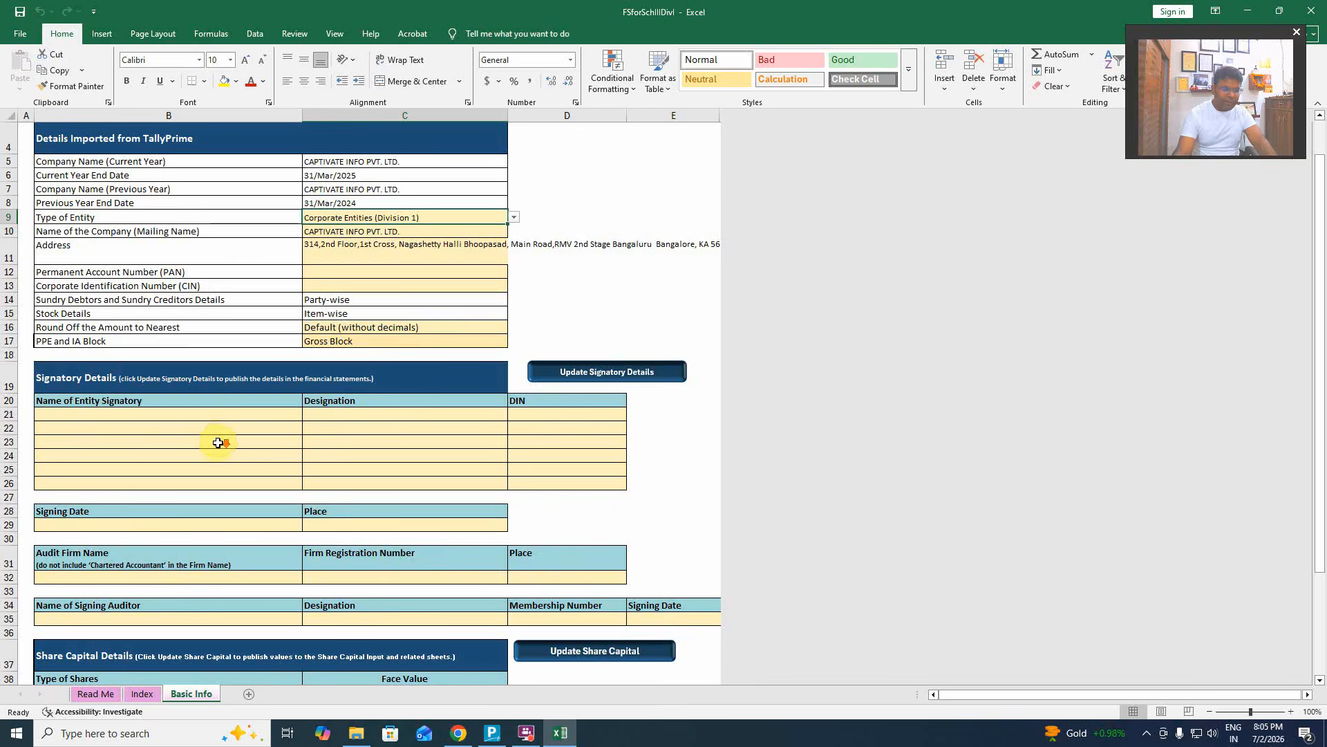
scroll(217, 439, down, 5)
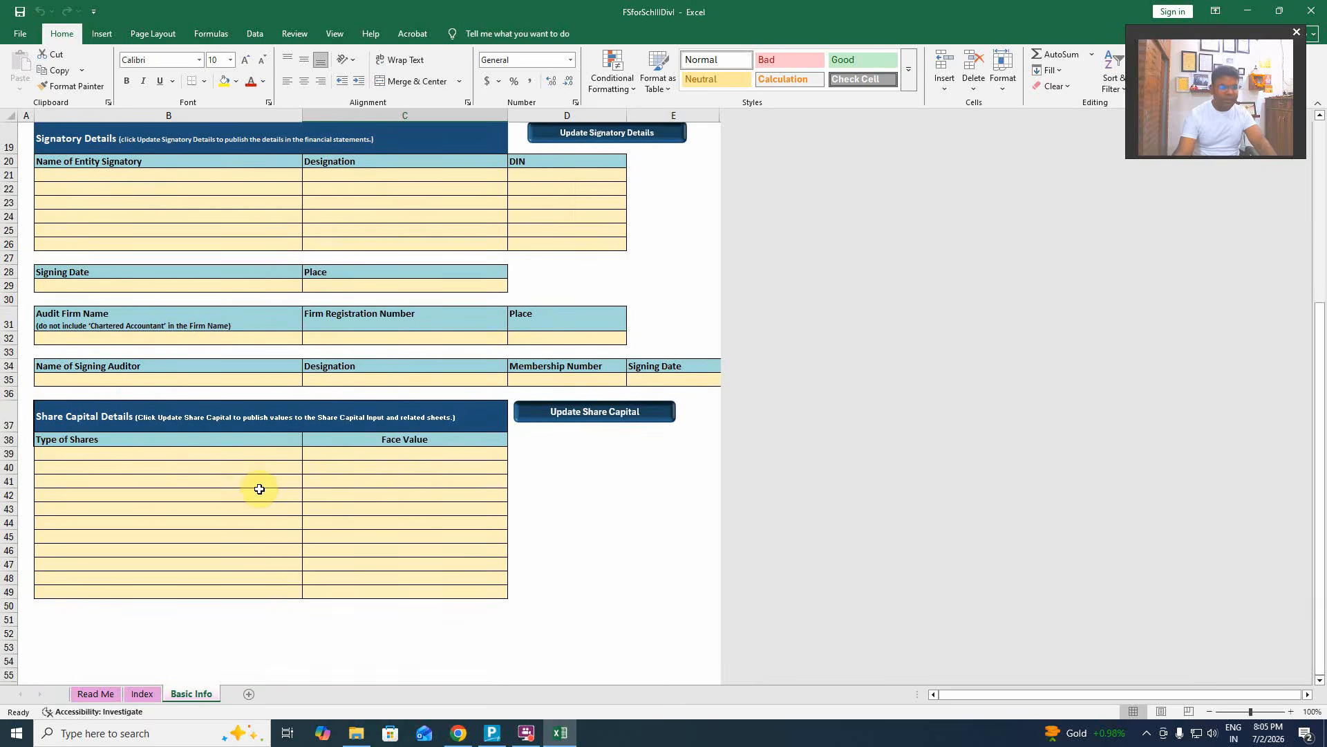
scroll(259, 489, up, 5)
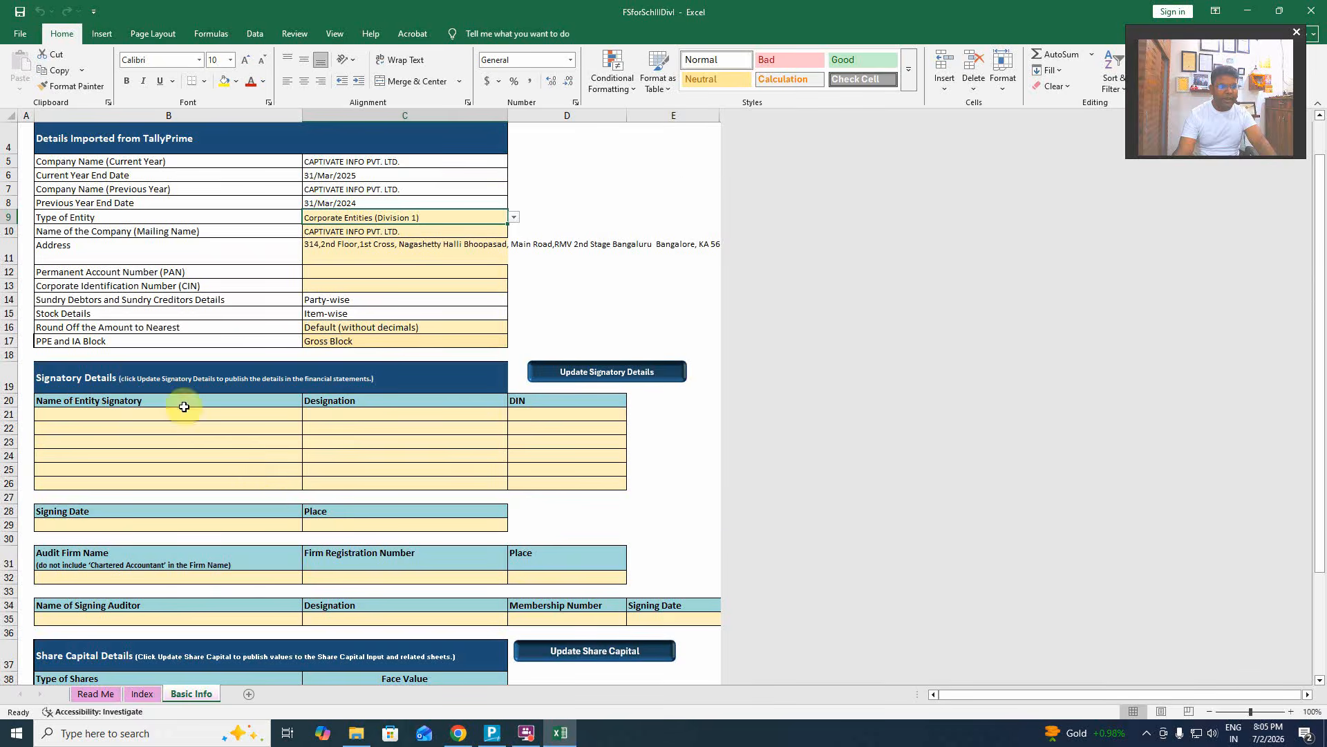
scroll(498, 439, down, 1)
click(138, 464)
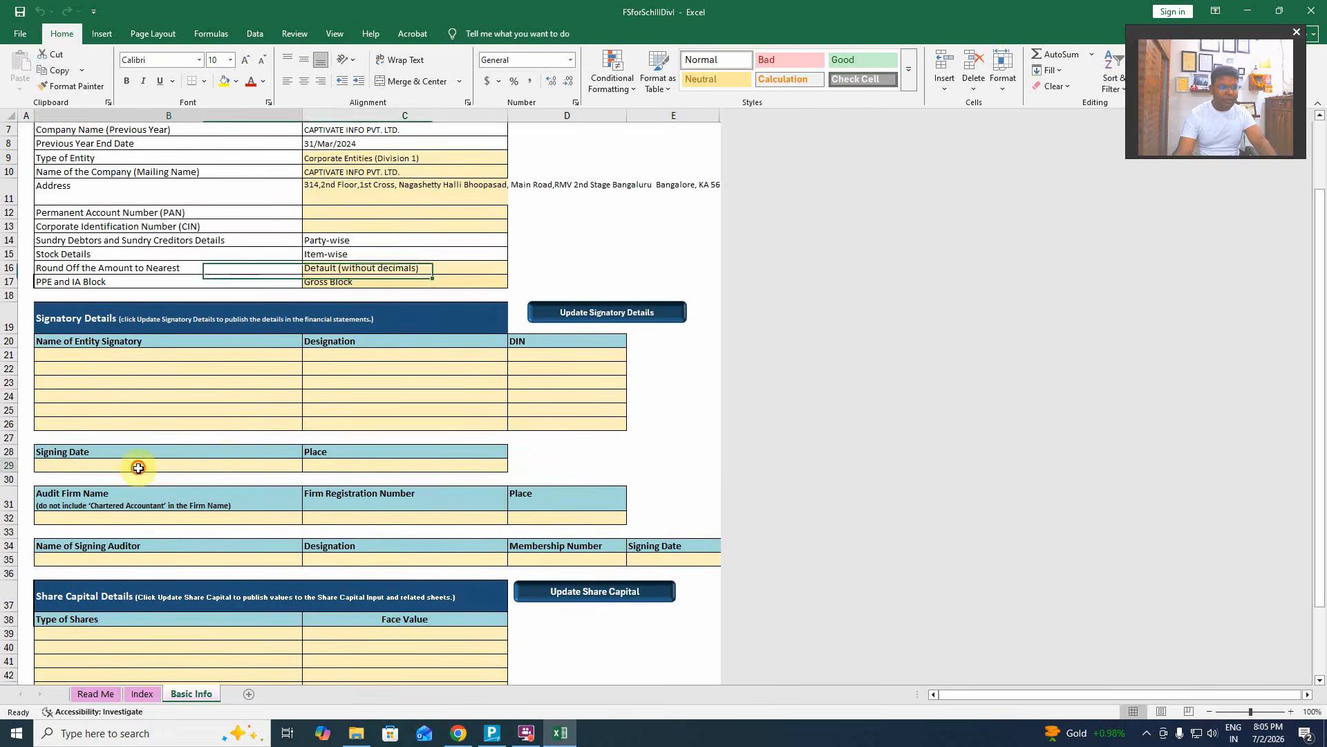
click(90, 354)
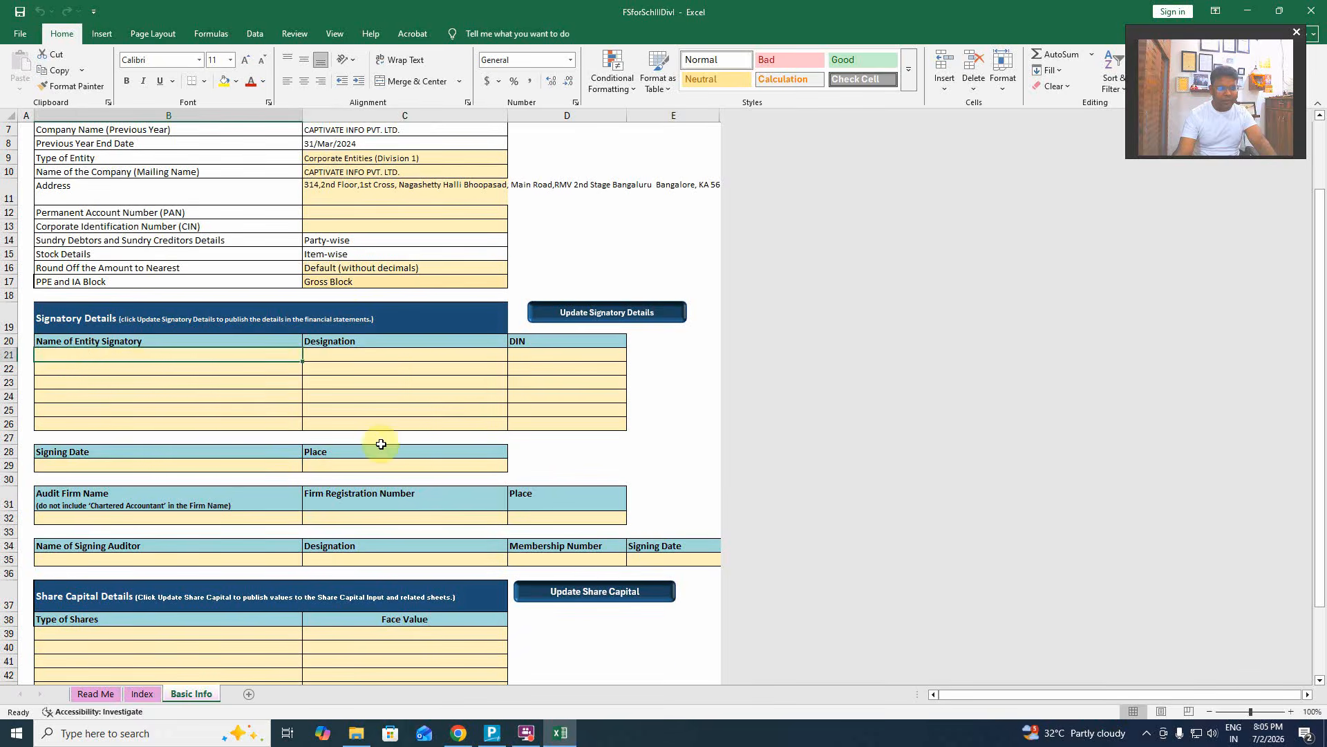
scroll(359, 439, up, 2)
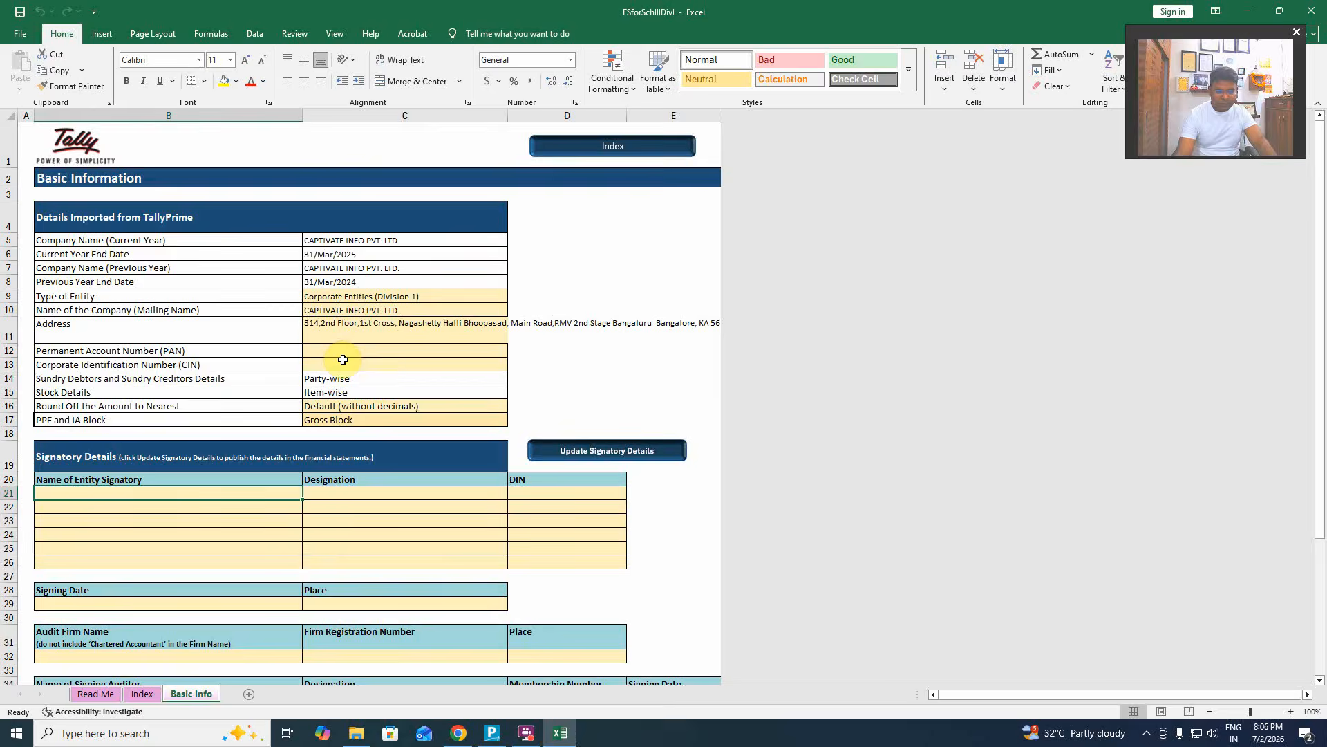
scroll(343, 360, down, 5)
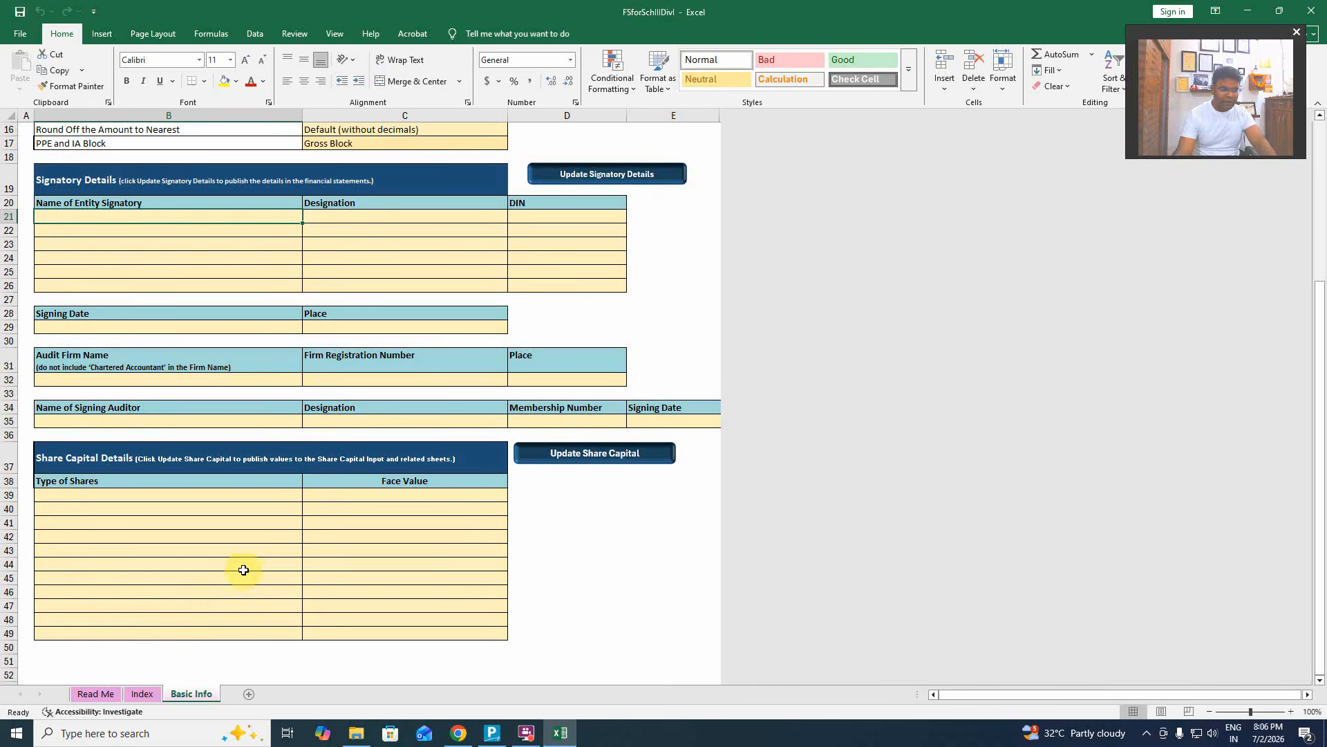
scroll(602, 442, up, 5)
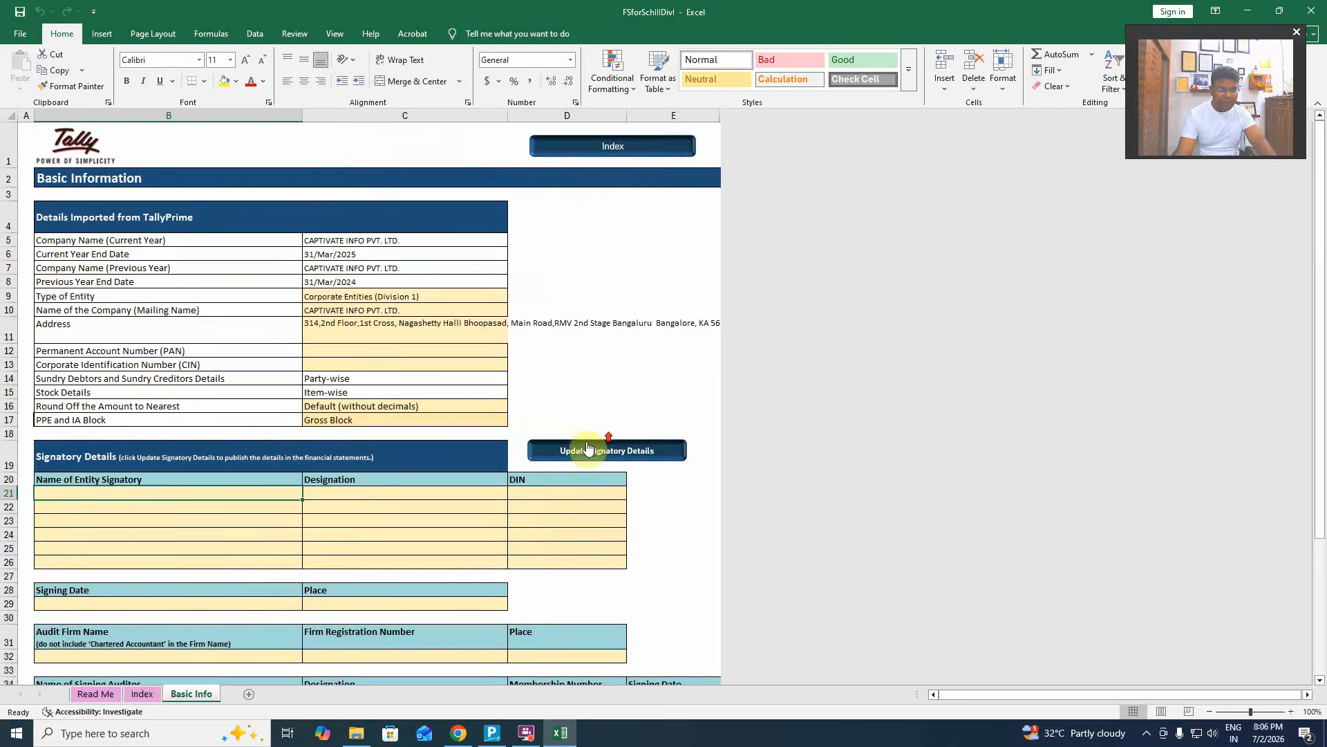
scroll(367, 511, down, 5)
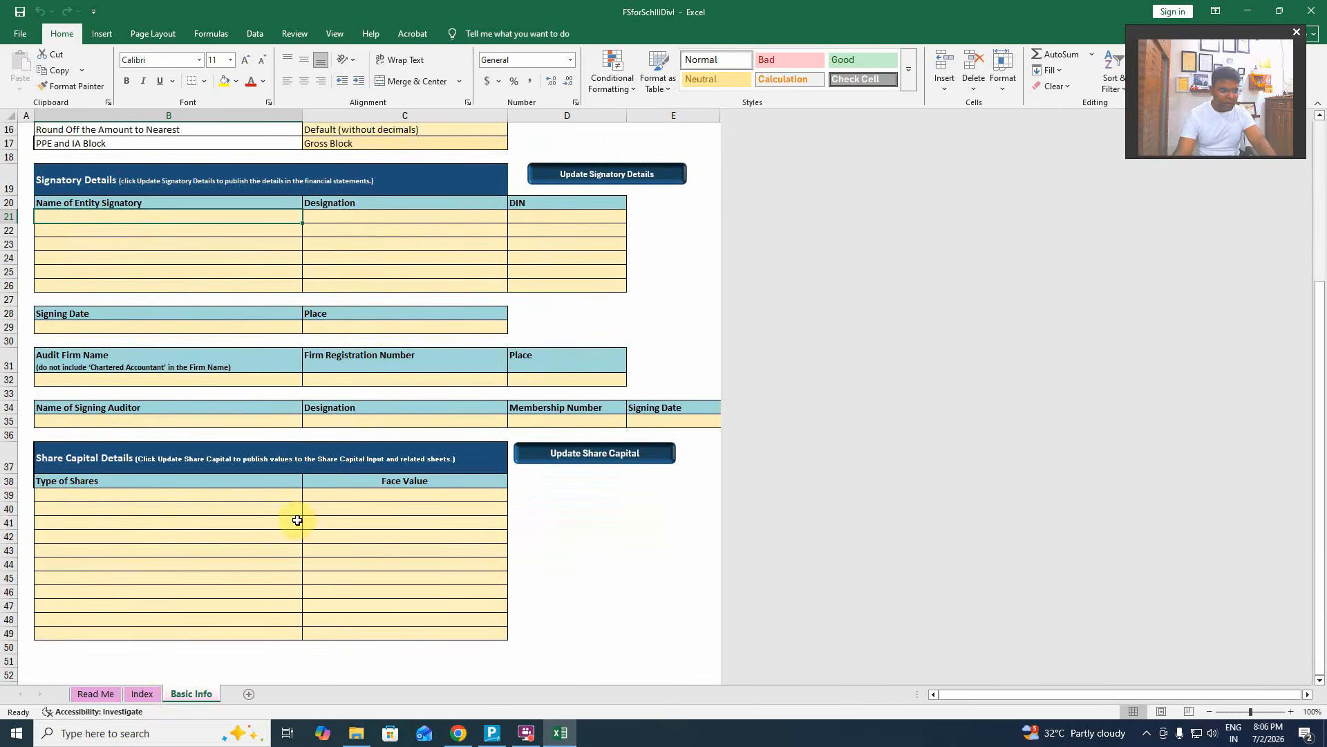
Generate the TB CY, TB PY and stock summary sheets from the Index.
click(143, 694)
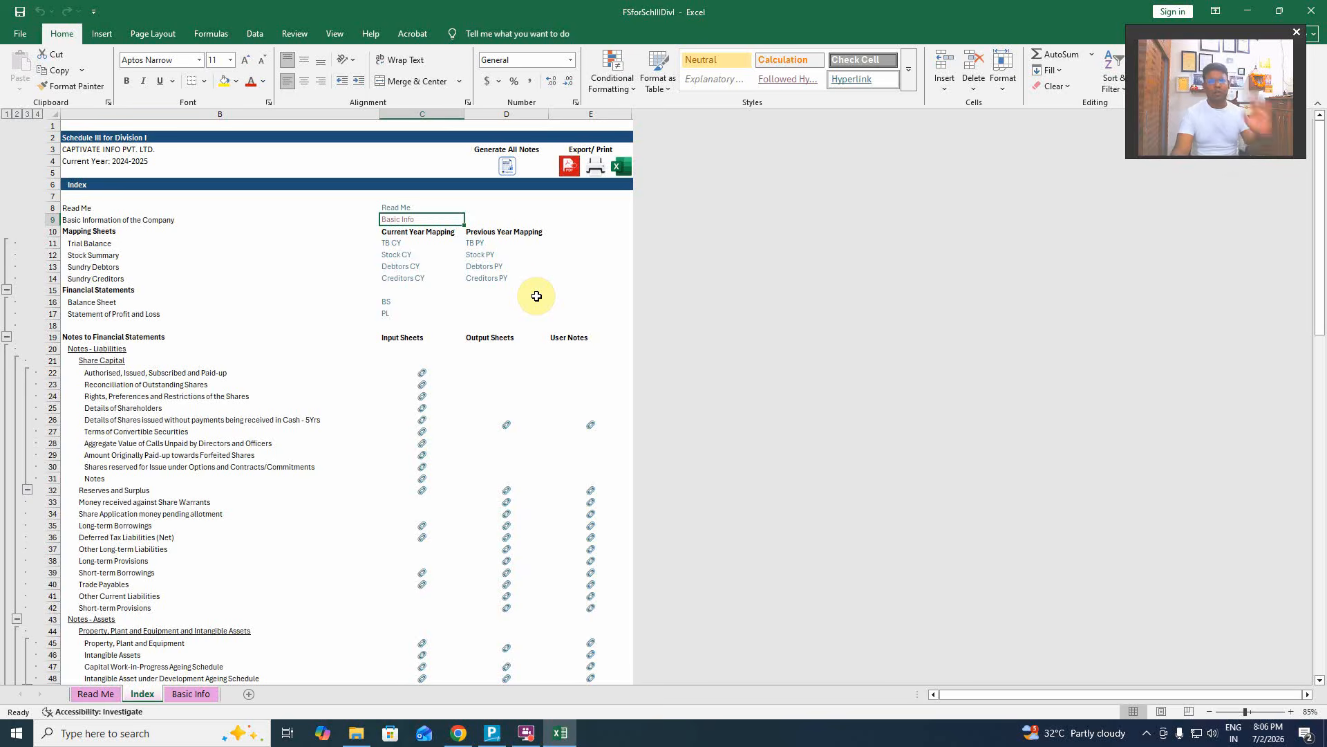
click(391, 243)
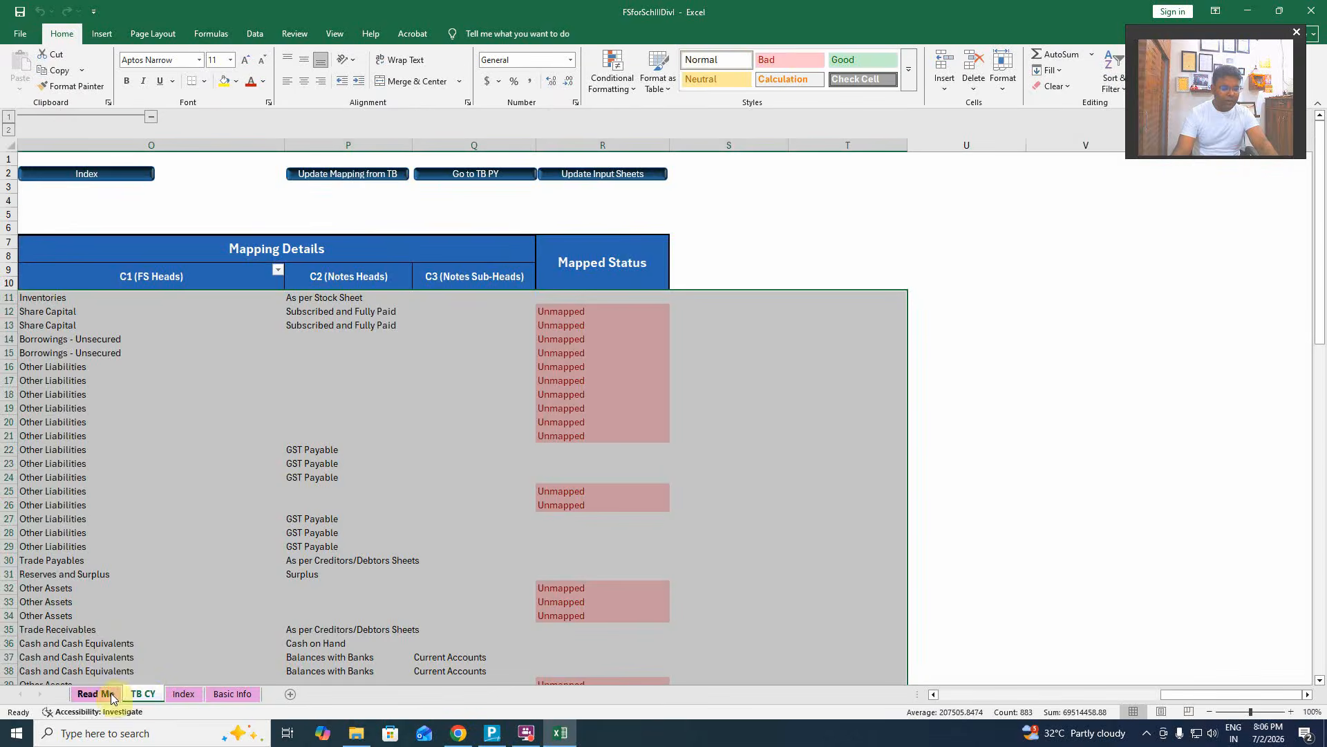
click(184, 697)
click(481, 242)
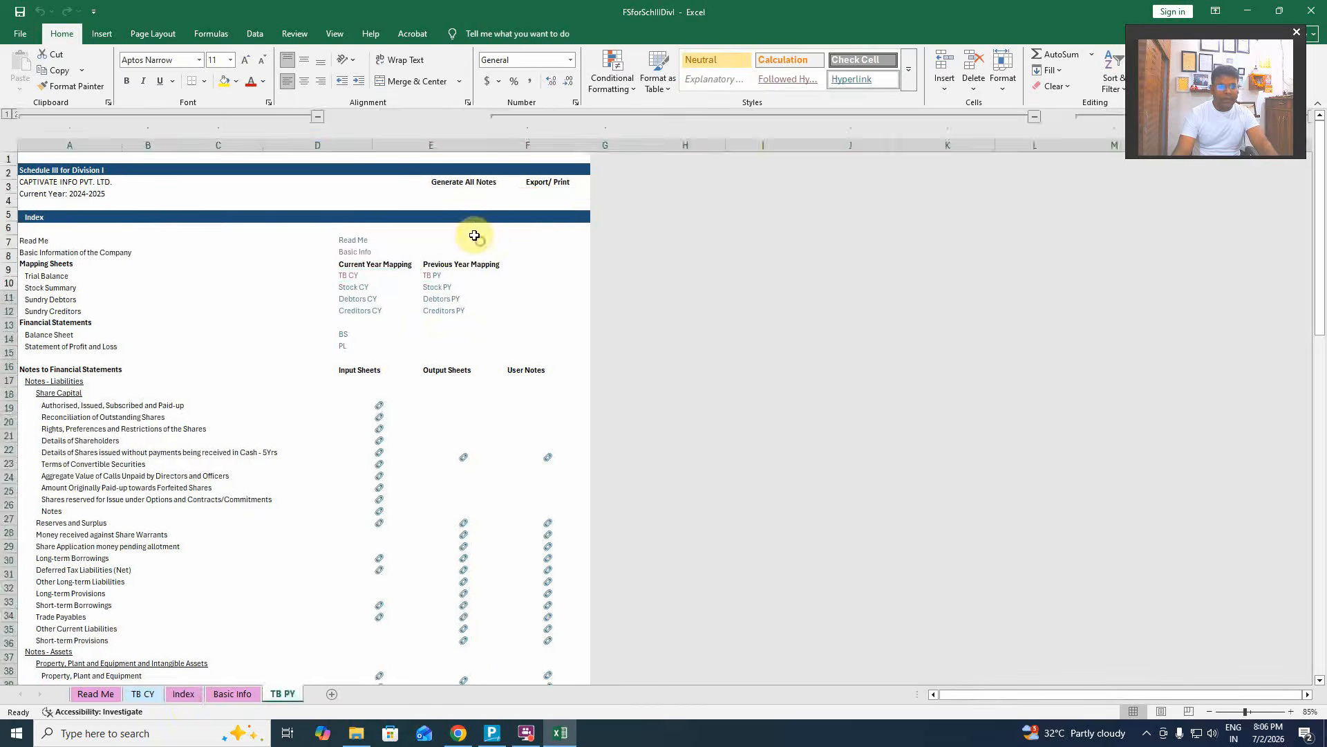
click(178, 696)
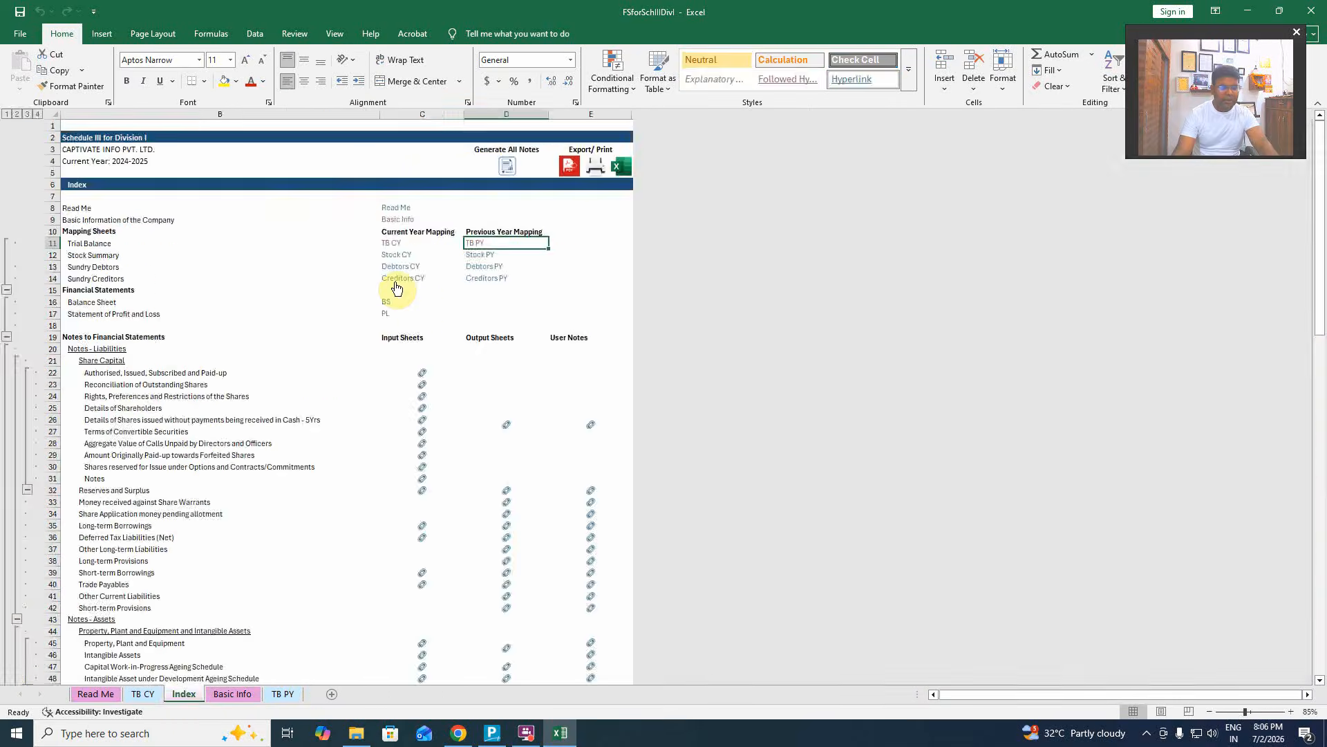
click(393, 256)
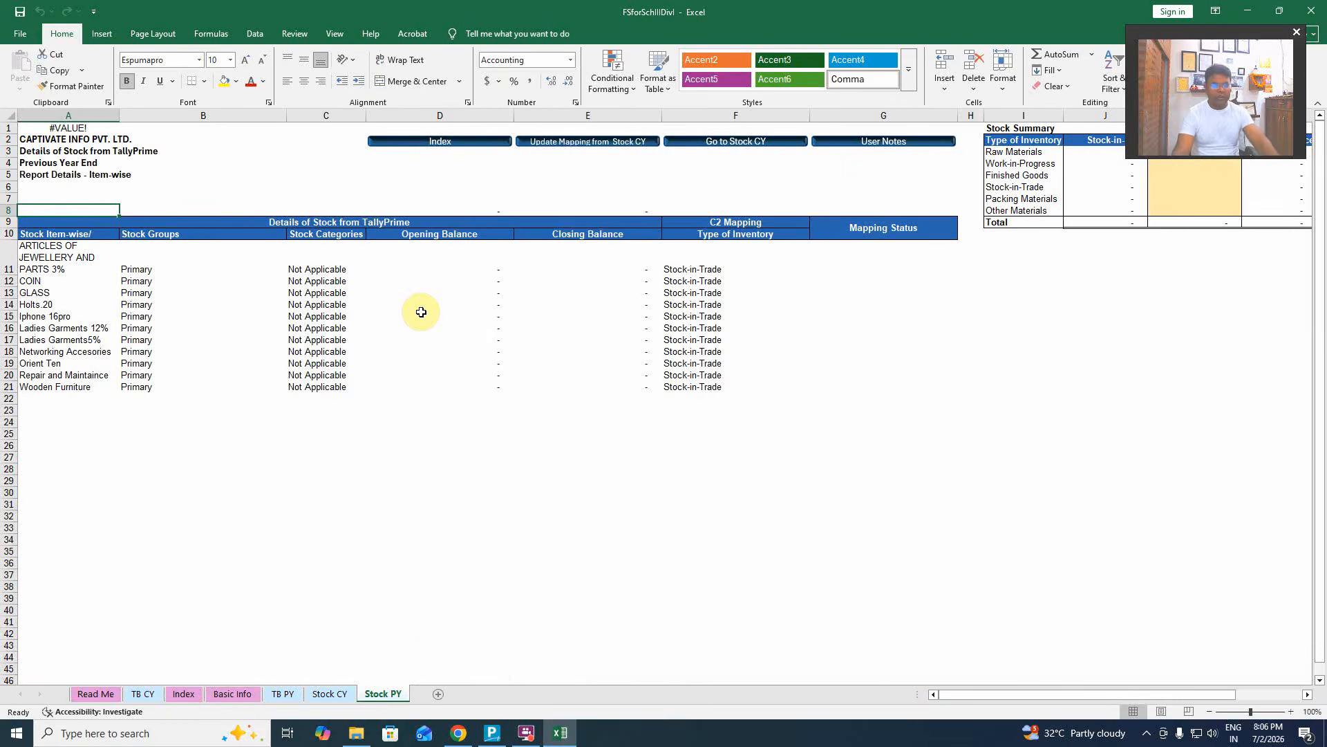
click(190, 694)
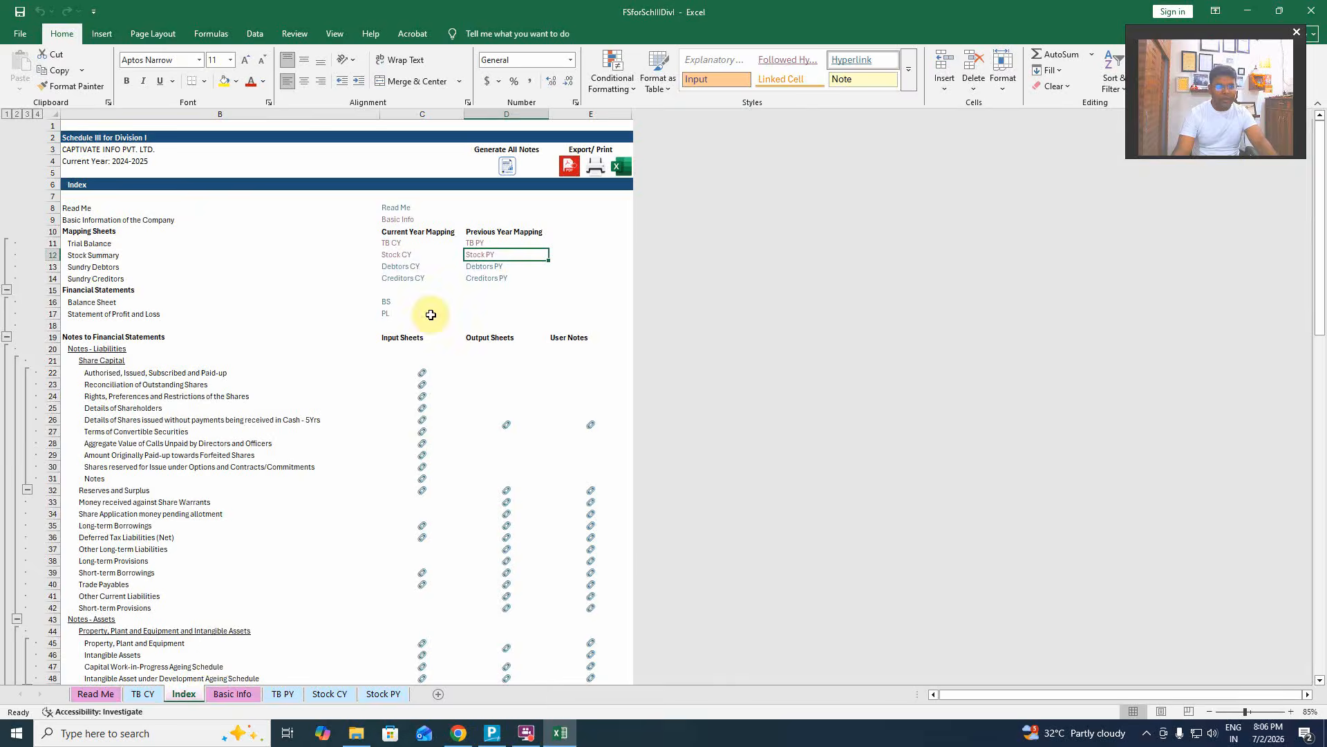
Generate the Debtors CY, Debtors PY, Creditors CY and Creditors PY sheets from the Index.
click(402, 269)
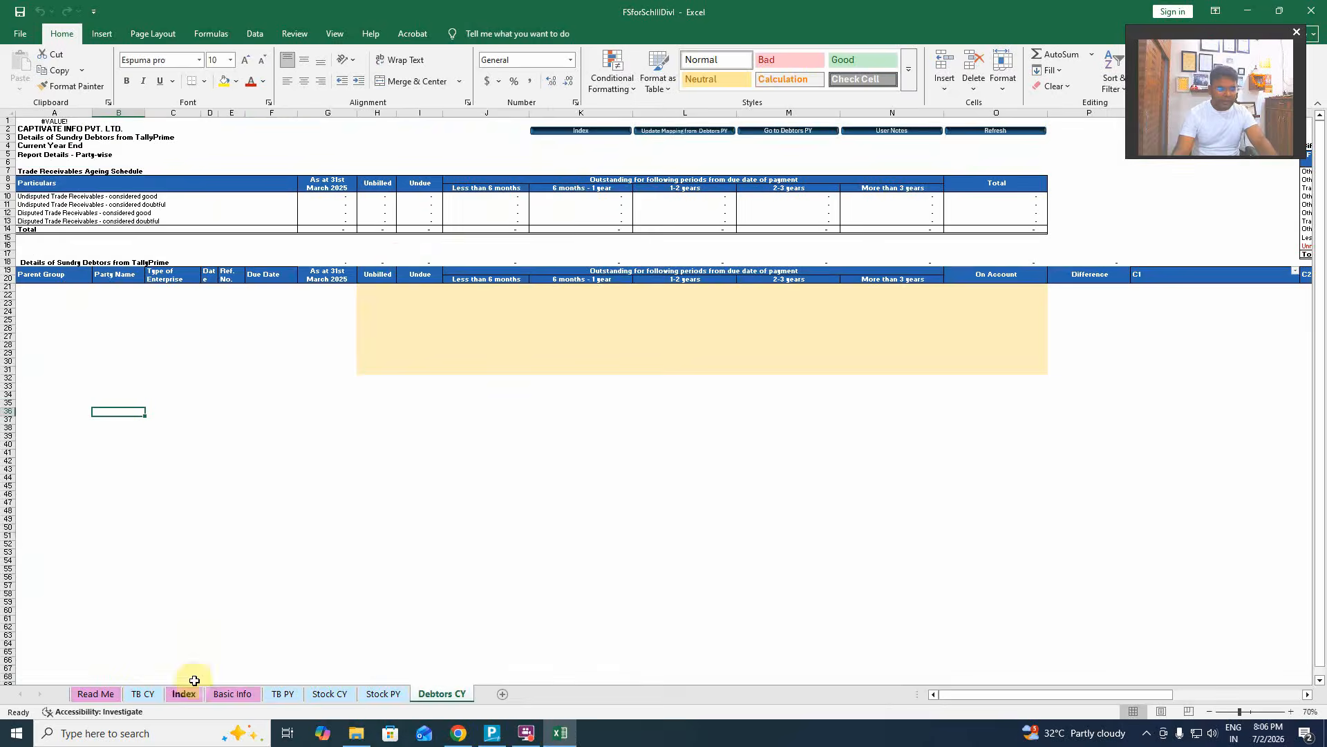
click(184, 693)
click(489, 267)
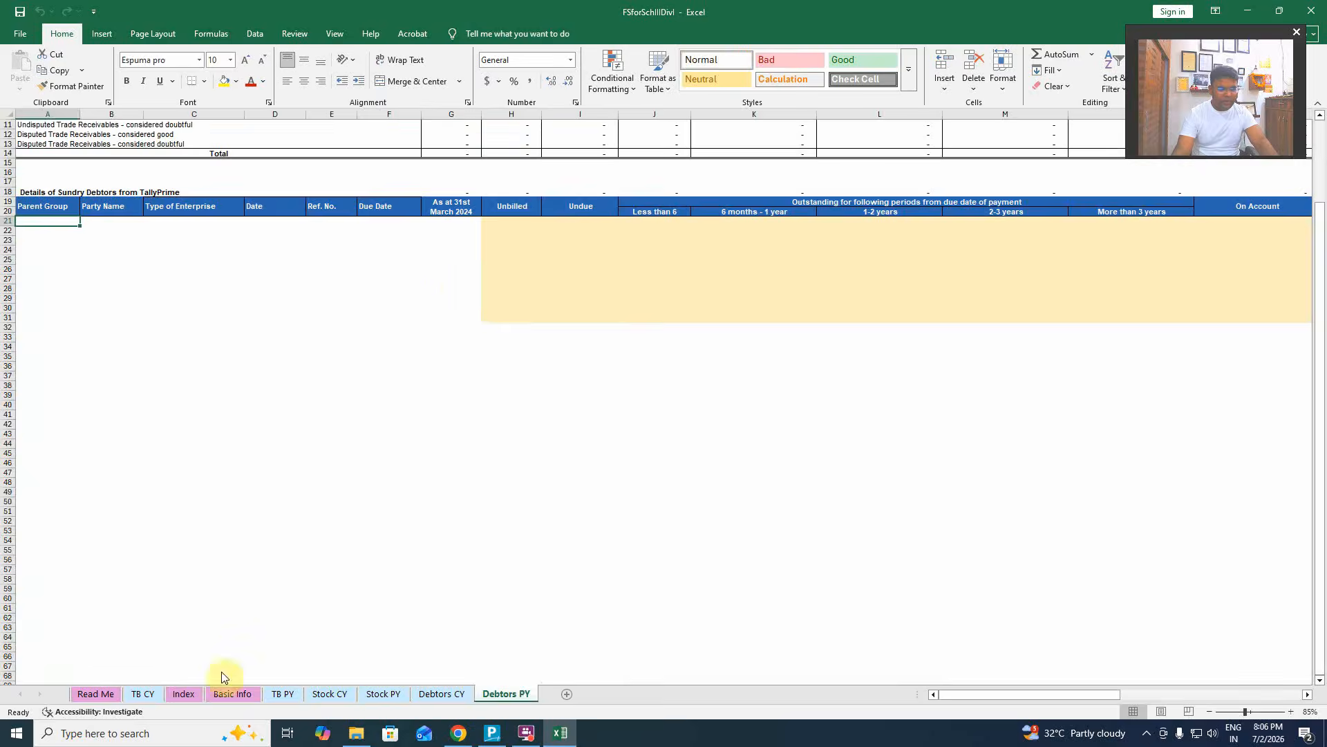
click(193, 697)
click(404, 277)
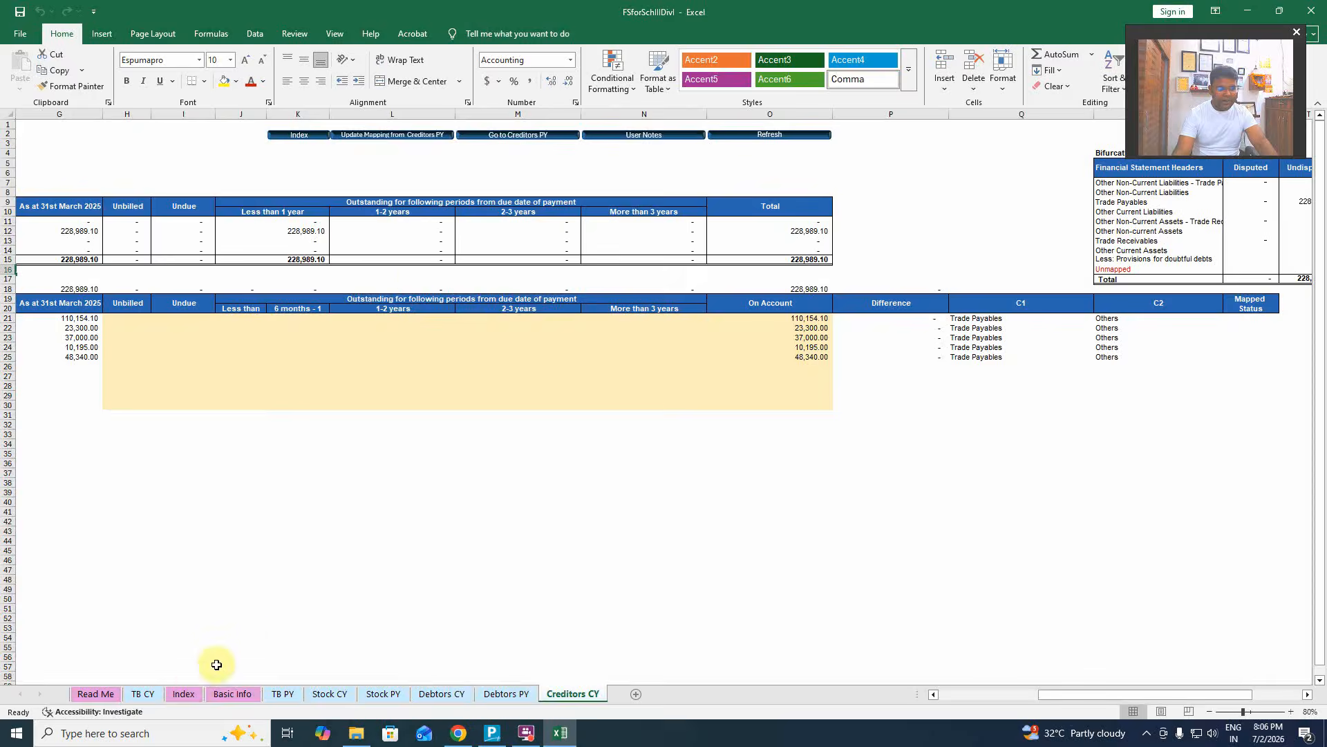
click(187, 696)
click(485, 279)
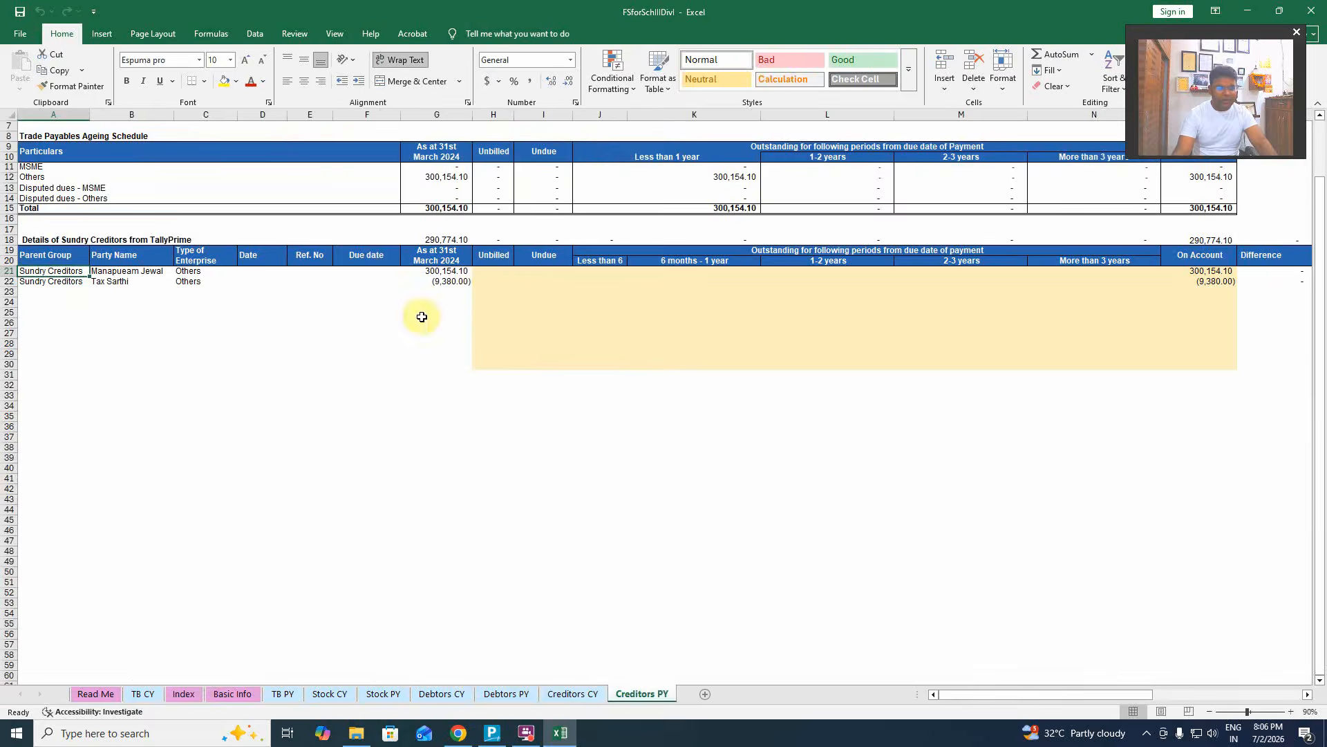
click(183, 693)
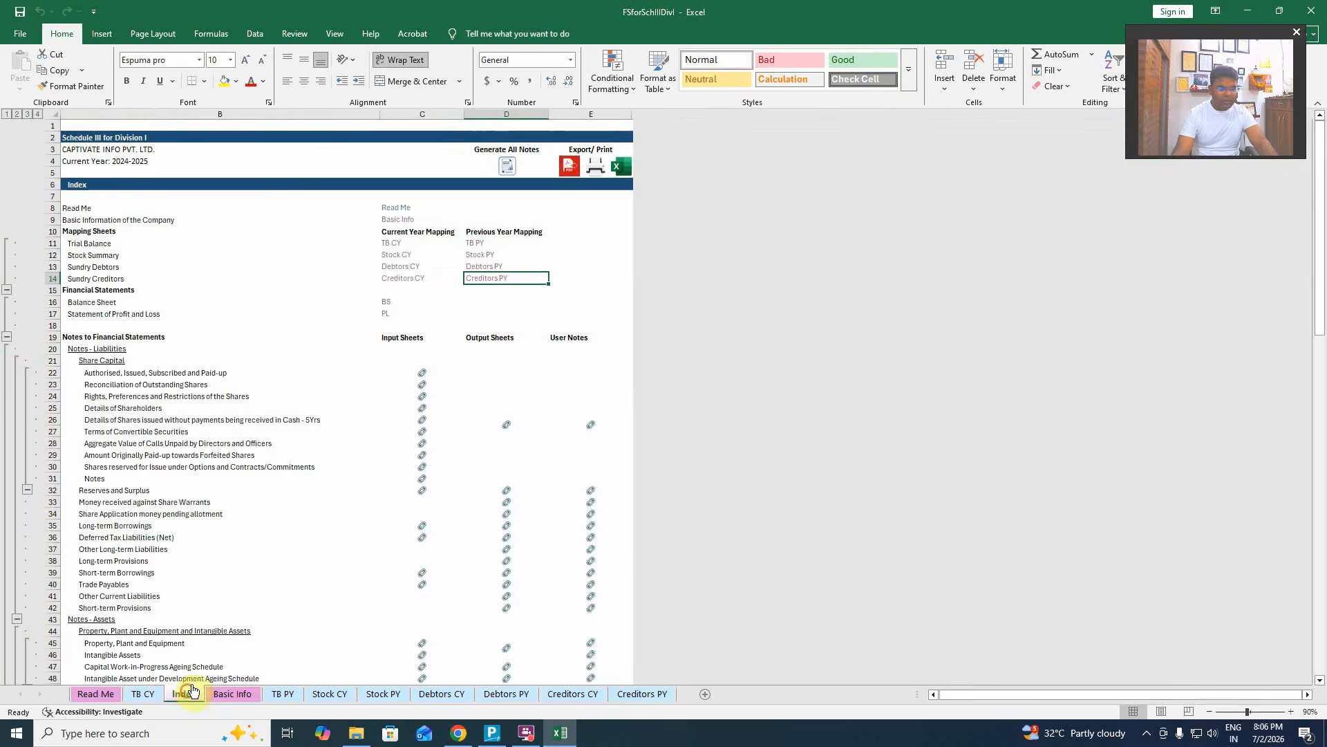
Generate the Balance Sheet and Statement of Profit and Loss sheets, then switch to Basic Info.
click(385, 304)
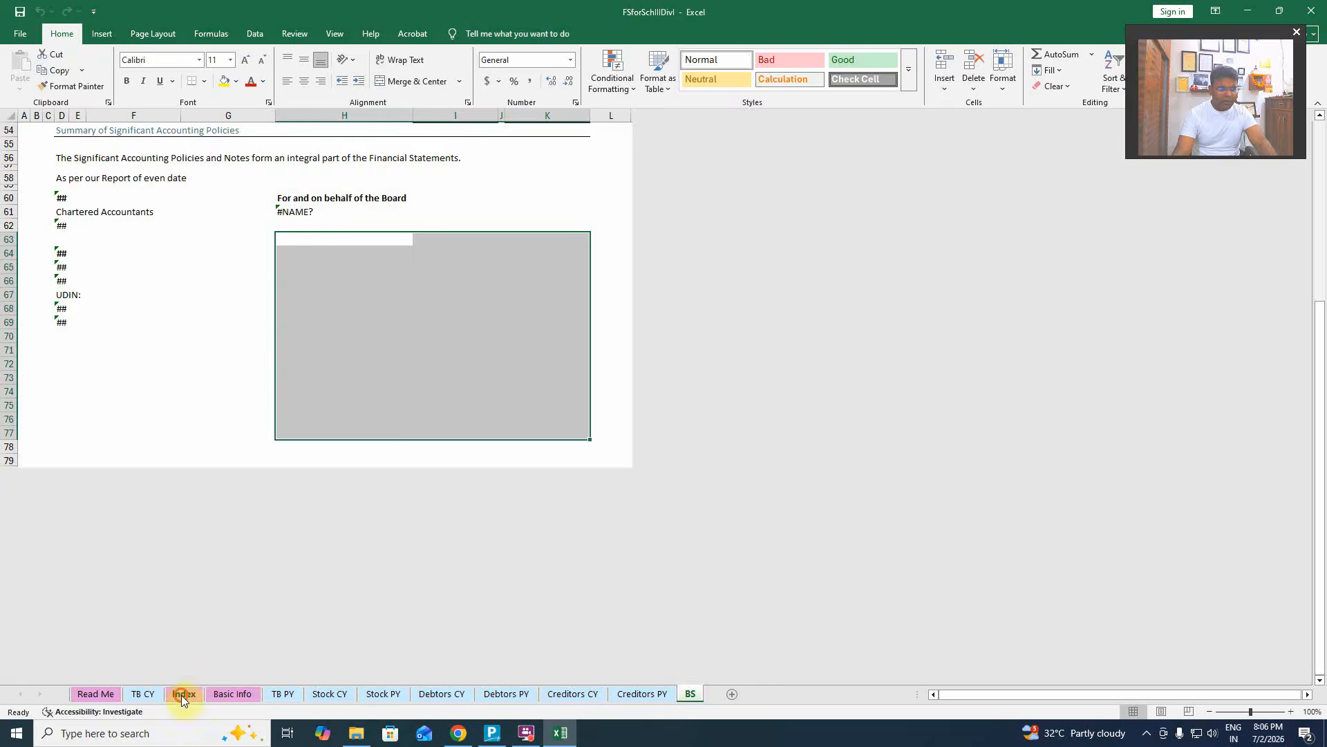
click(183, 693)
click(386, 309)
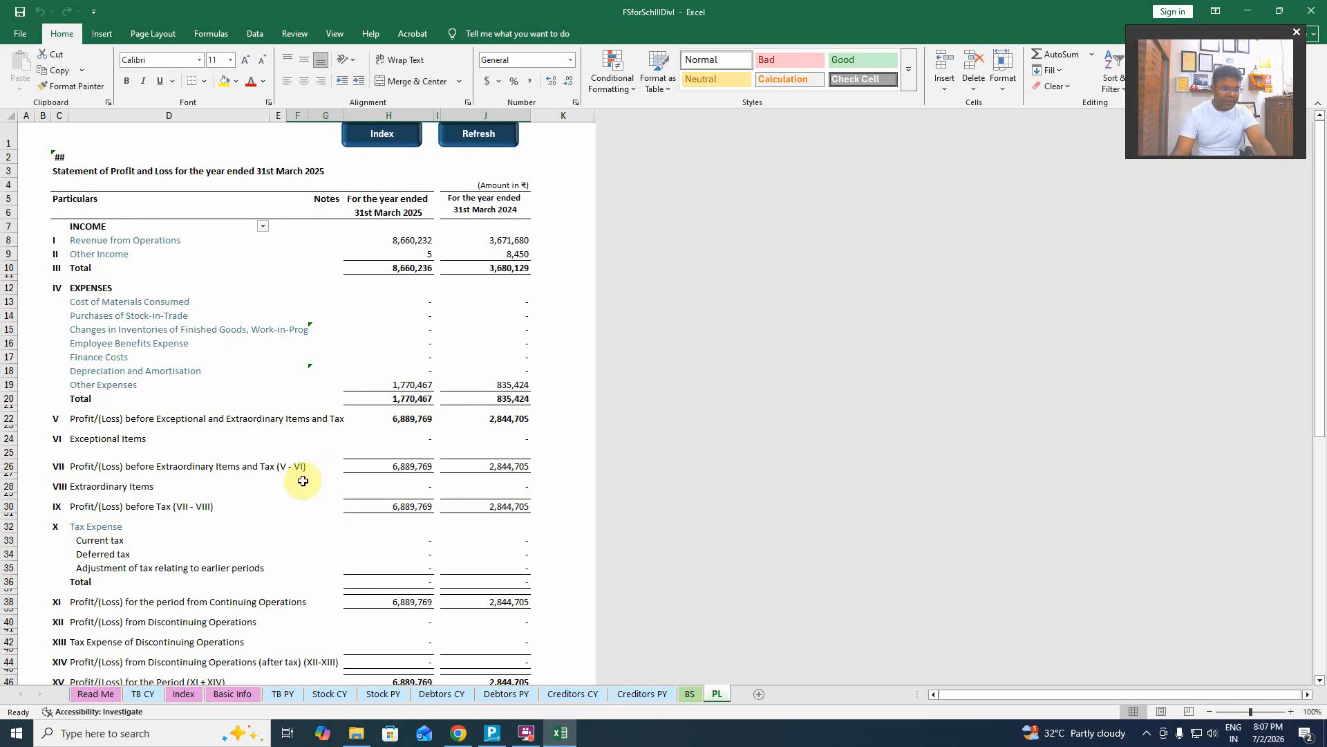
click(234, 693)
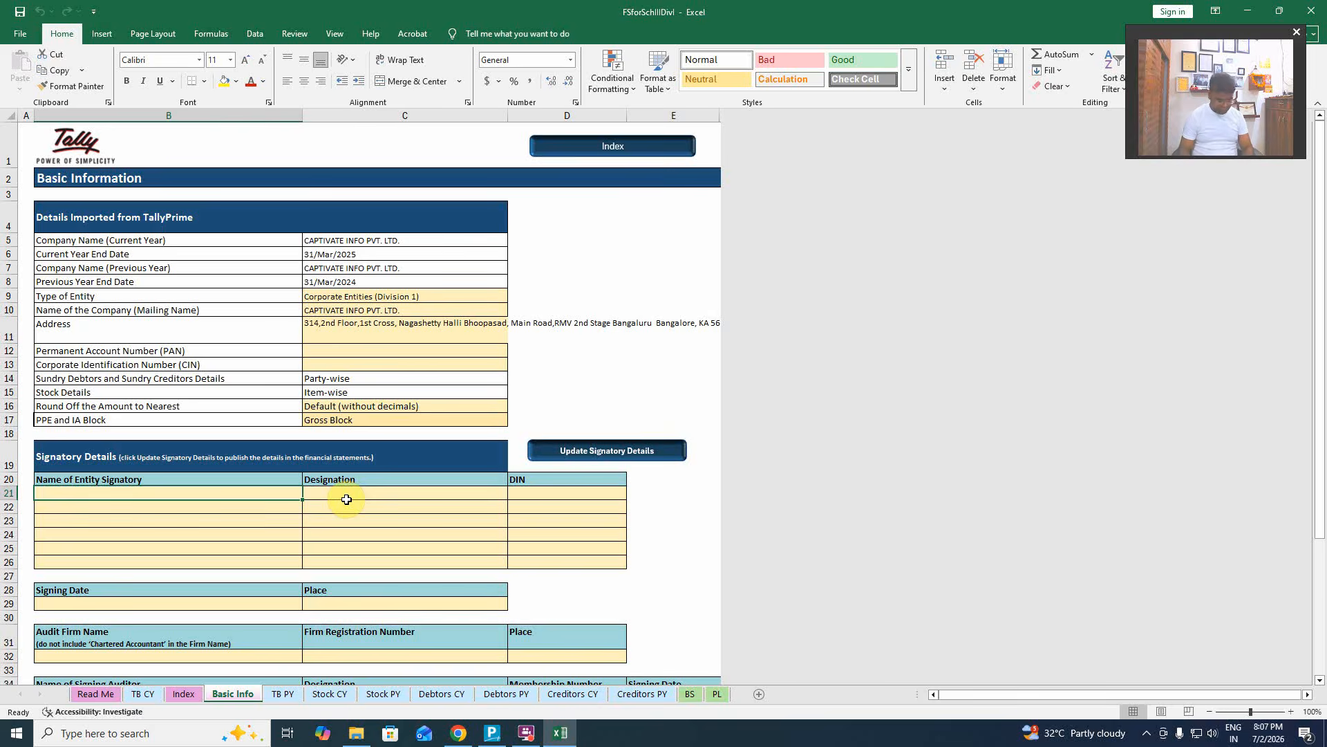
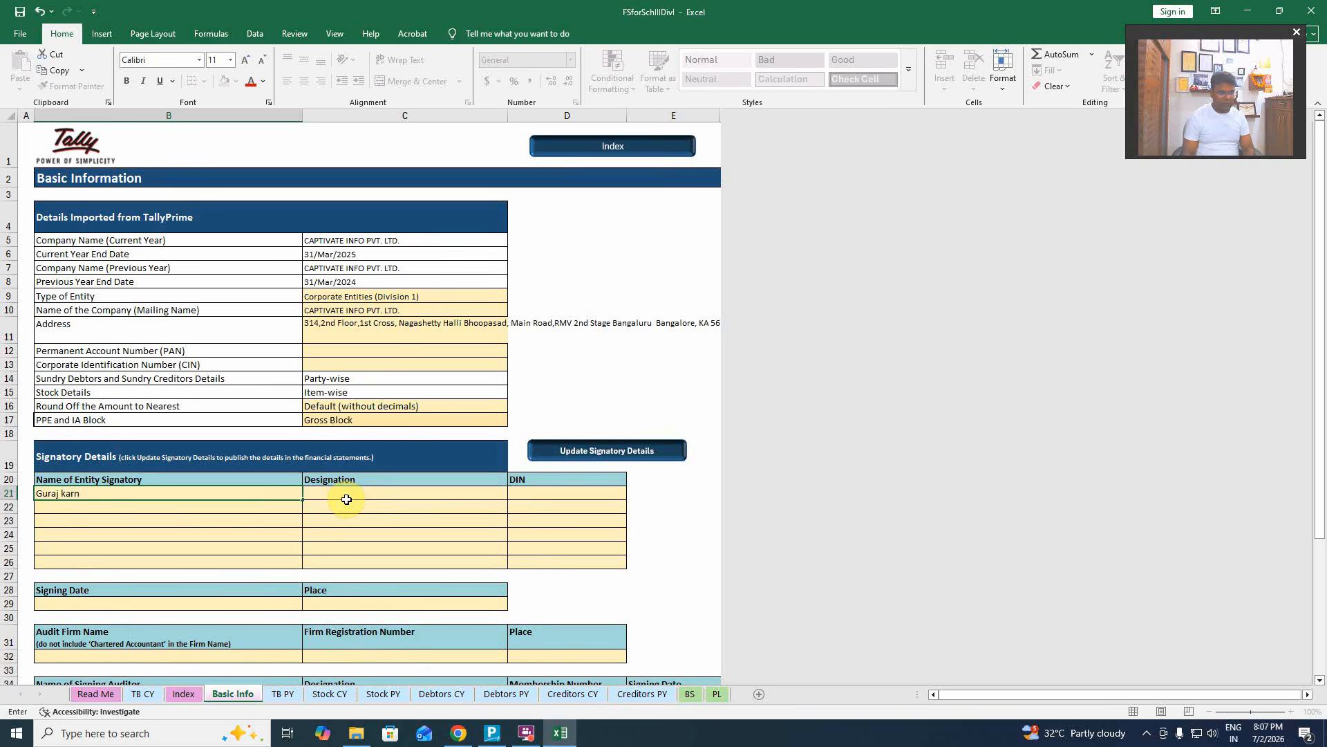
Enter the first signatory's name, Director designation and DIN in the signatory table.
click(346, 493)
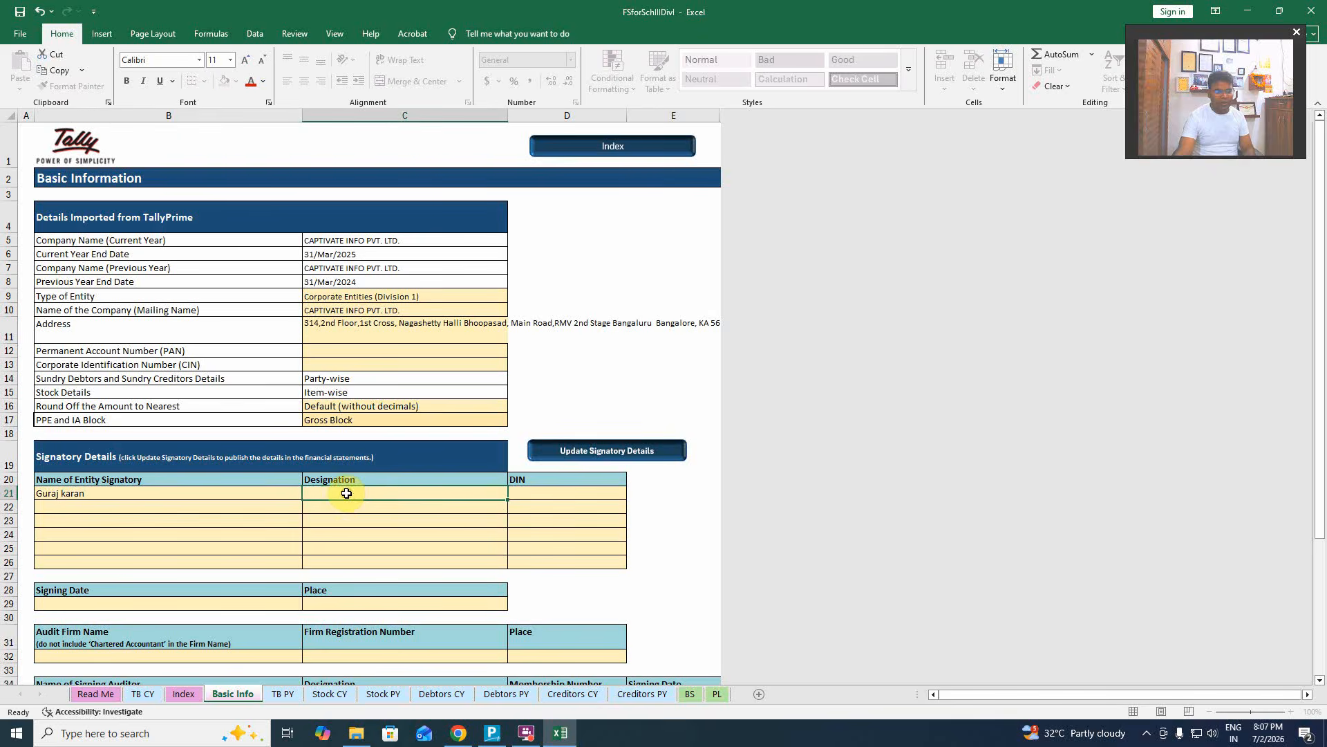
text(D)
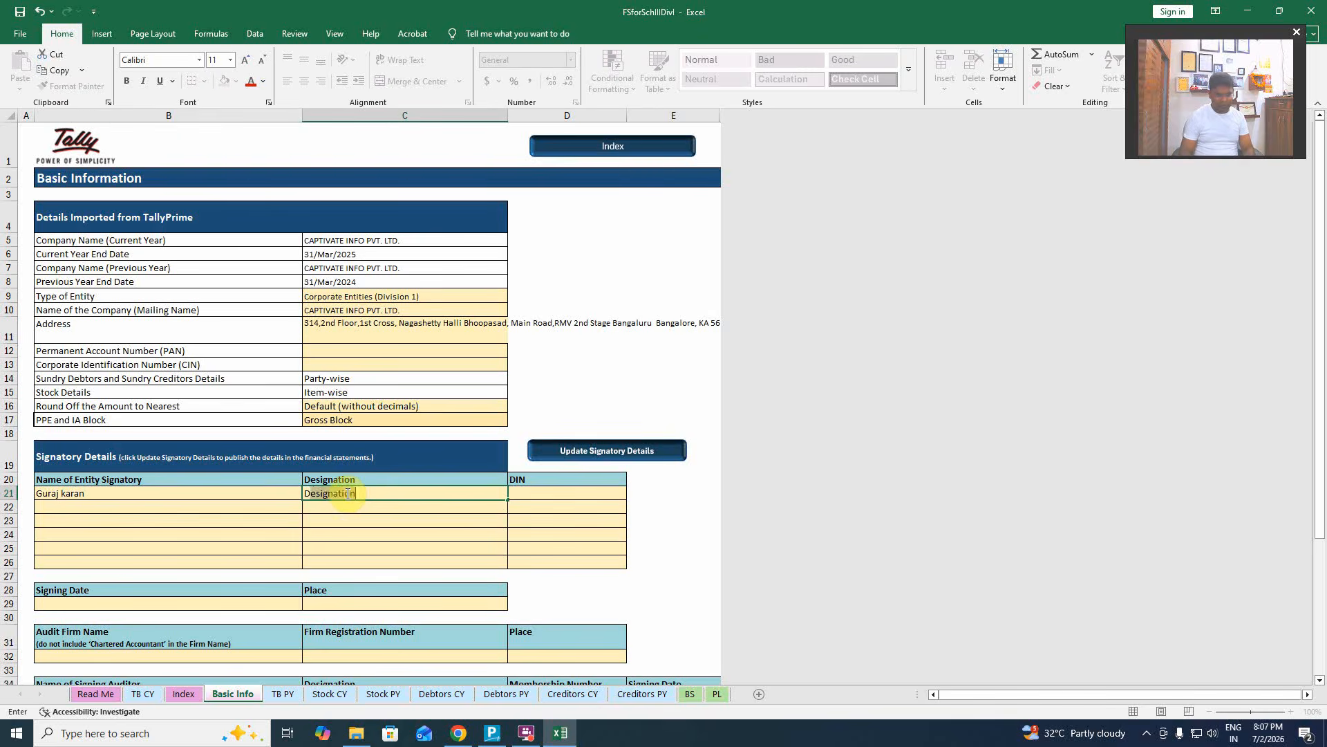
text(irector)
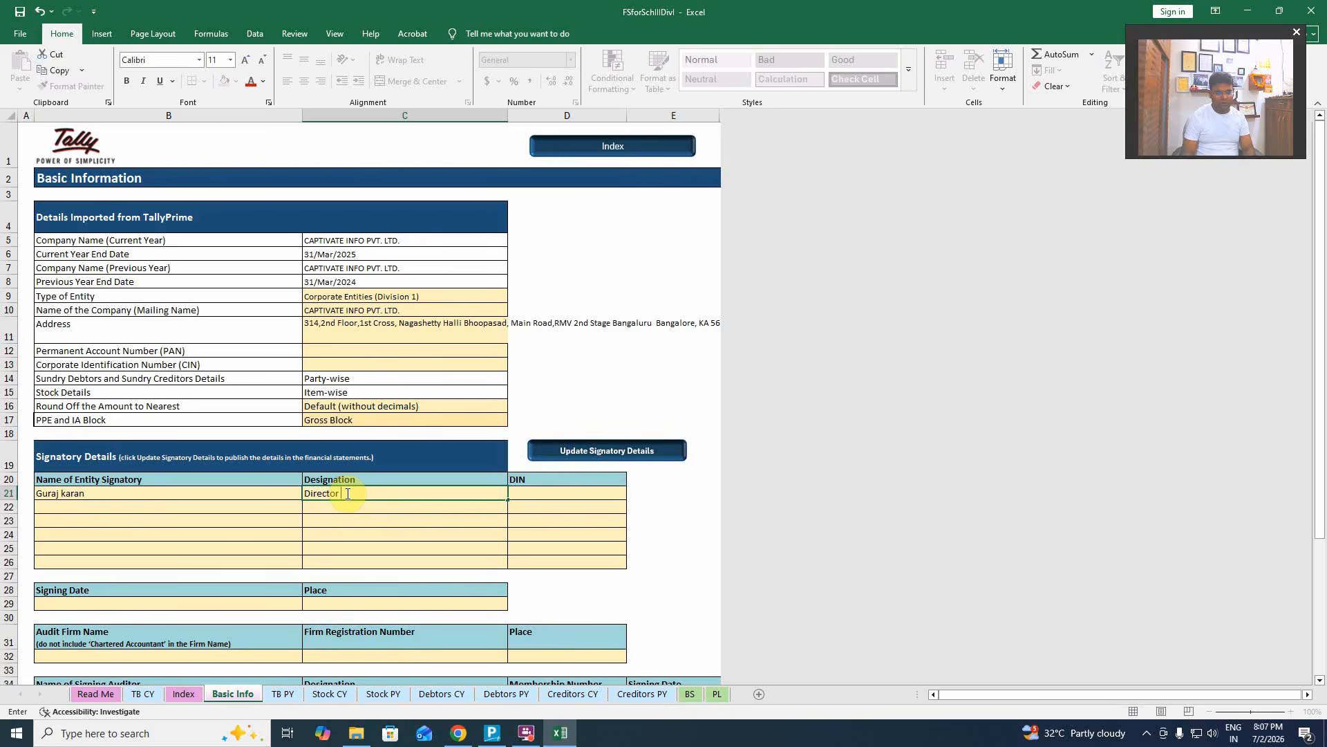
key(Tab)
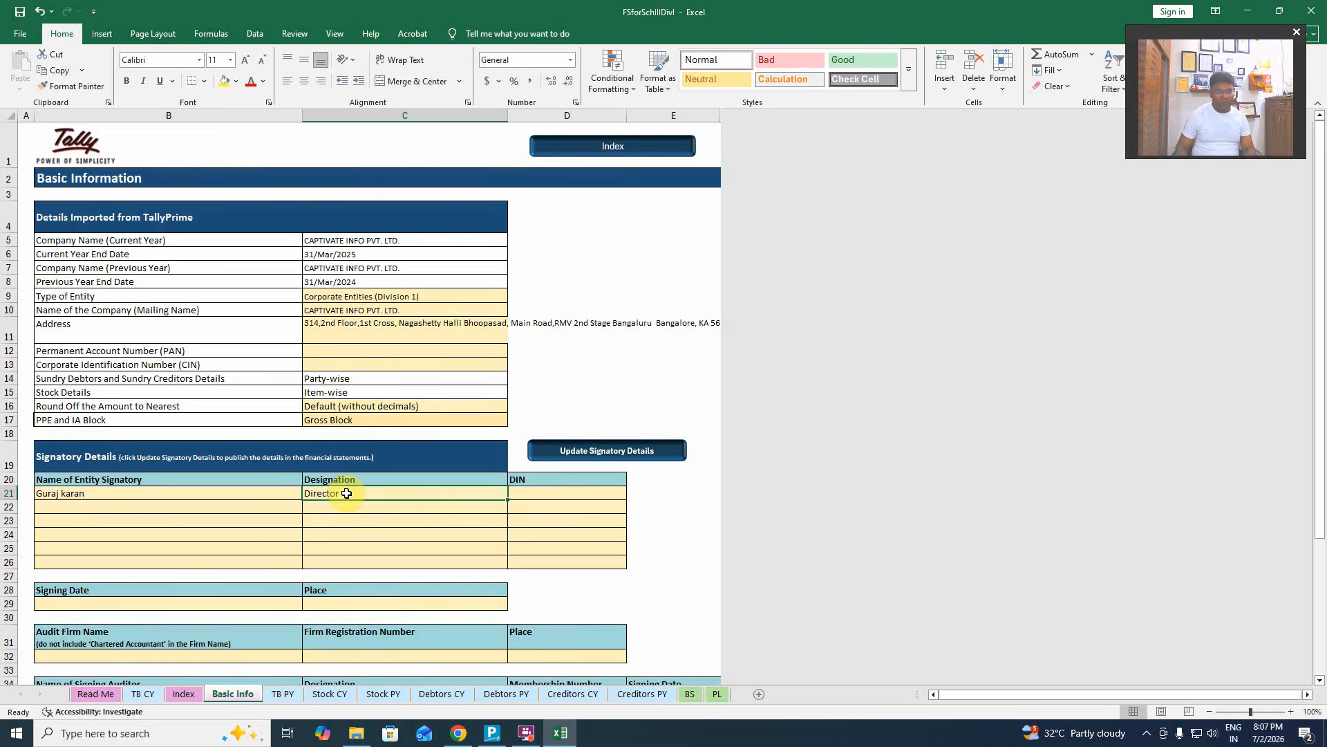
key(ctrl+Down)
key(Page_Down)
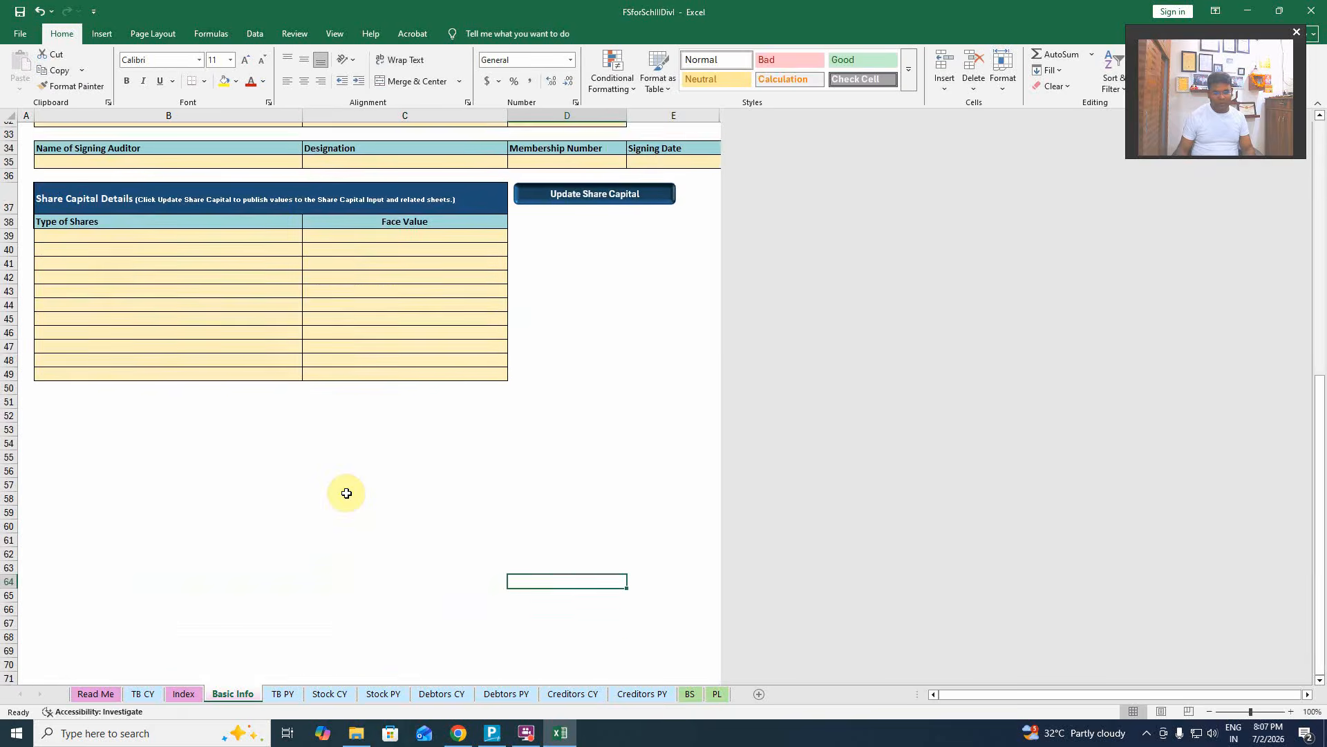
scroll(346, 493, up, 8)
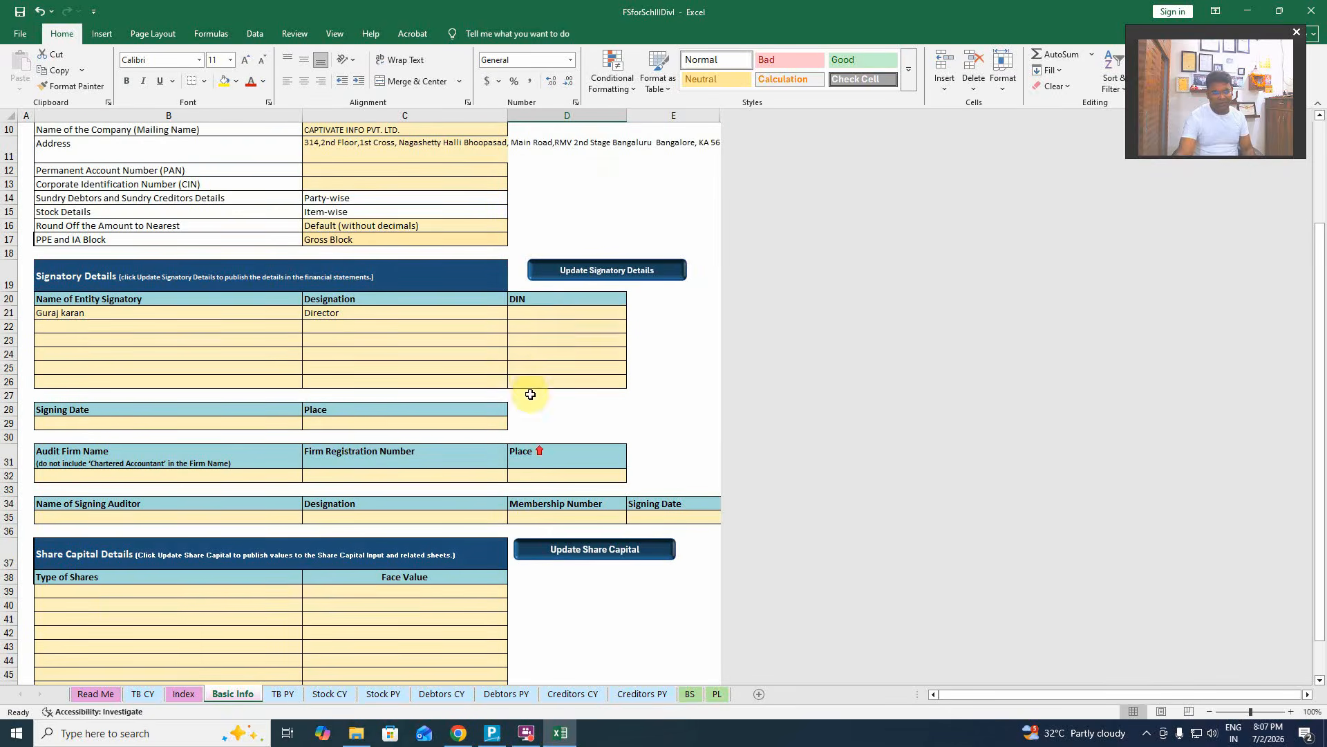
click(524, 312)
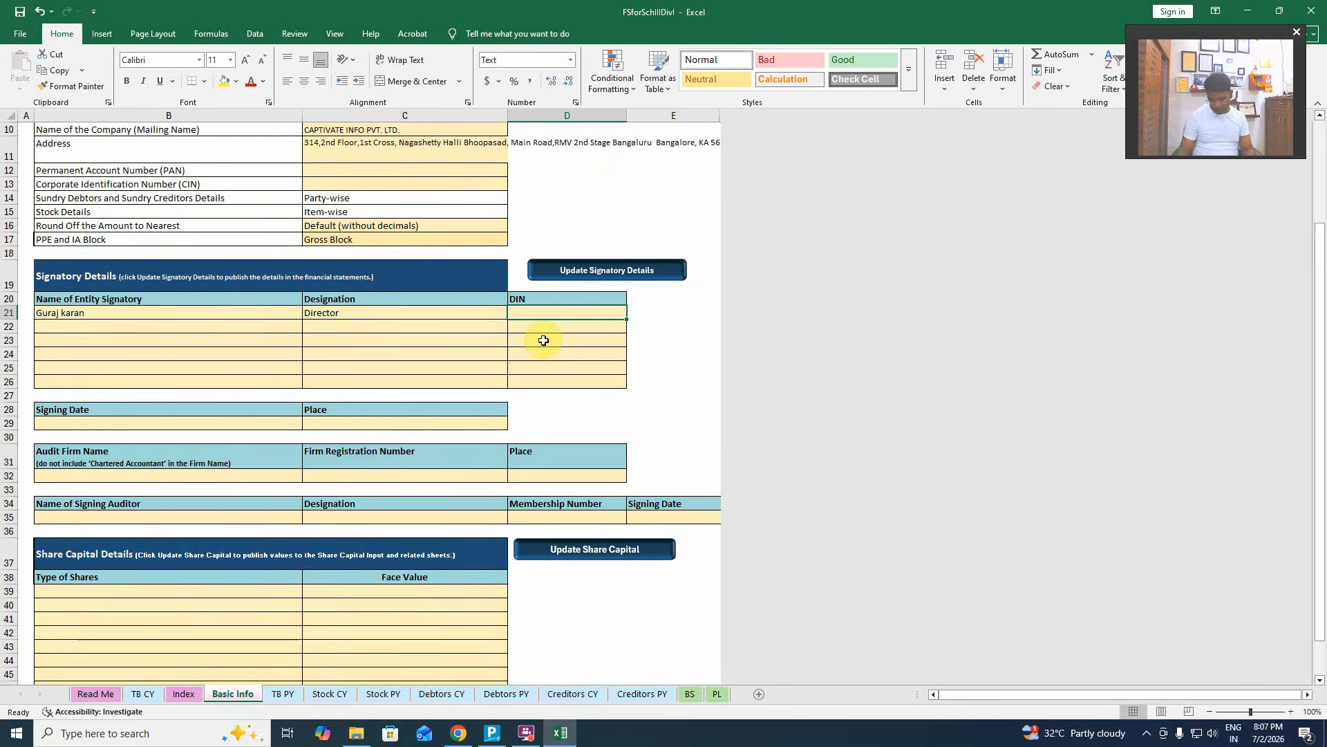
text(123456)
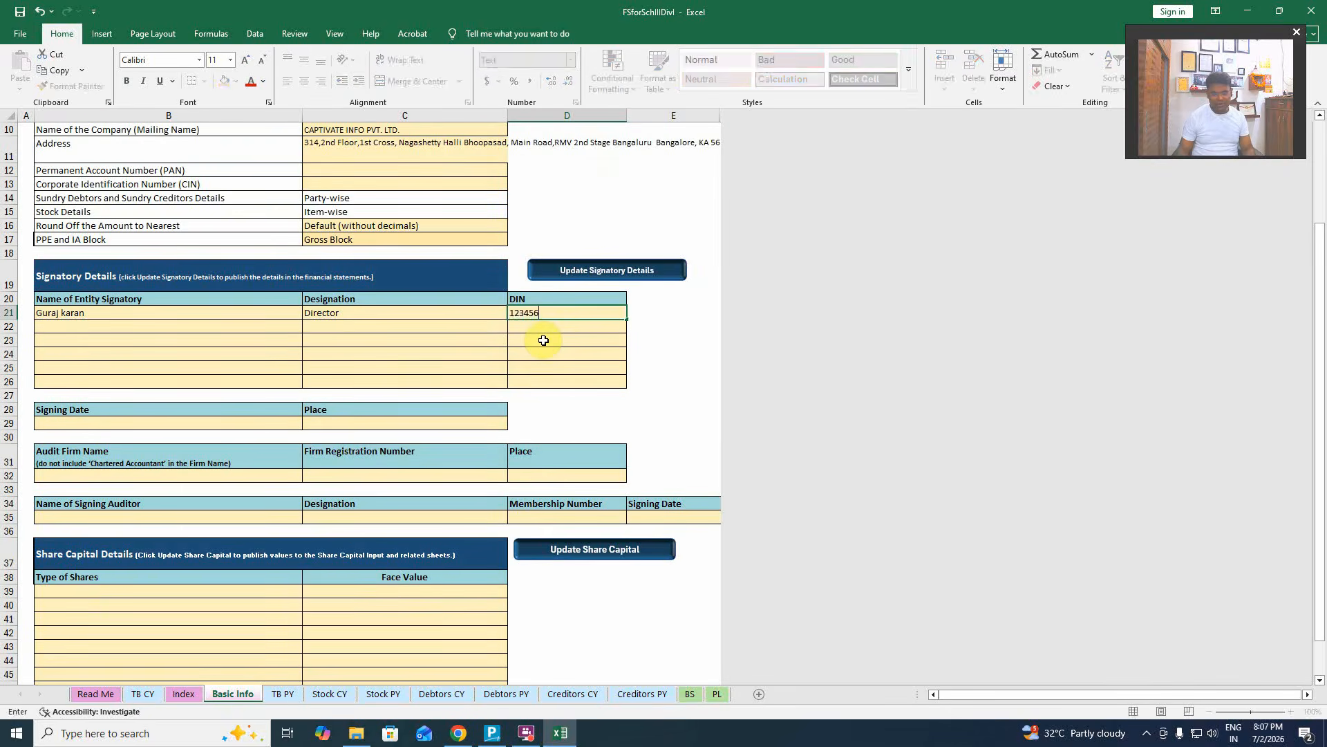
key(Return)
Add the second signatory as Director with DIN, then publish via Update Signatory Details.
key(Left)
key(Left)
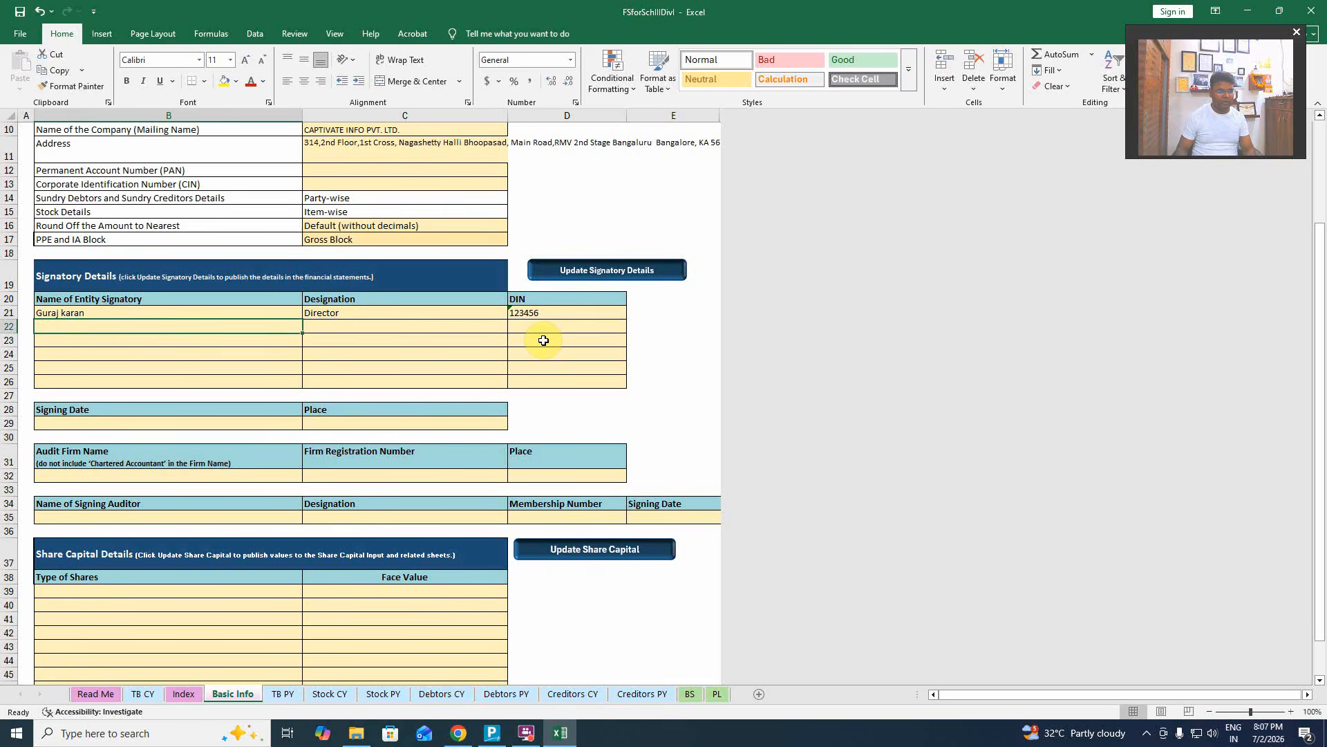
text(Poor)
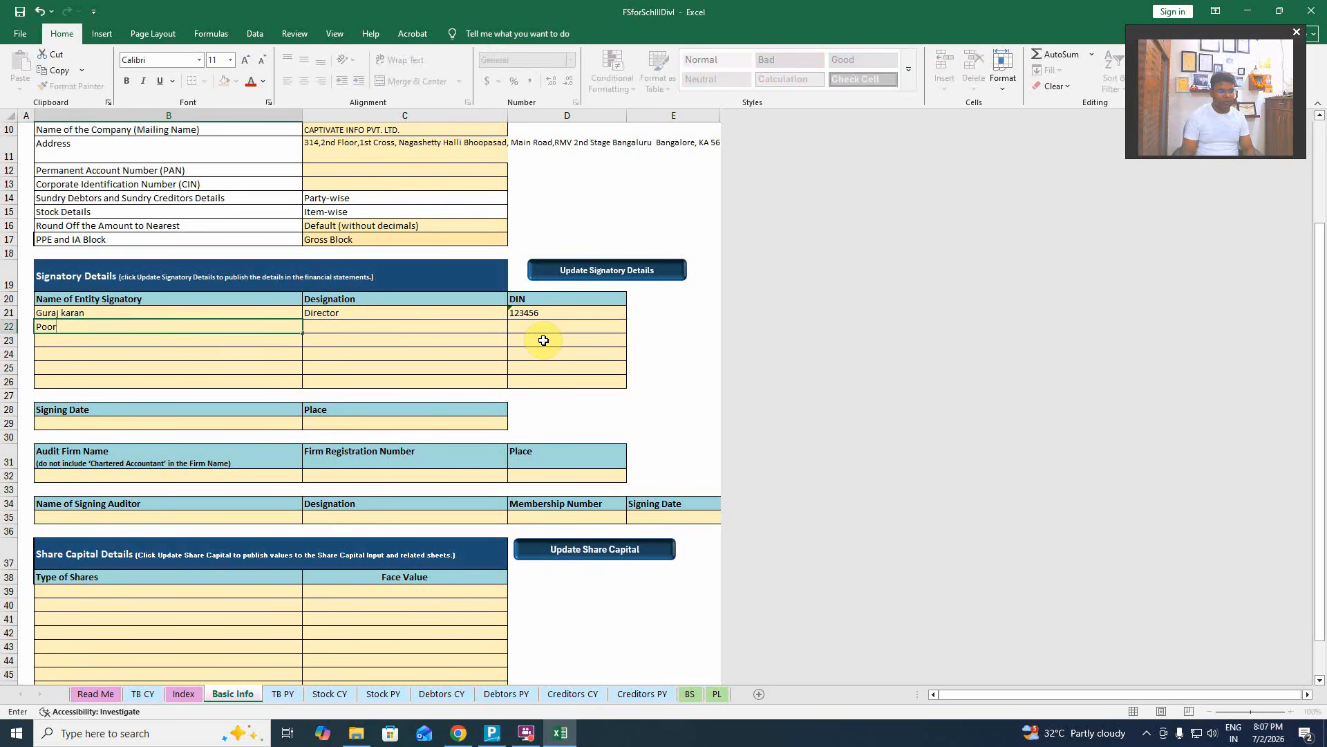
text(nima)
key(Tab)
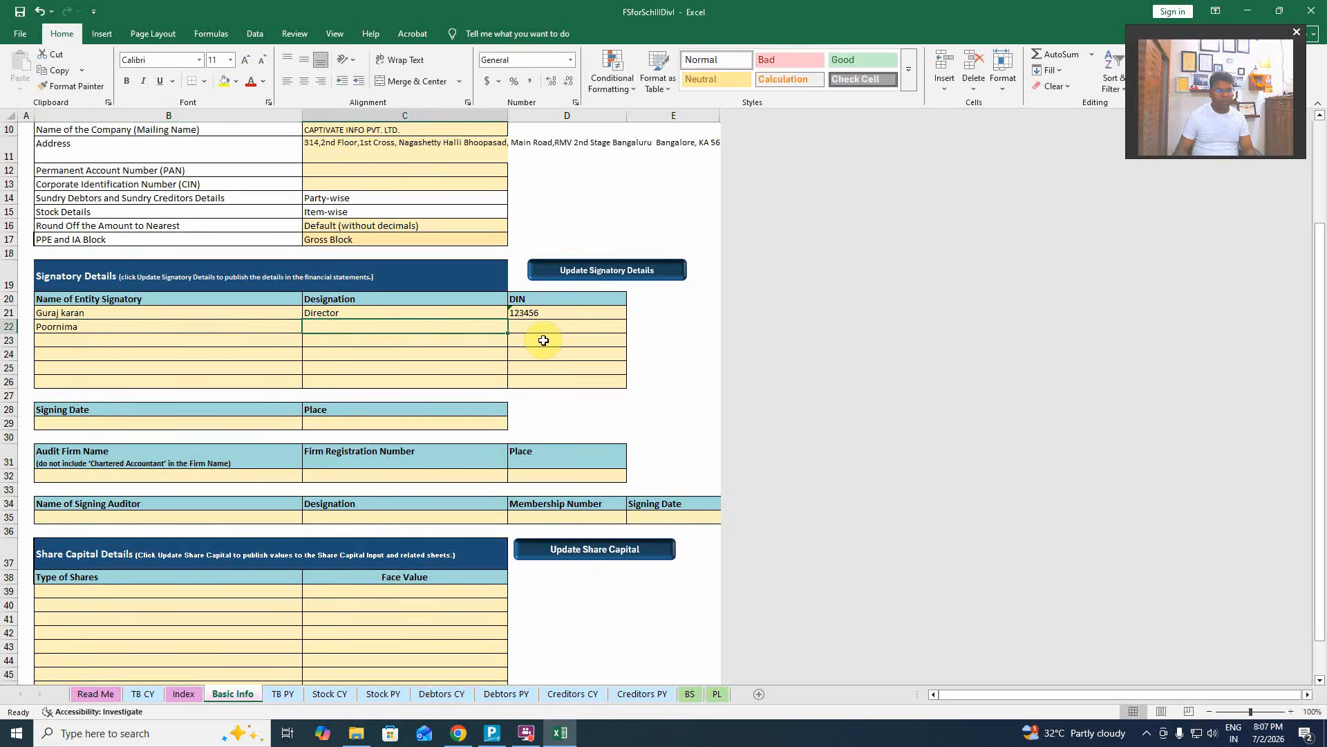
text(Director)
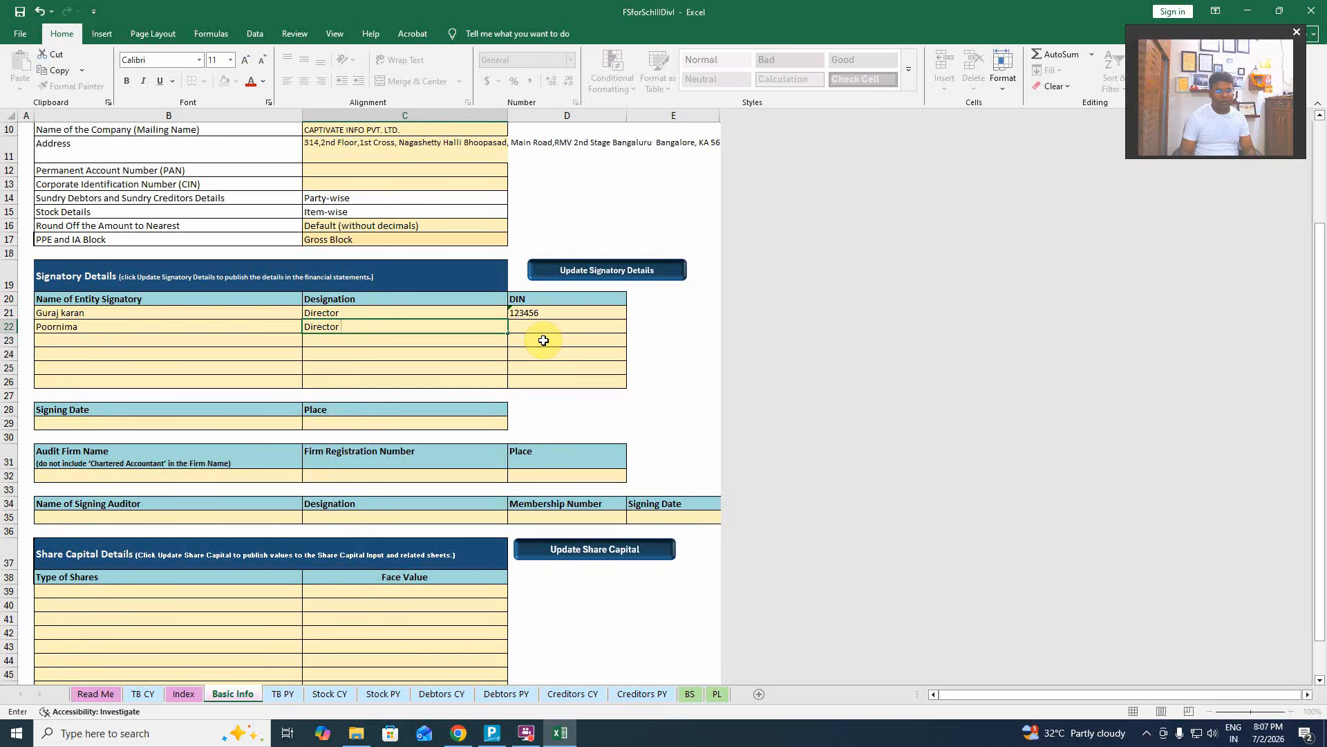
key(Tab)
text(1)
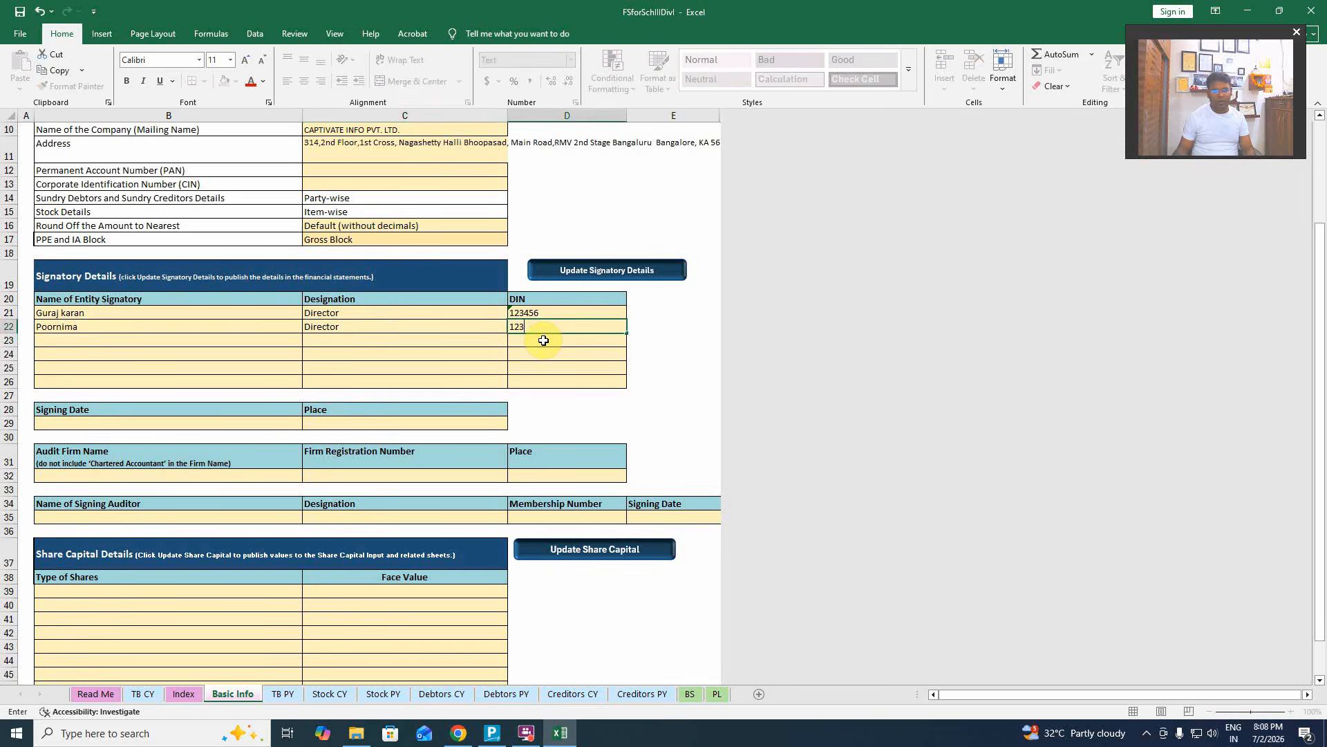
text(23456)
key(Return)
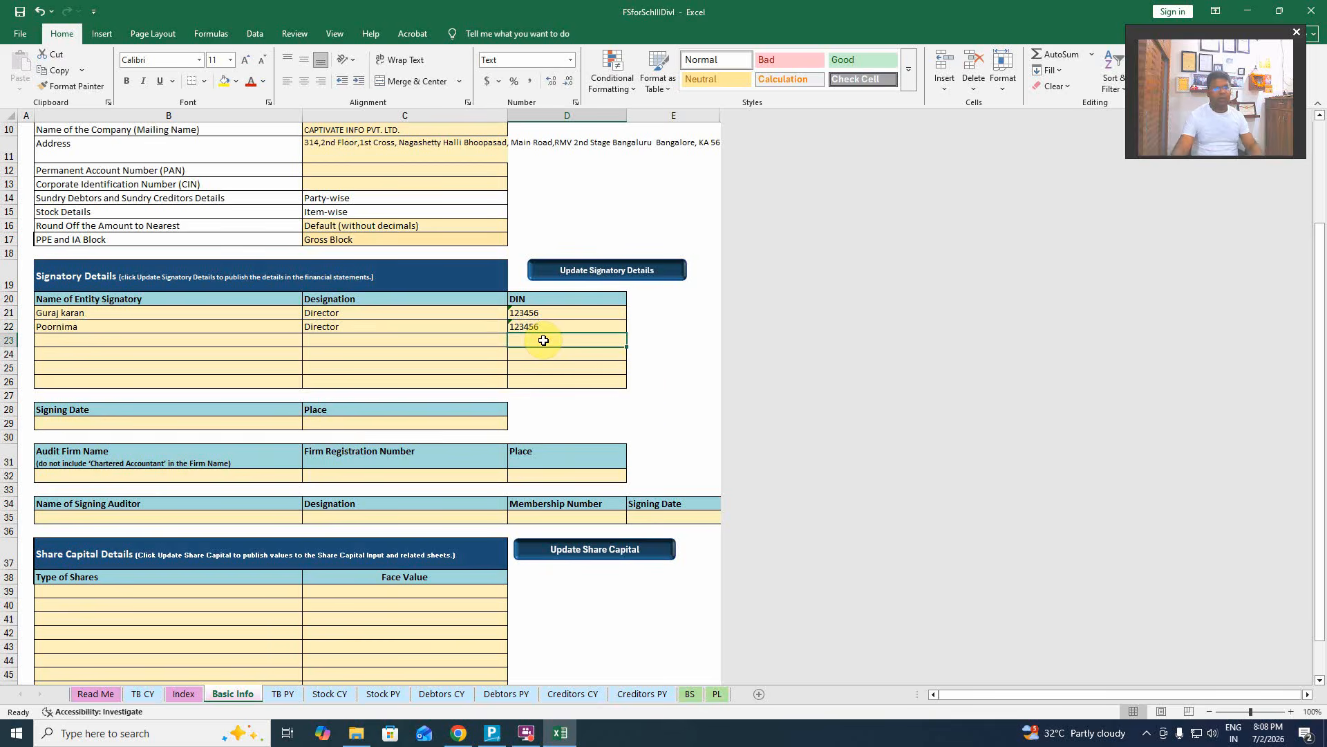
click(603, 271)
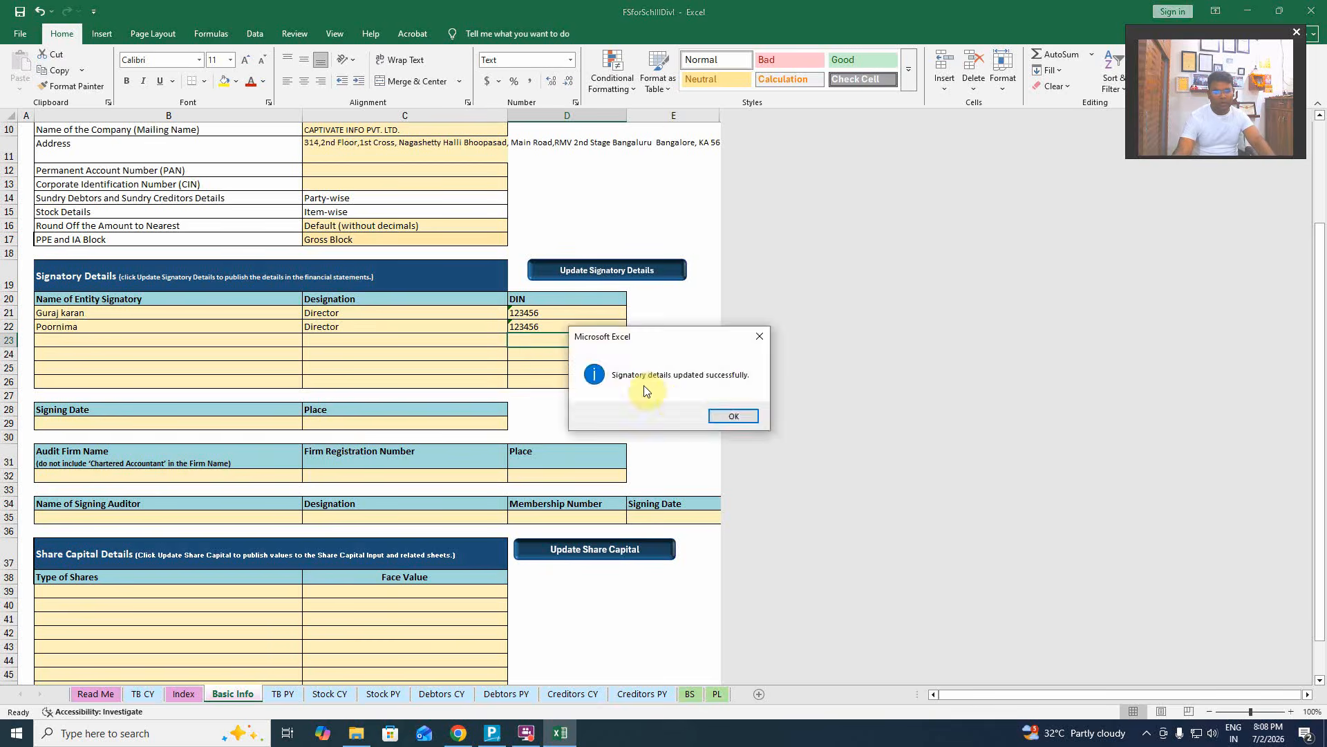
Dismiss the success message and enter Saturday, February 7, 2026 as the signing date.
click(748, 415)
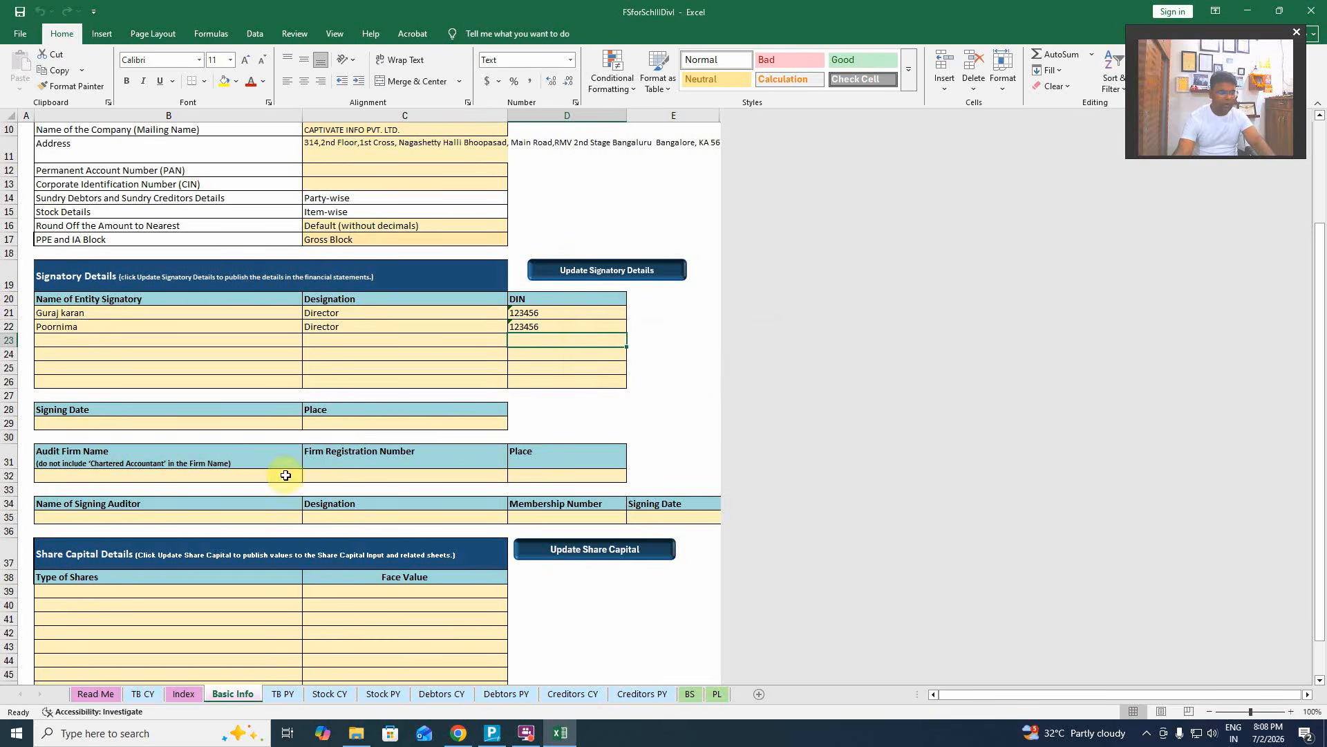
click(168, 428)
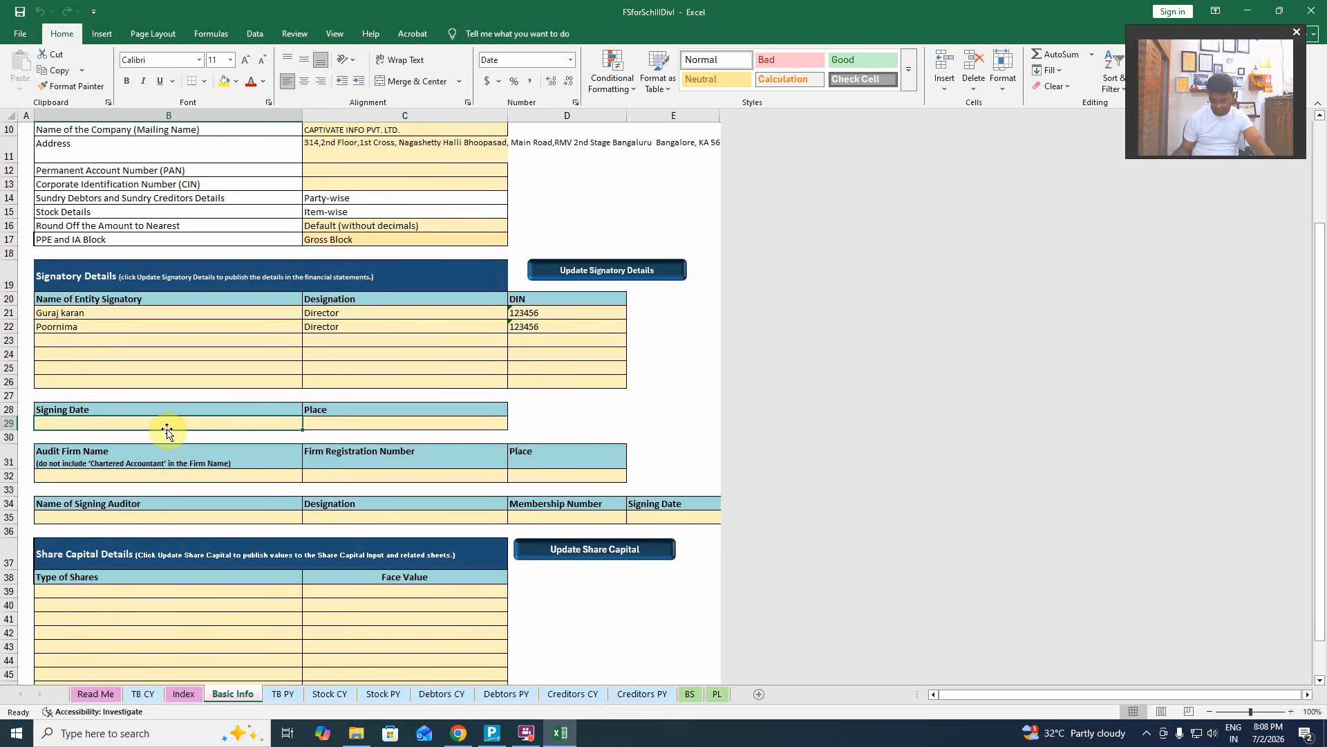
text(02.)
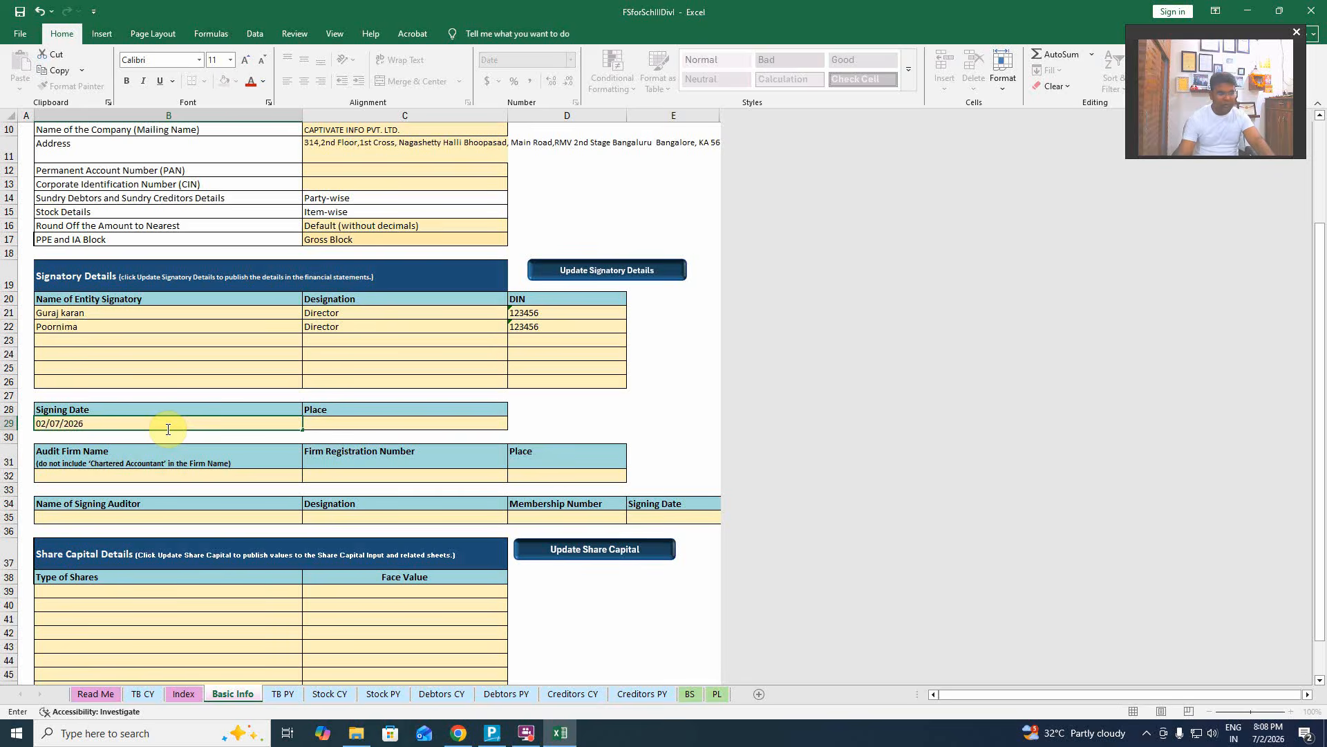
click(564, 420)
Enter Bangaluru as the signing place.
click(376, 421)
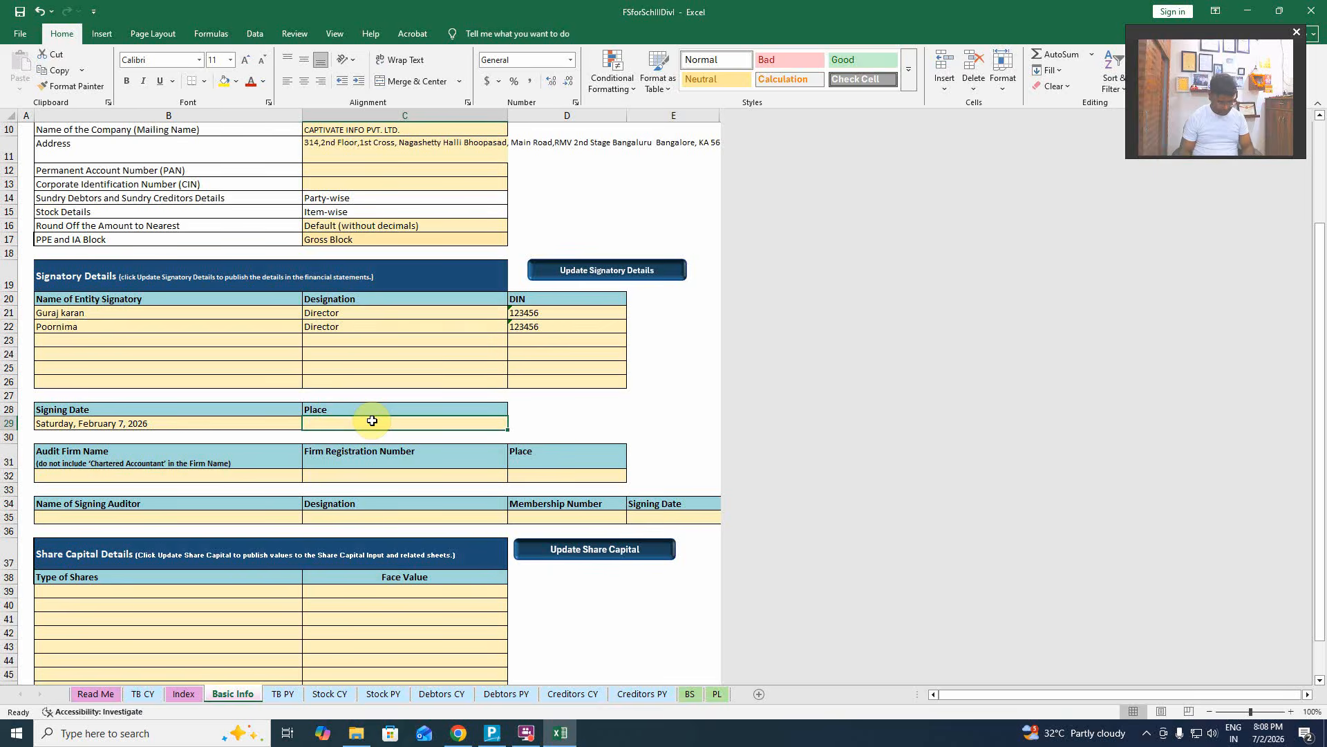
text(D)
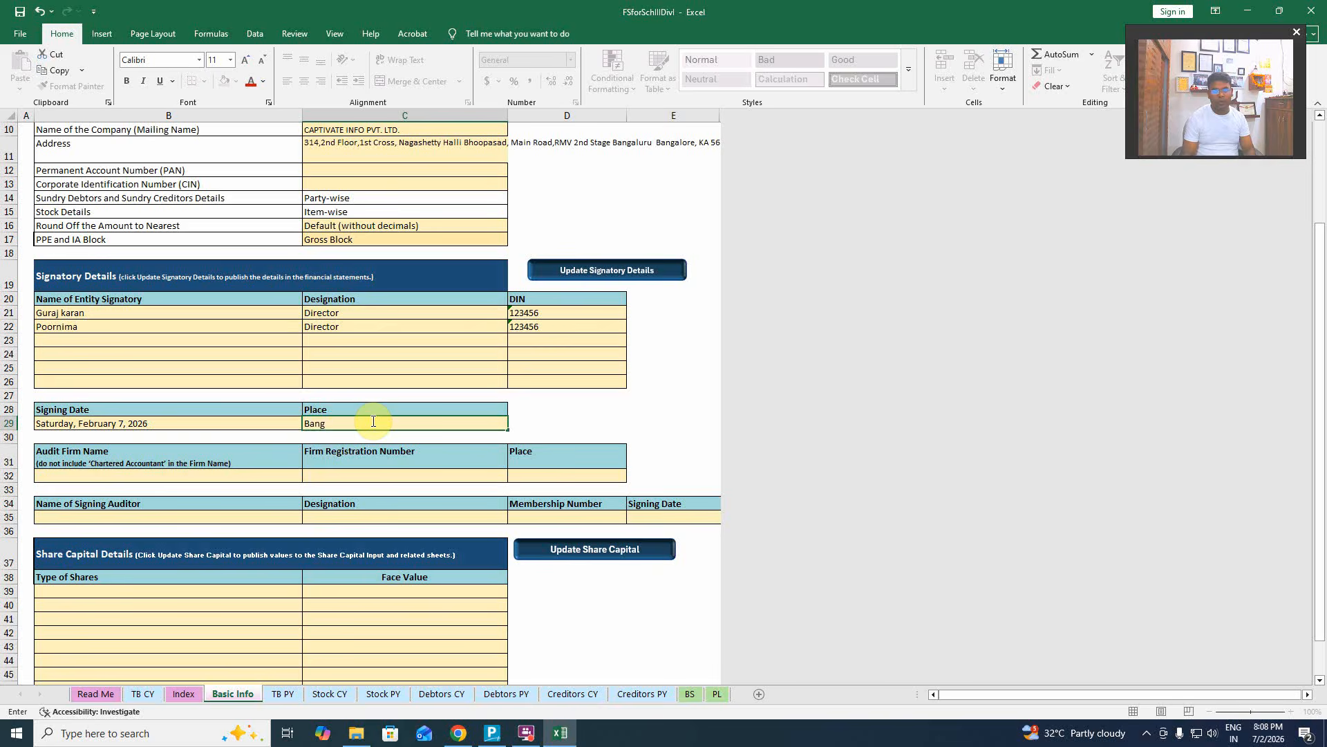
text(u)
key(Return)
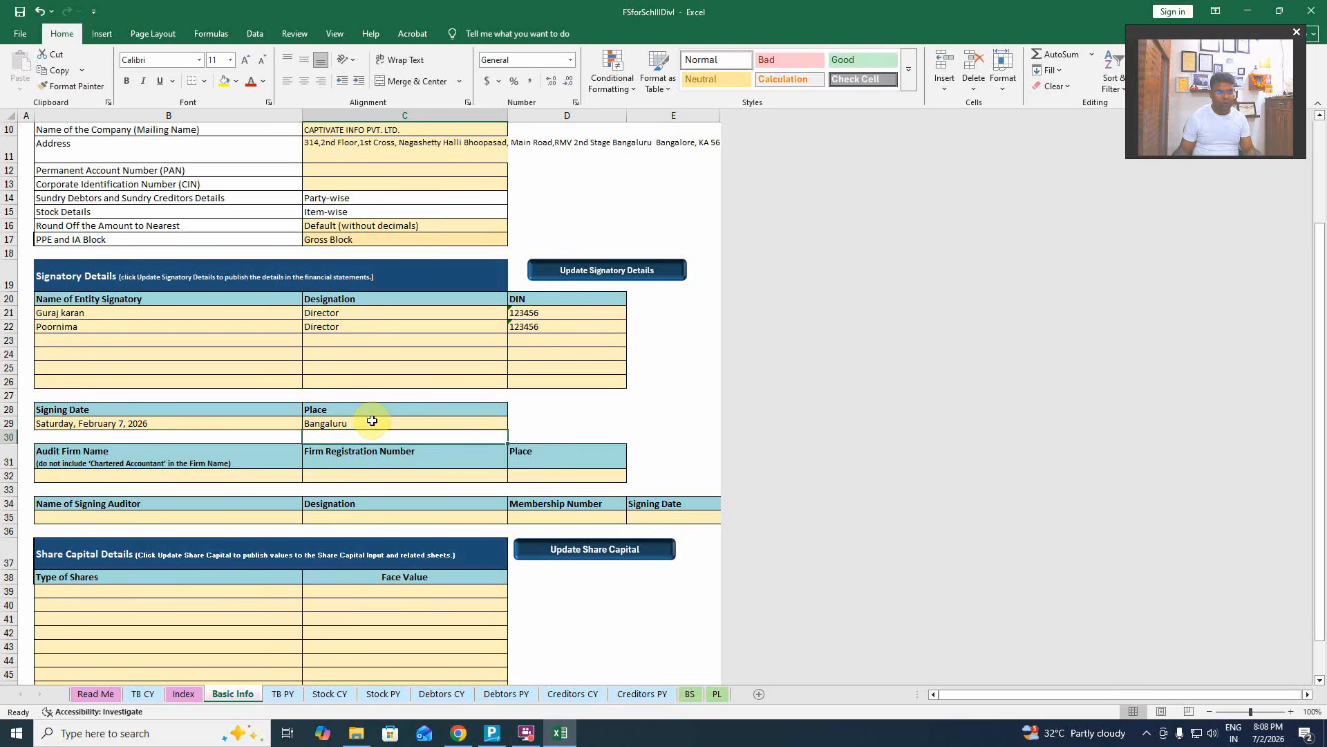
Fill in the audit firm's name, firm registration number and place delhi on Basic Info.
click(201, 477)
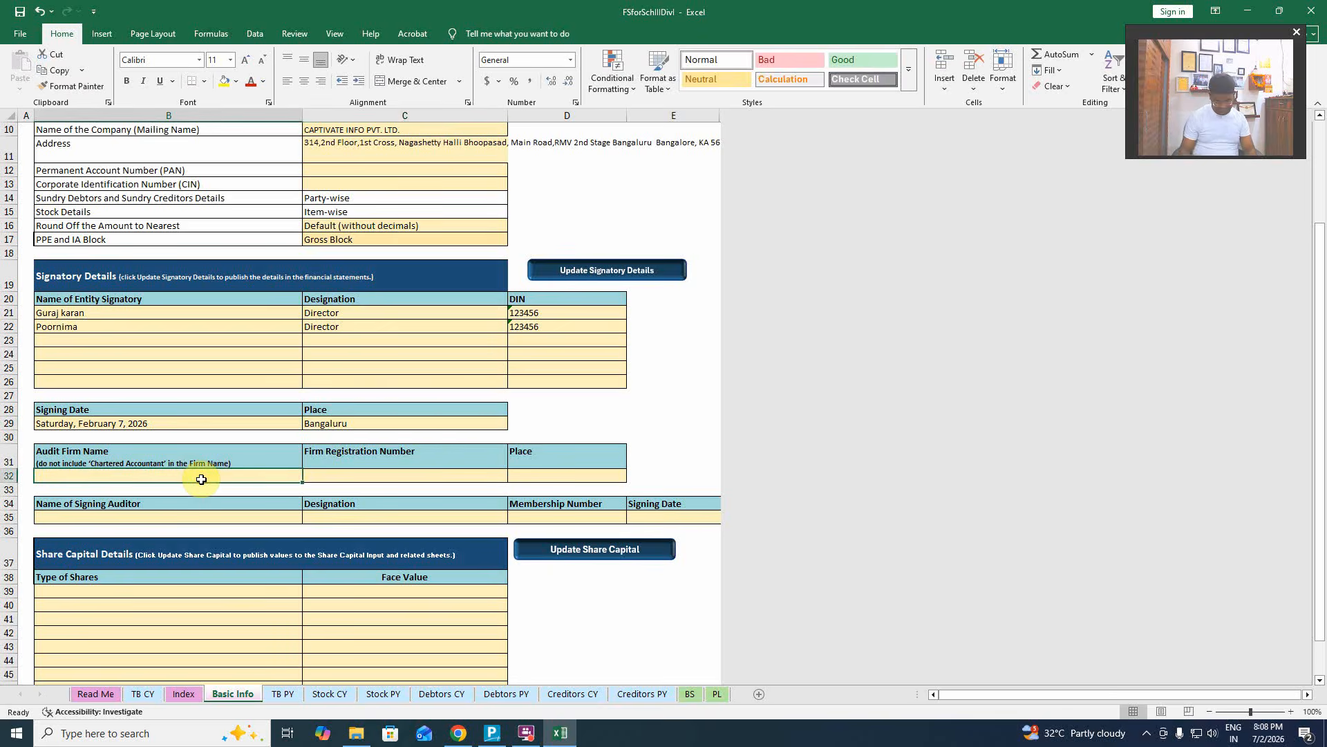
text(CA)
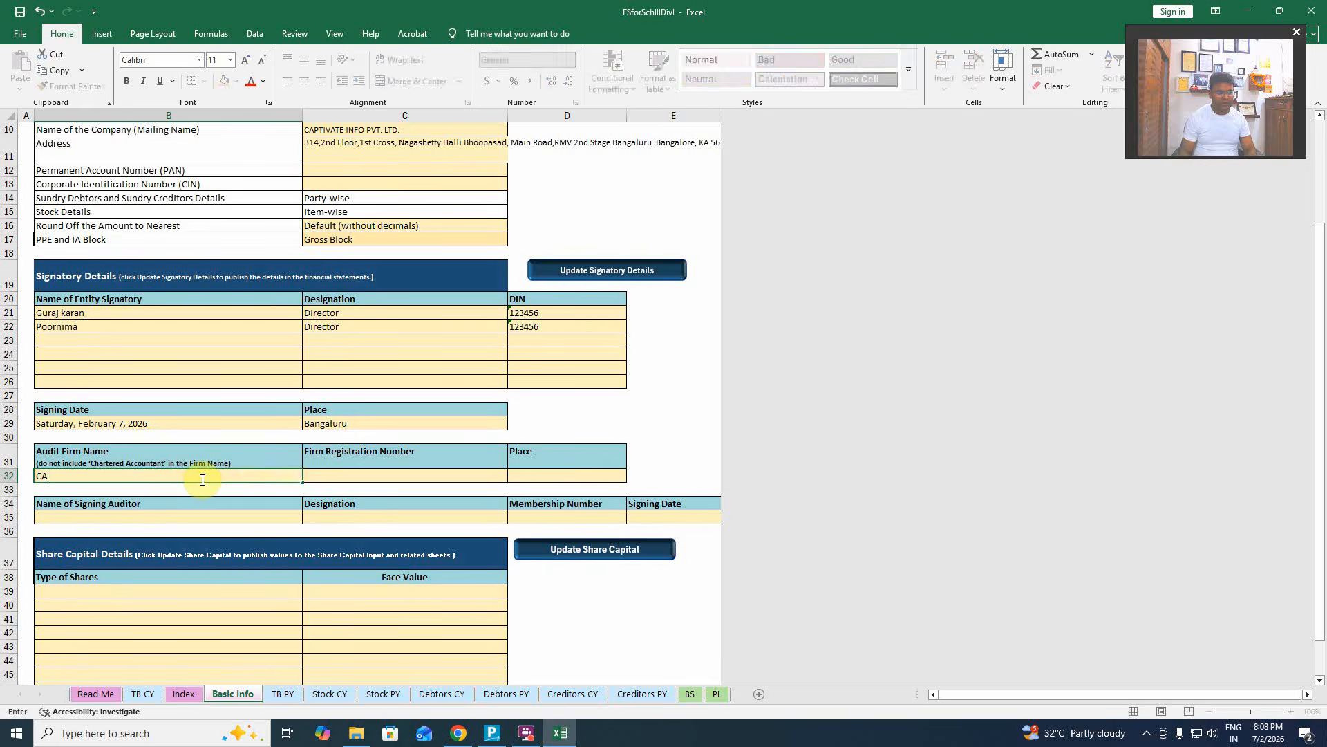
text( Sahab)
key(Tab)
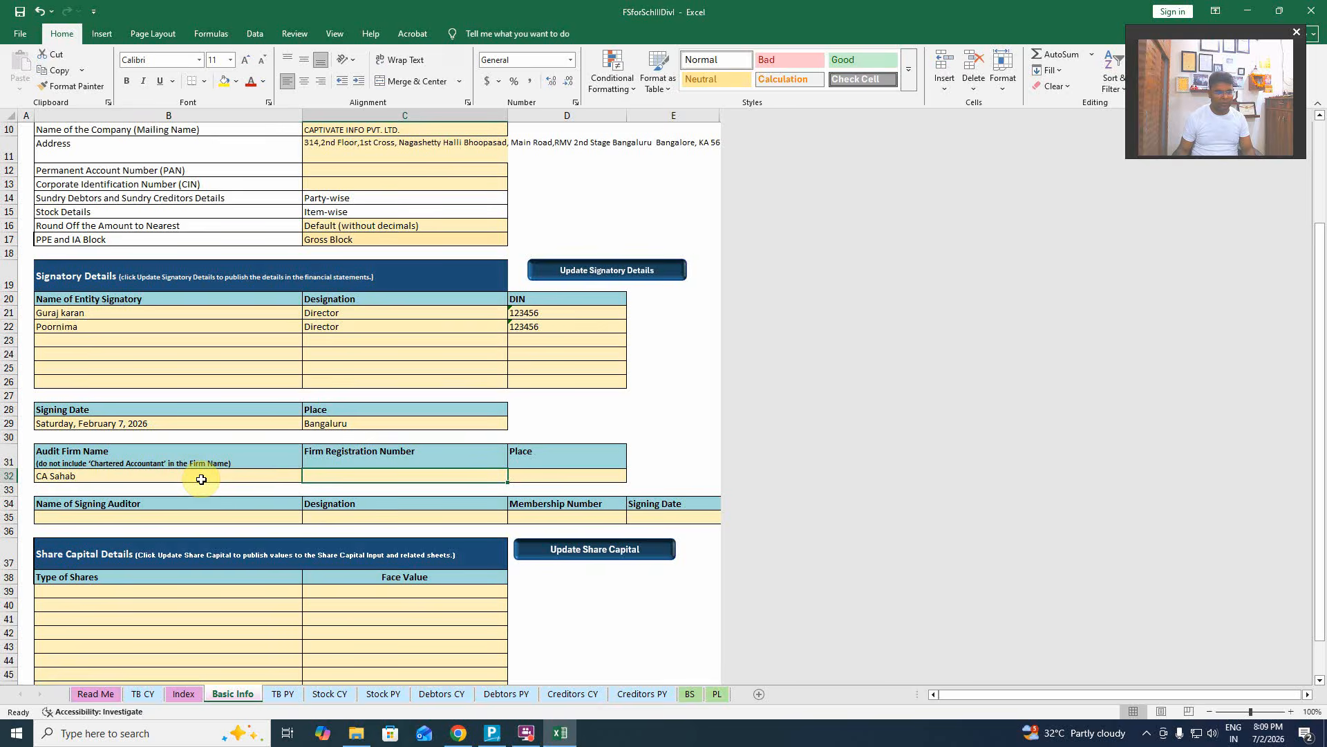
text(123)
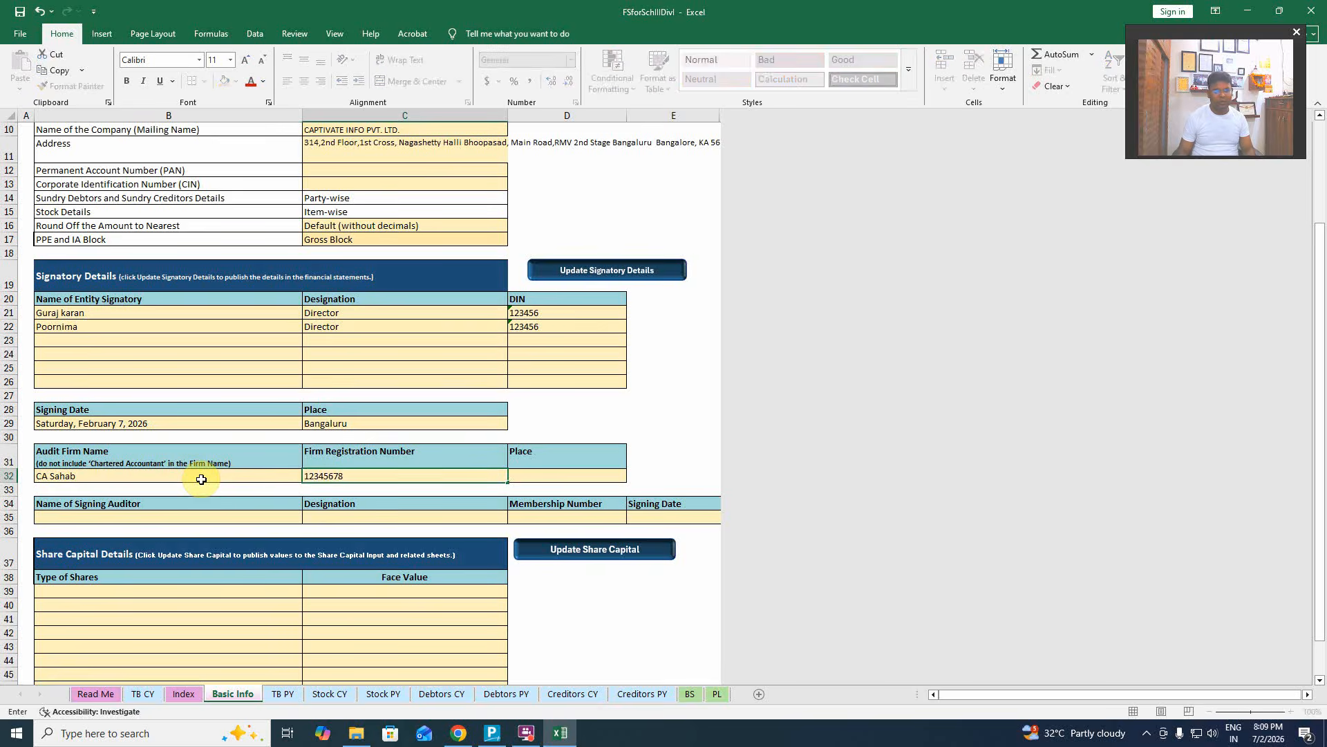
text(45678)
key(Tab)
text(del)
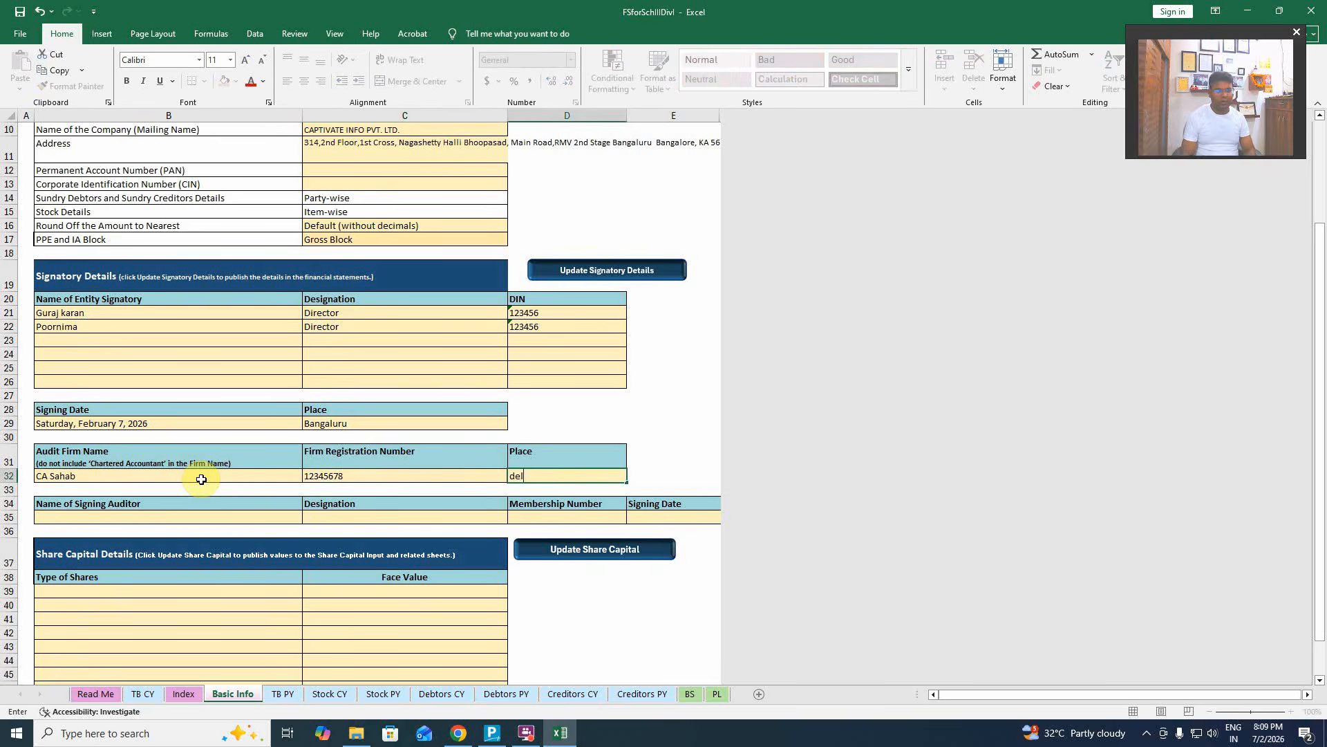
key(Down)
key(Left)
key(Left)
key(Left)
key(Right)
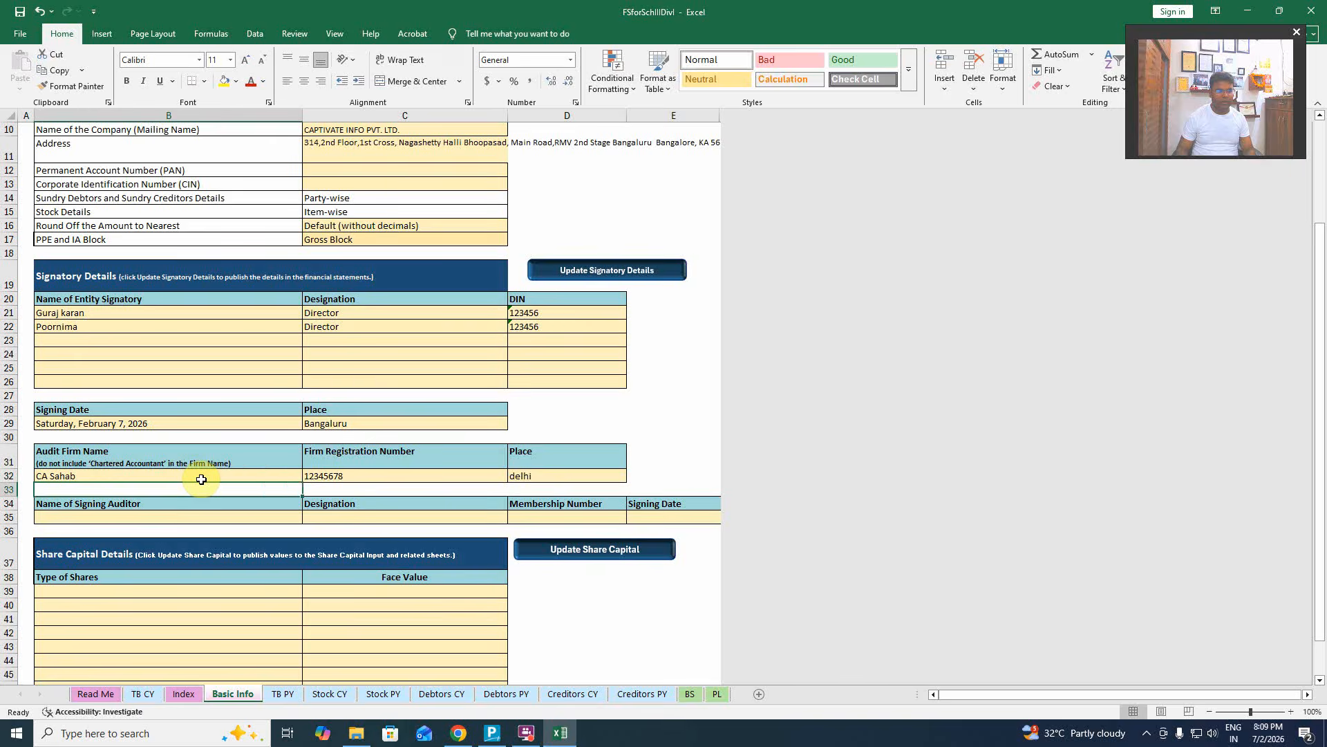
key(Down)
key(Down)
Enter the signing auditor's name, designation CA, membership number and signing date 02/07/2026.
text(CA)
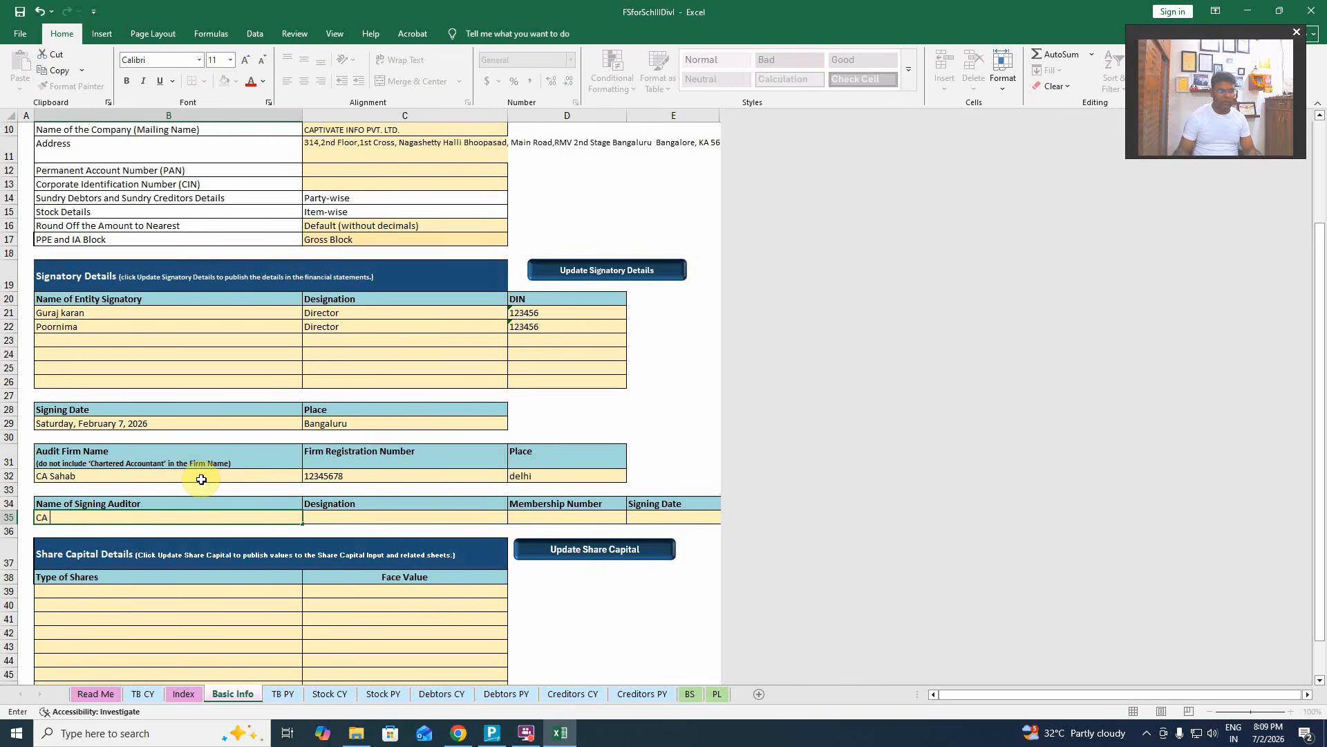
text( Saga)
key(Tab)
text(CA)
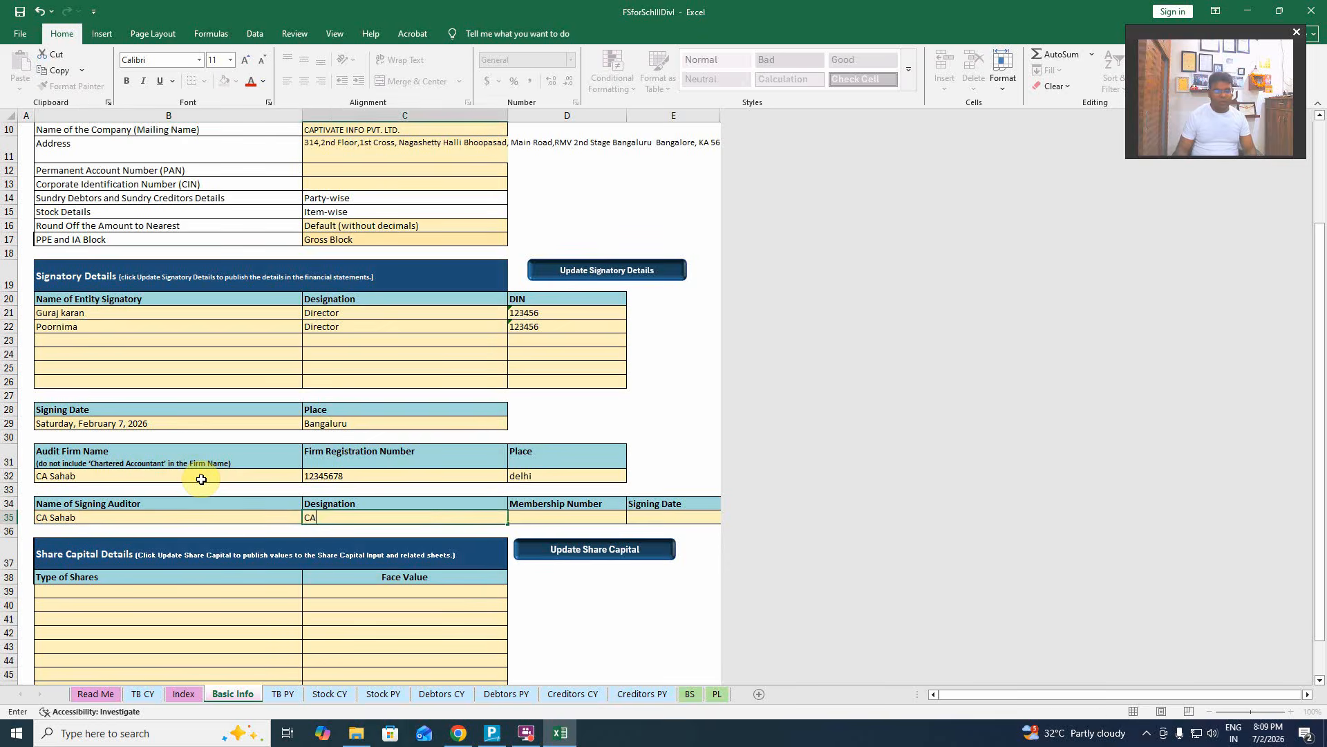
key(Tab)
text(12)
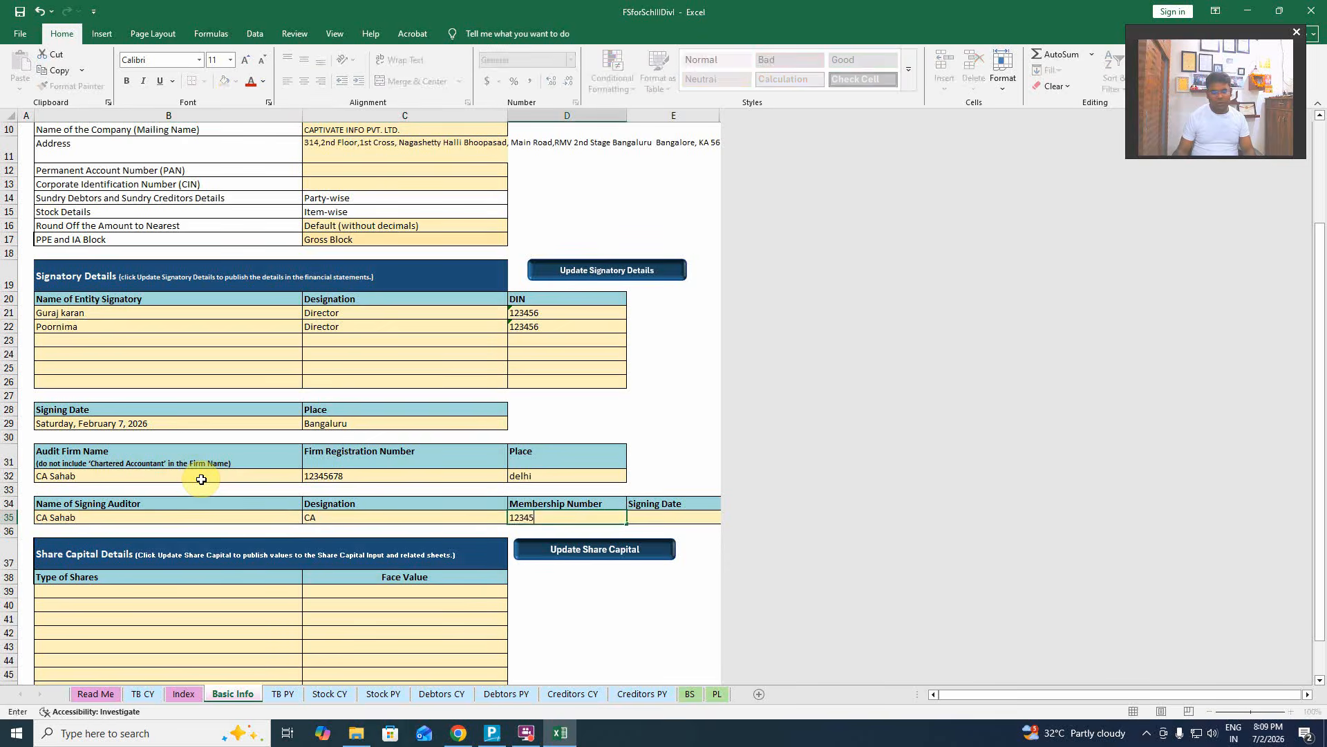
text(3456)
key(Tab)
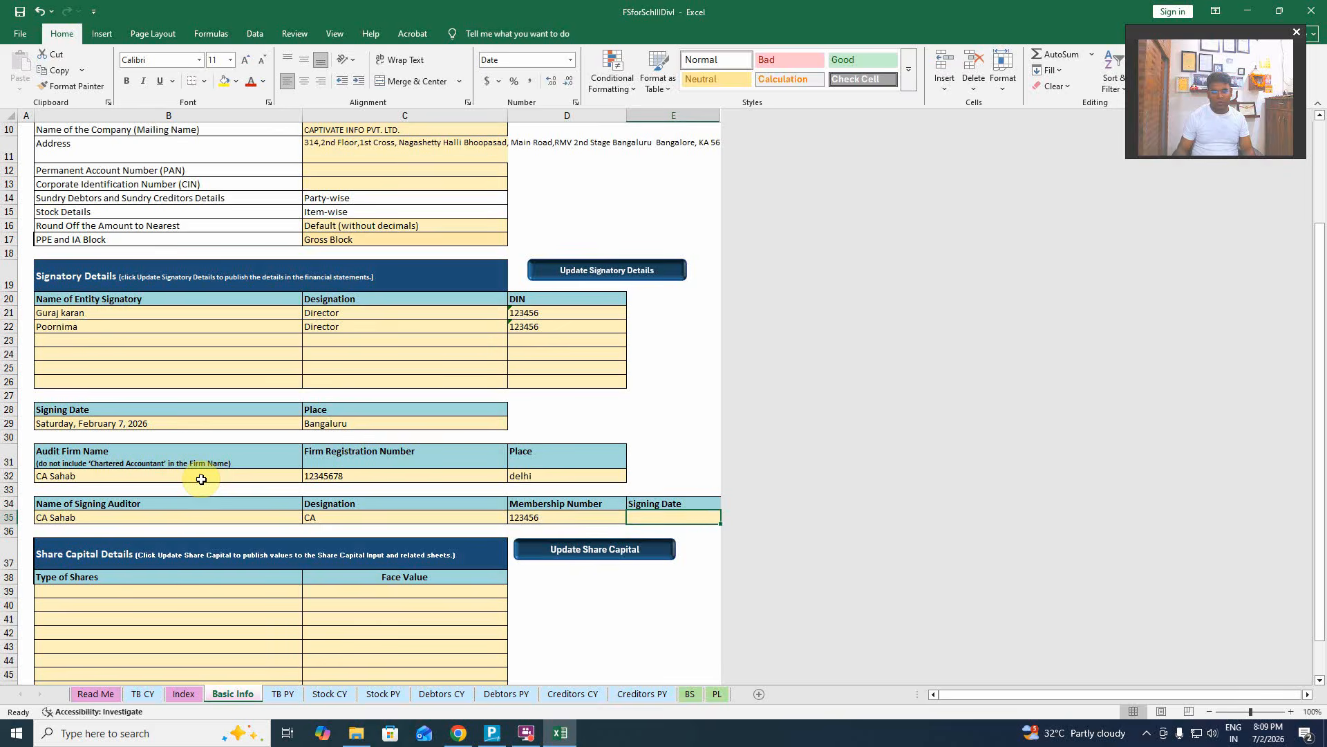
text(02/07/2026)
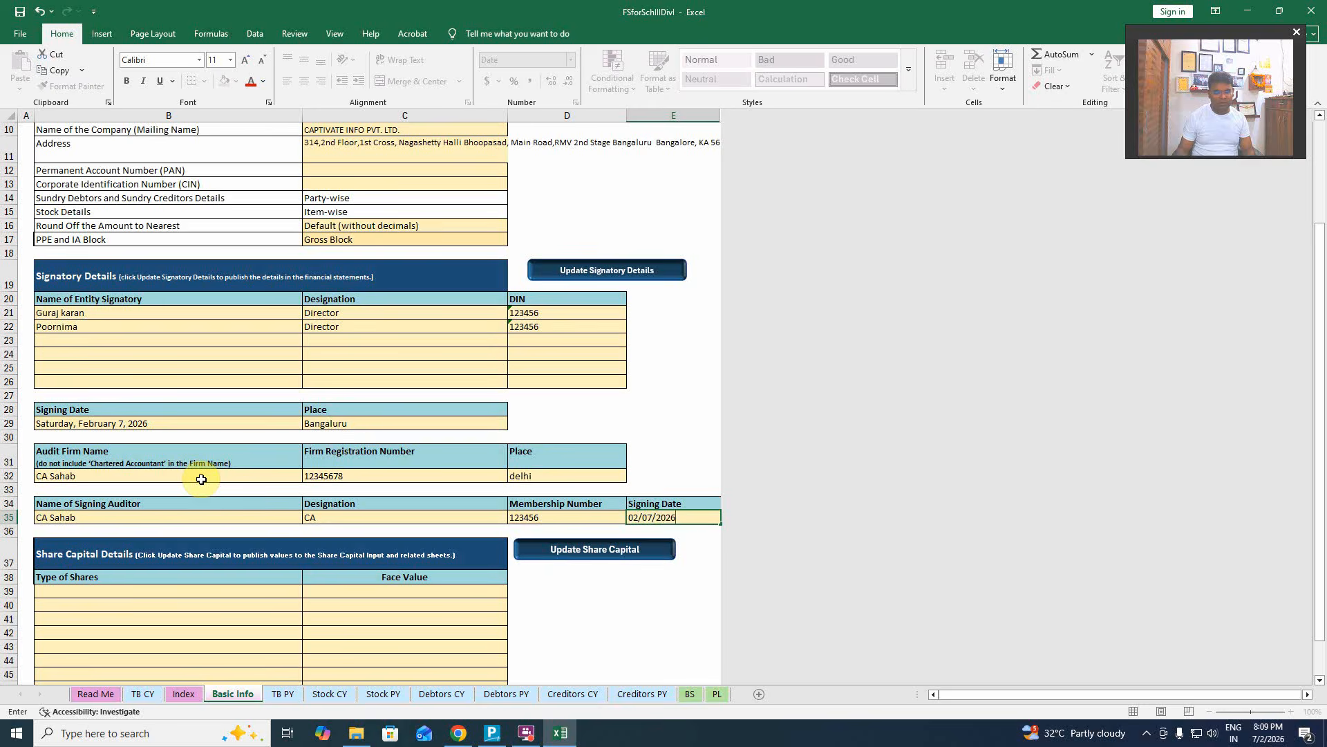
key(Return)
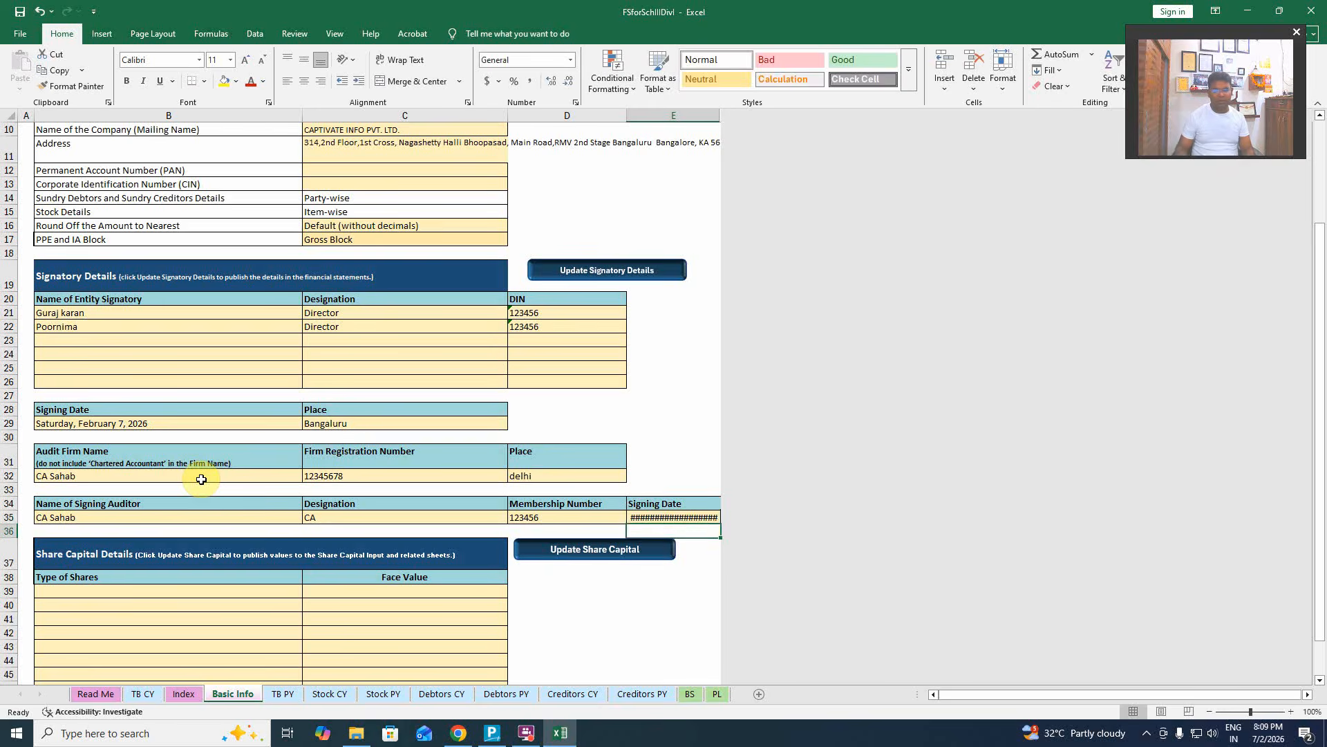
key(Up)
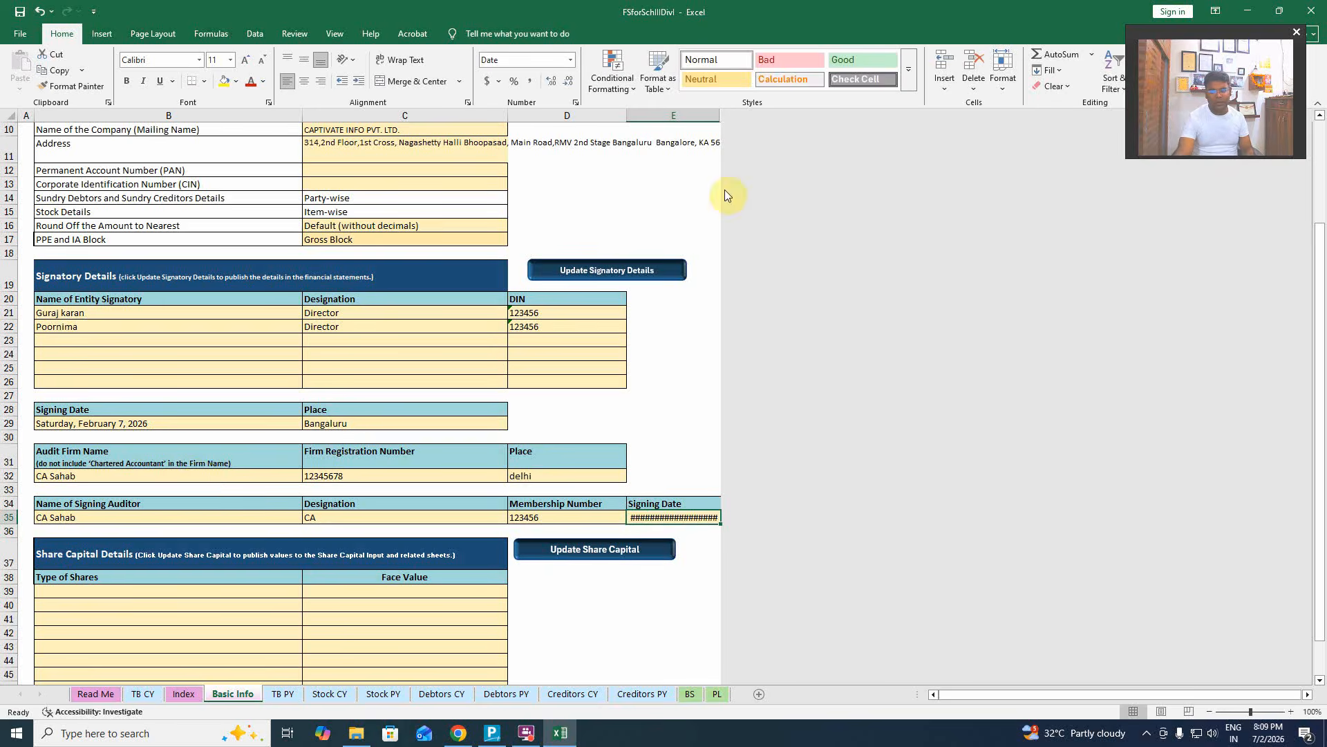
Widen column E so the full signing date Saturday, February 7, 2026 shows.
drag(720, 114, 774, 112)
click(737, 588)
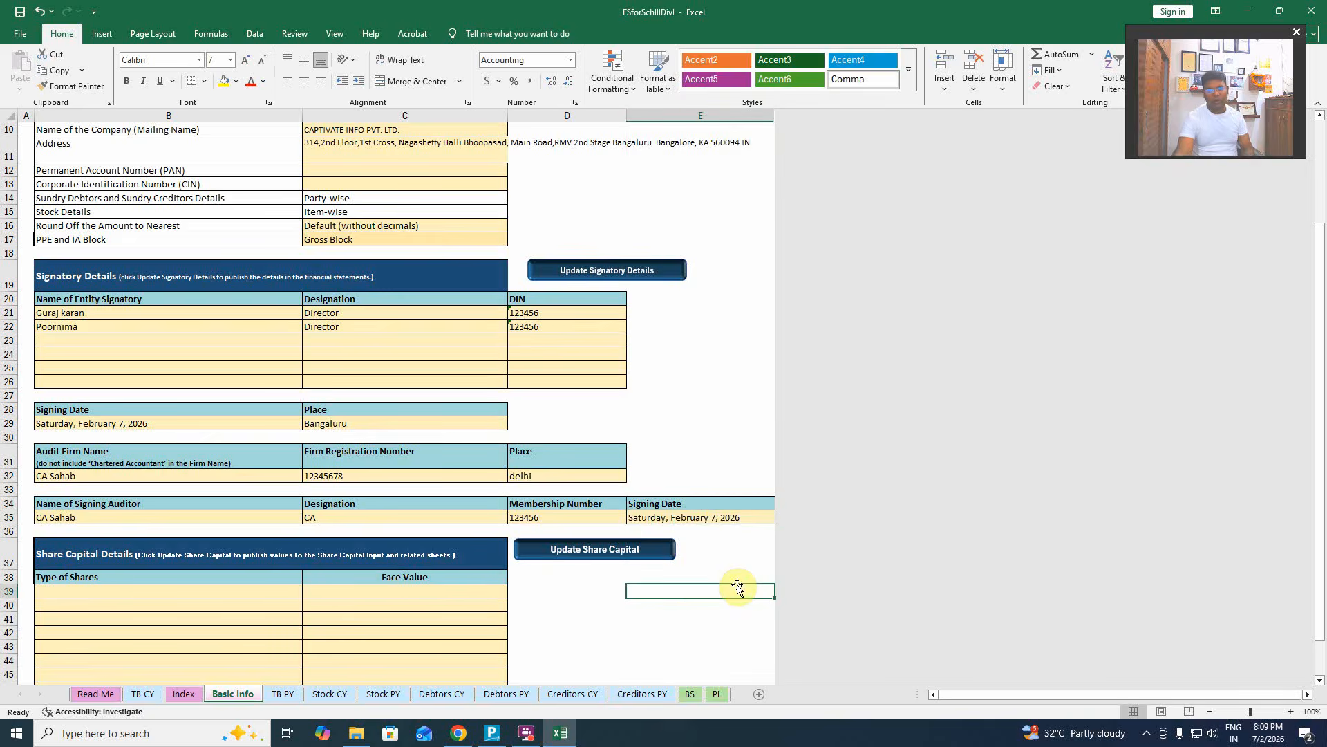
scroll(737, 588, up, 3)
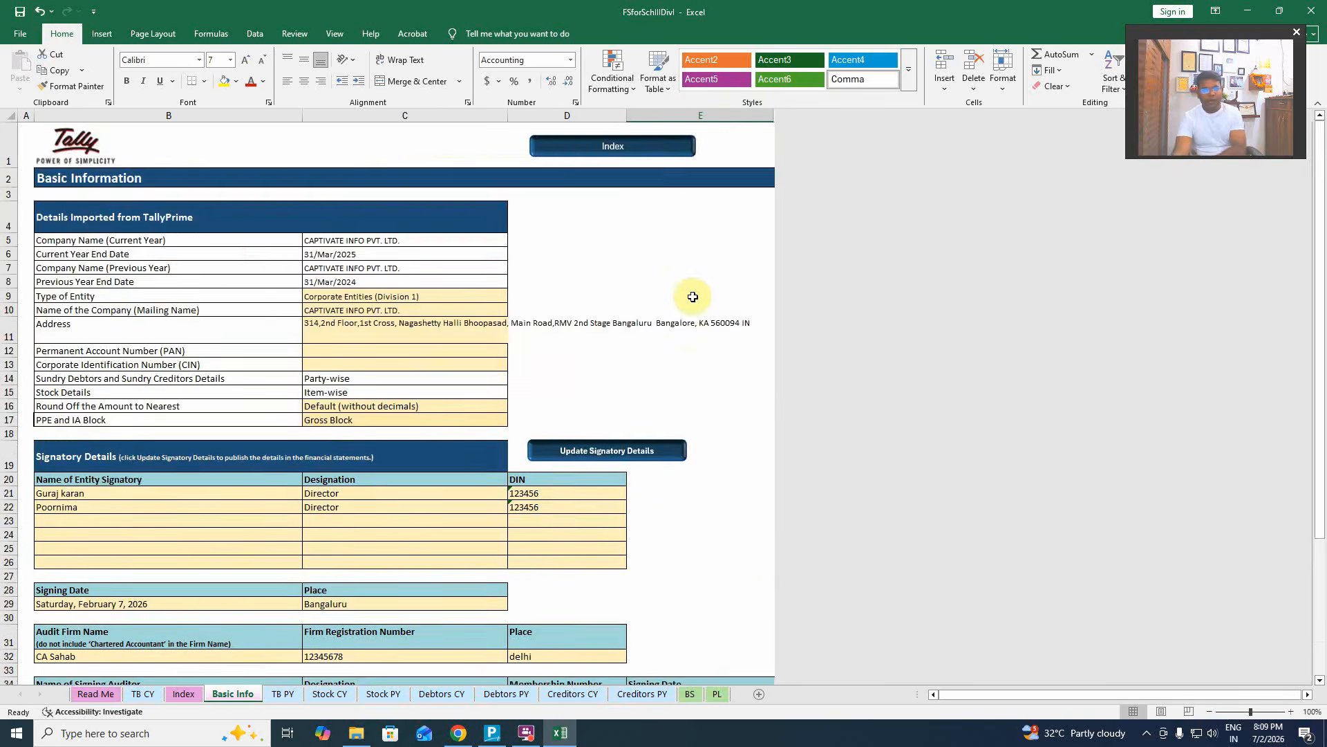
scroll(691, 299, down, 5)
scroll(614, 249, up, 2)
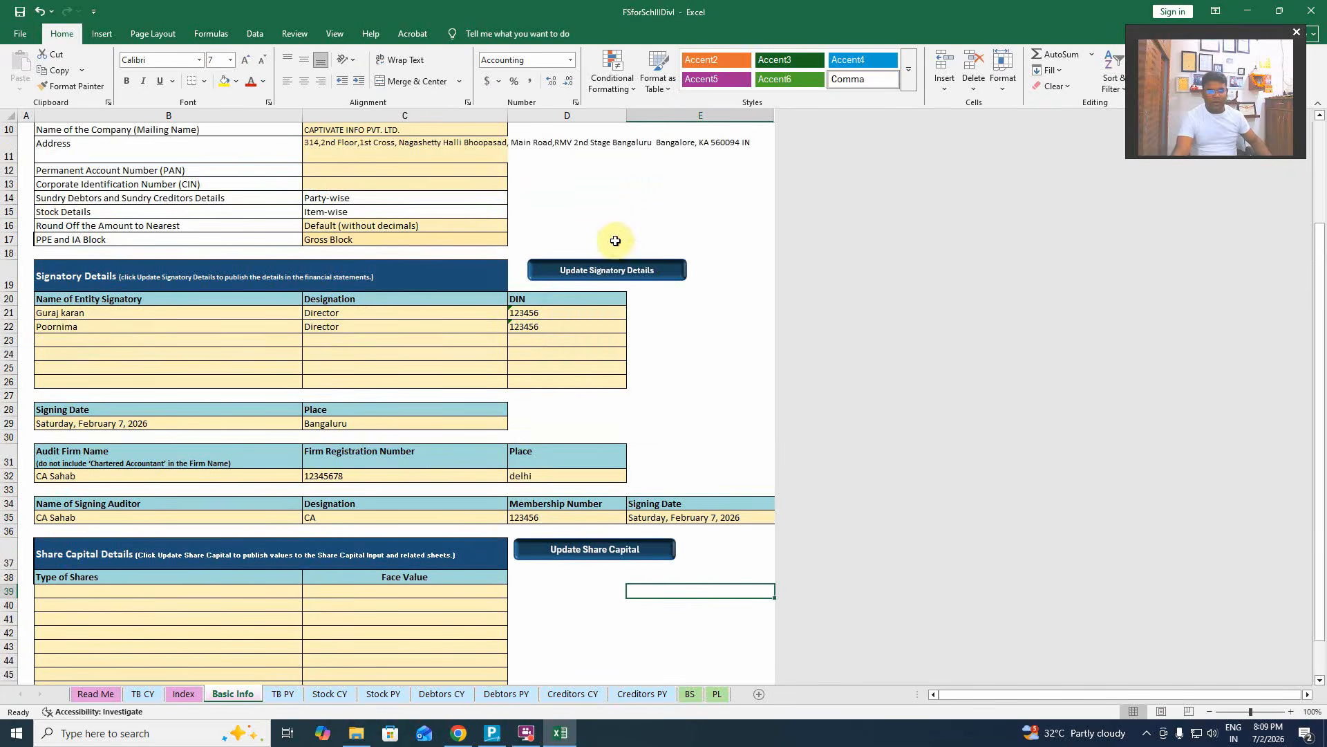
Run Update Signatory Details and acknowledge the success confirmation.
click(608, 268)
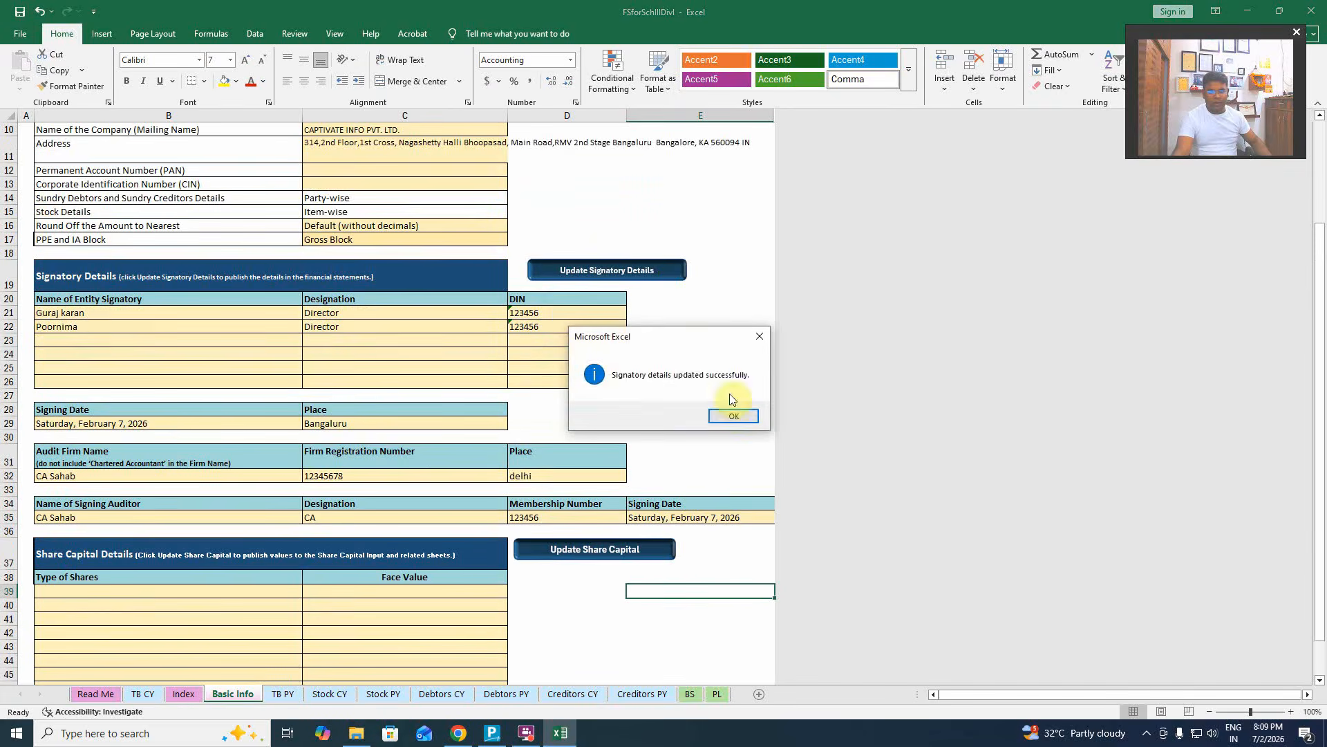
click(733, 415)
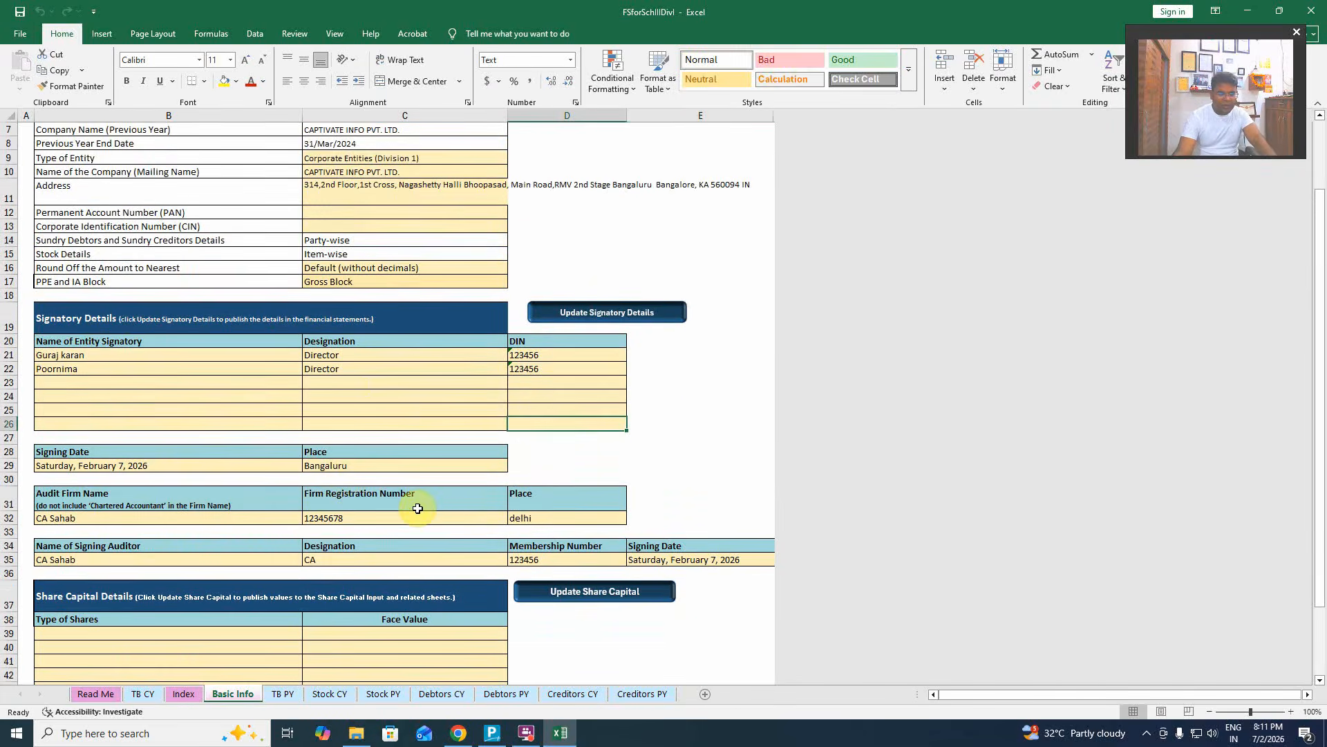
scroll(418, 508, up, 2)
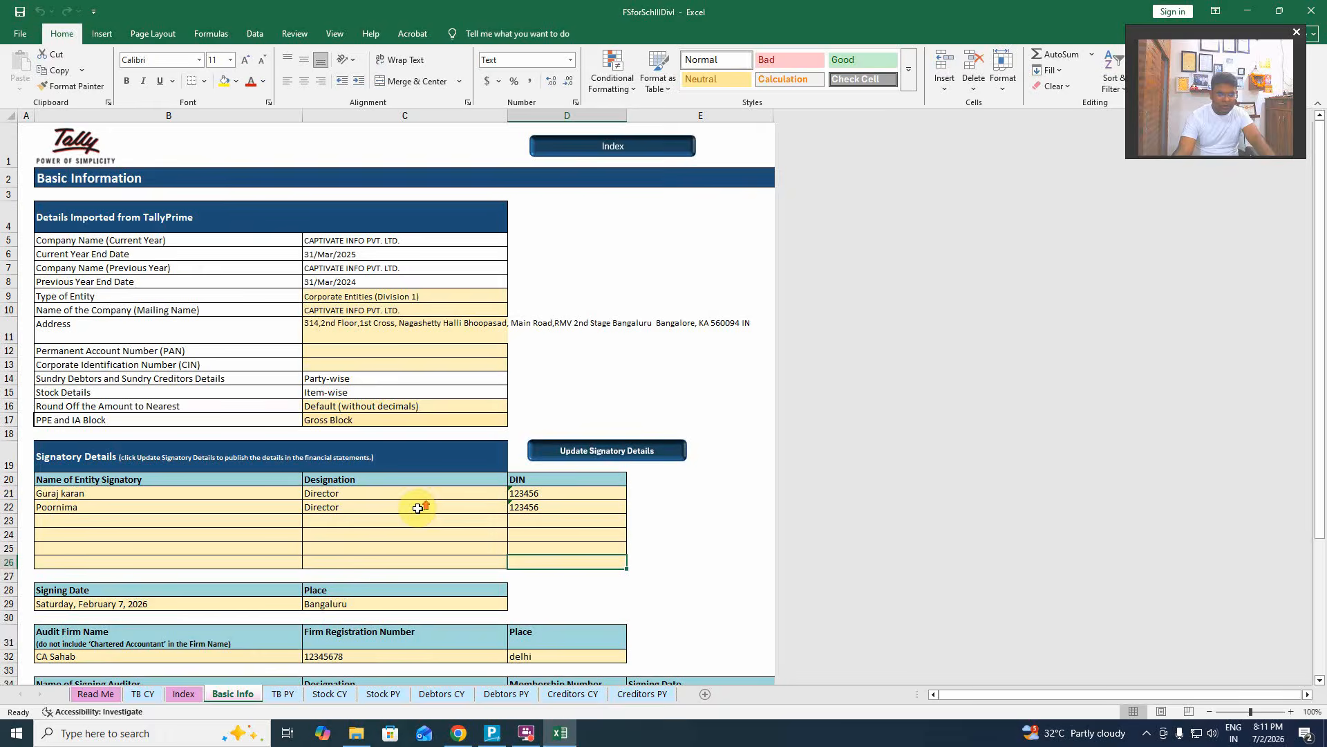
Compare TB CY, then return to TB PY and bring its Mapping Details and Mapped Status columns into view.
click(329, 694)
click(283, 694)
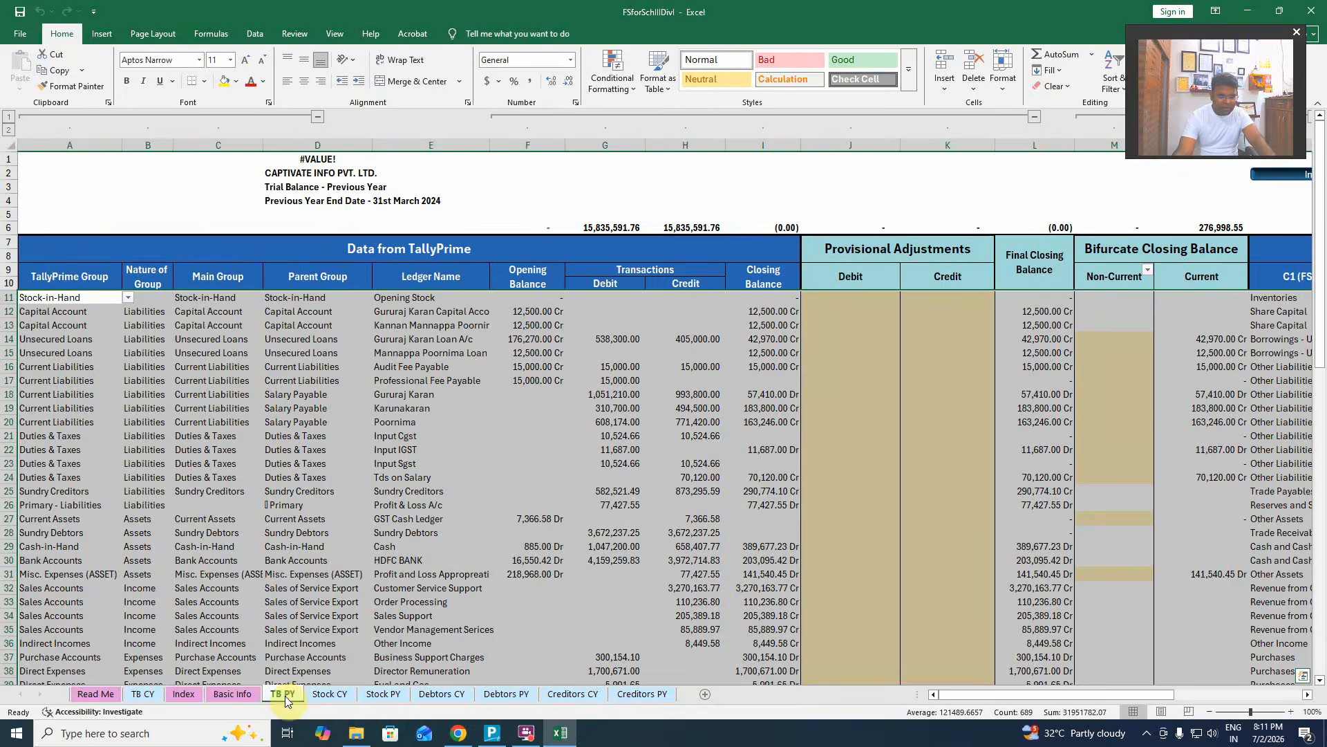
click(143, 694)
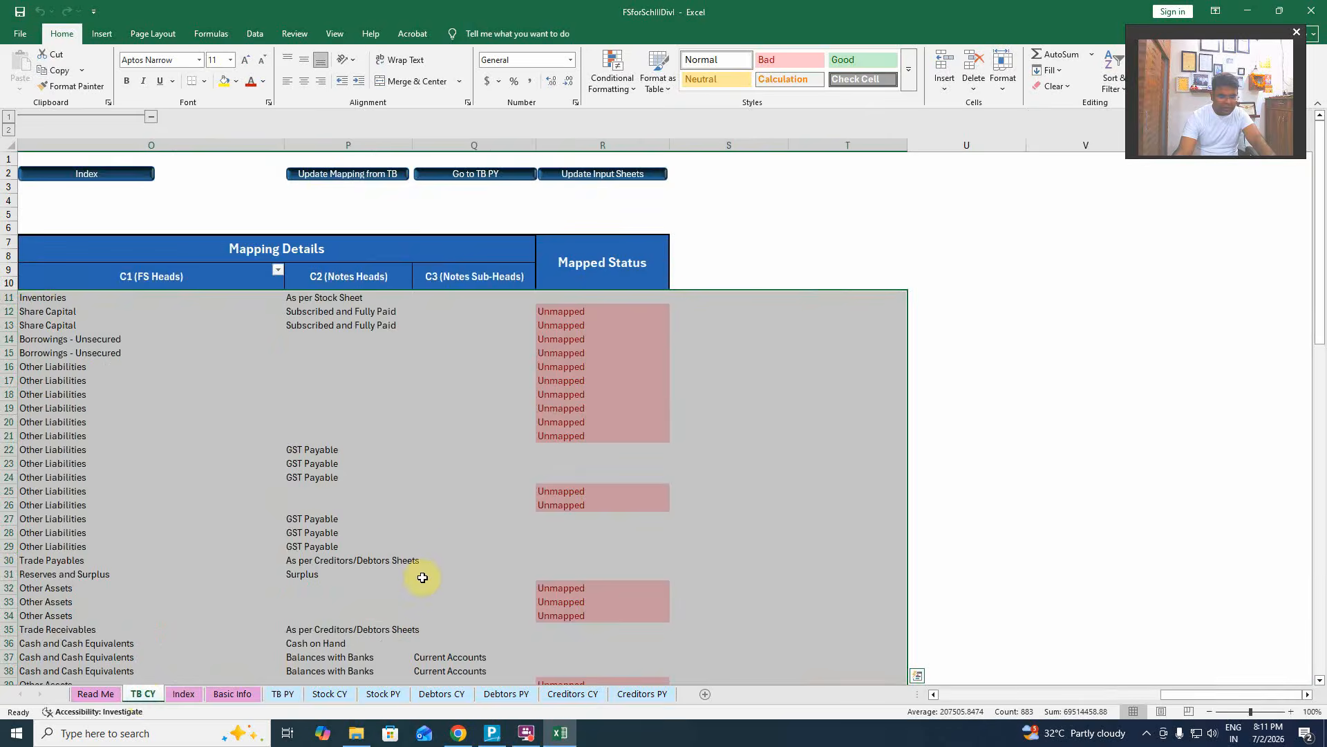
scroll(563, 528, down, 19)
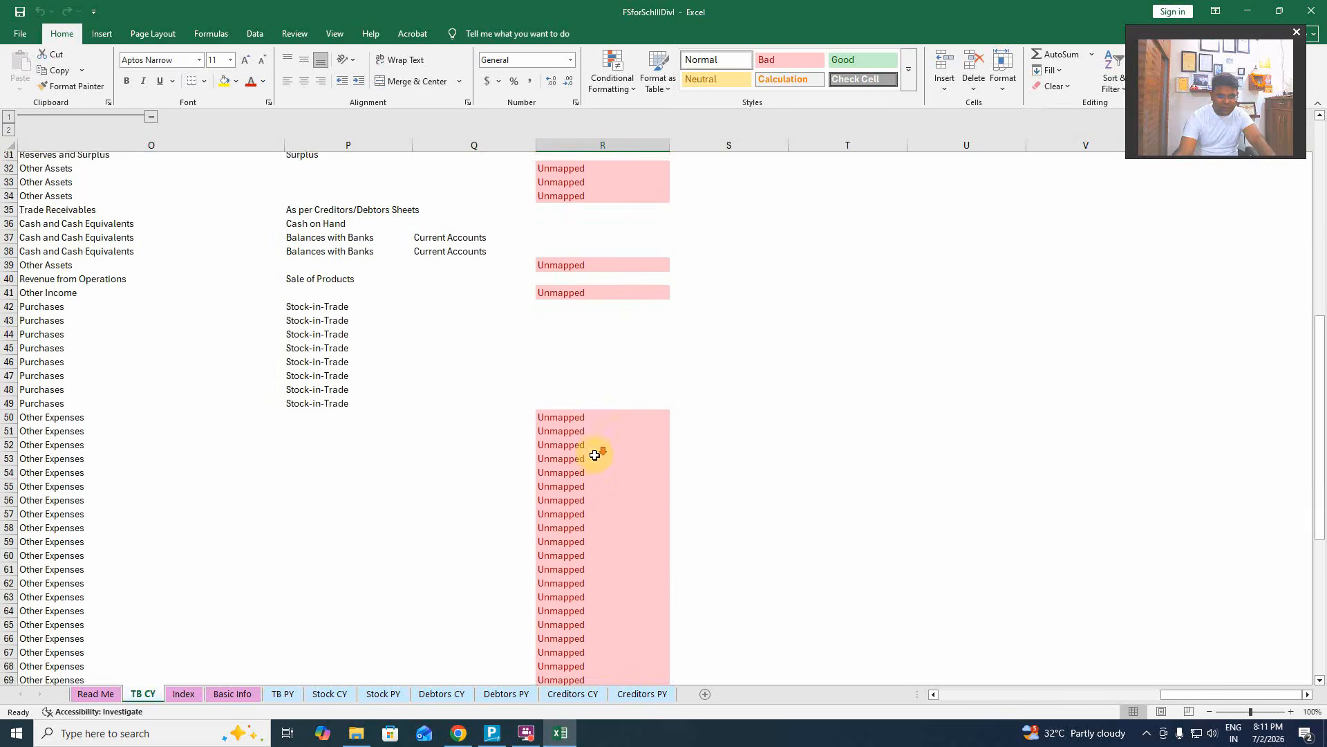
scroll(648, 539, up, 13)
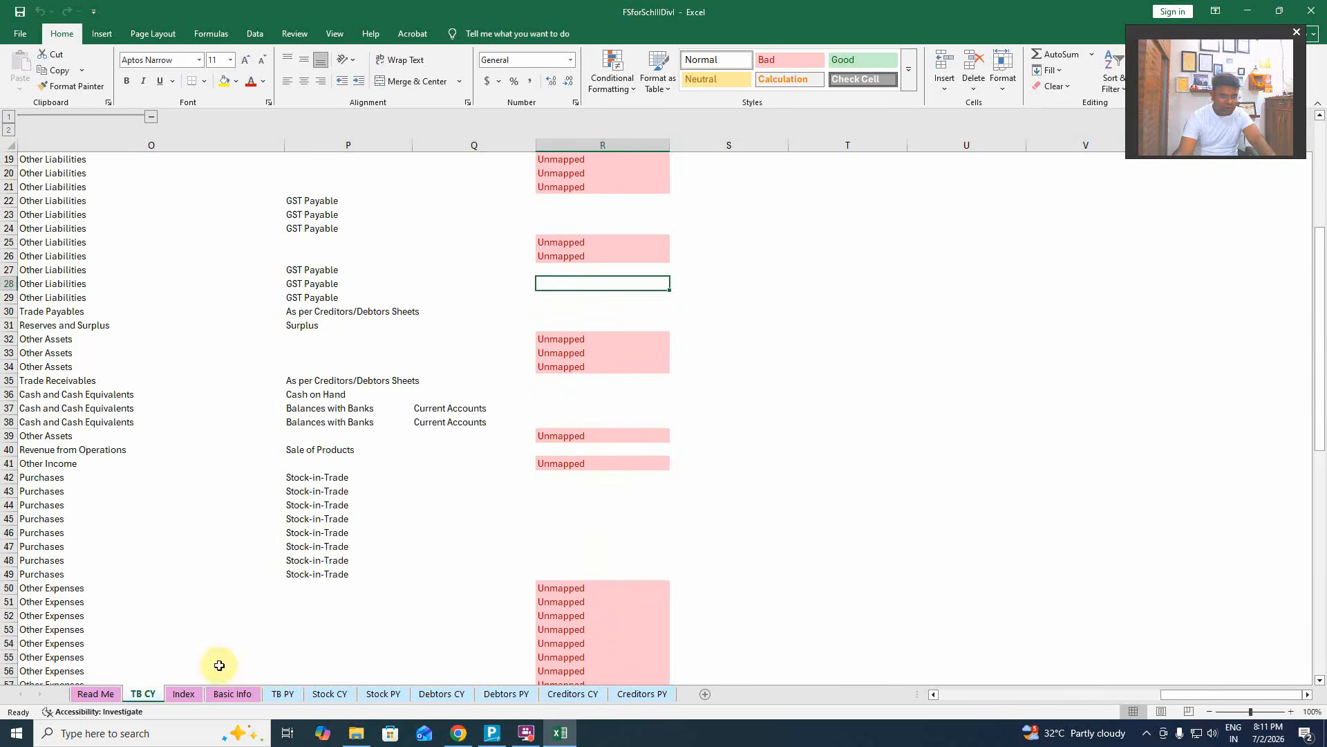
click(282, 693)
scroll(655, 581, down, 4)
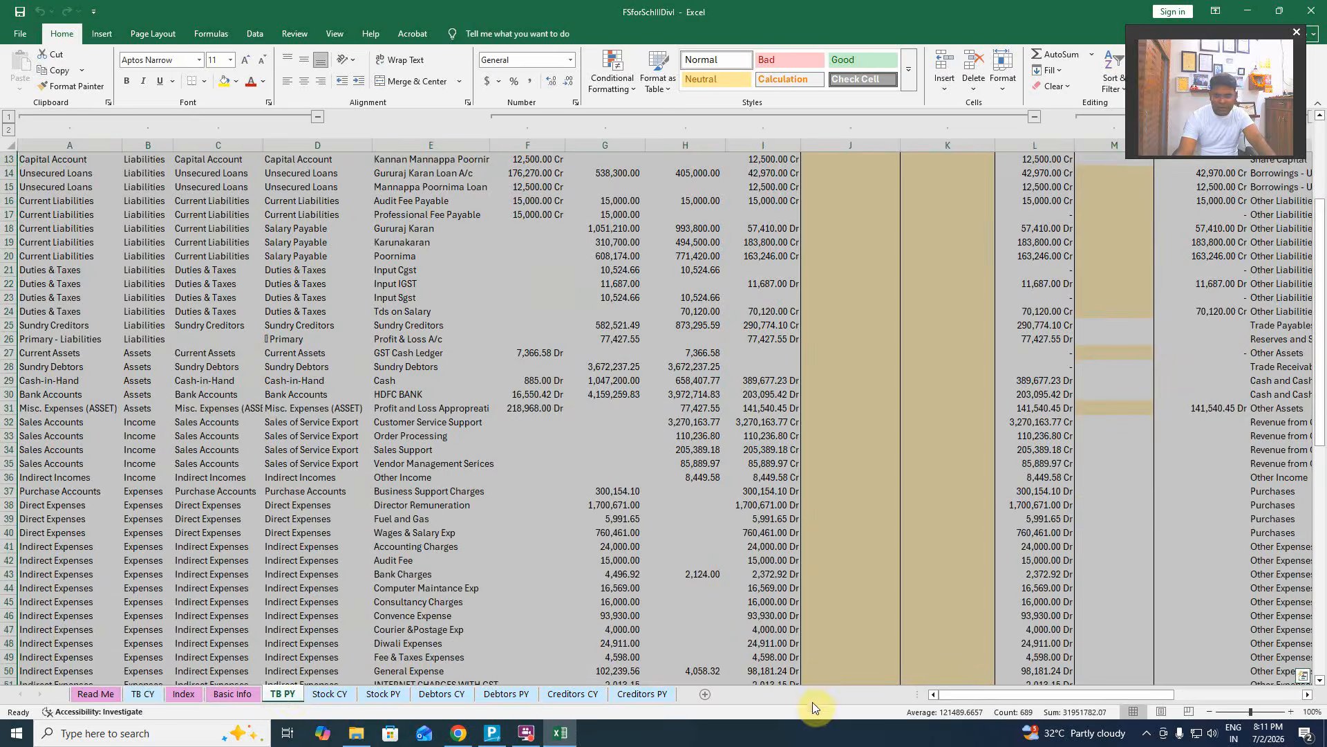
drag(1020, 694, 1140, 698)
scroll(993, 656, up, 4)
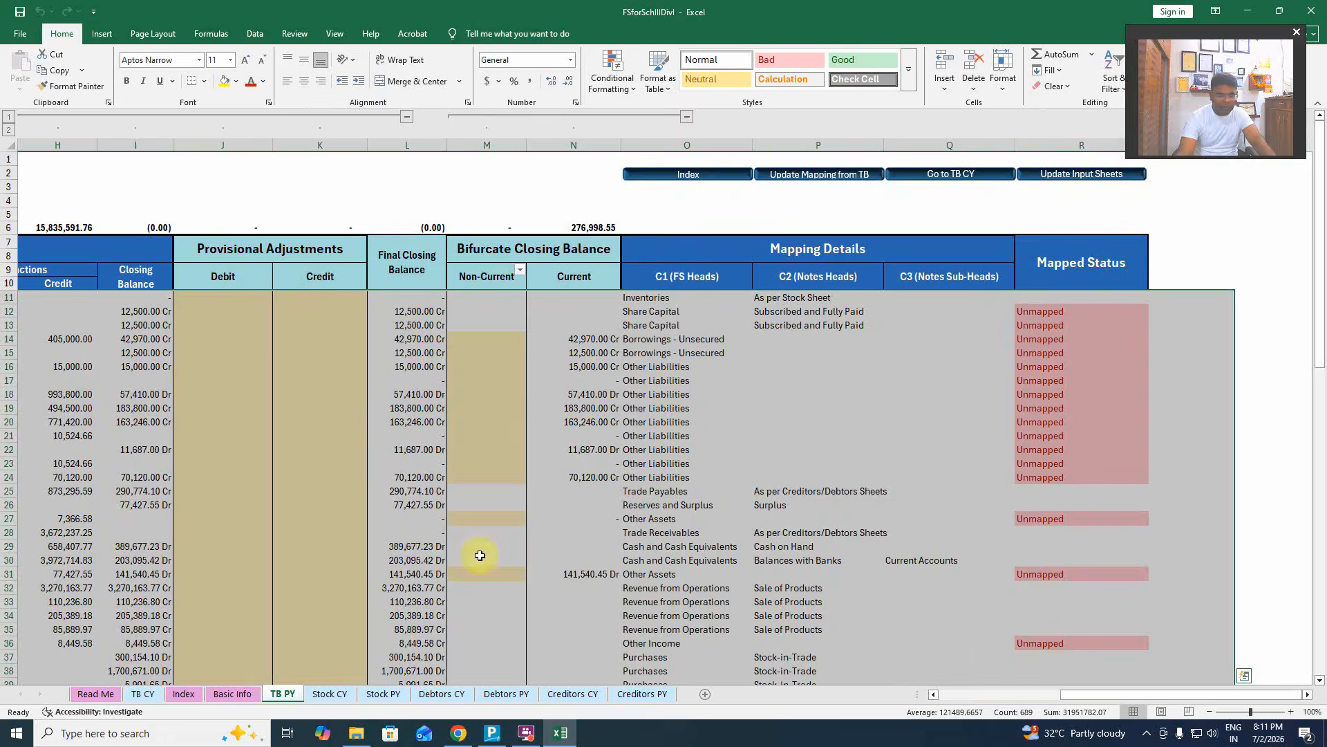
click(373, 505)
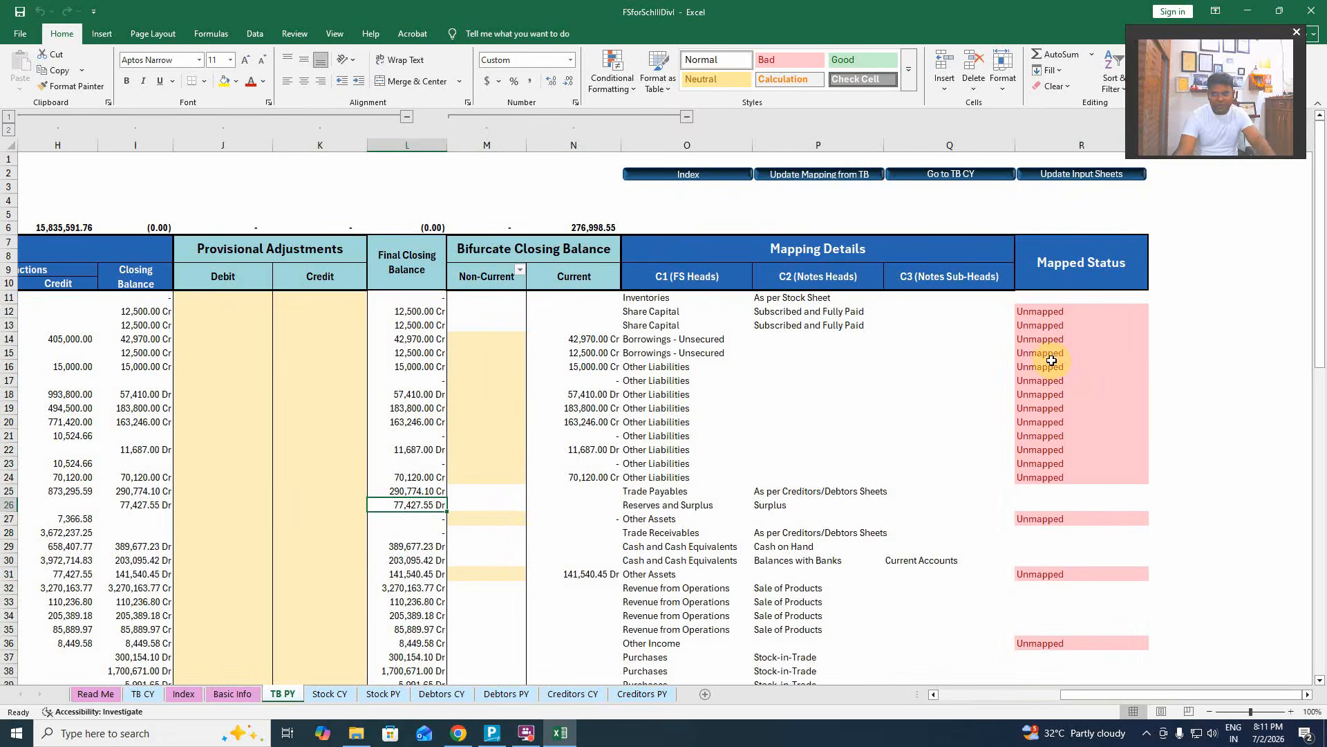
scroll(1051, 360, down, 13)
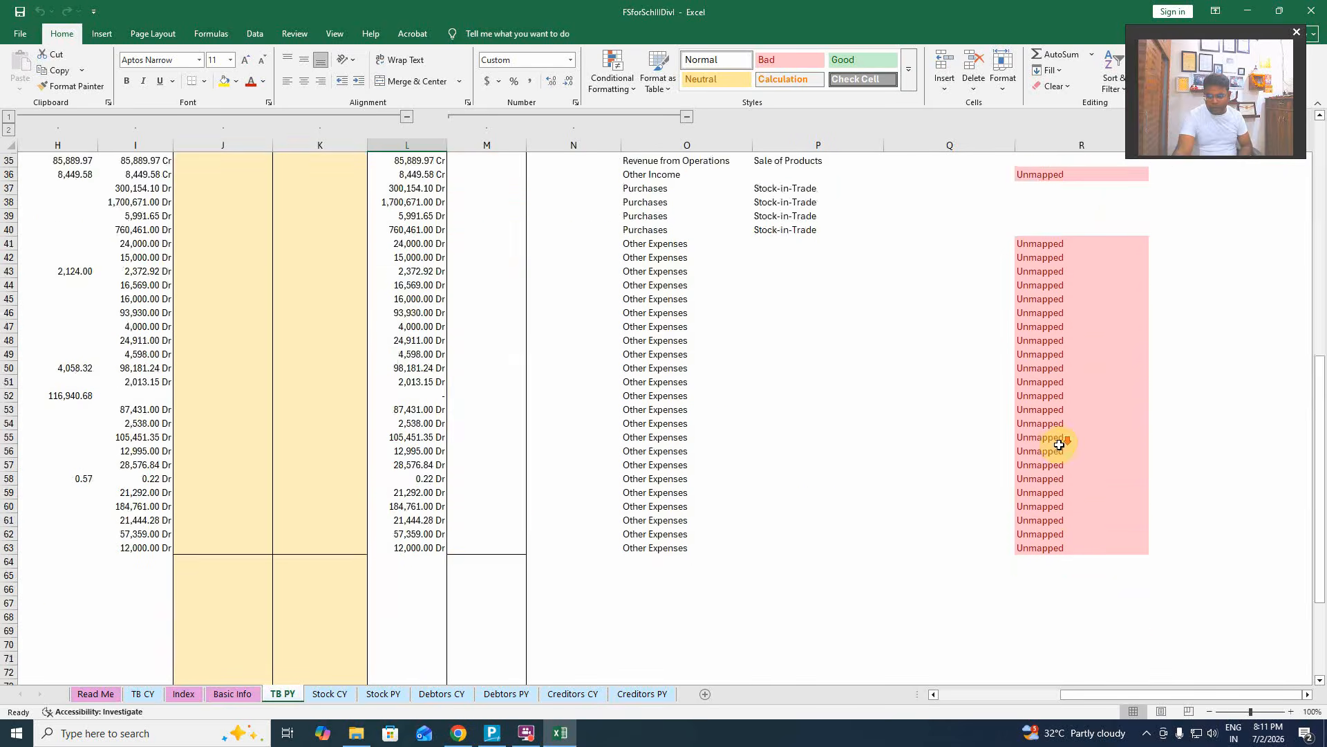
scroll(1059, 445, up, 16)
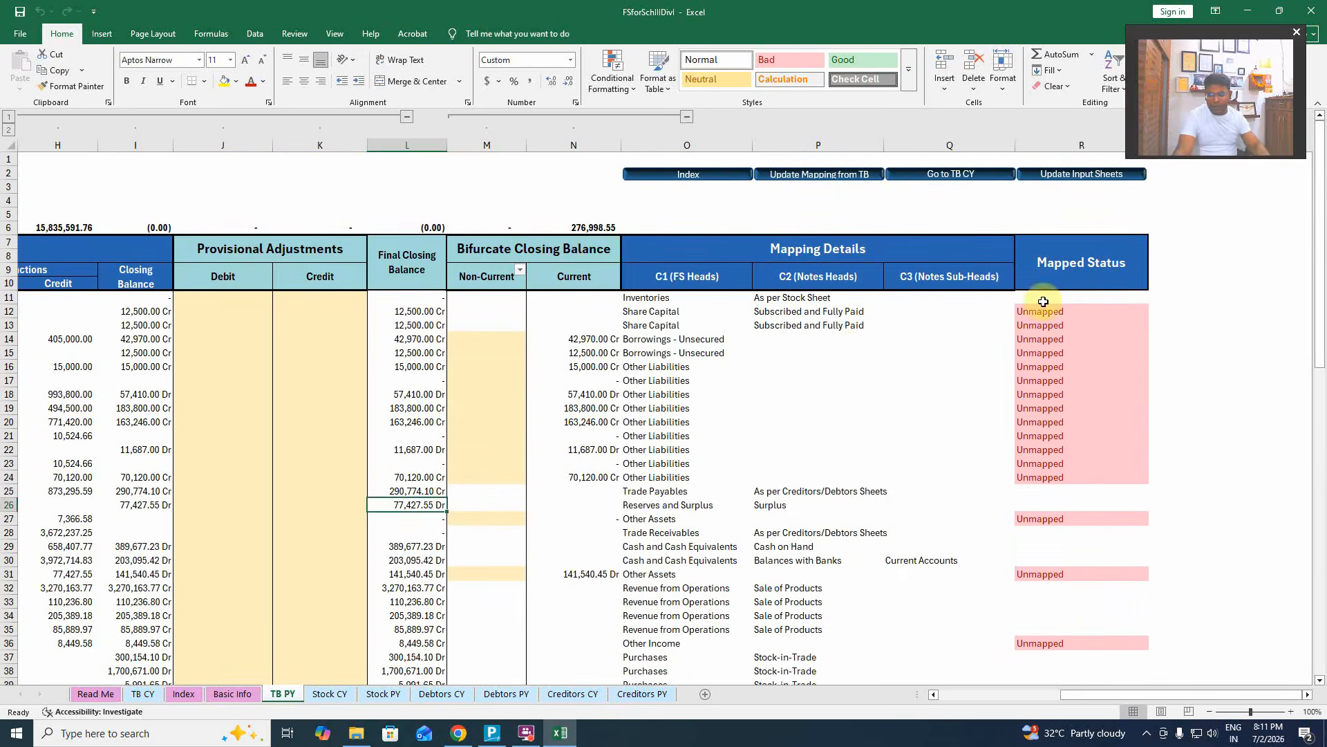
click(1046, 311)
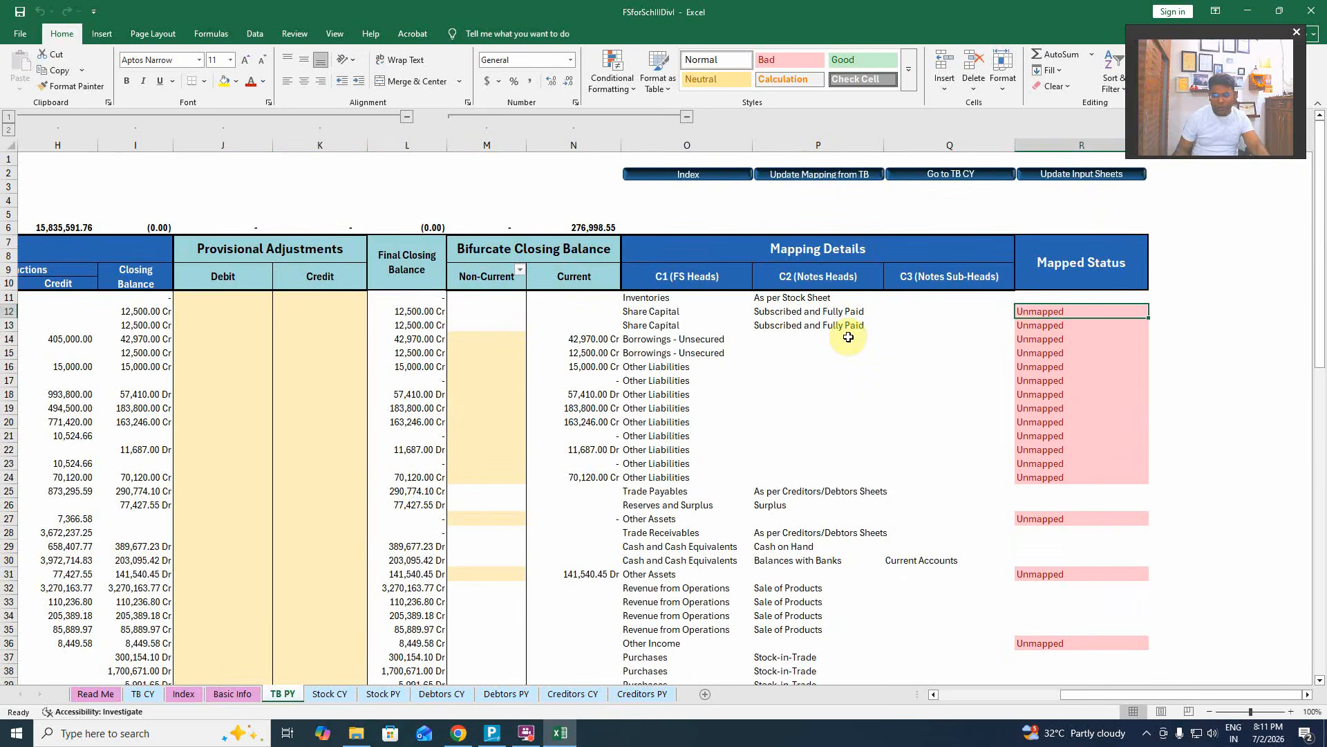
key(Left)
key(Left)
key(Left)
key(Right)
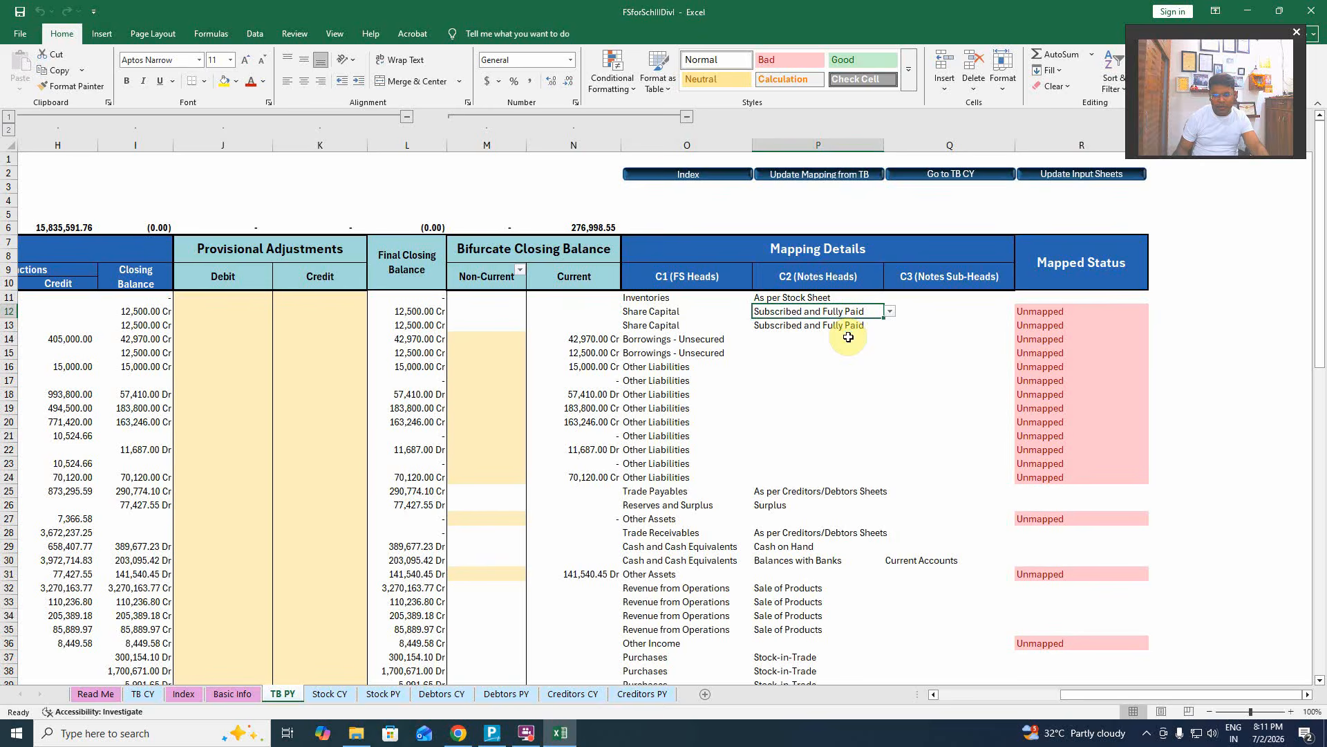
key(Left)
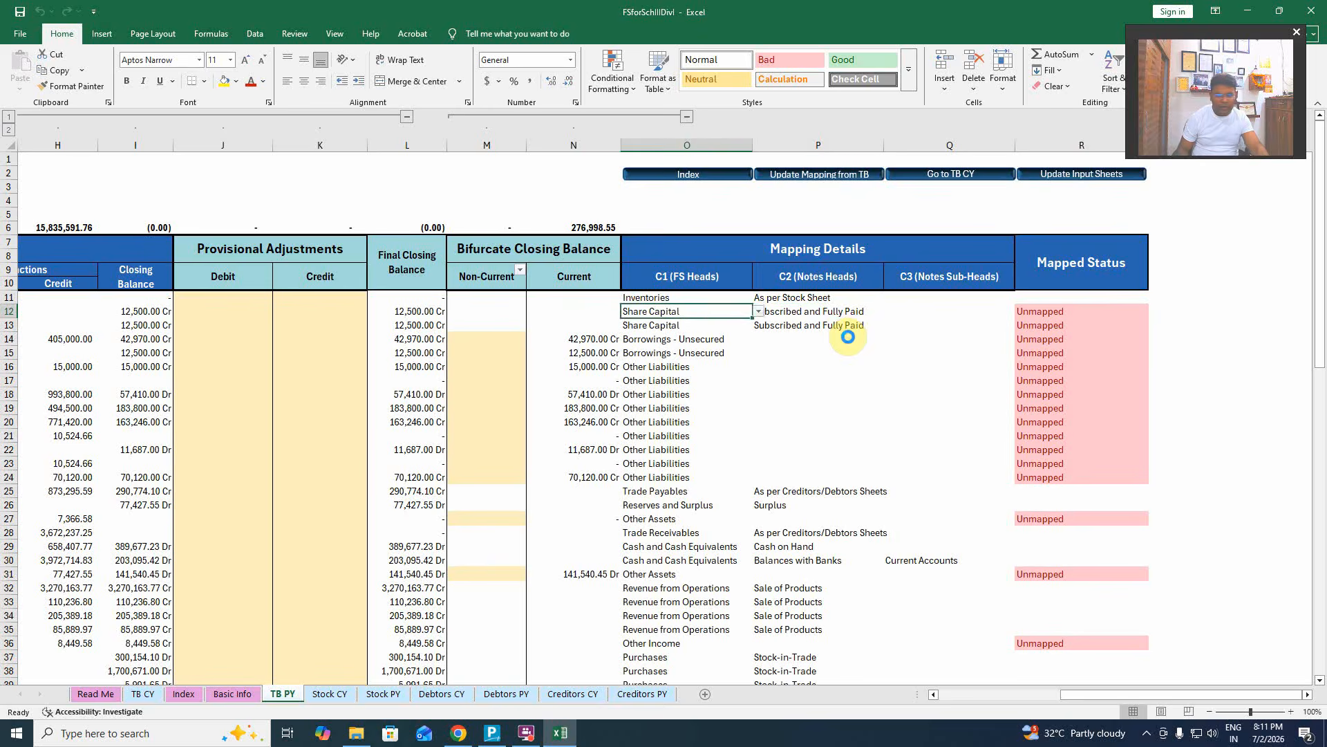
key(Left)
key(Up)
key(Right)
key(Left)
key(Left)
key(Left)
key(Left)
key(Left)
key(Left)
key(Left)
key(Left)
key(Left)
key(Left)
key(Left)
key(Left)
key(Left)
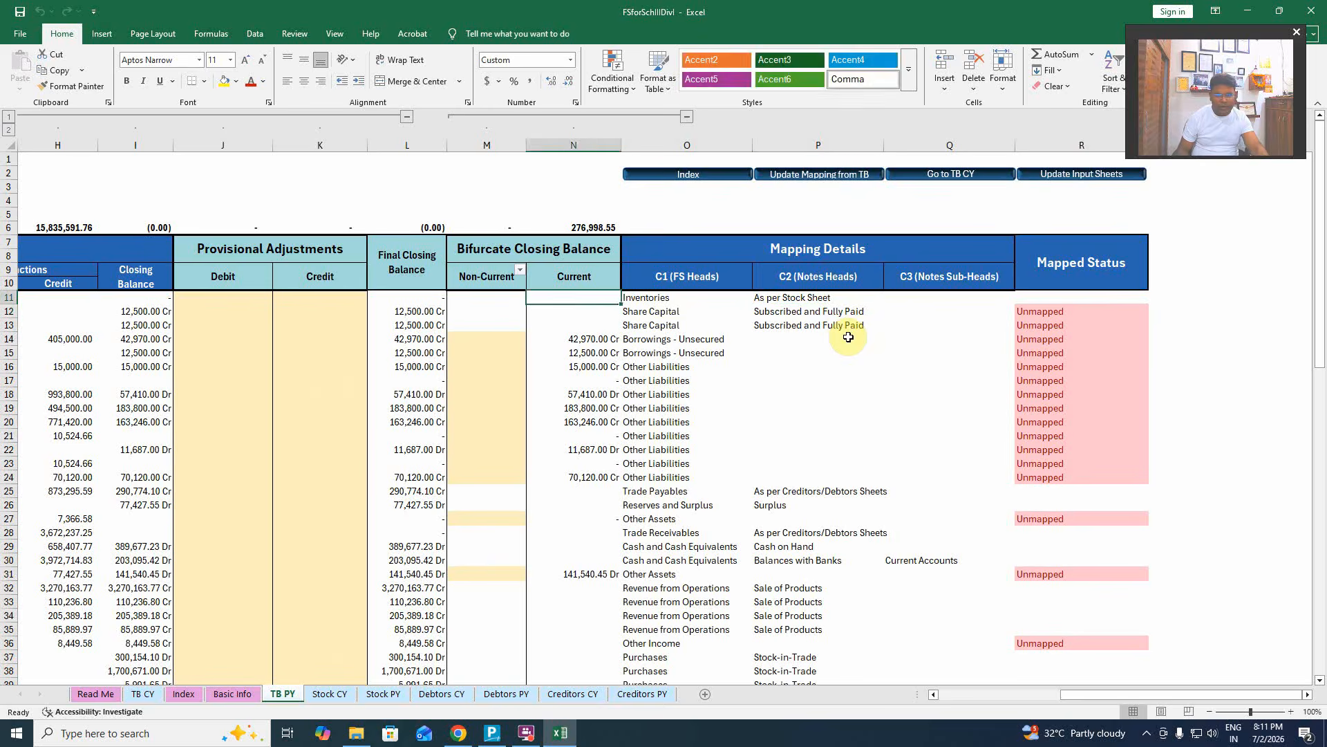
key(Right)
key(Right)
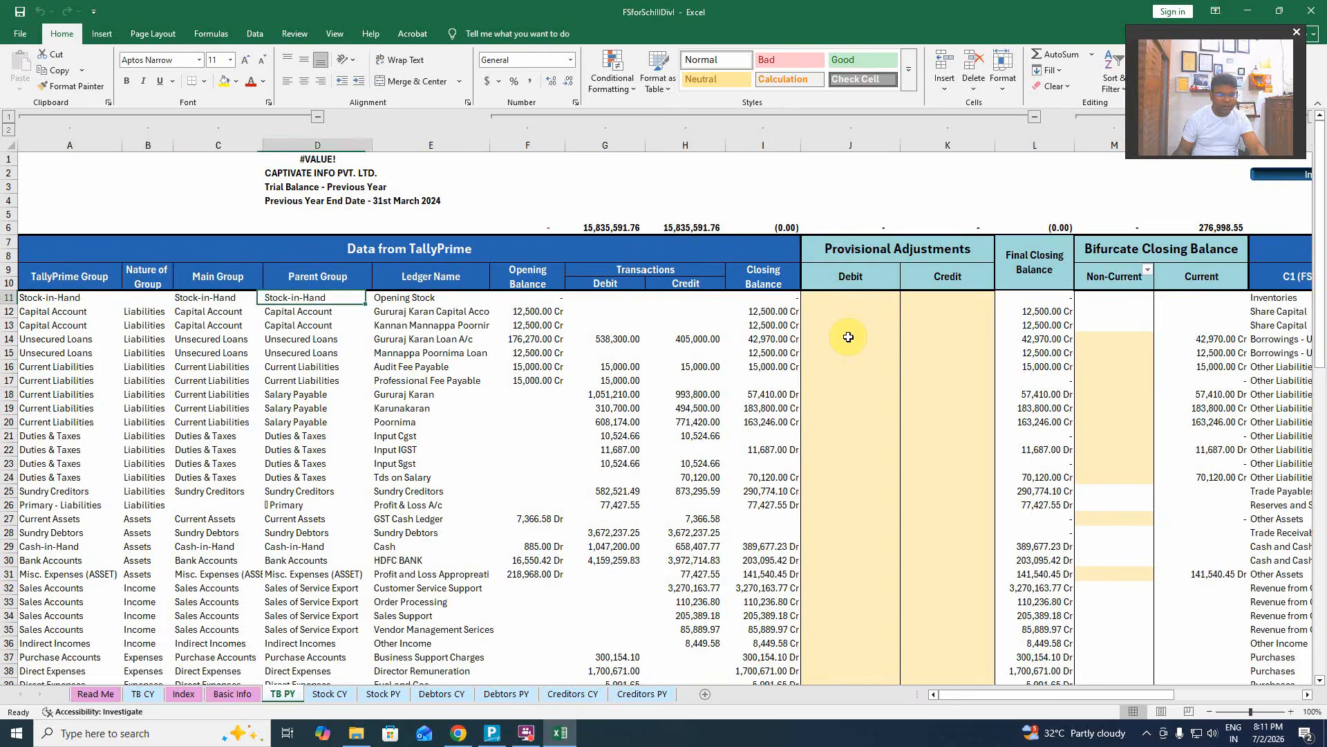
key(Right)
key(Right)
key(Right)
key(Right)
key(Right)
key(Right)
key(Right)
key(Right)
key(Right)
key(Right)
key(Right)
key(Right)
key(Right)
key(Right)
key(Right)
key(Left)
key(Left)
key(Left)
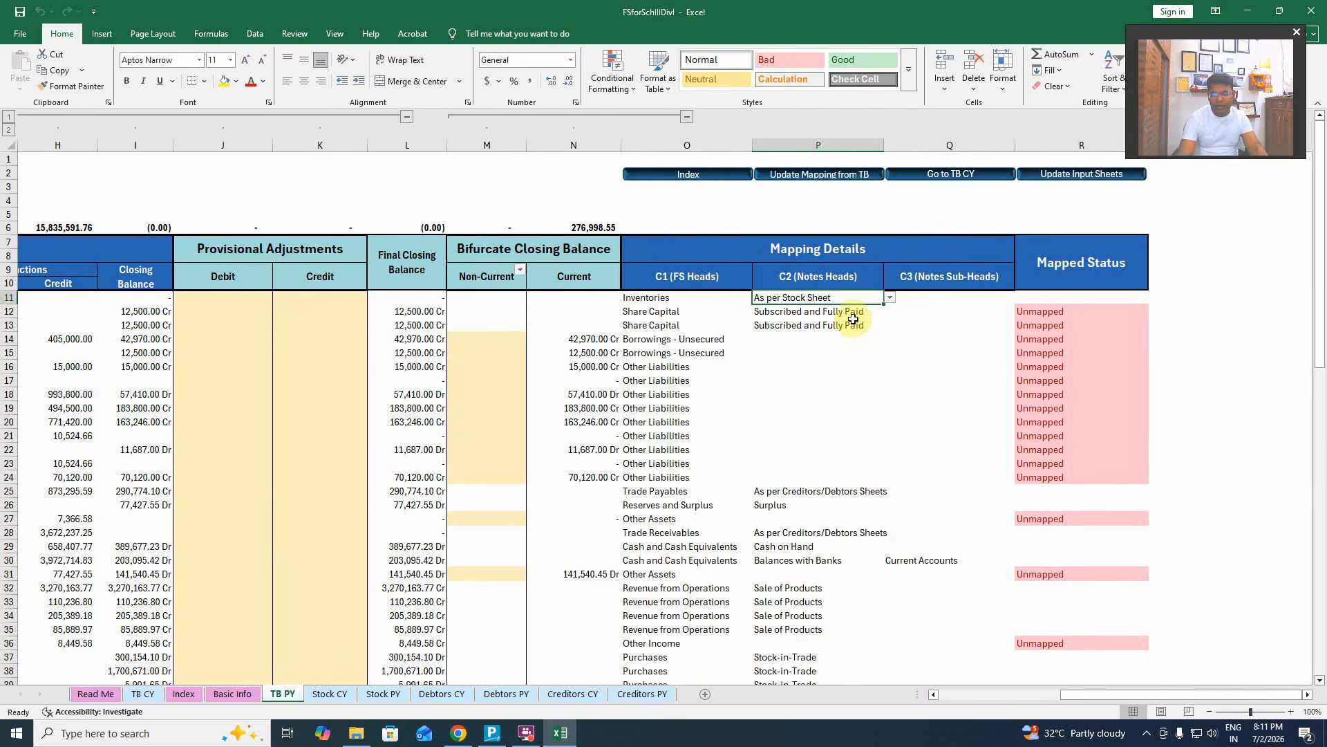
key(Right)
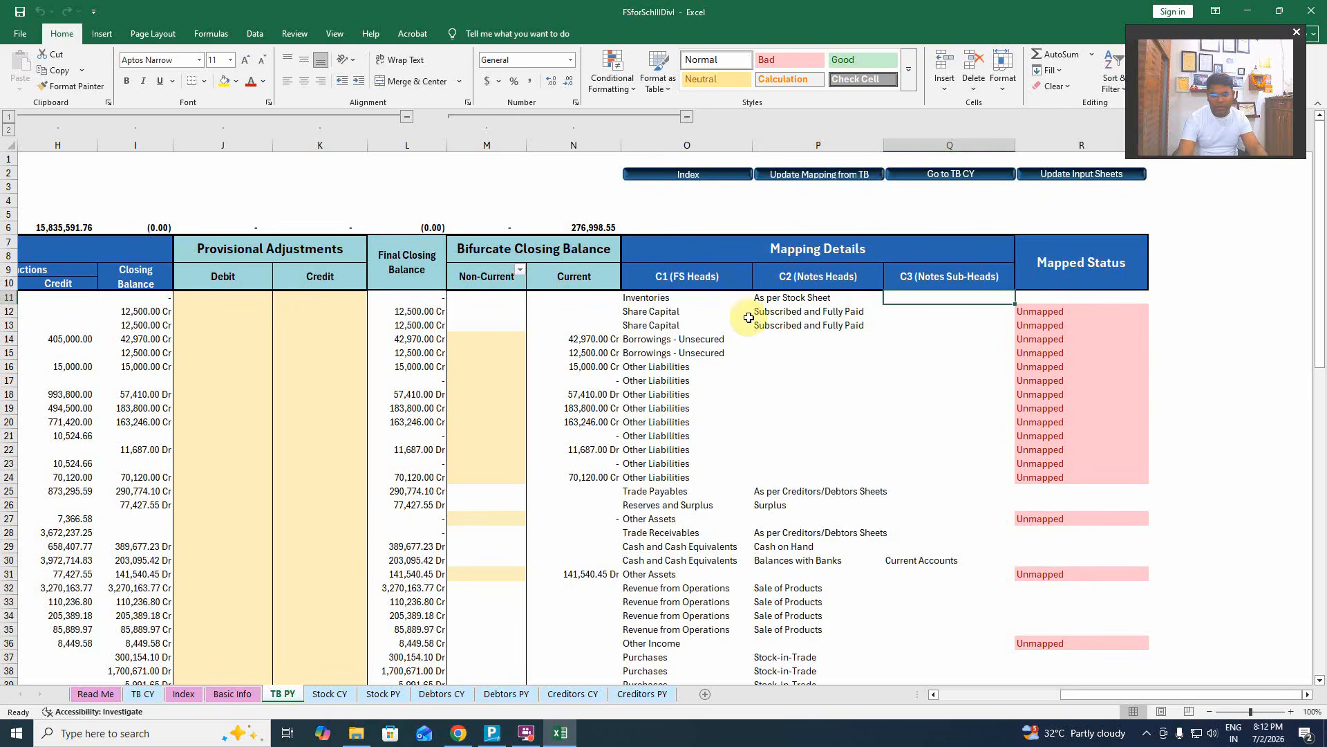
click(671, 313)
key(Left)
key(Left)
key(Left)
key(Left)
key(Left)
key(Left)
key(Left)
key(Left)
key(Left)
key(Left)
key(Left)
key(Left)
key(Left)
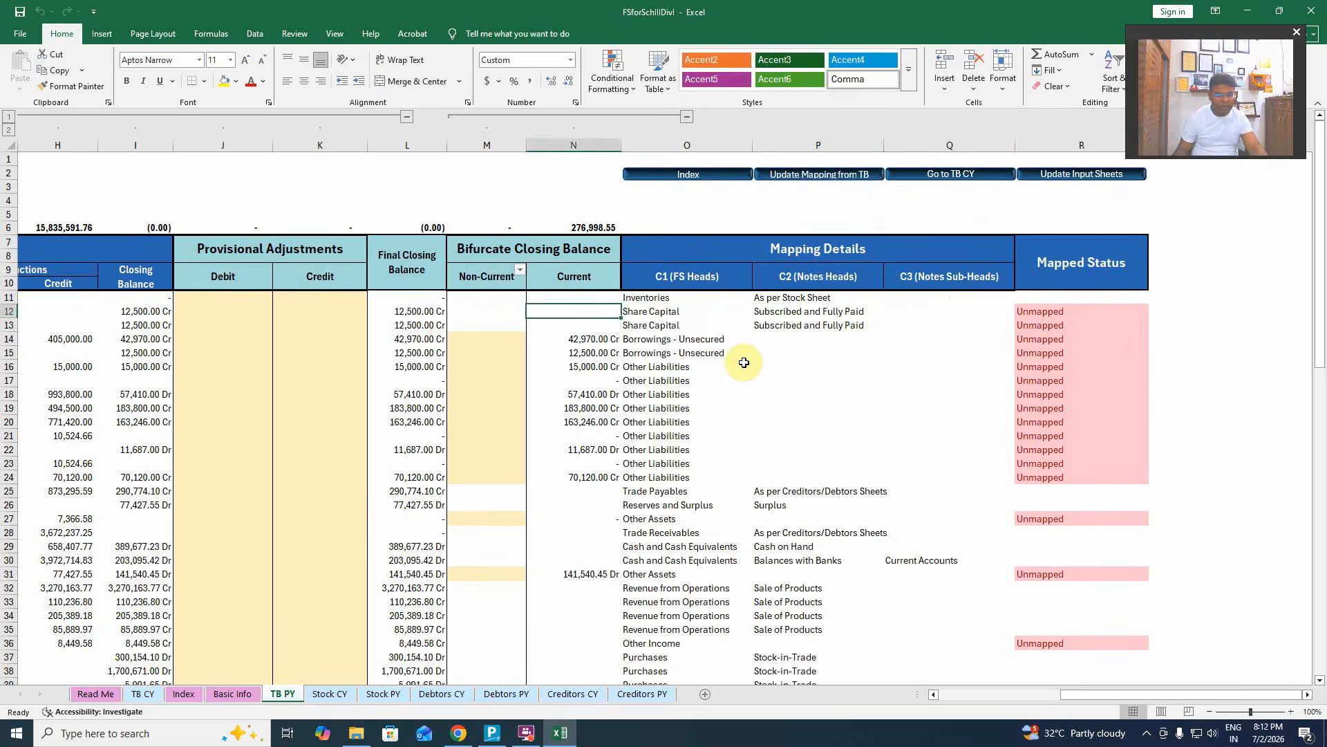
key(Right)
key(Right)
key(Right)
key(Right)
key(Right)
key(Right)
key(Right)
key(Right)
key(Right)
key(Right)
key(Right)
key(Right)
key(Right)
key(Right)
key(Right)
key(Right)
key(Right)
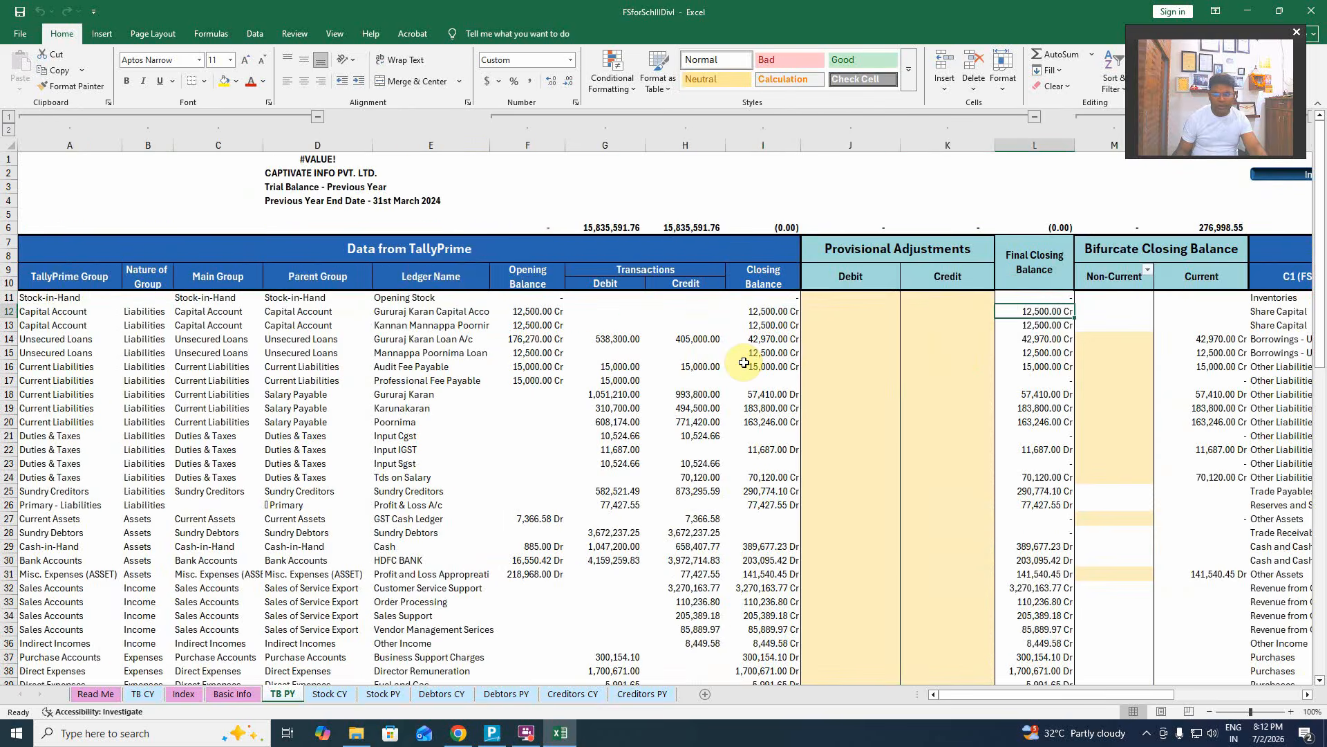
key(Left)
key(Left)
key(Left)
key(Left)
key(Left)
key(Left)
key(Left)
key(Left)
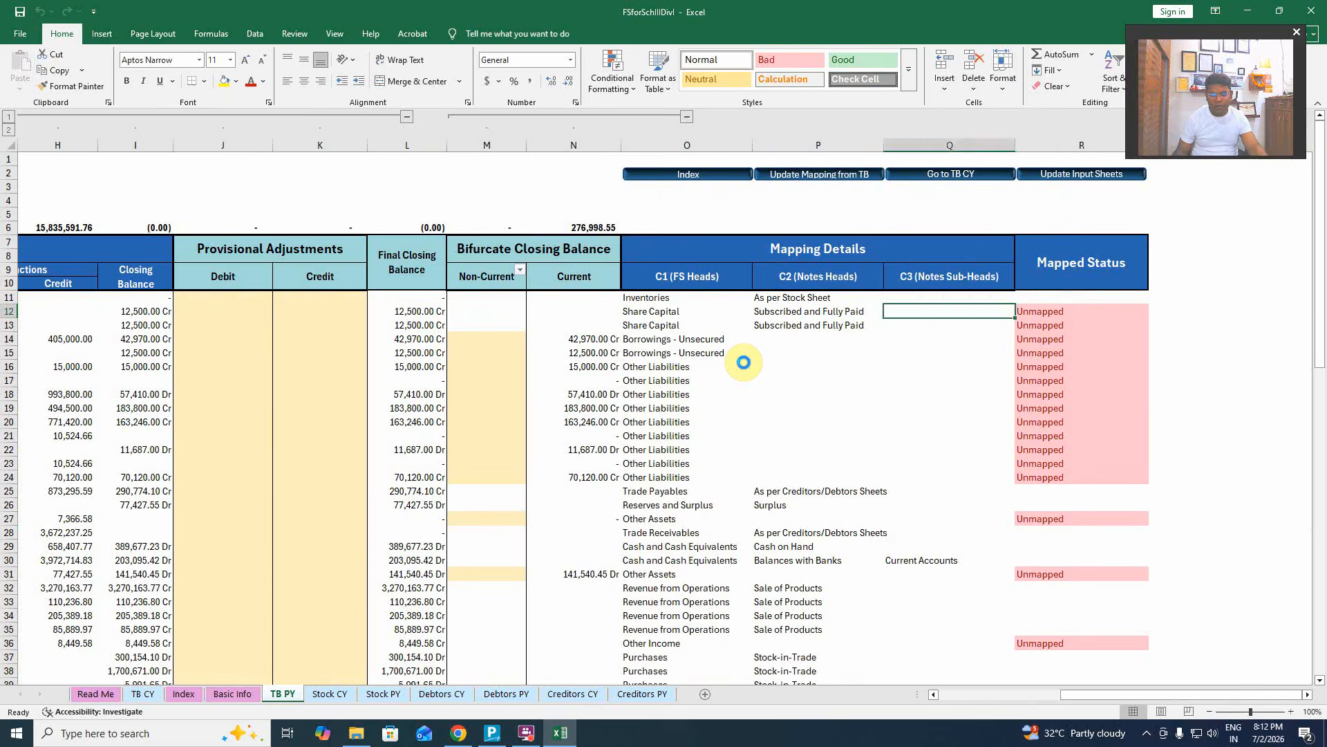
key(Left)
key(Left)
key(Left)
key(Left)
key(Left)
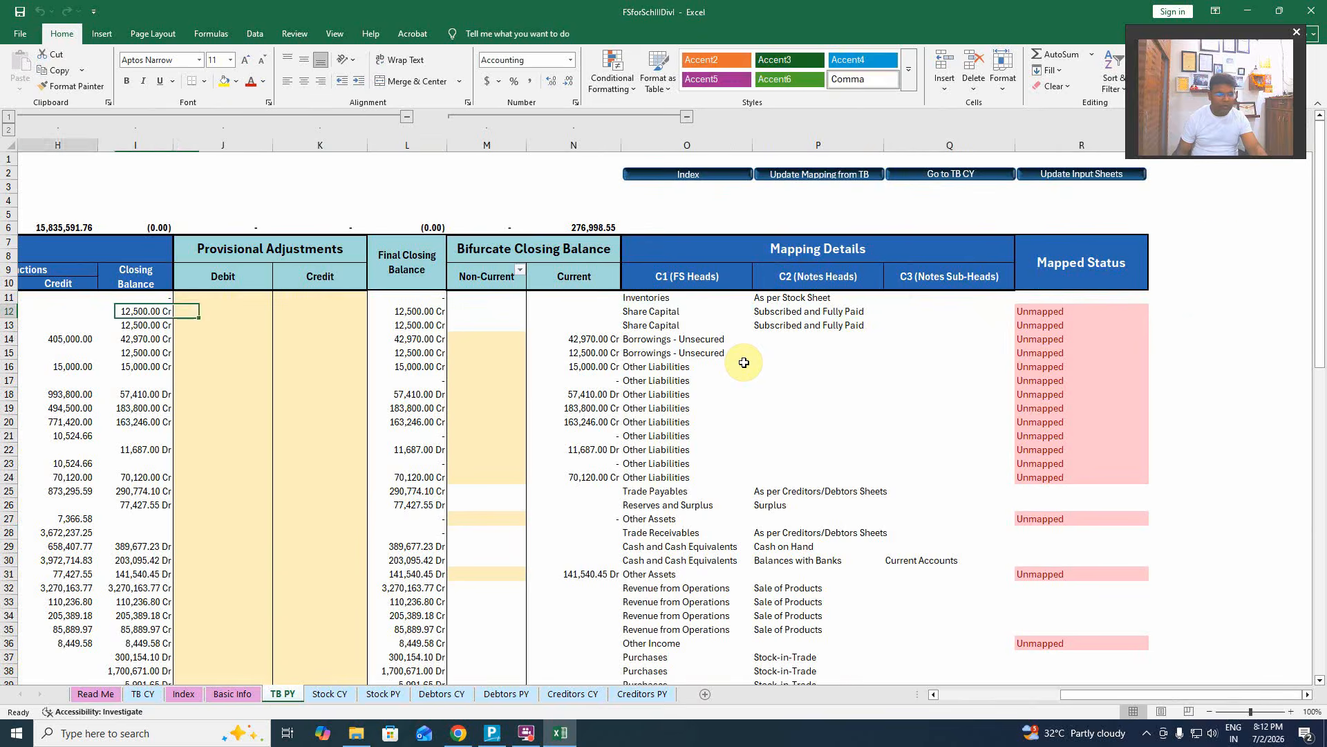
key(Left)
key(Left)
key(Left)
key(Left)
key(Left)
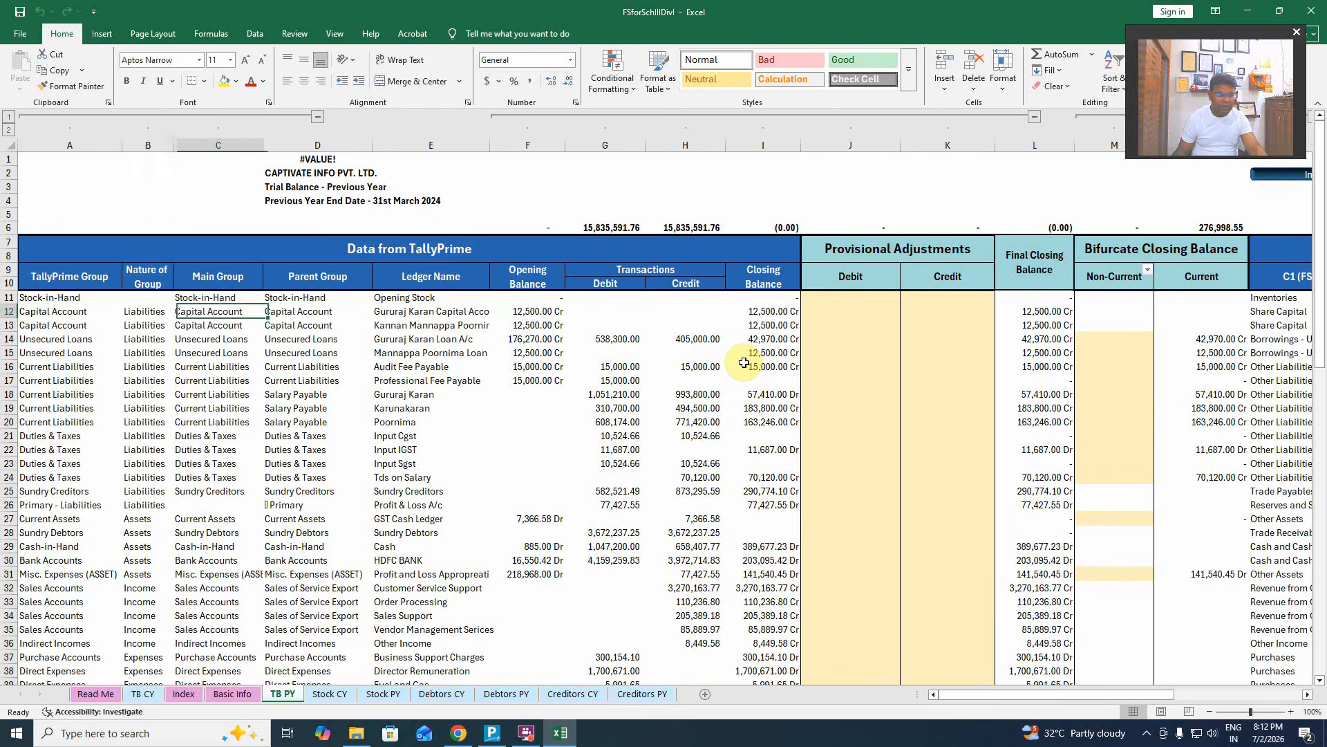
key(Right)
key(Right)
key(Right)
key(Right)
key(Right)
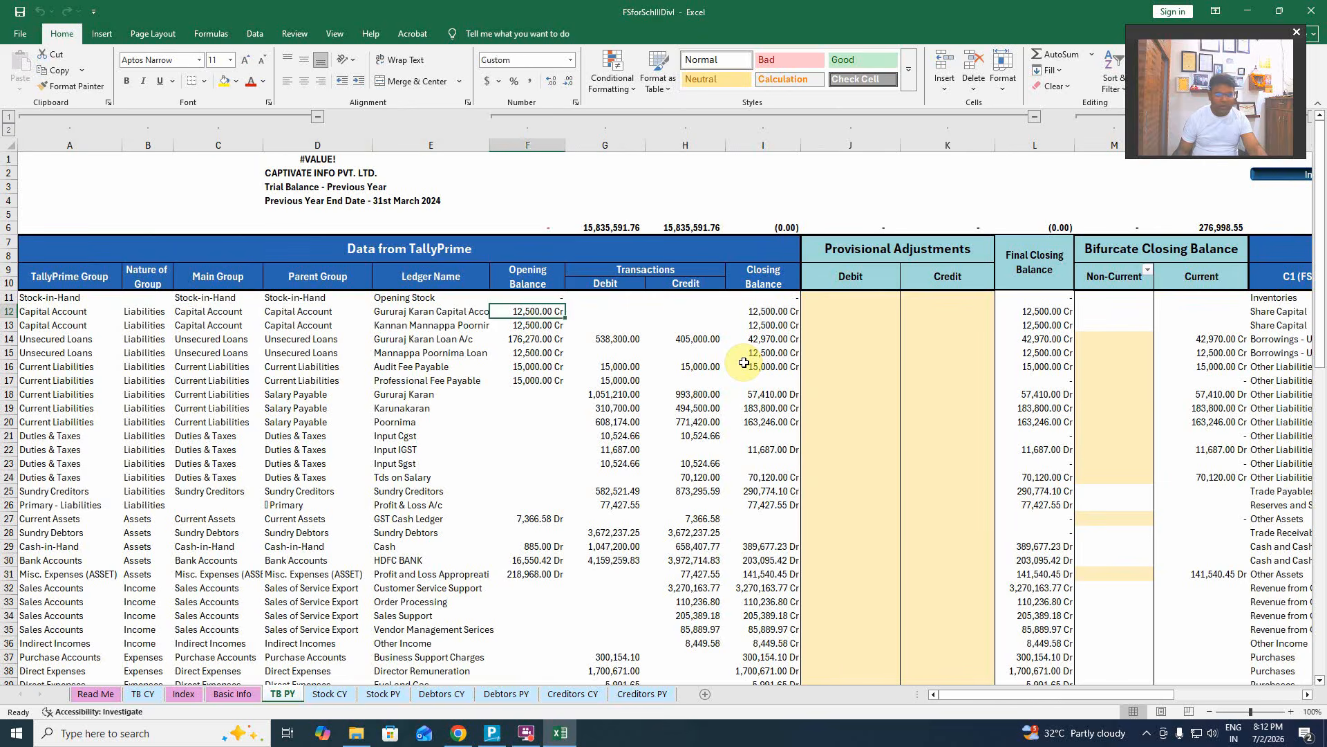
key(Right)
key(Right)
key(Right)
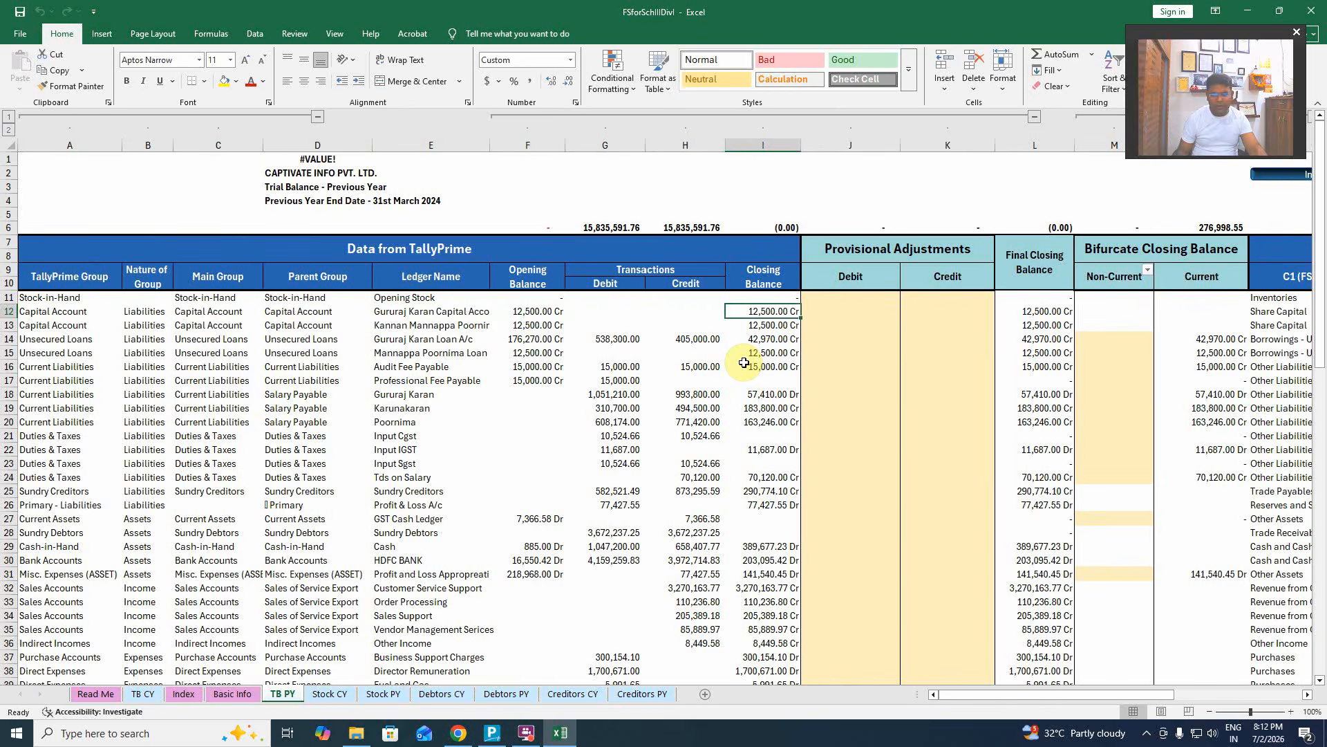
key(Right)
key(Right)
key(Right)
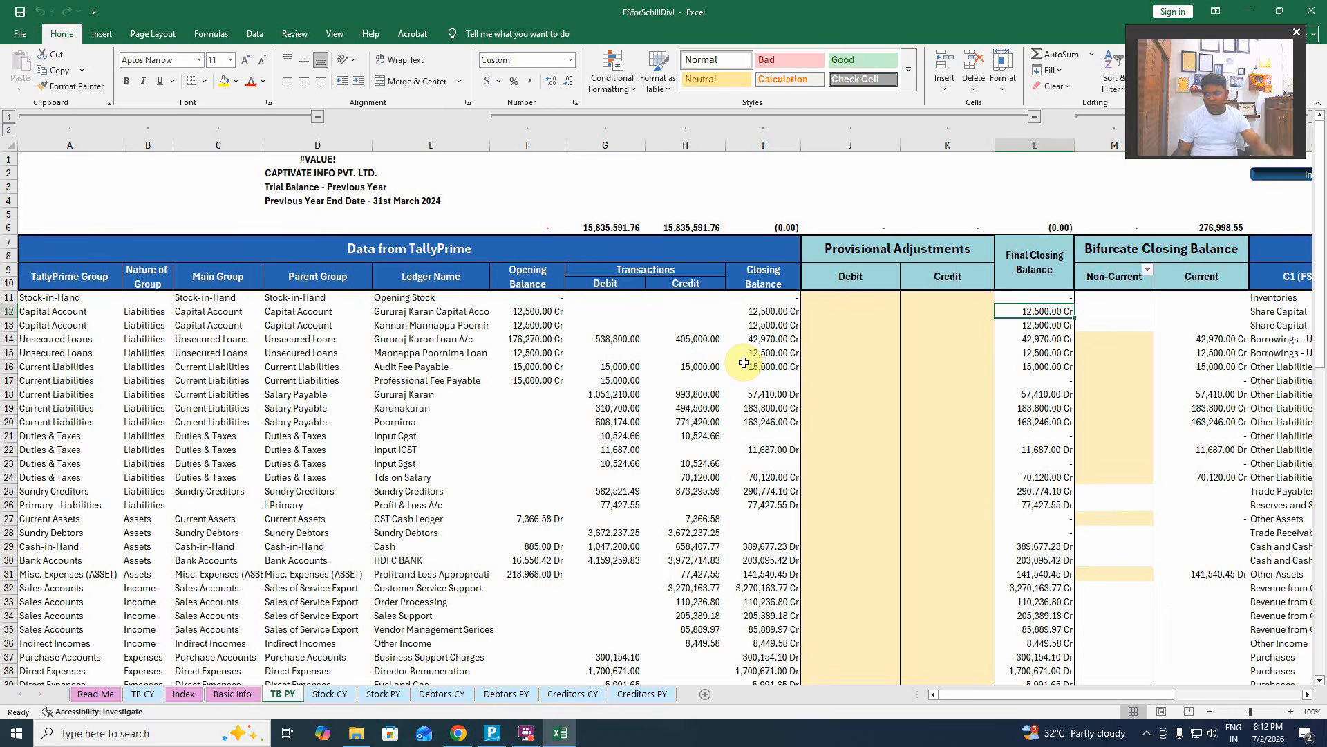
key(Right)
key(Right)
key(Left)
key(Right)
key(Right)
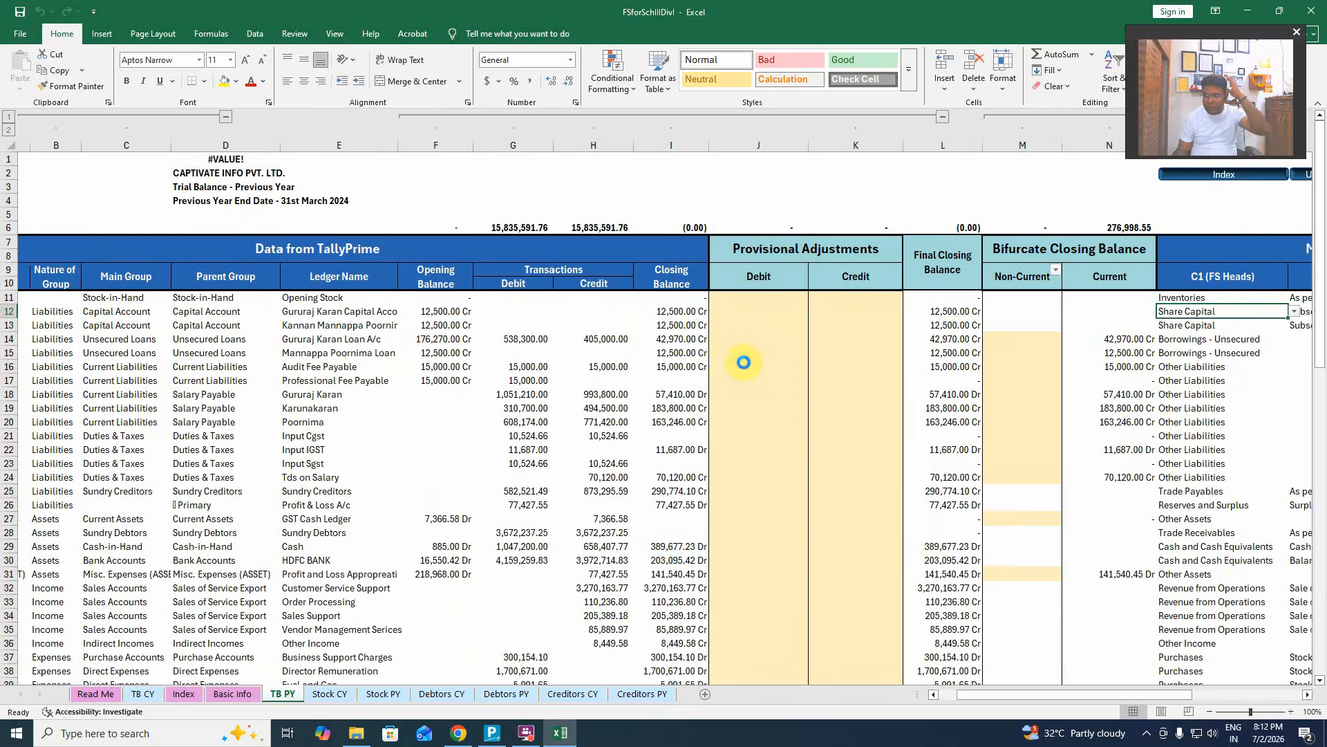
key(Right)
key(Right)
key(Right)
key(Right)
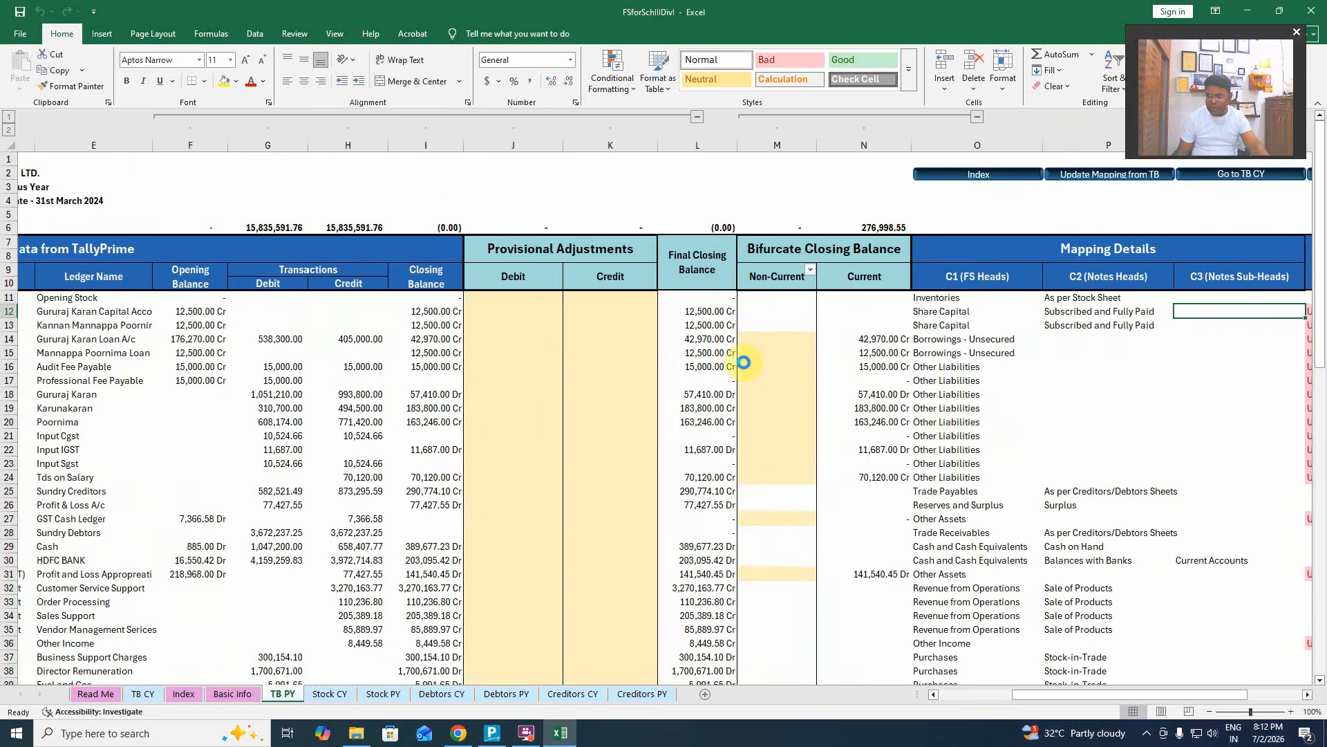
key(Left)
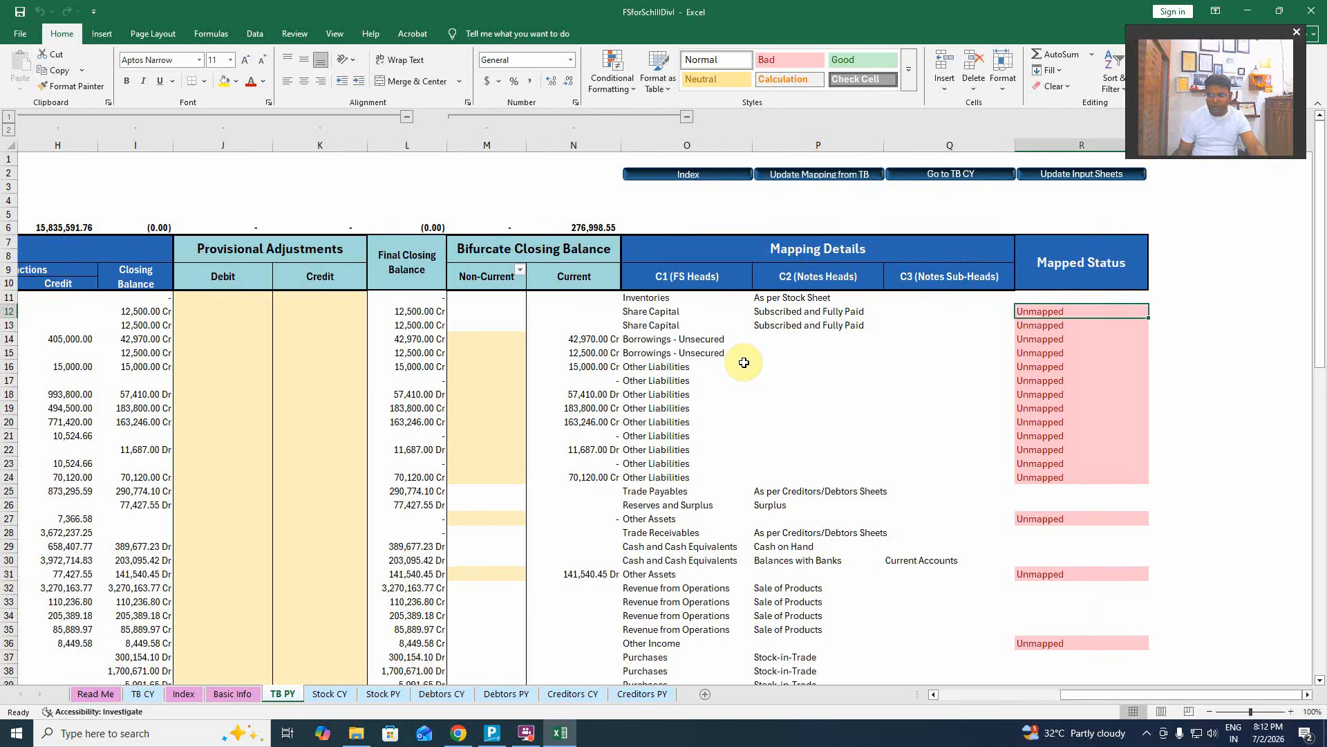
key(Left)
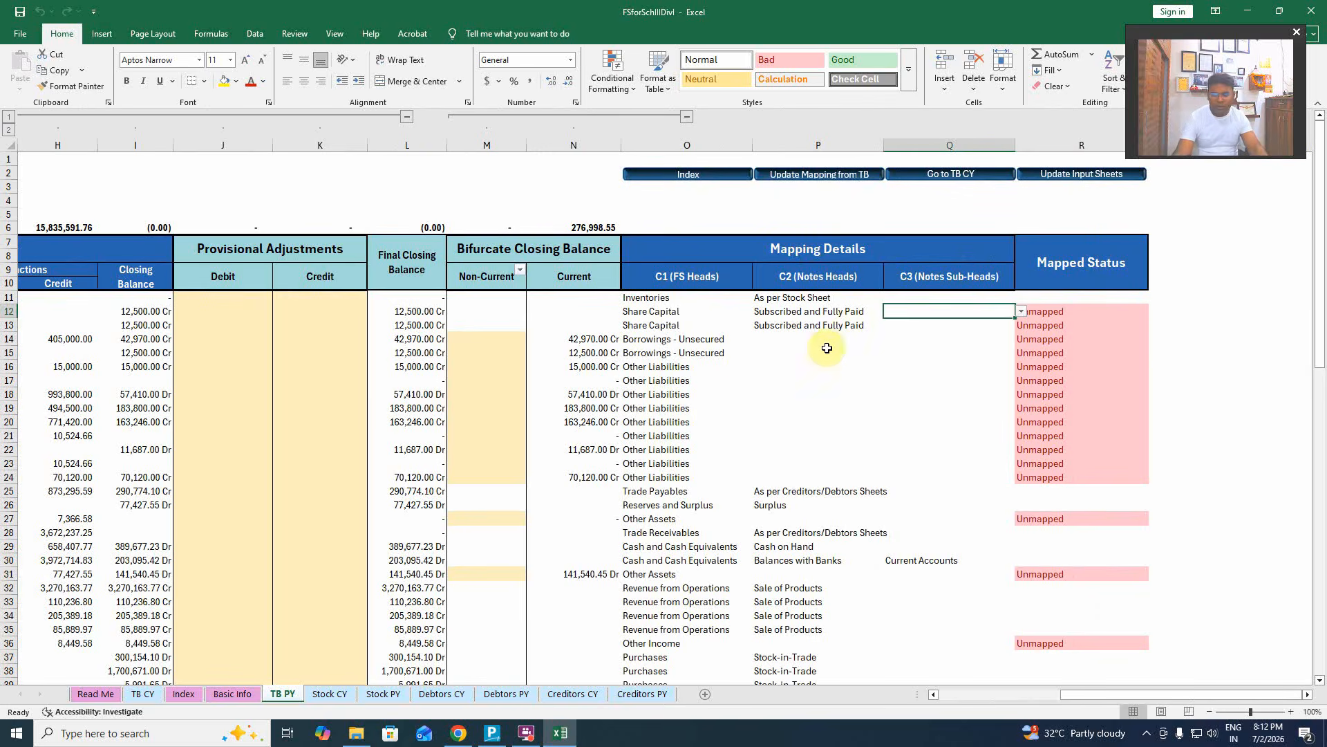
Set Q12's notes sub-head to the first signatory's name from its dropdown.
click(1021, 312)
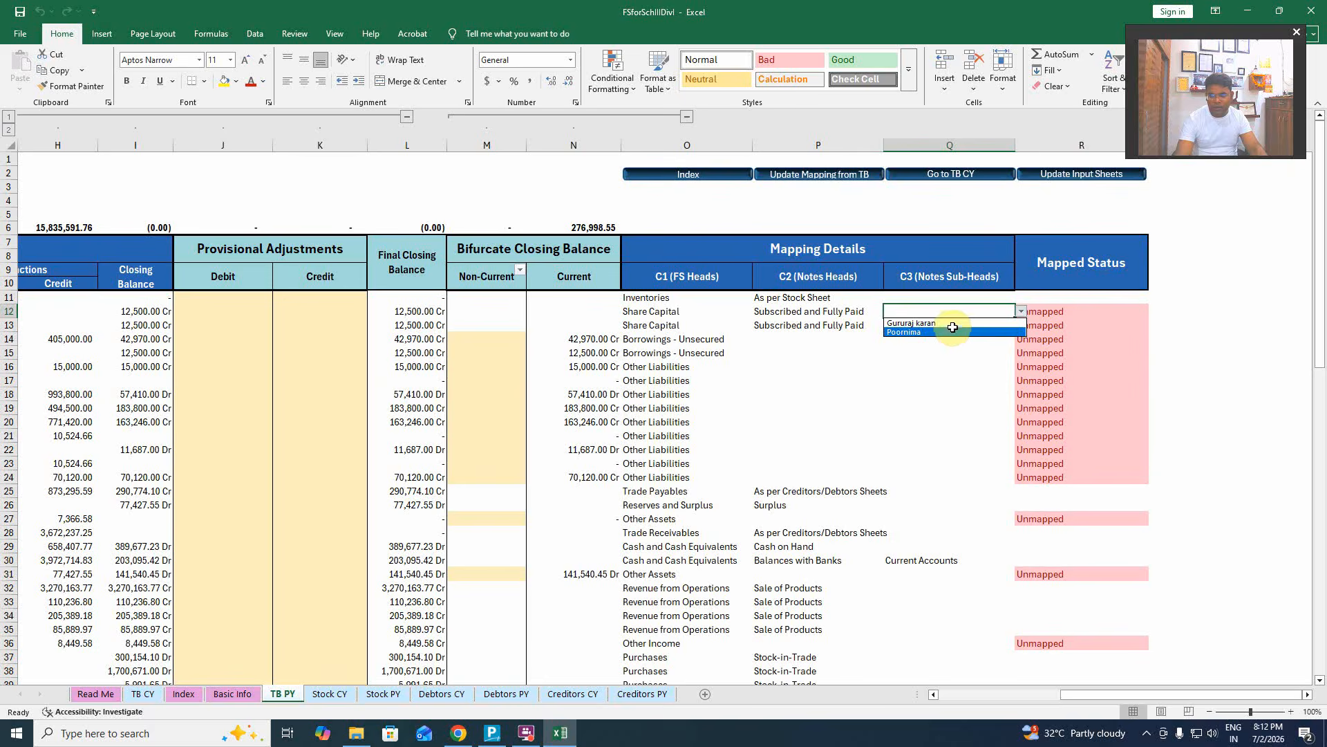
click(1076, 694)
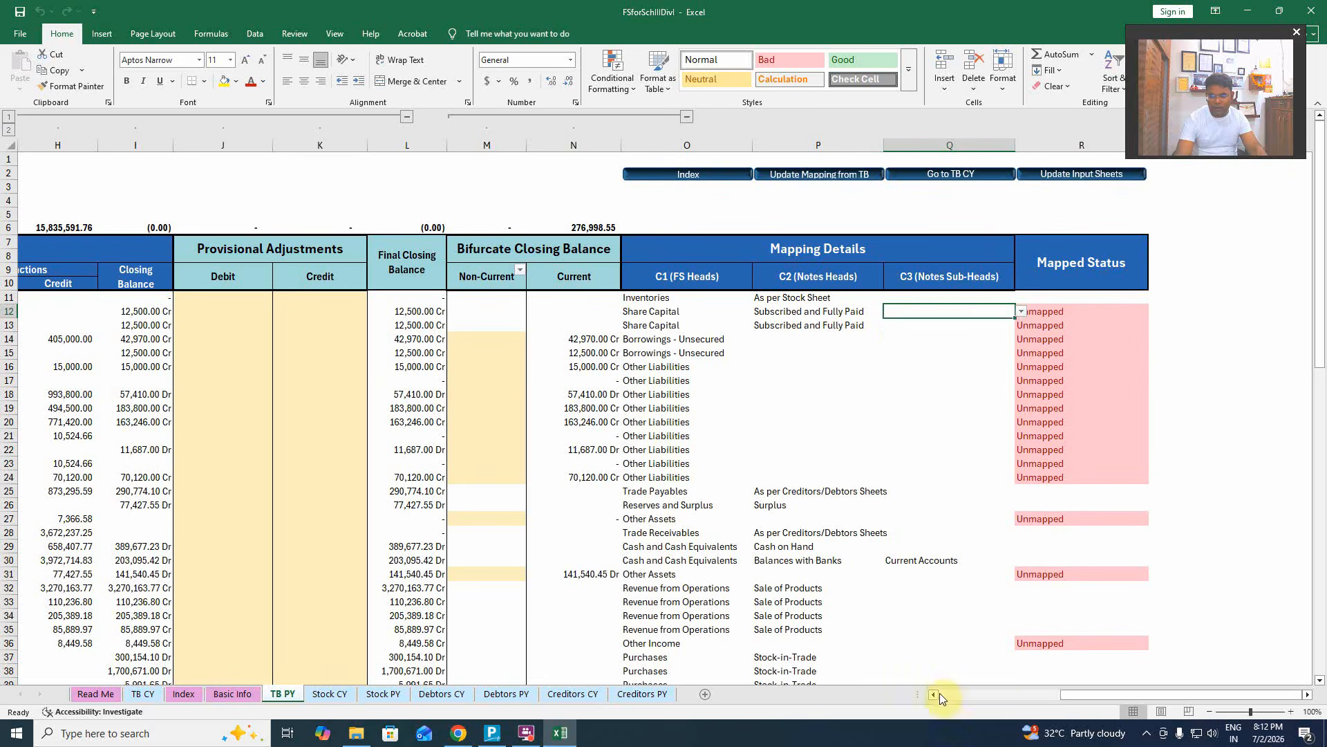
drag(1096, 695, 932, 696)
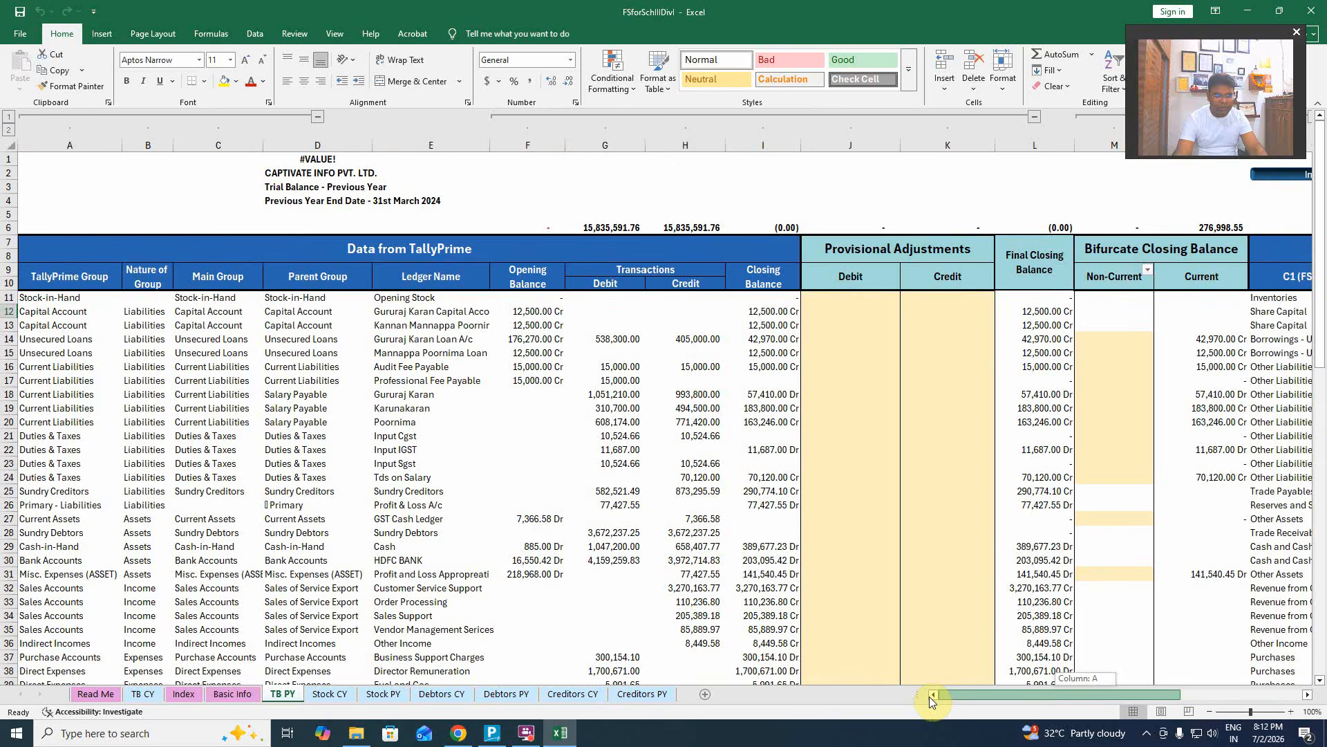
drag(931, 698, 1074, 697)
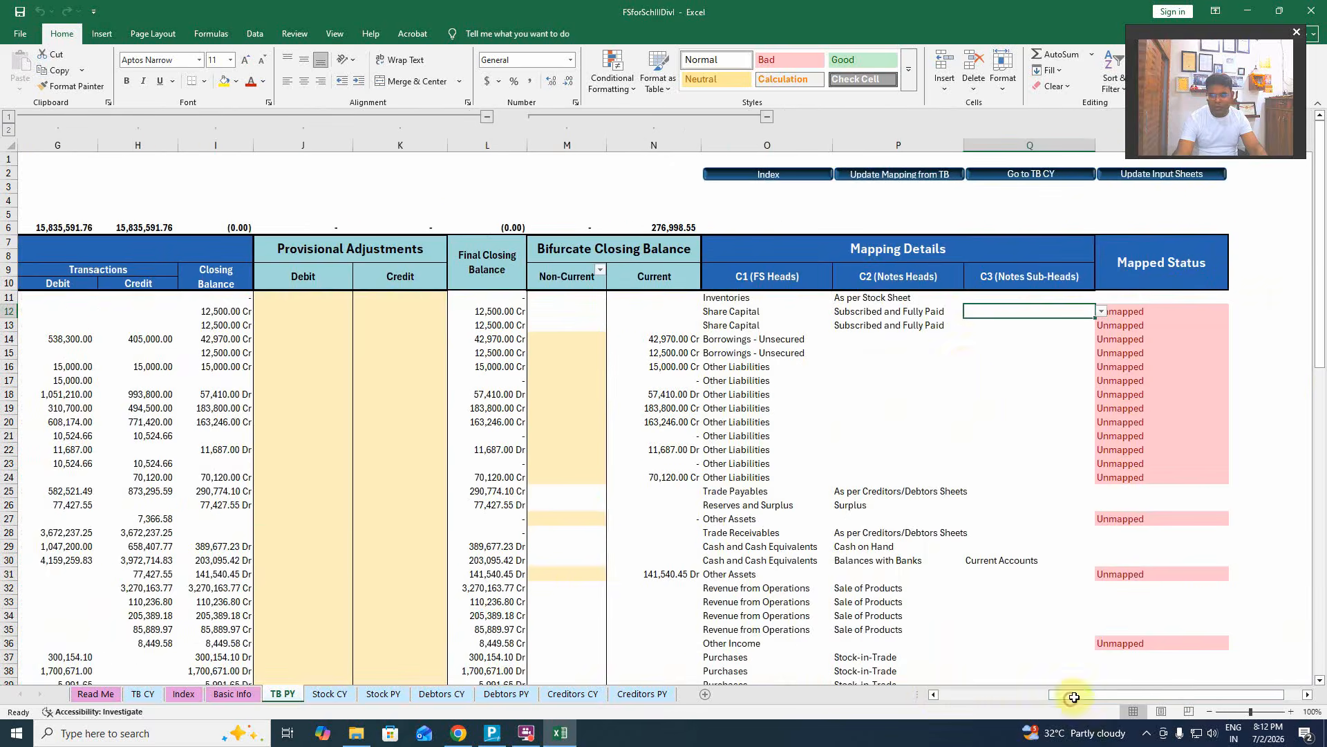
double_click(1024, 306)
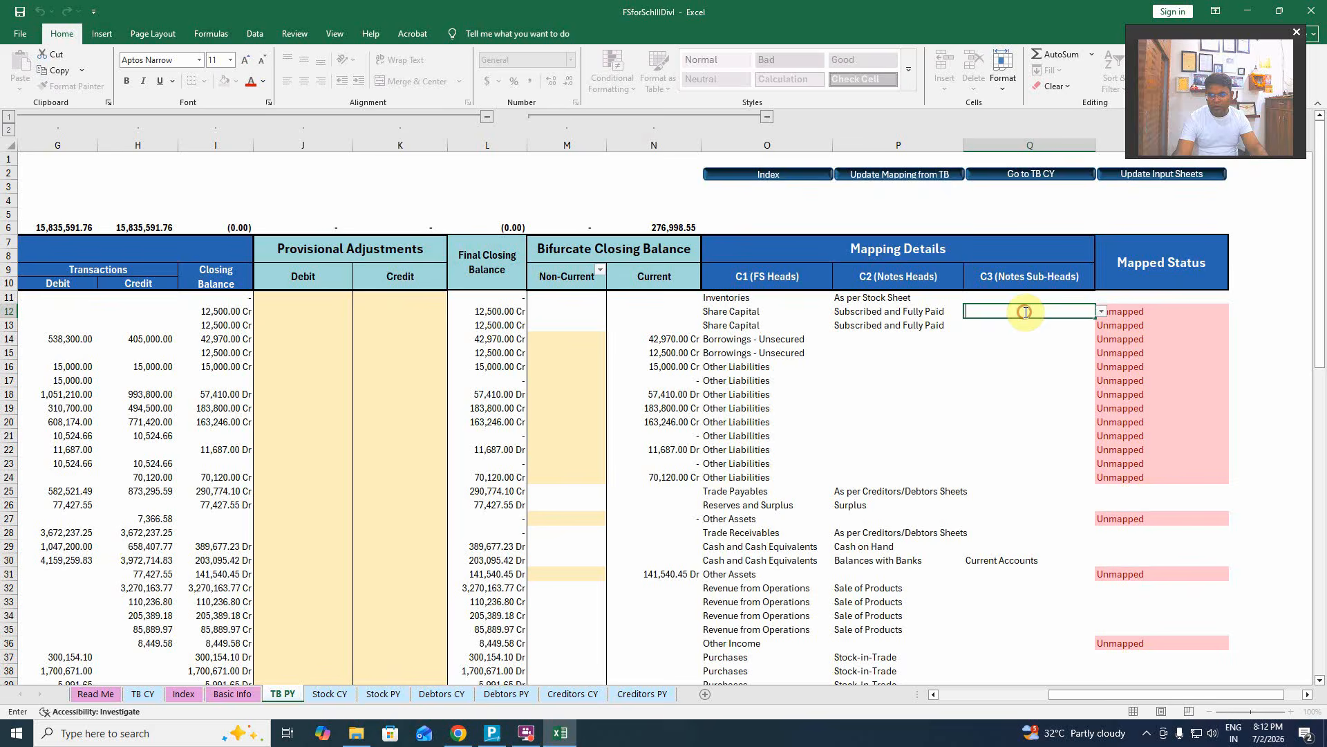
click(1101, 313)
click(1101, 312)
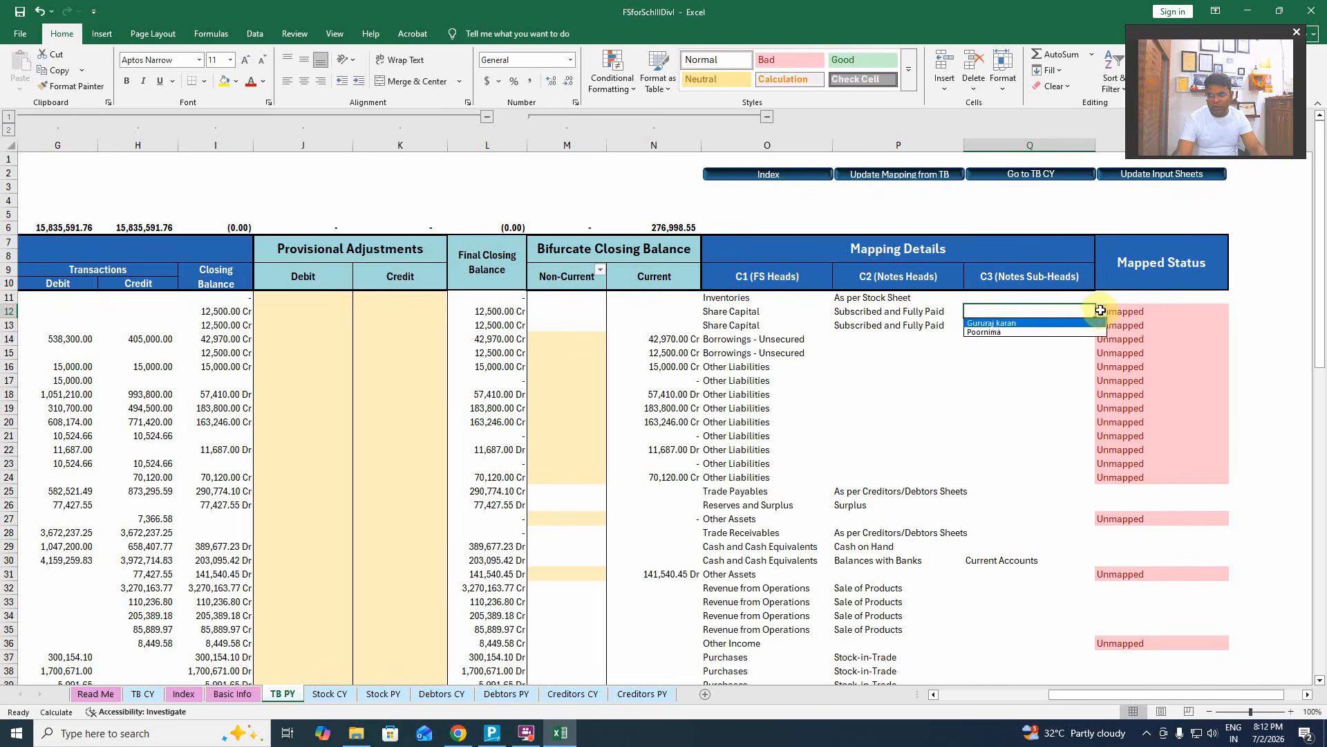
click(1051, 323)
Set Q13's notes sub-head to the second signatory's name, then view Basic Info.
click(1061, 327)
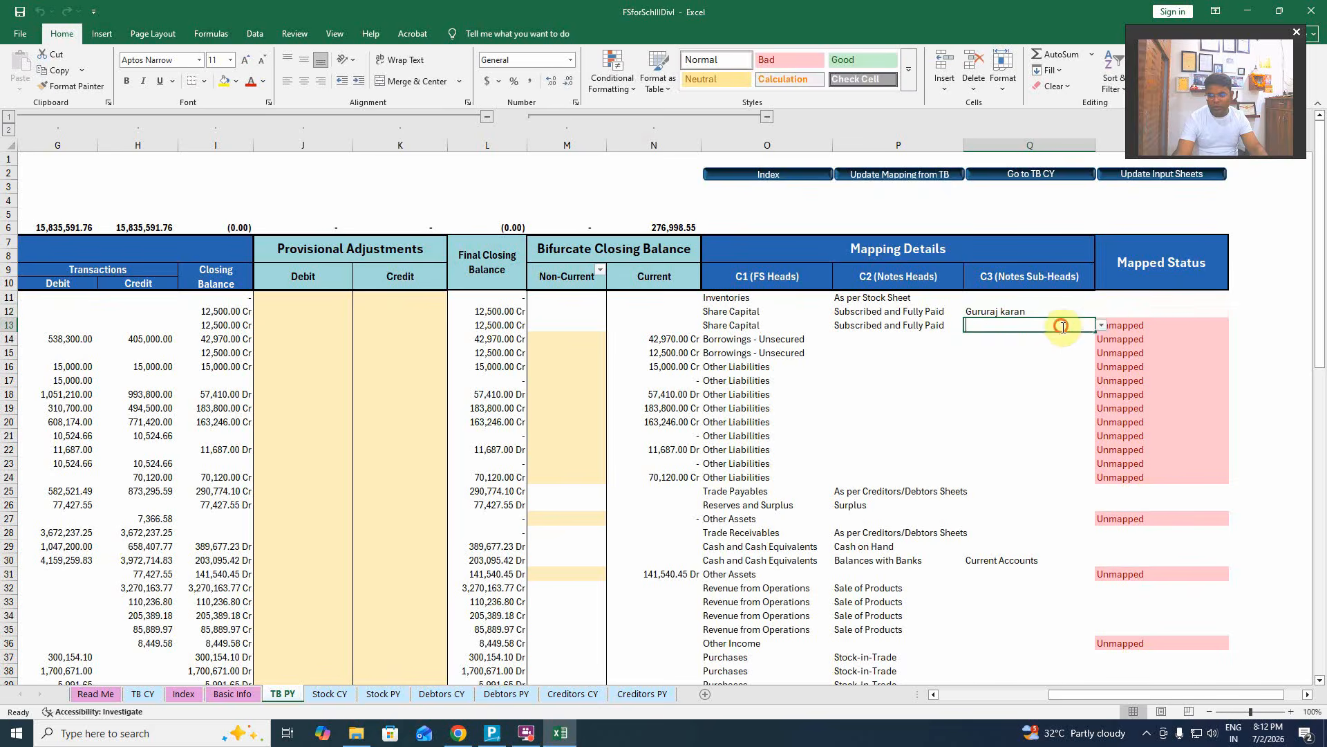
click(1101, 325)
click(1064, 343)
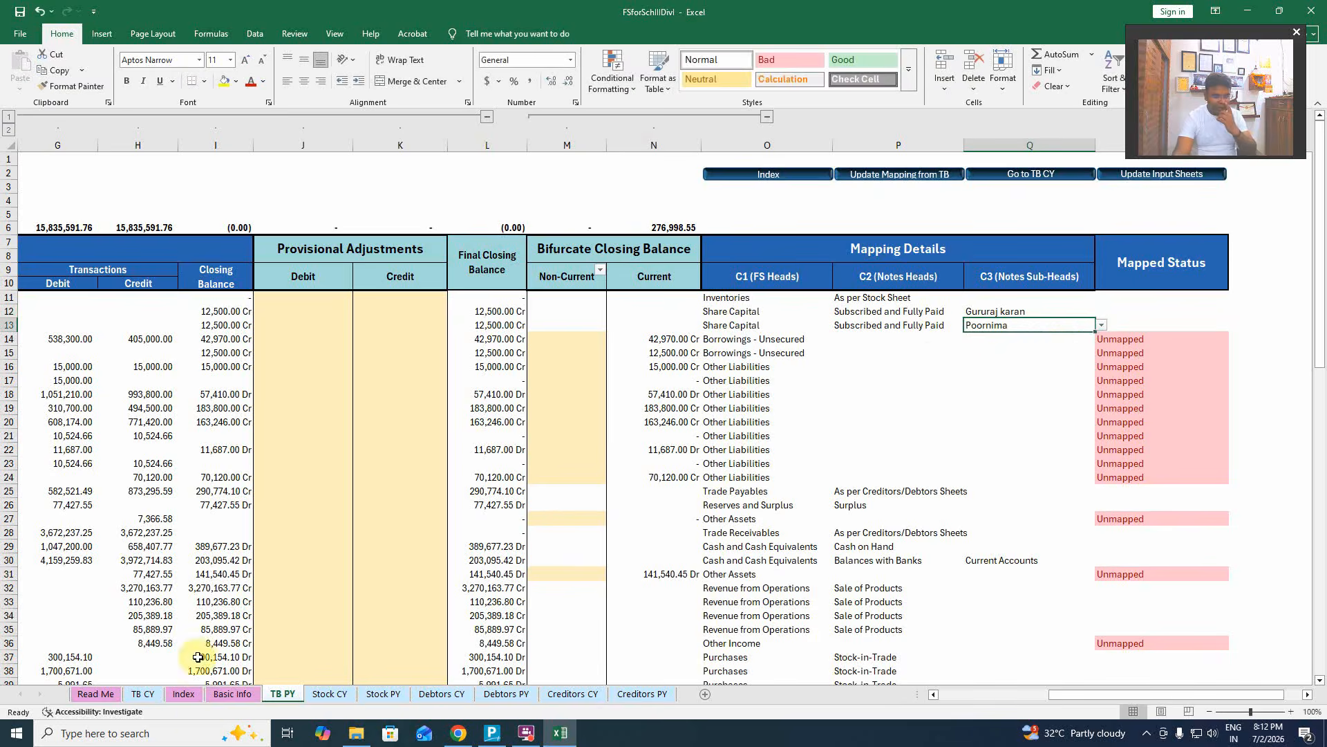
click(232, 694)
scroll(235, 654, down, 4)
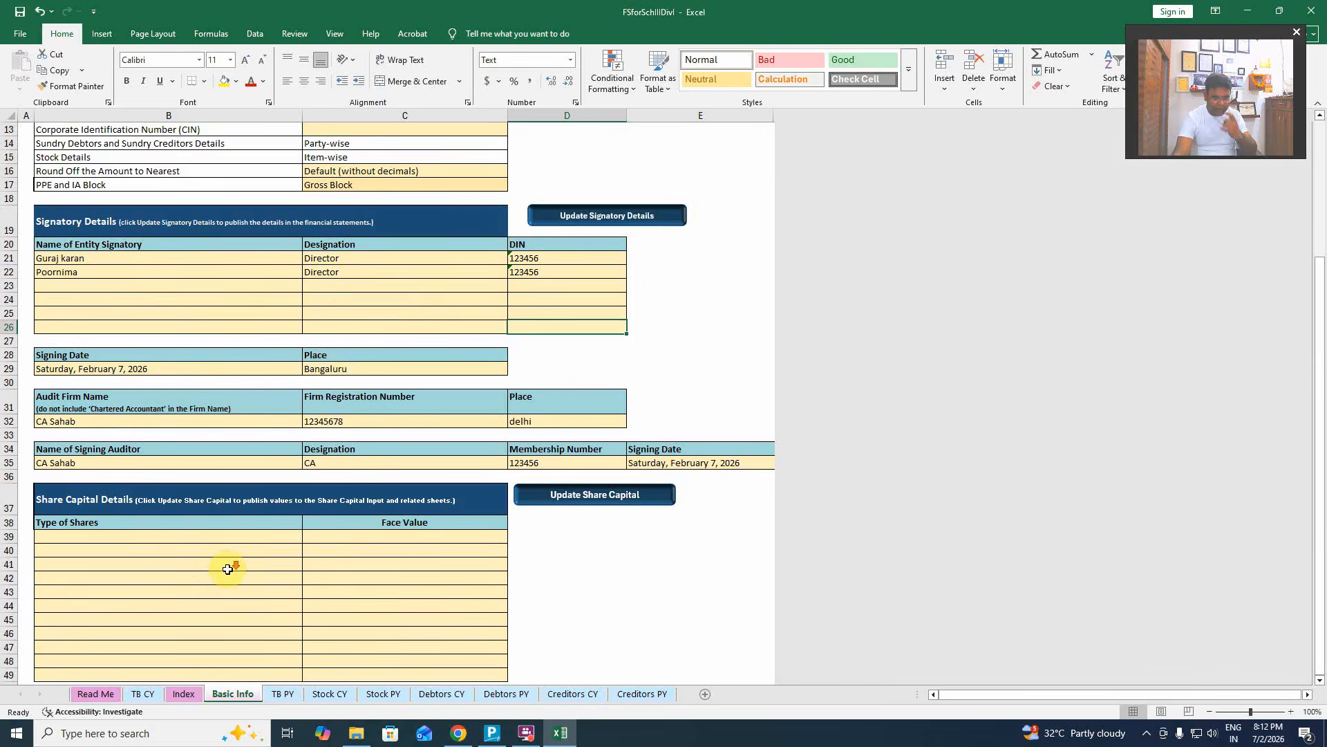
Review the Signatory Details table on Basic Info and return to TB PY.
scroll(228, 568, down, 2)
scroll(233, 570, up, 1)
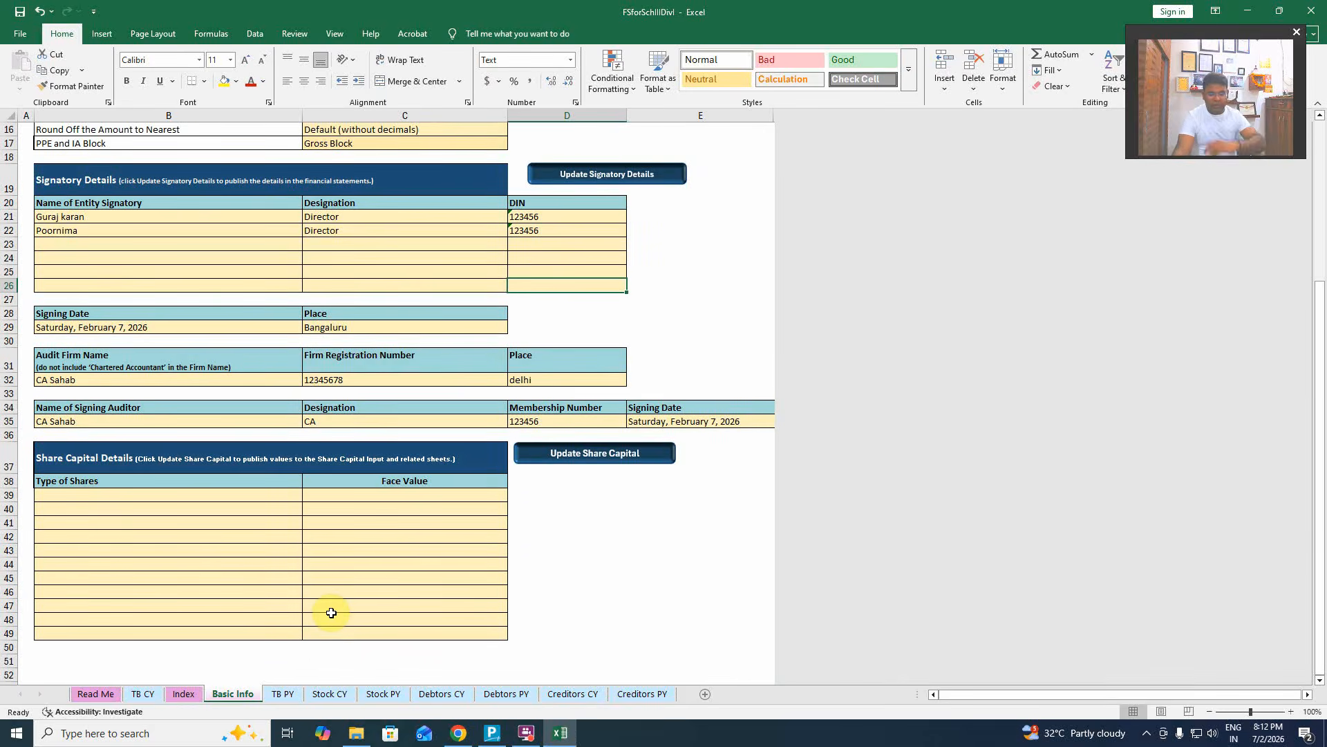
click(282, 693)
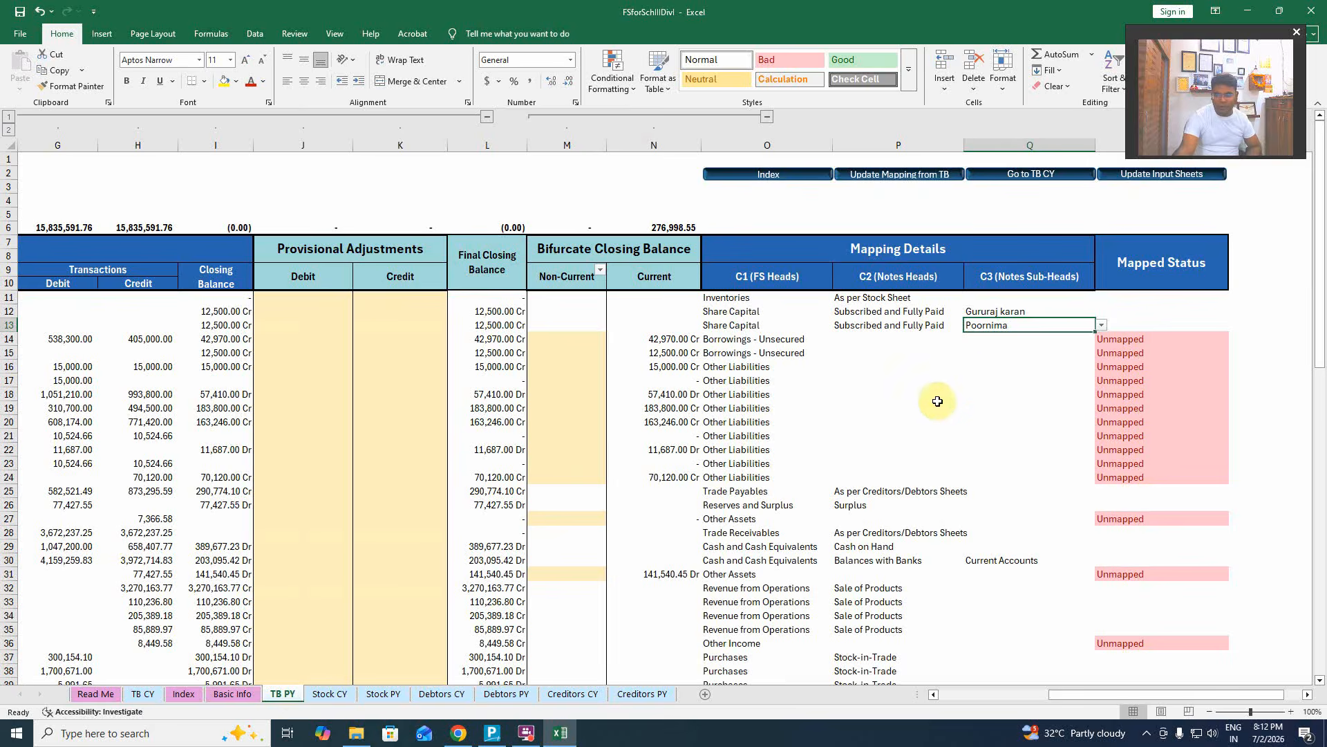
click(984, 364)
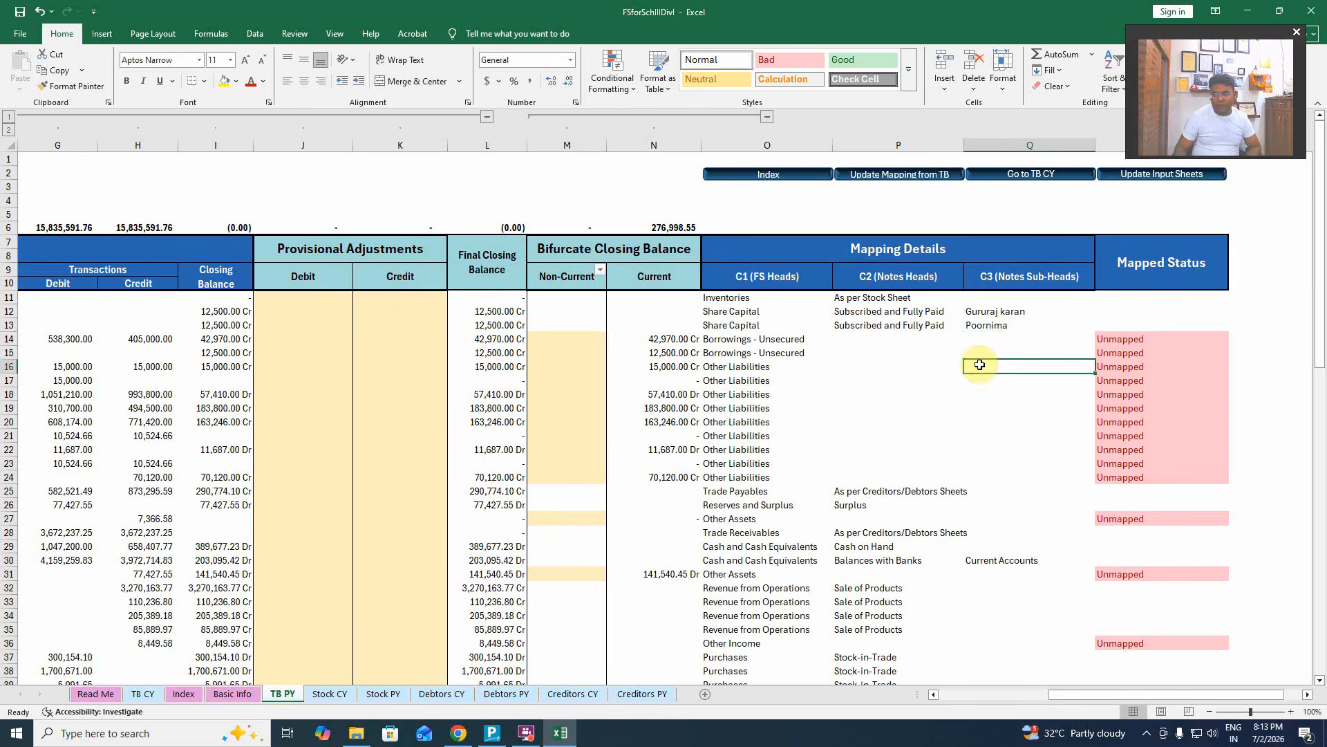
key(Up)
key(Up)
key(Left)
key(Left)
key(Left)
key(Left)
key(Left)
key(Left)
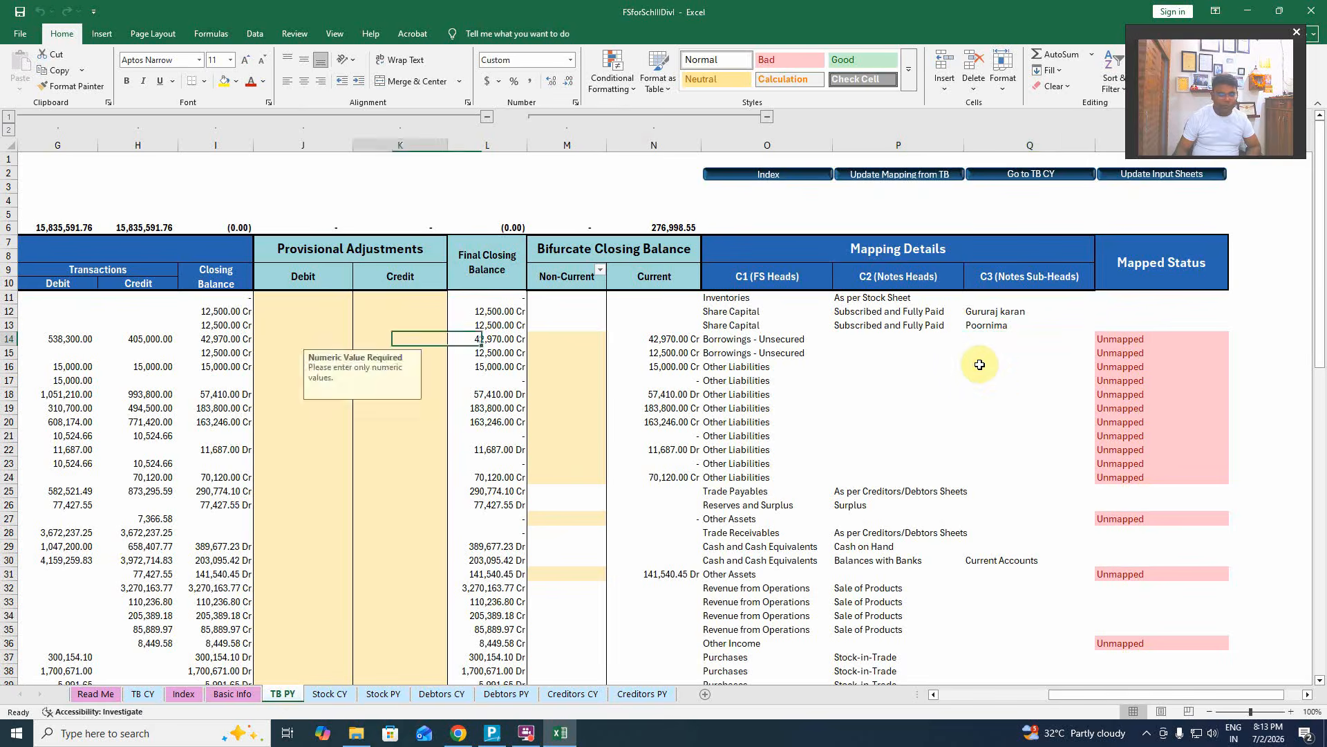
key(Home)
key(Right)
key(Right)
key(Right)
key(Right)
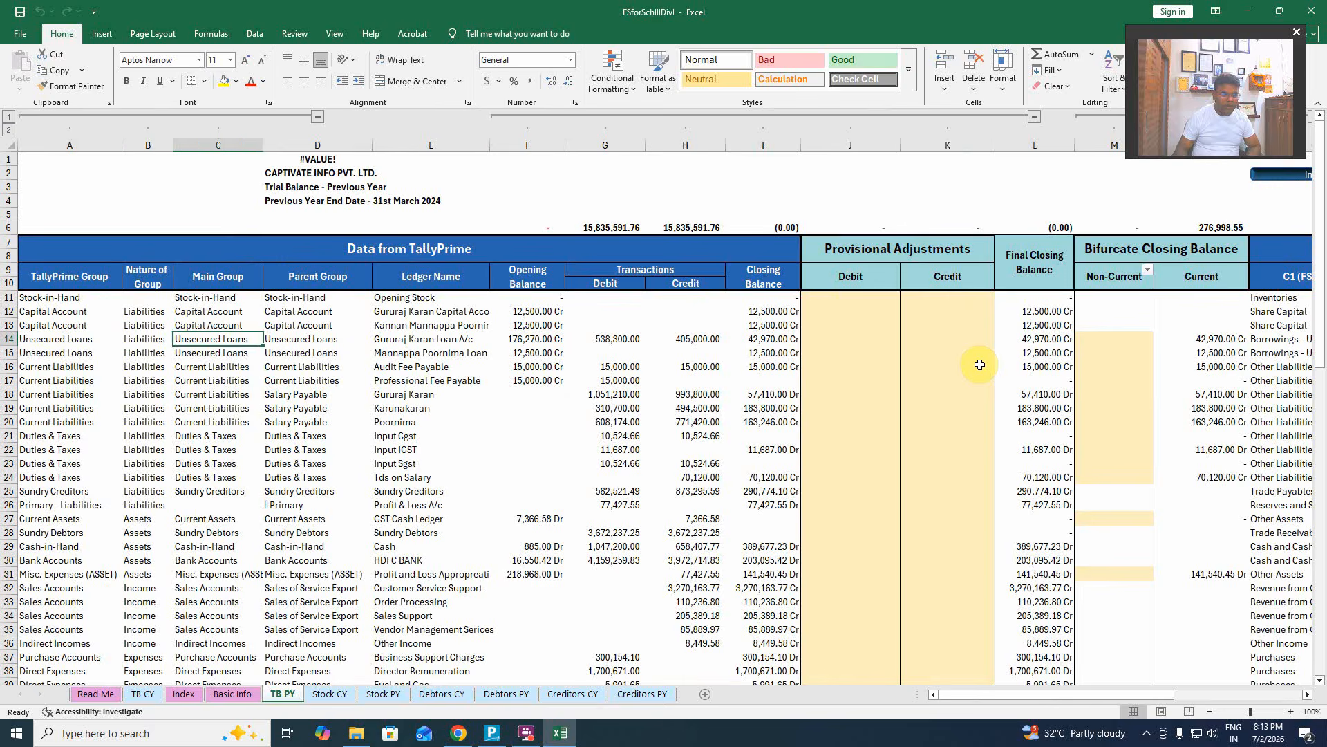
key(Right)
key(Right)
key(Right)
key(Right)
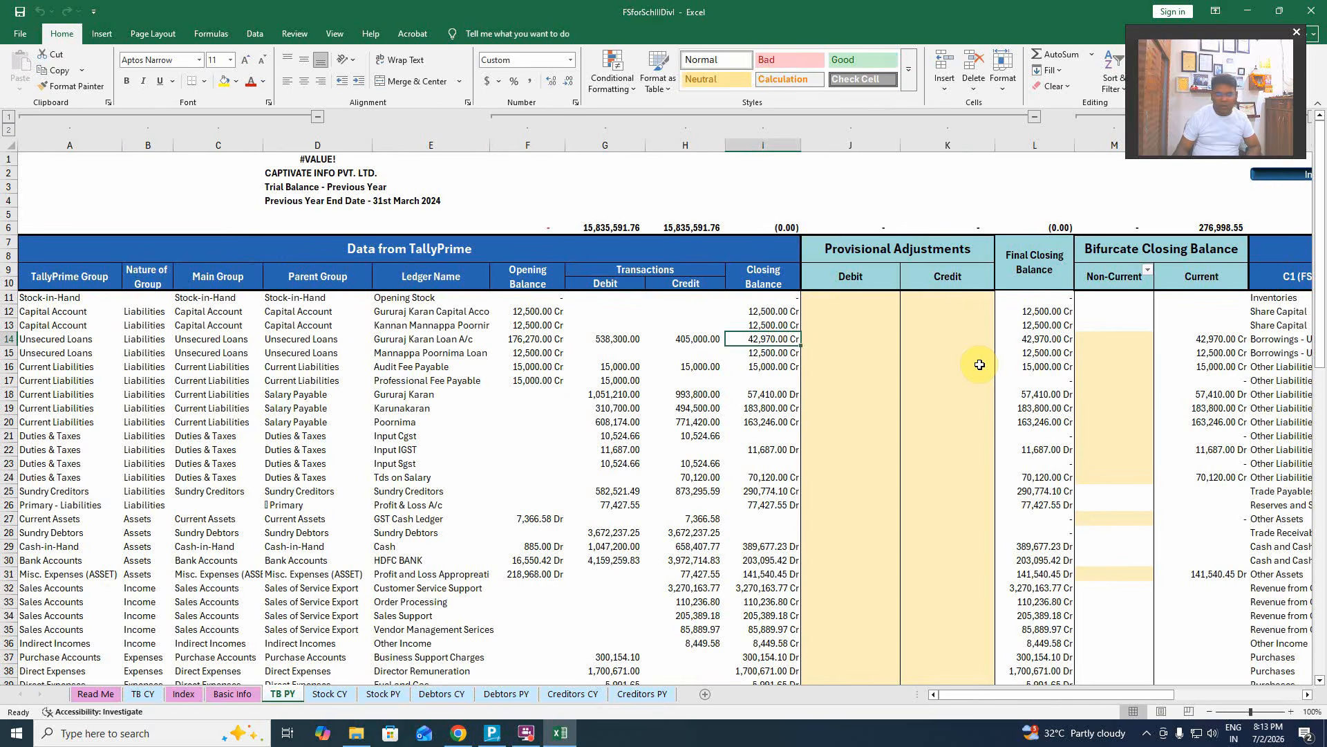
key(Right)
key(Right)
key(Right)
key(Right)
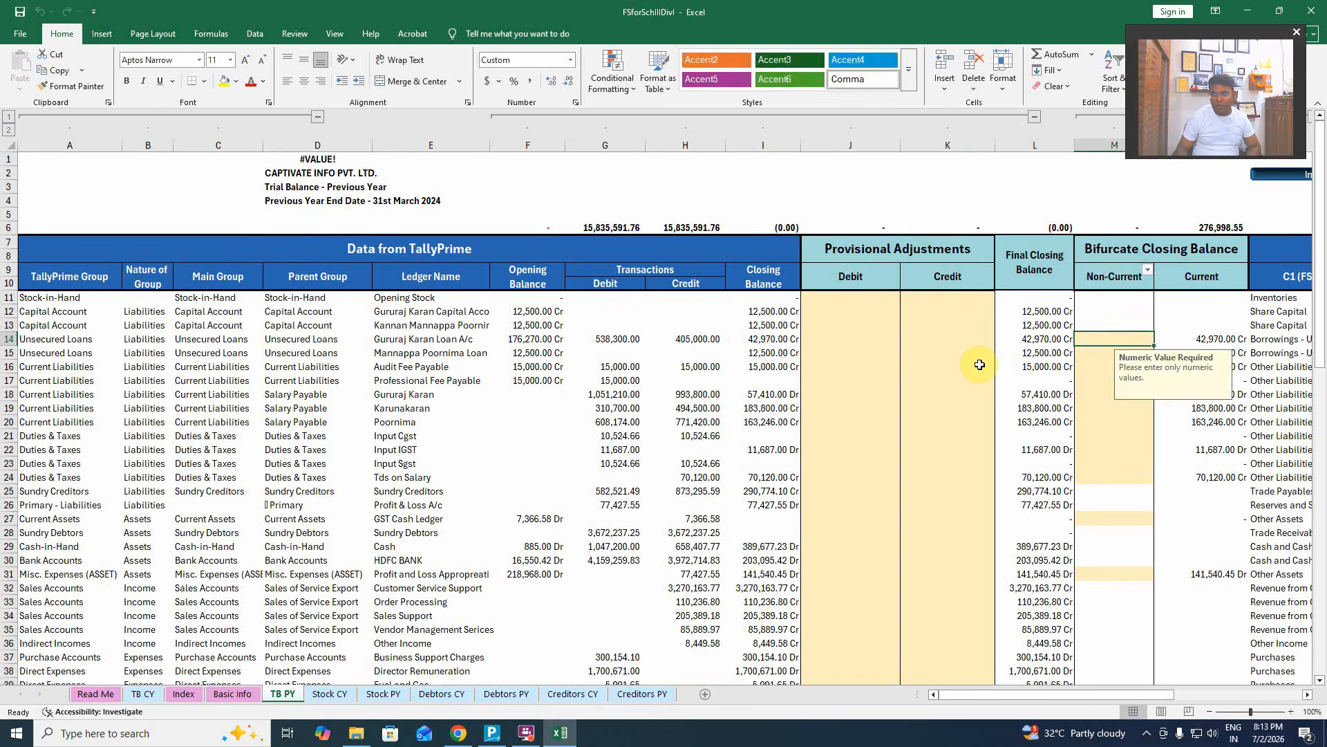
key(Right)
key(Right)
key(Right)
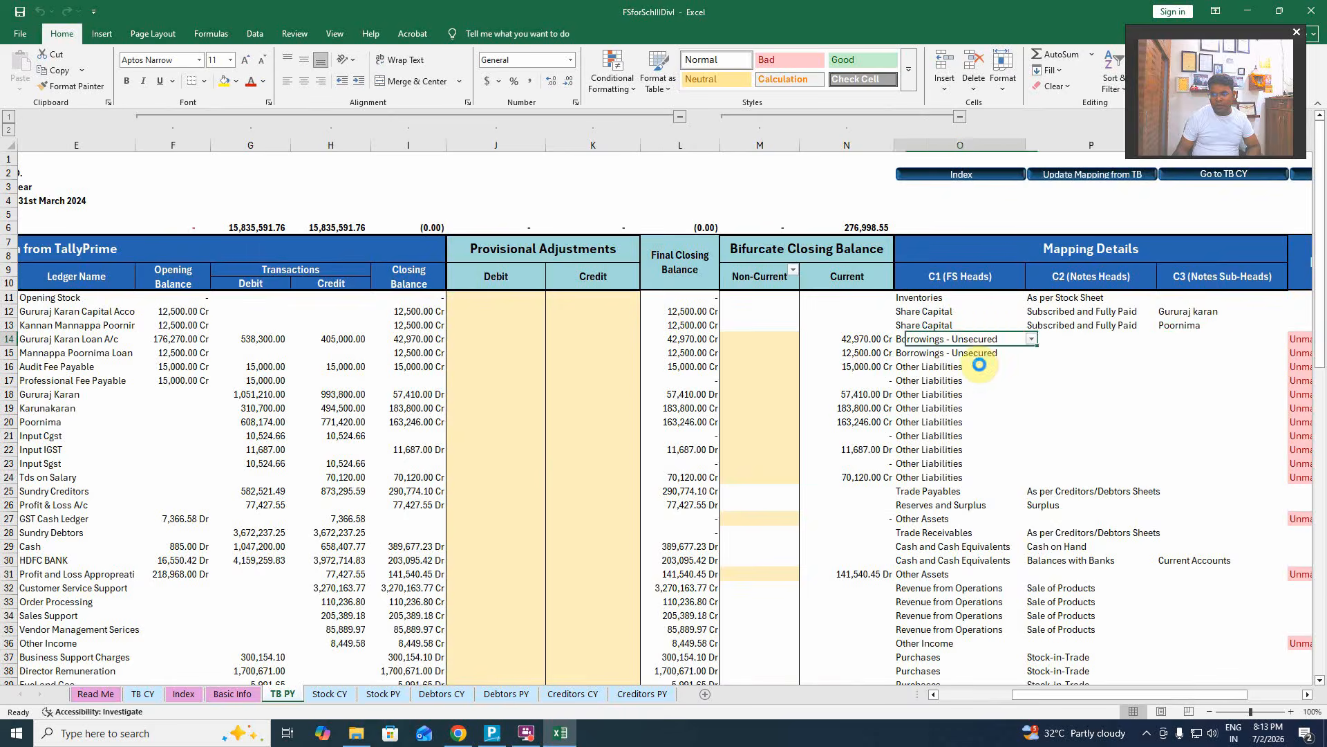
key(Right)
key(Right)
key(Right)
key(Left)
key(Left)
key(Left)
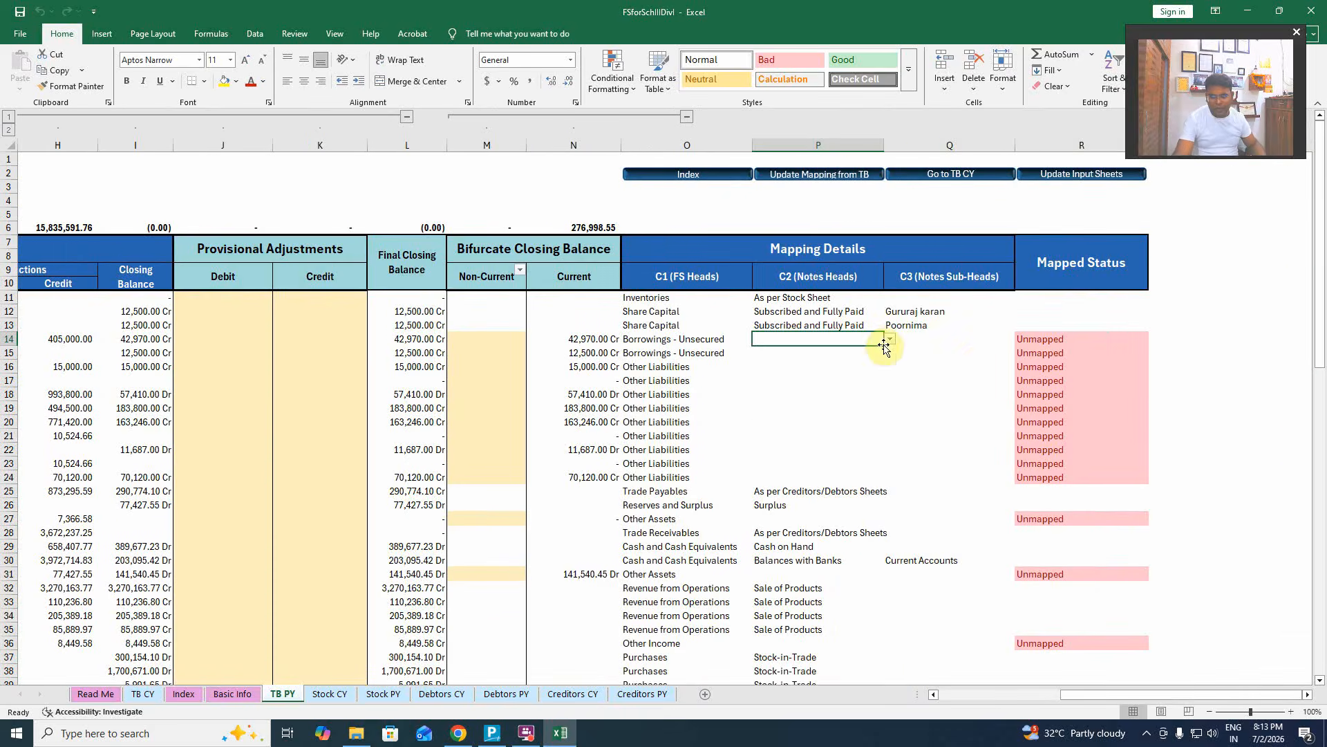
Map row 14's Unsecured Loans ledger to Loans and Advances from Related Parties in P14.
click(887, 340)
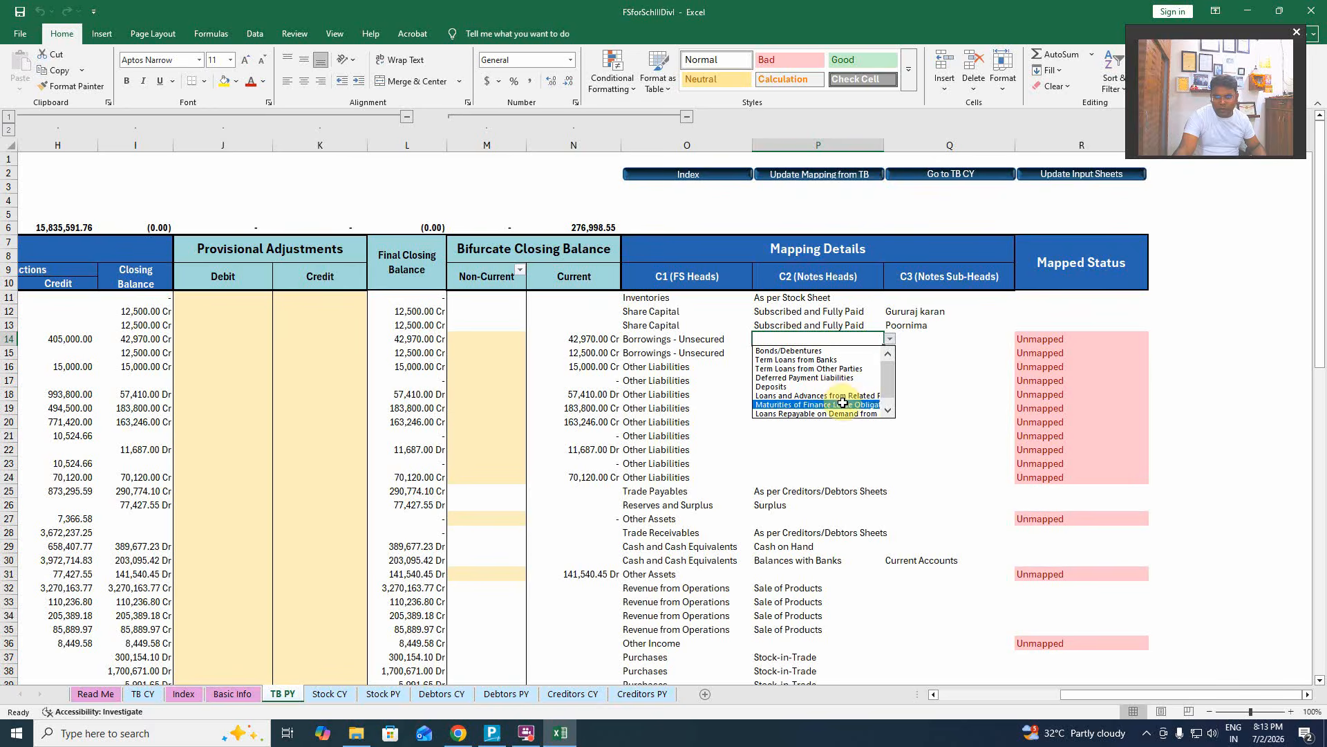
click(876, 396)
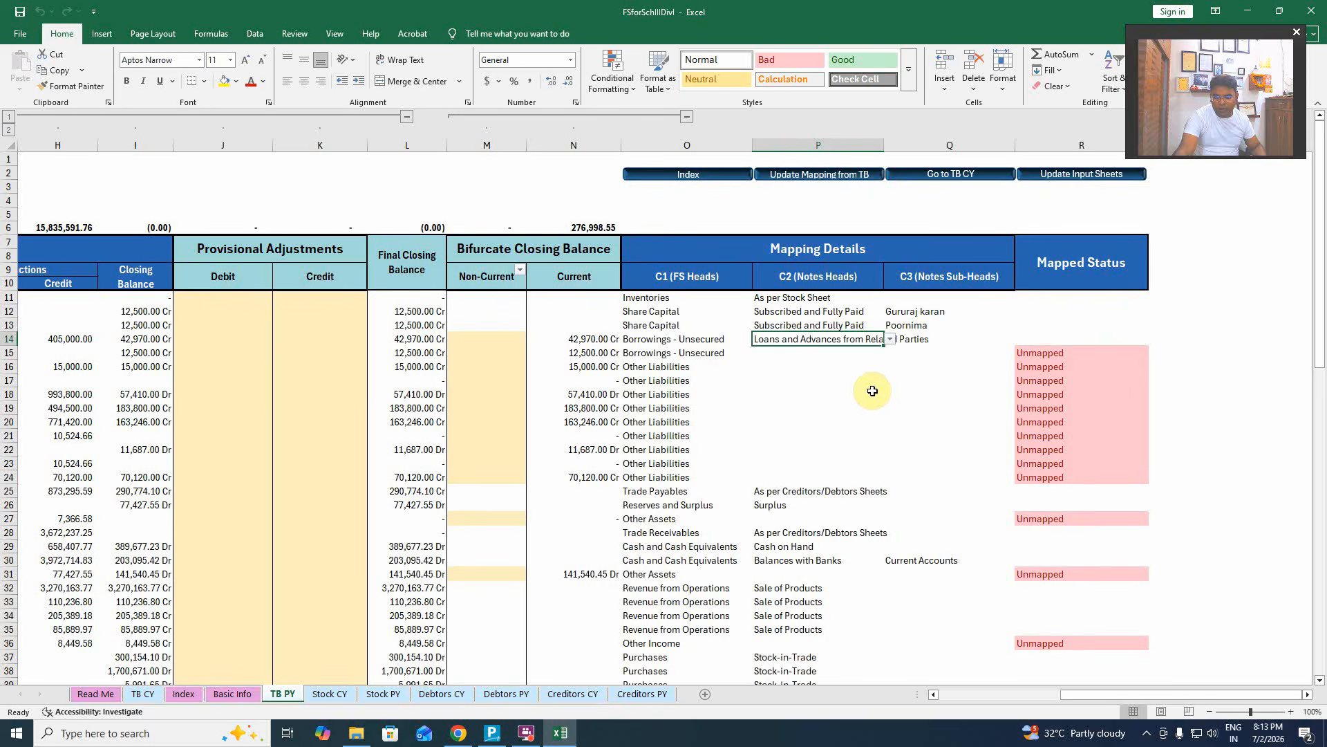
click(934, 337)
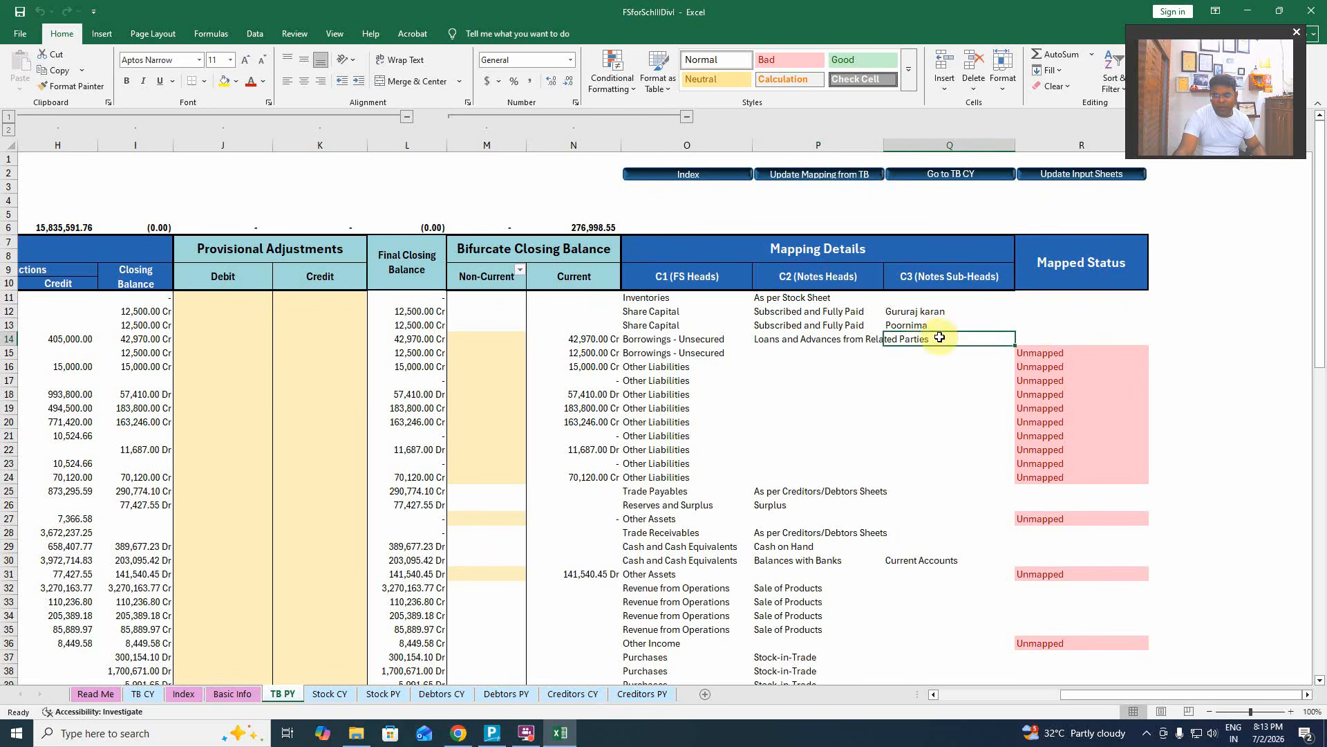
click(934, 380)
click(941, 328)
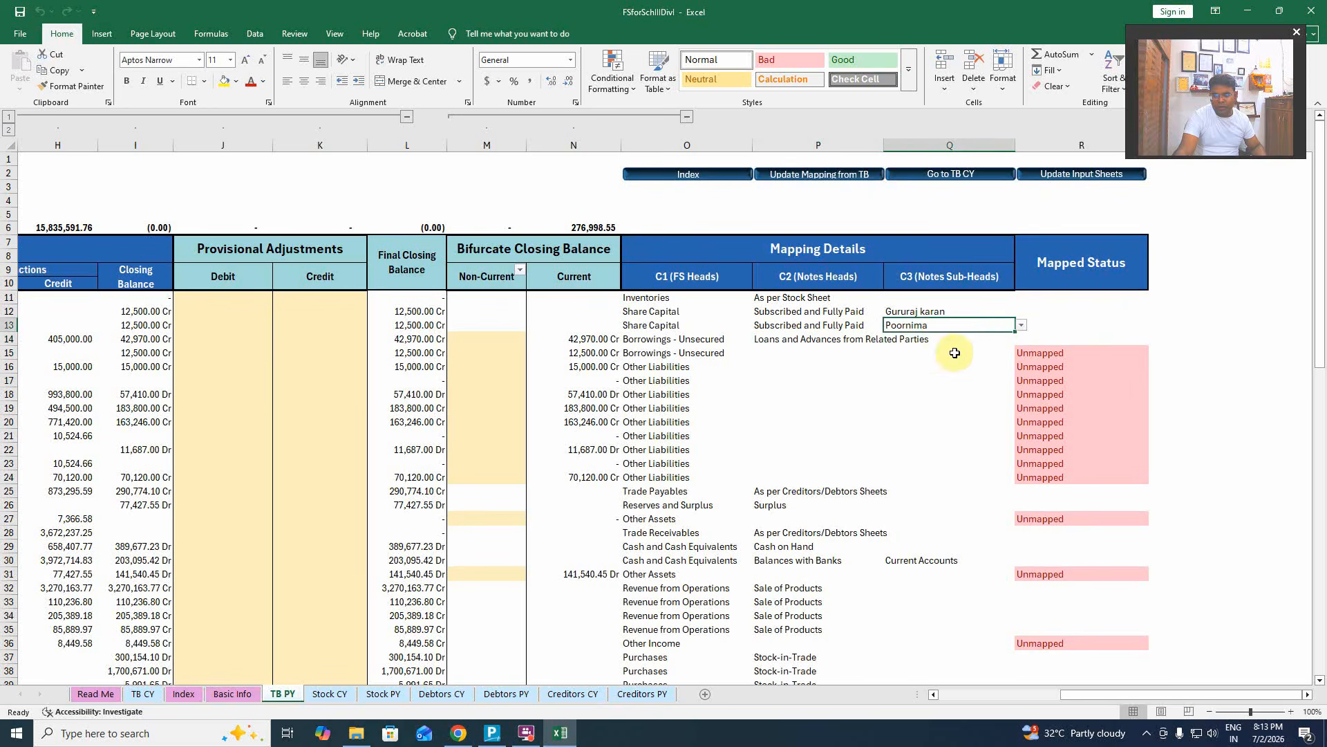
click(932, 340)
click(937, 380)
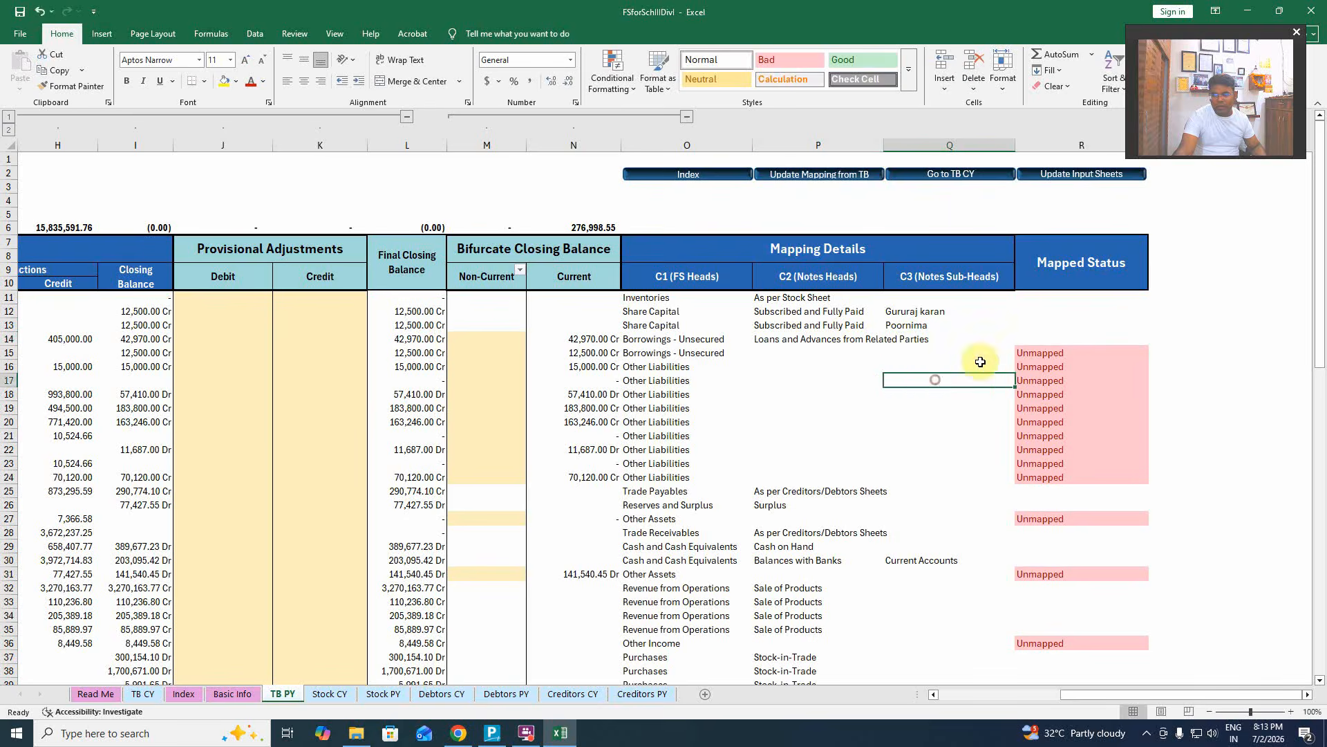
click(981, 338)
click(1077, 340)
Map row 15's Unsecured Loans ledger to Loans and Advances from Related Parties too.
click(788, 352)
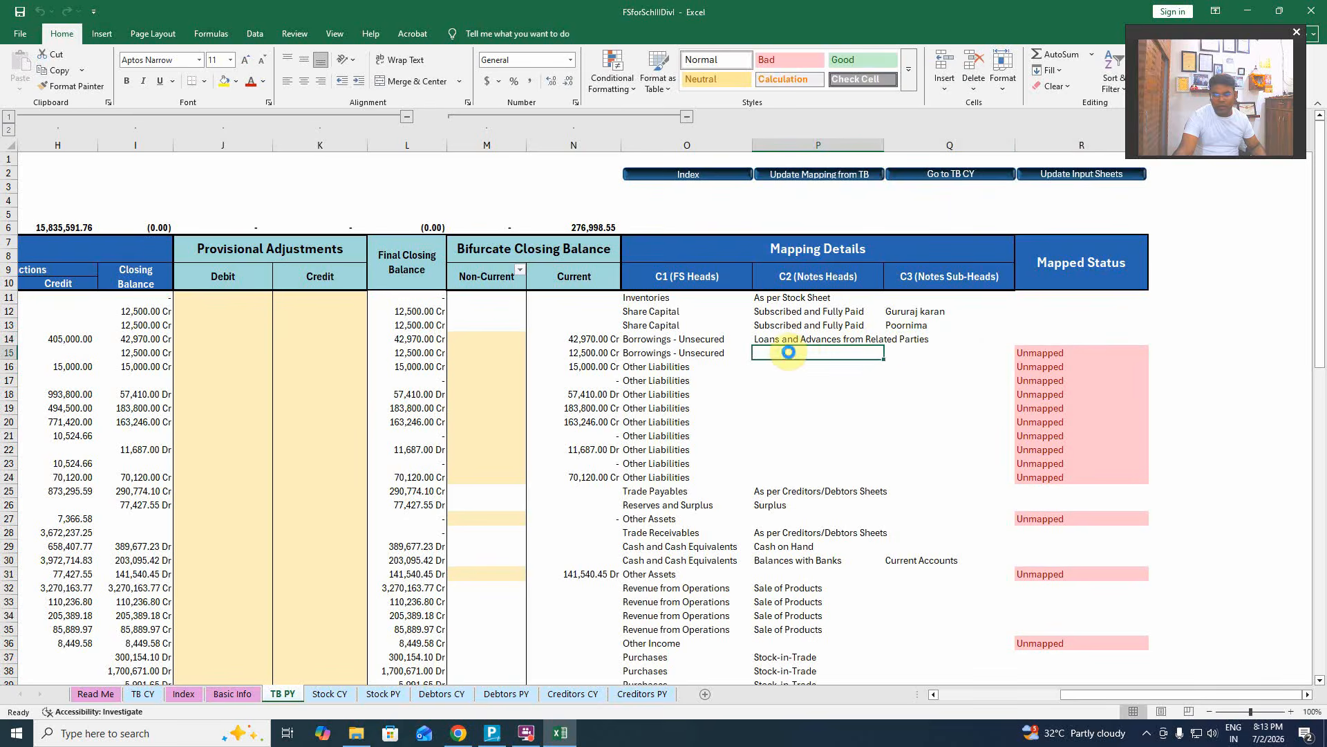
click(890, 353)
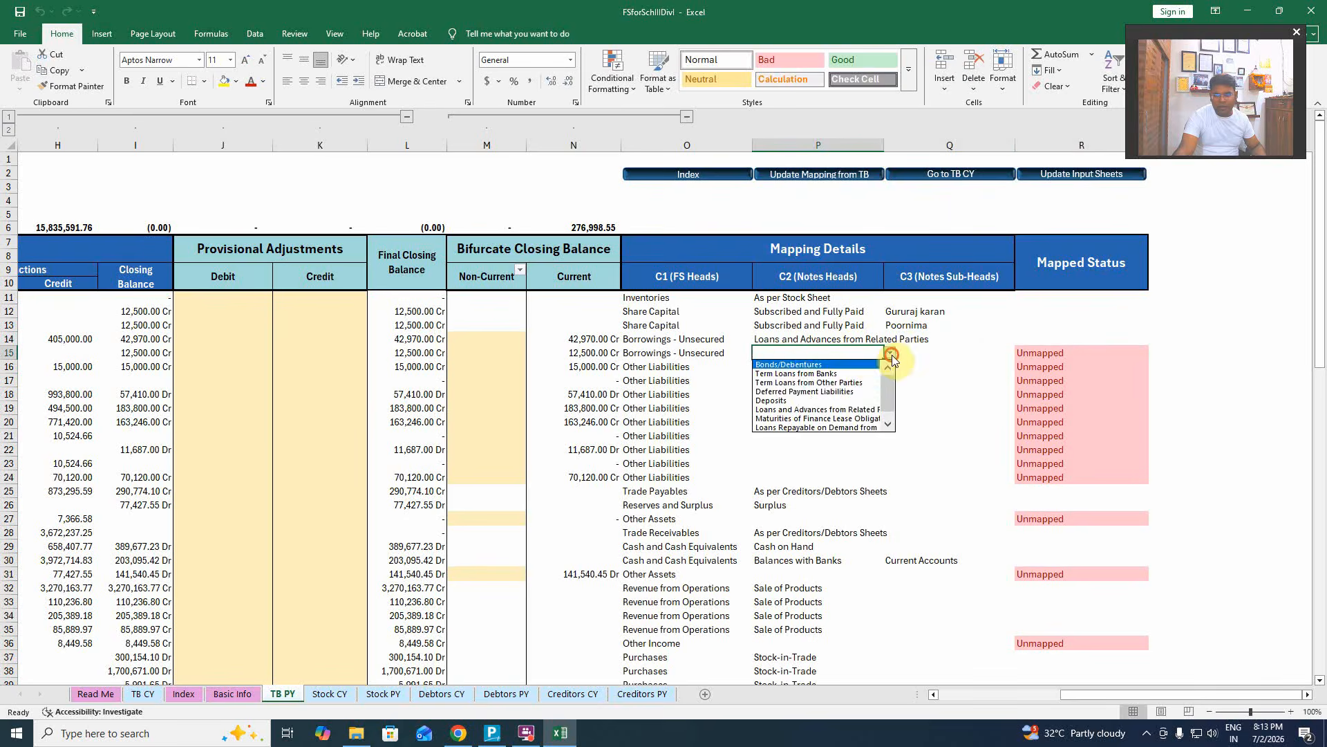
click(857, 410)
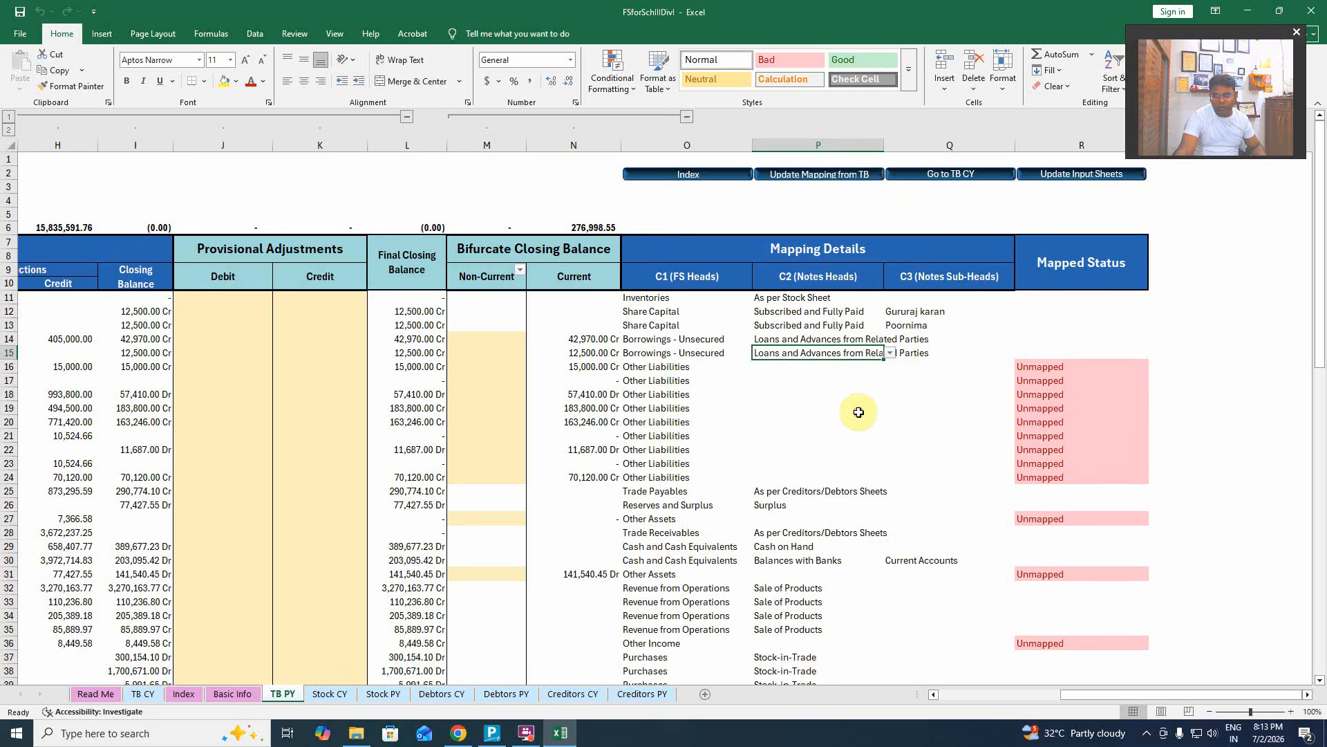
click(899, 380)
click(803, 368)
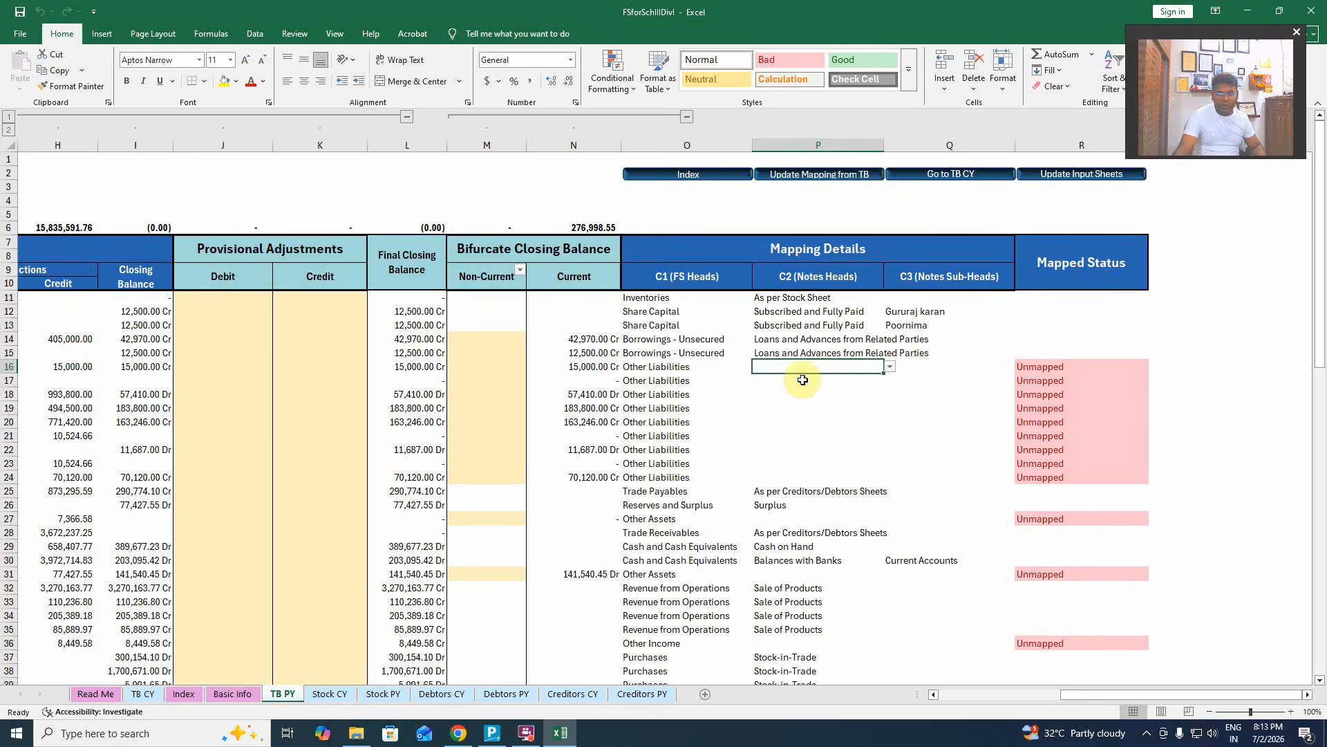
key(Left)
key(Left)
key(Left)
key(Left)
key(Left)
key(Left)
key(Left)
key(Left)
key(Left)
key(Left)
key(Left)
key(Left)
key(Left)
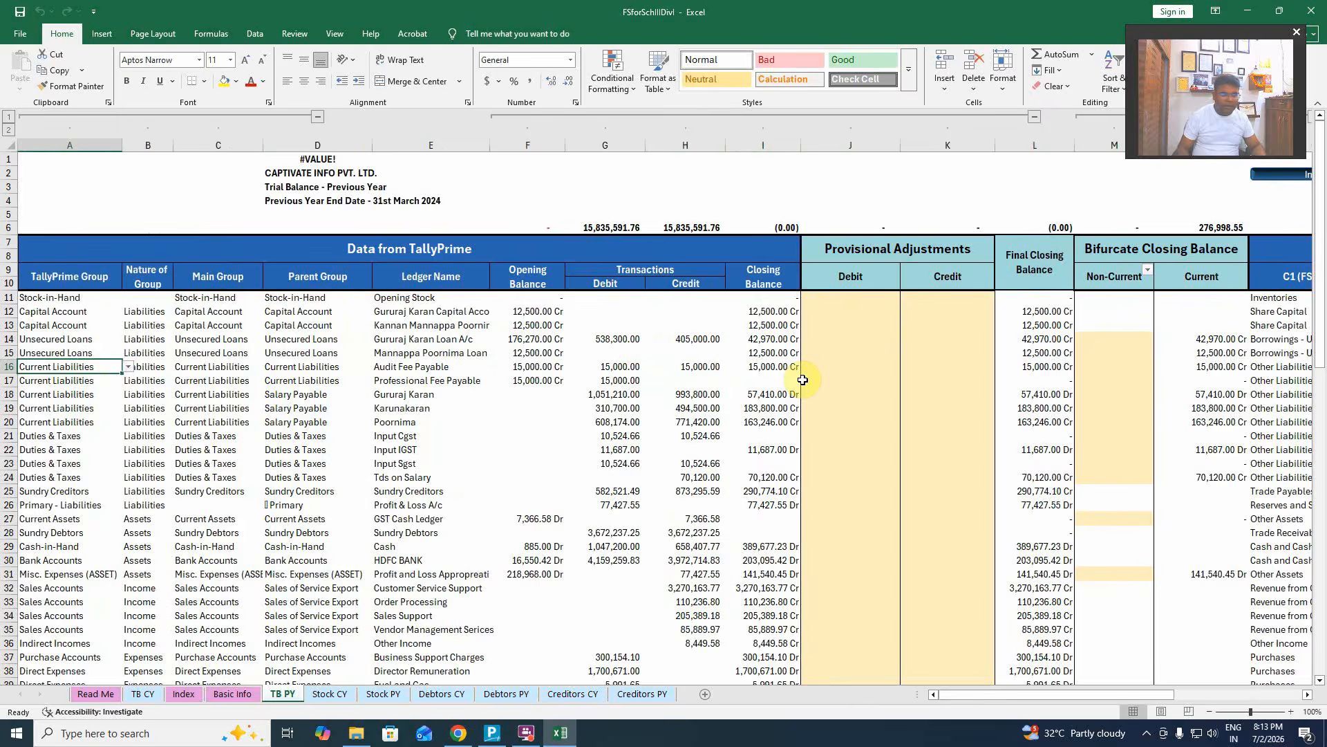
key(Right)
key(Right)
key(Right)
key(Right)
key(Right)
key(Right)
key(Right)
key(Right)
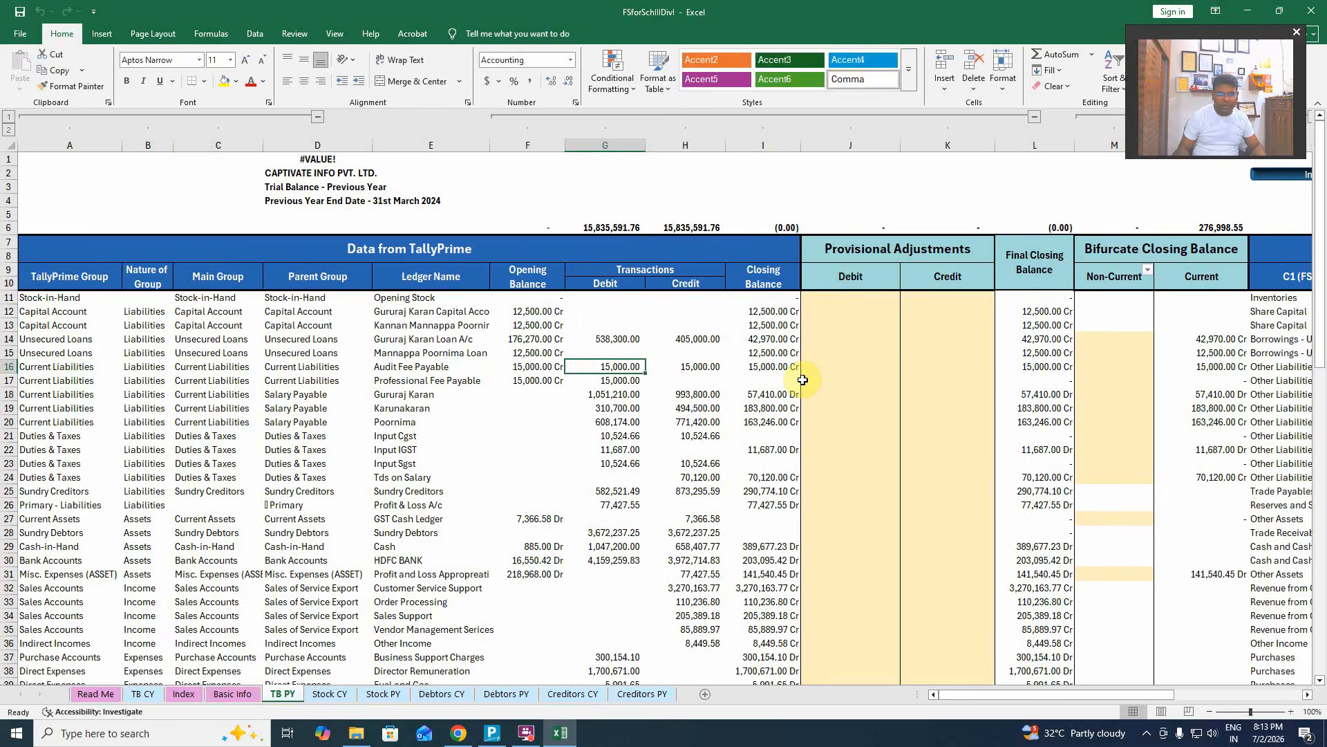
Choose Salaries Payable from P16's notes head list for the Audit Fee Payable ledger.
key(Right)
key(Right)
key(Right)
key(Right)
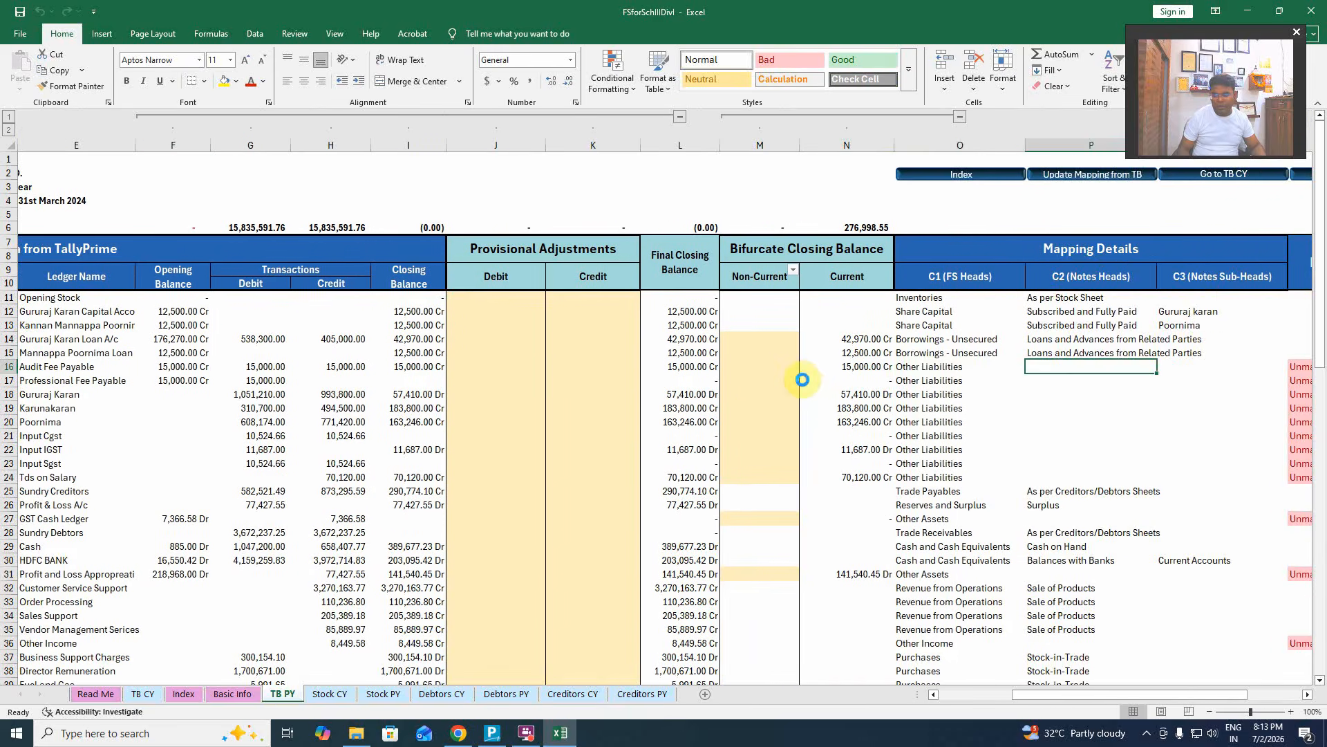
key(Right)
key(Right)
key(Left)
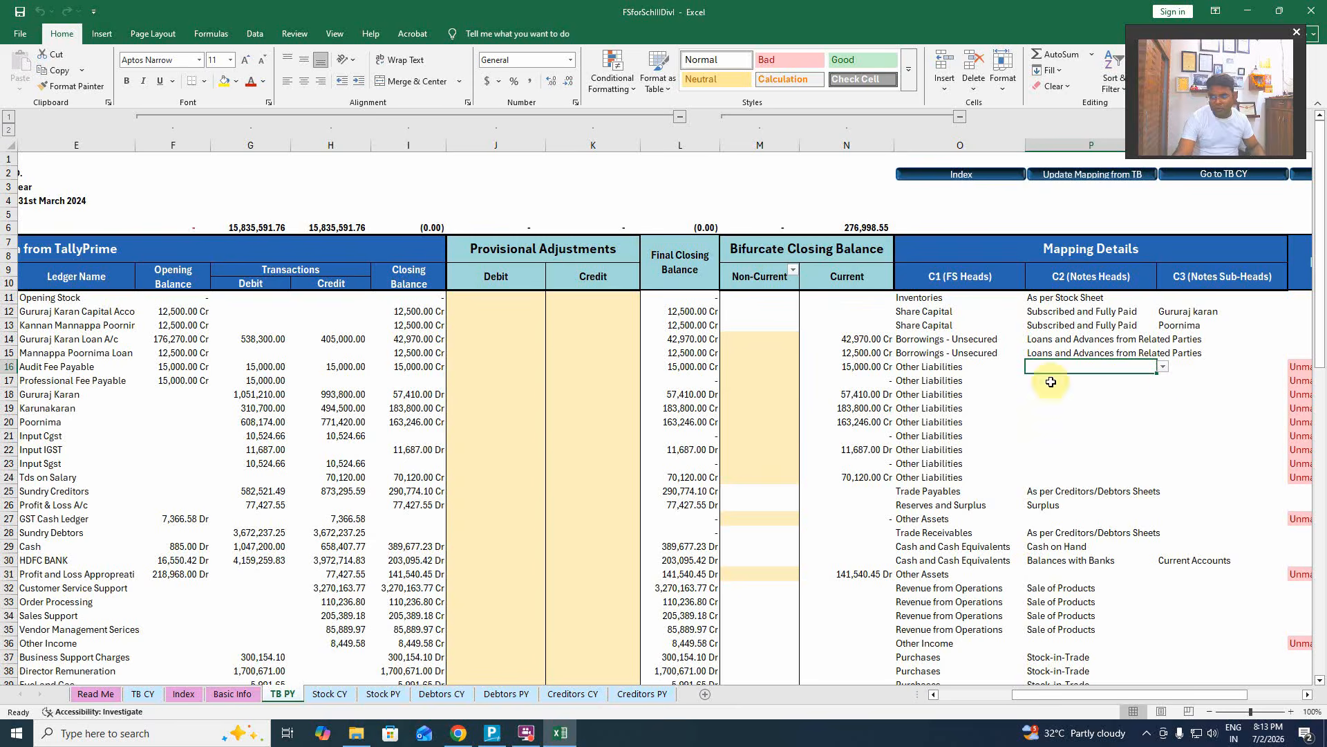
click(1163, 366)
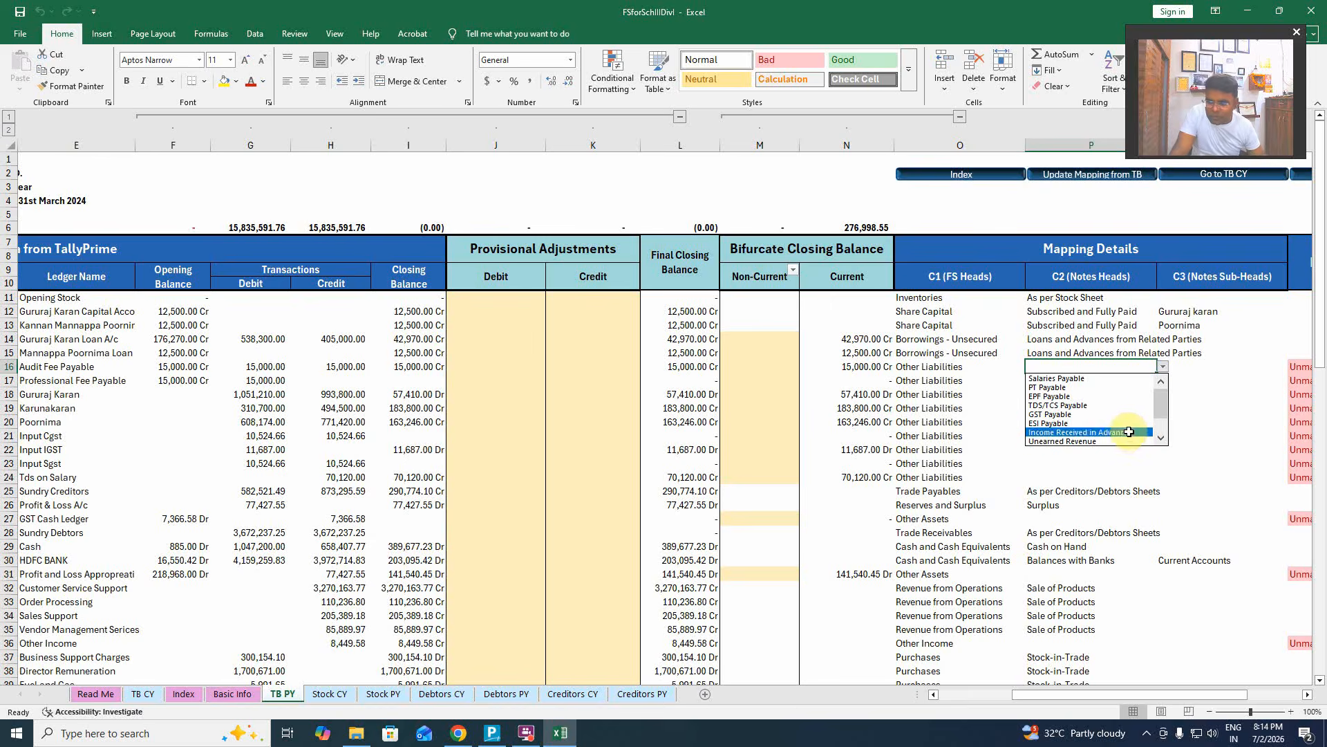
drag(1161, 403, 1161, 419)
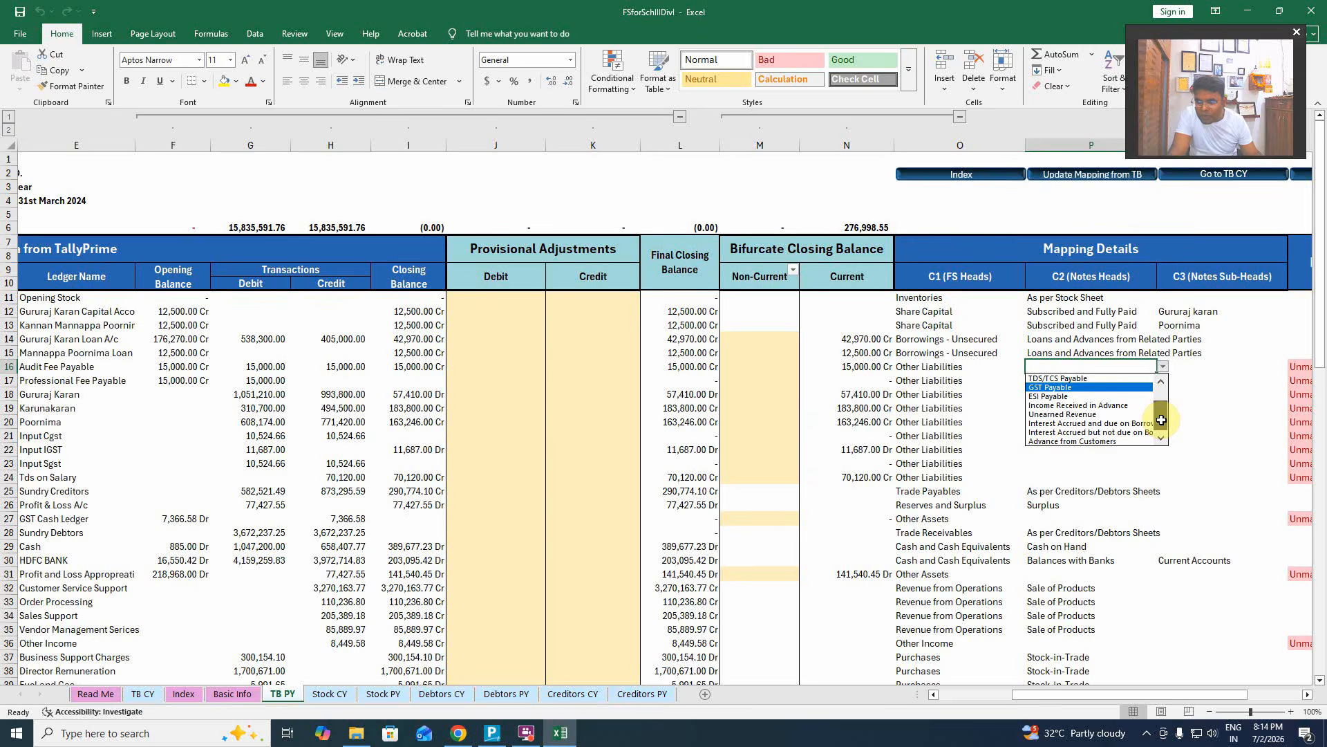
drag(1161, 420, 1161, 401)
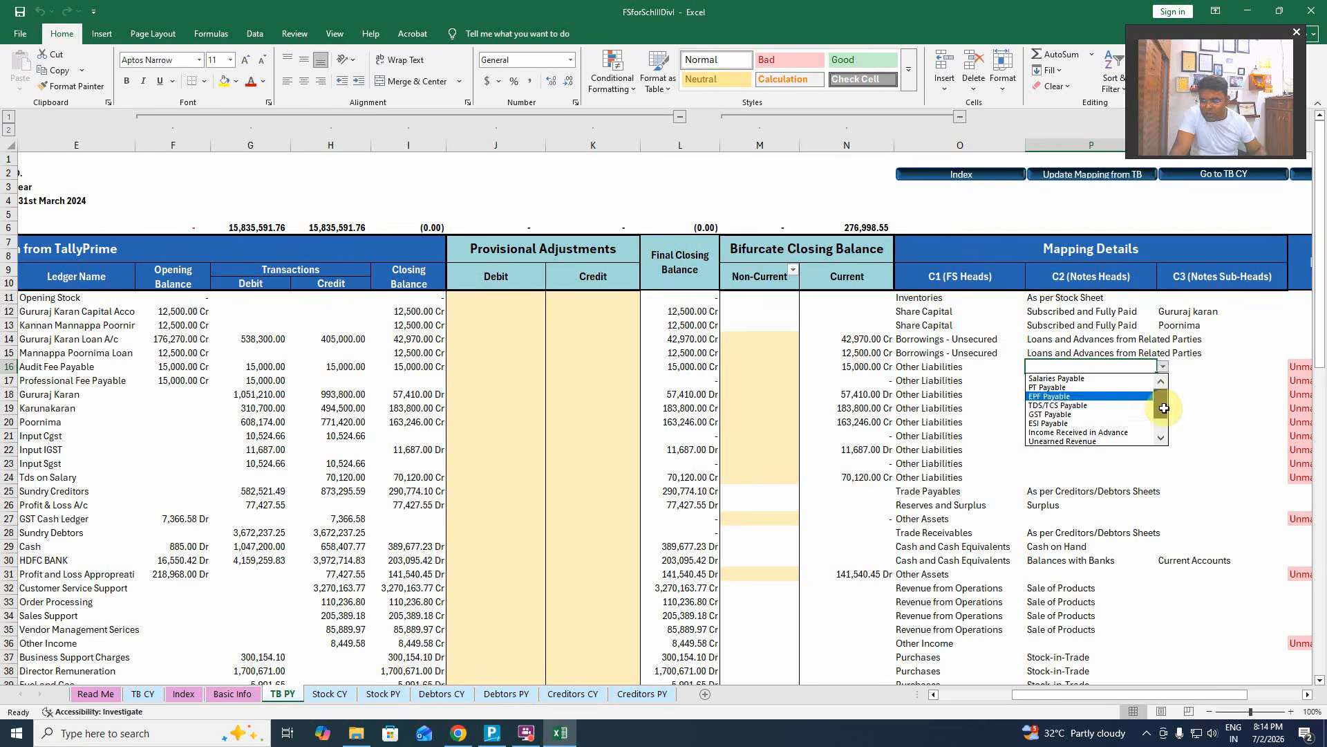
click(1067, 379)
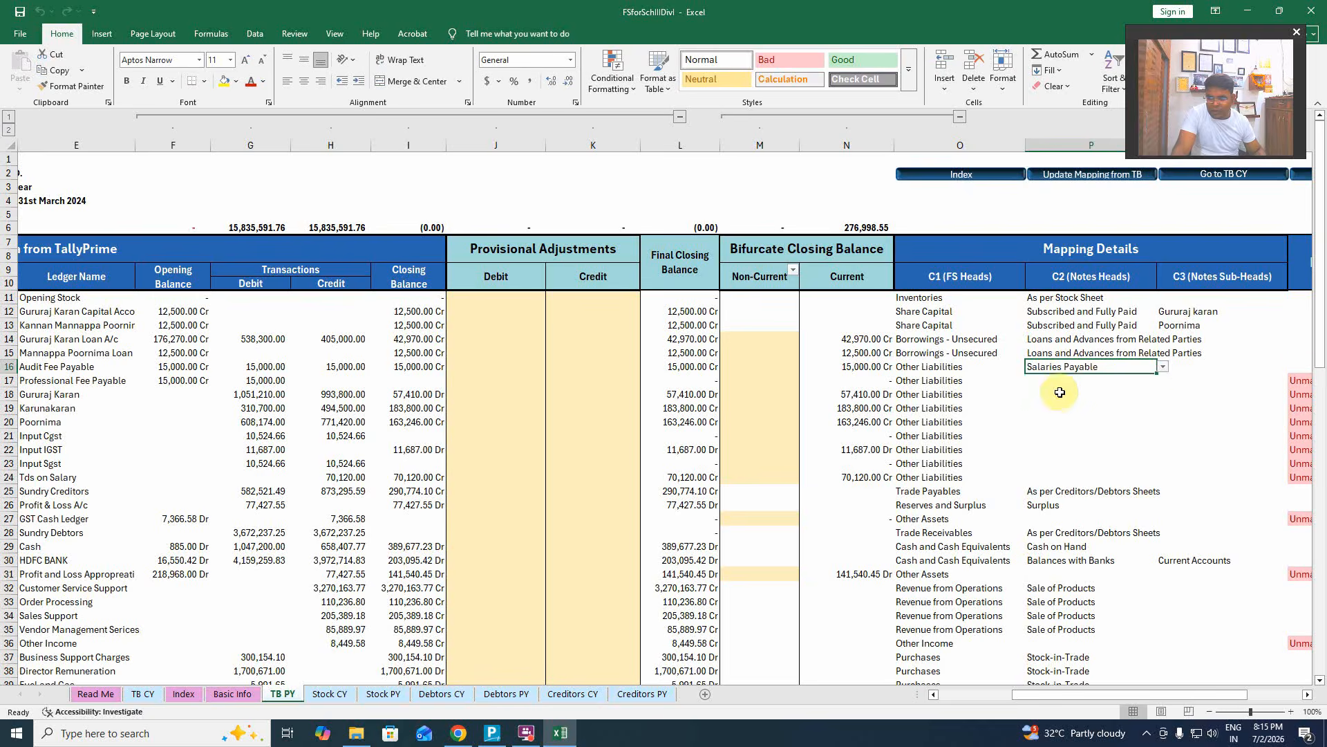
click(1058, 395)
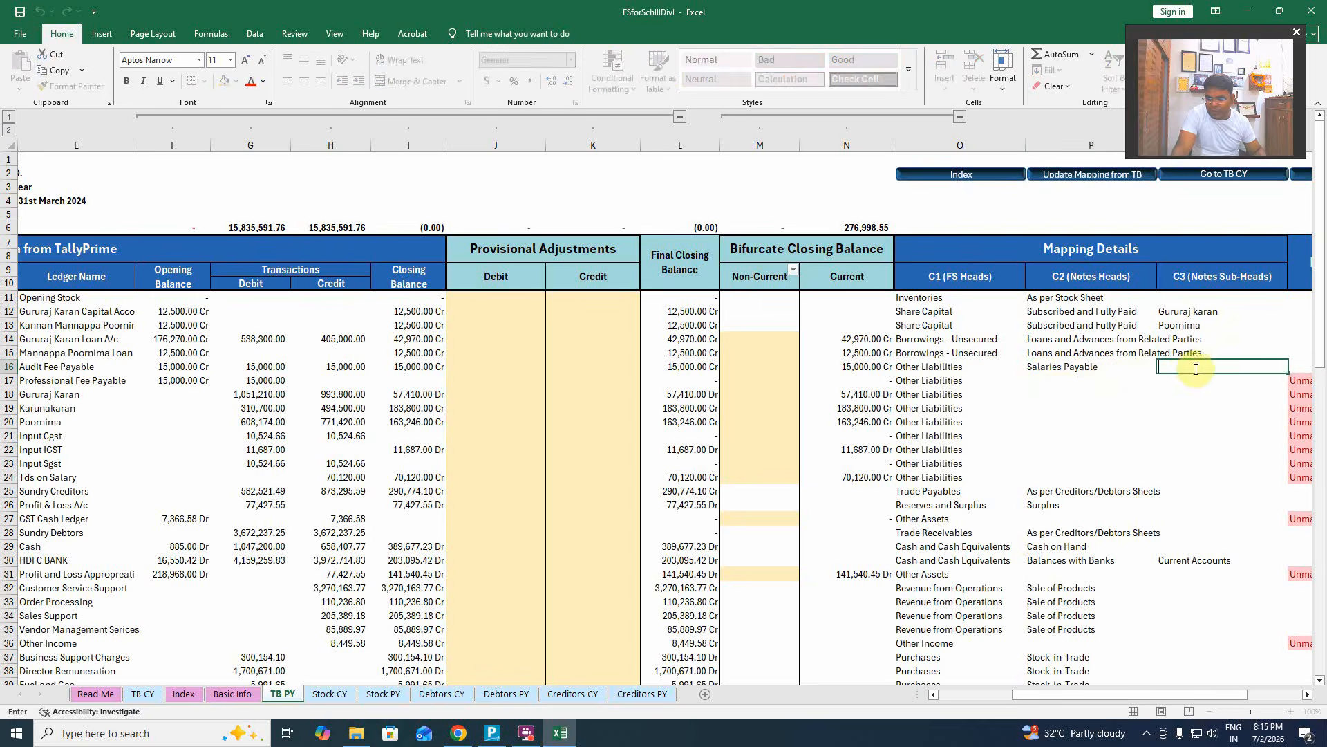
click(1113, 367)
click(1169, 369)
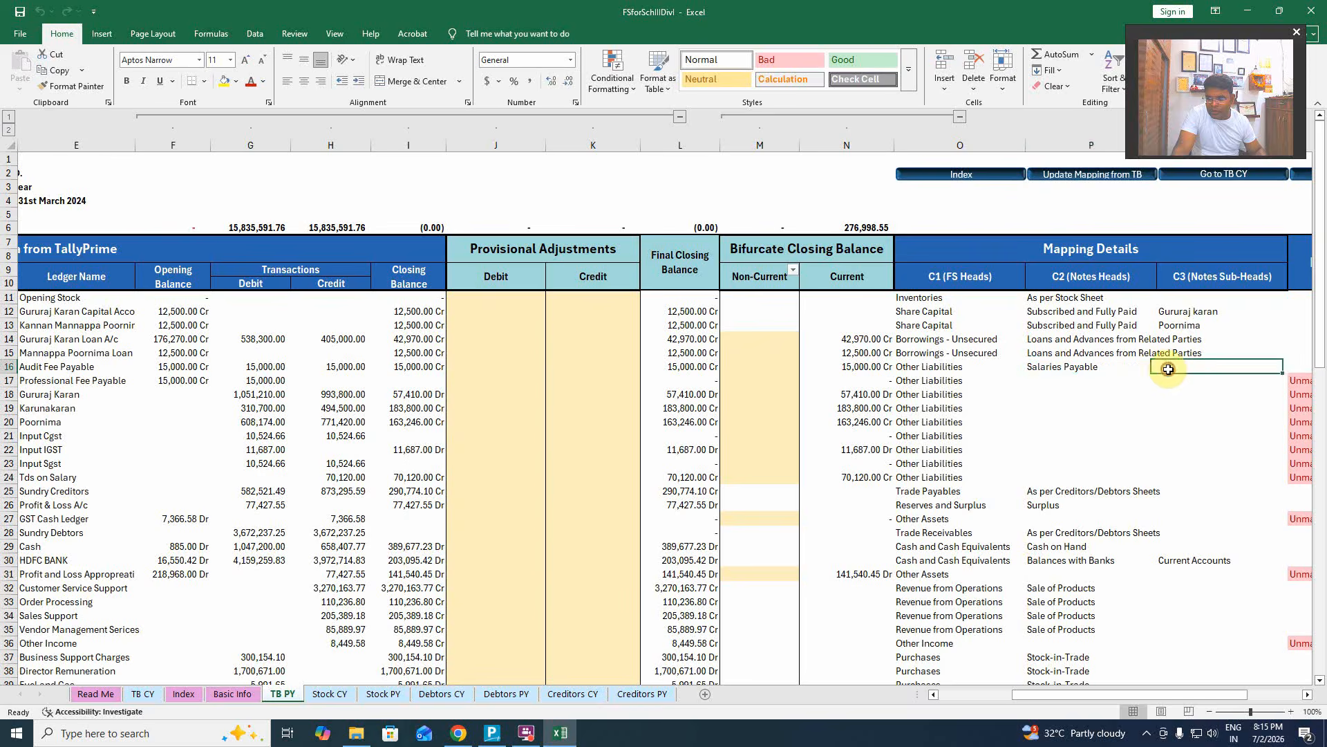
click(1125, 367)
click(1163, 367)
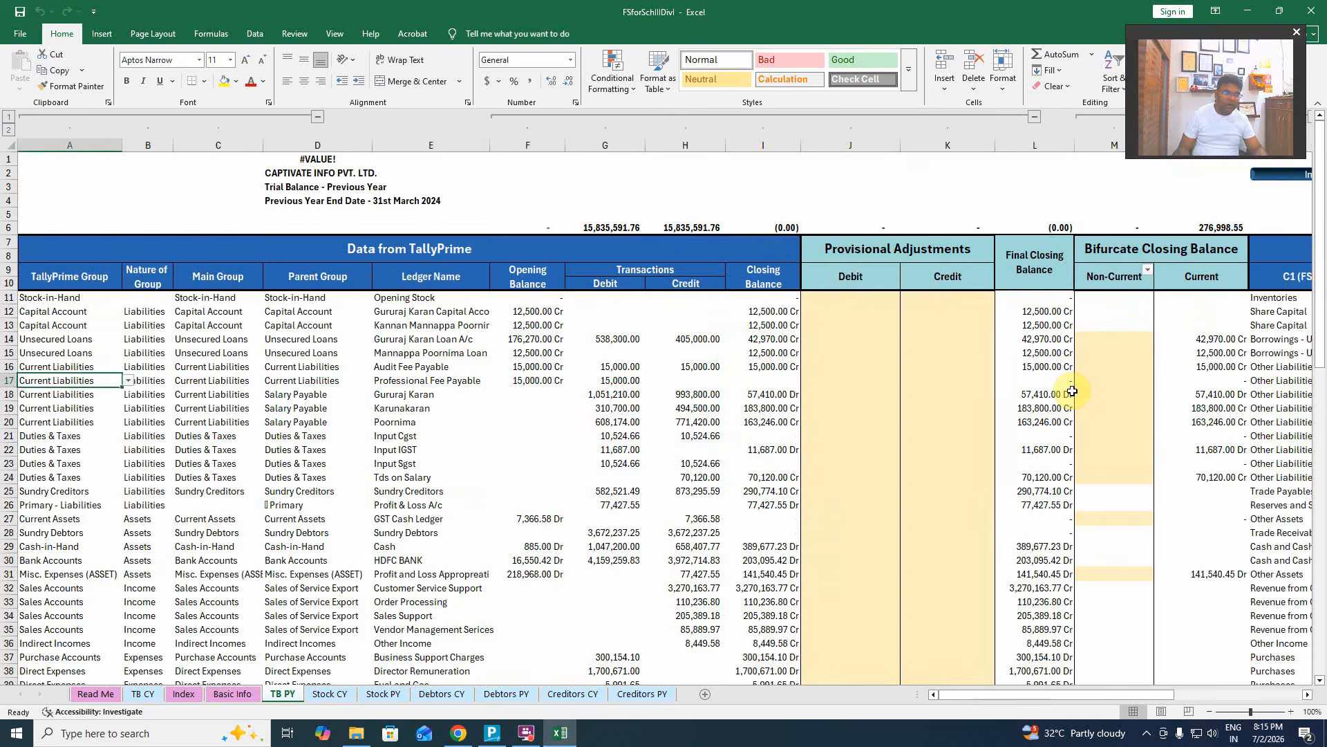
key(Right)
key(Right)
key(Right)
key(Right)
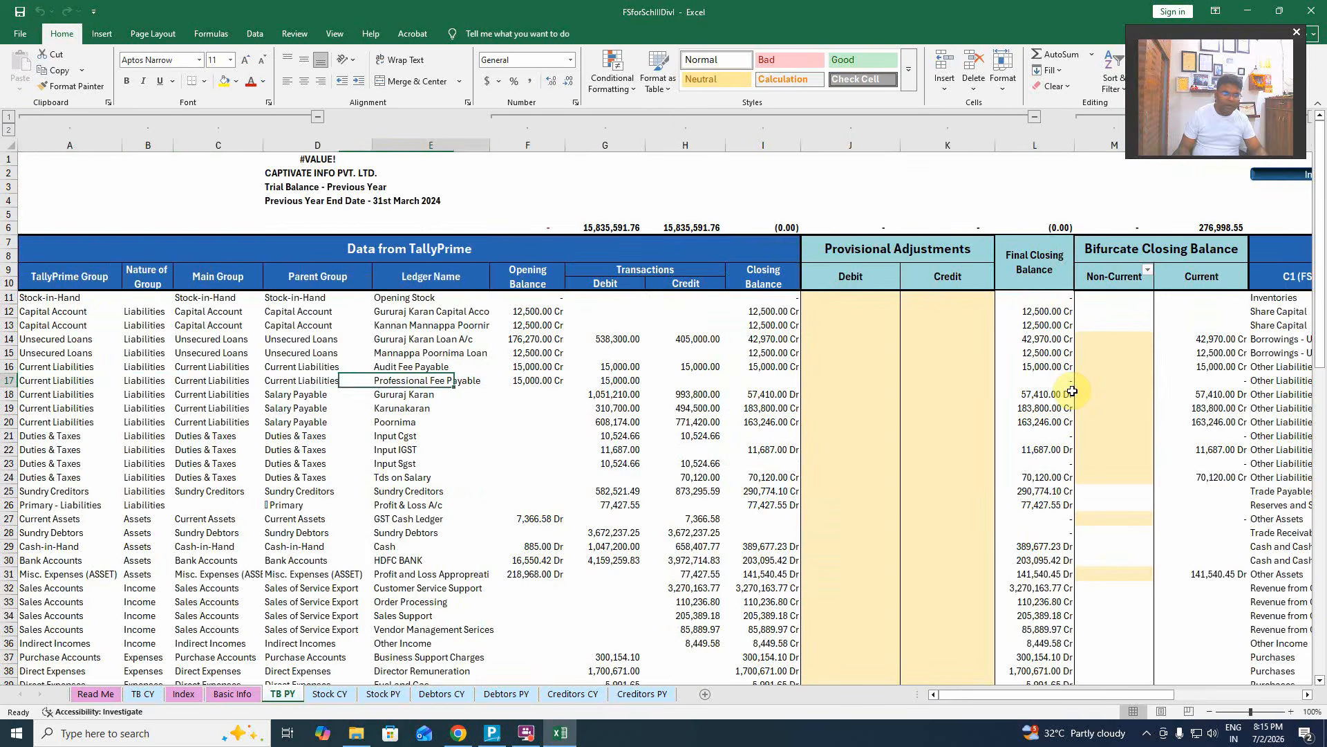
key(Right)
key(Right)
key(Right)
key(Right)
key(Right)
key(Right)
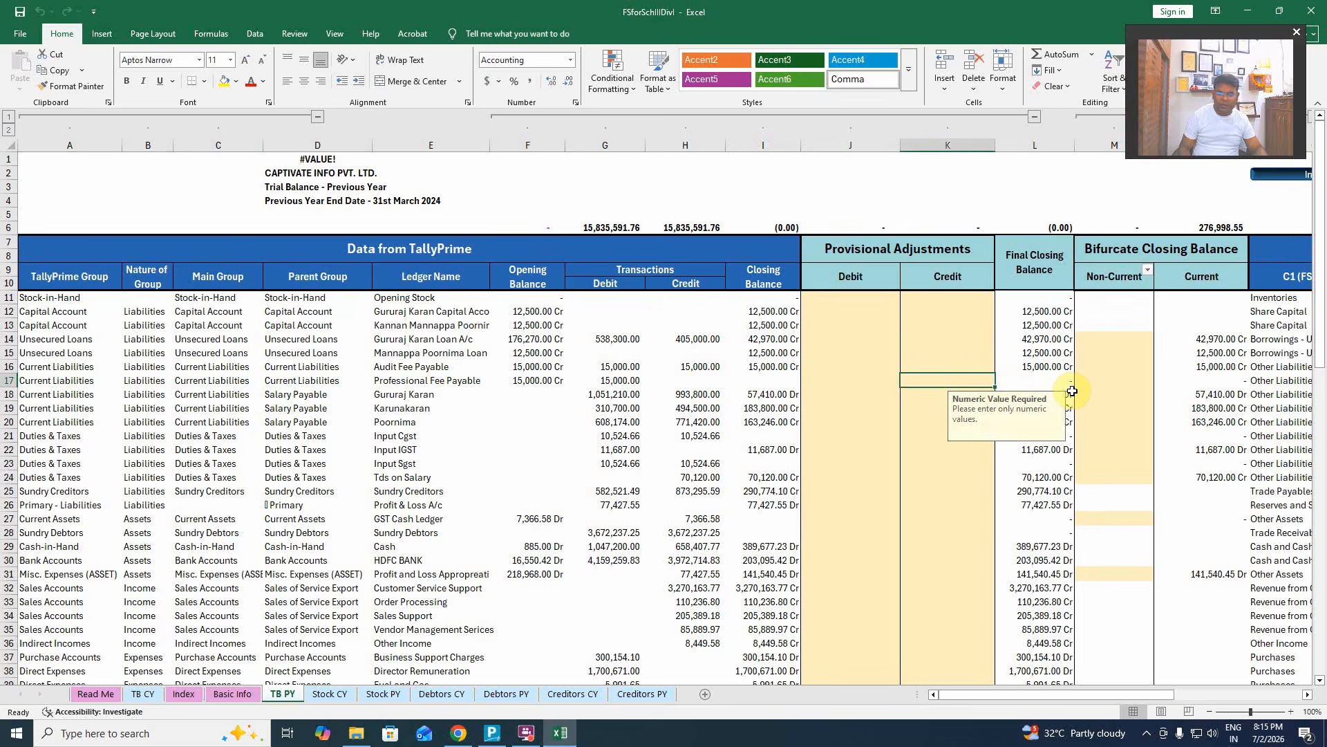
key(Right)
key(Right)
key(Right)
key(Right)
key(Right)
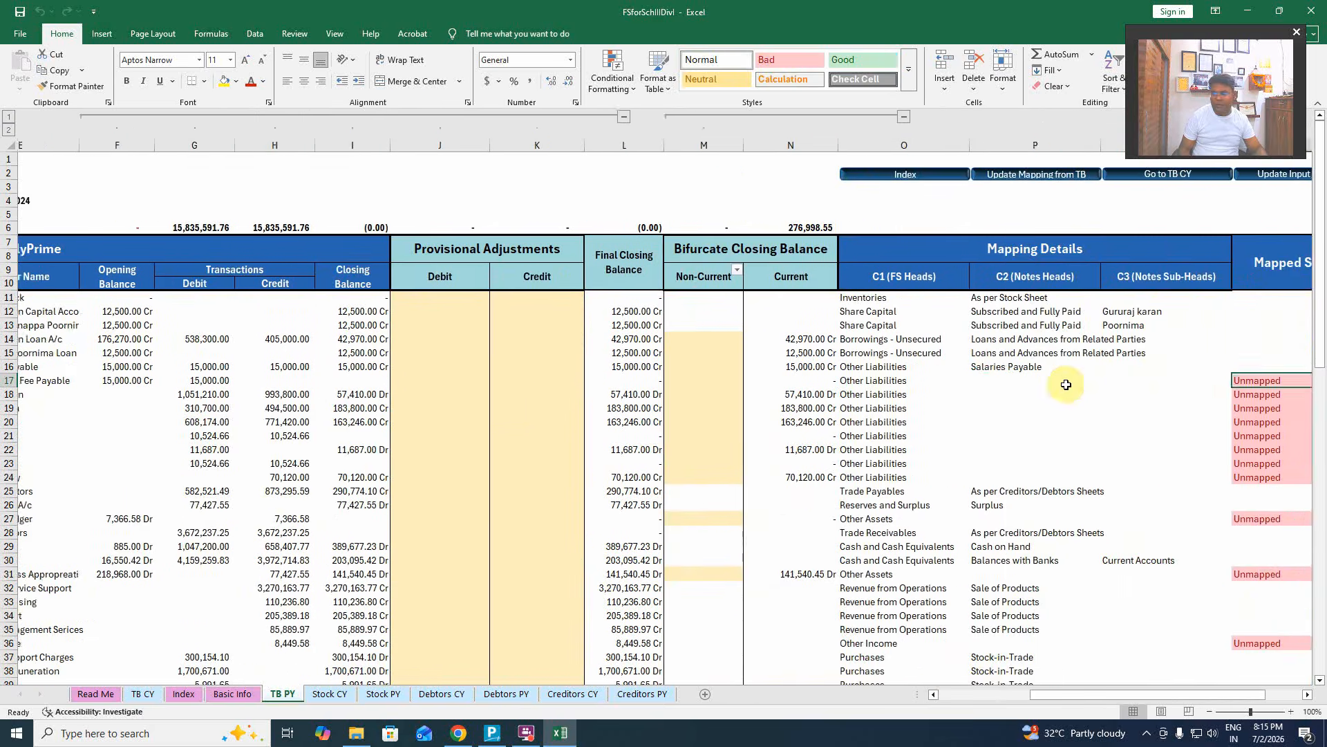
click(1045, 380)
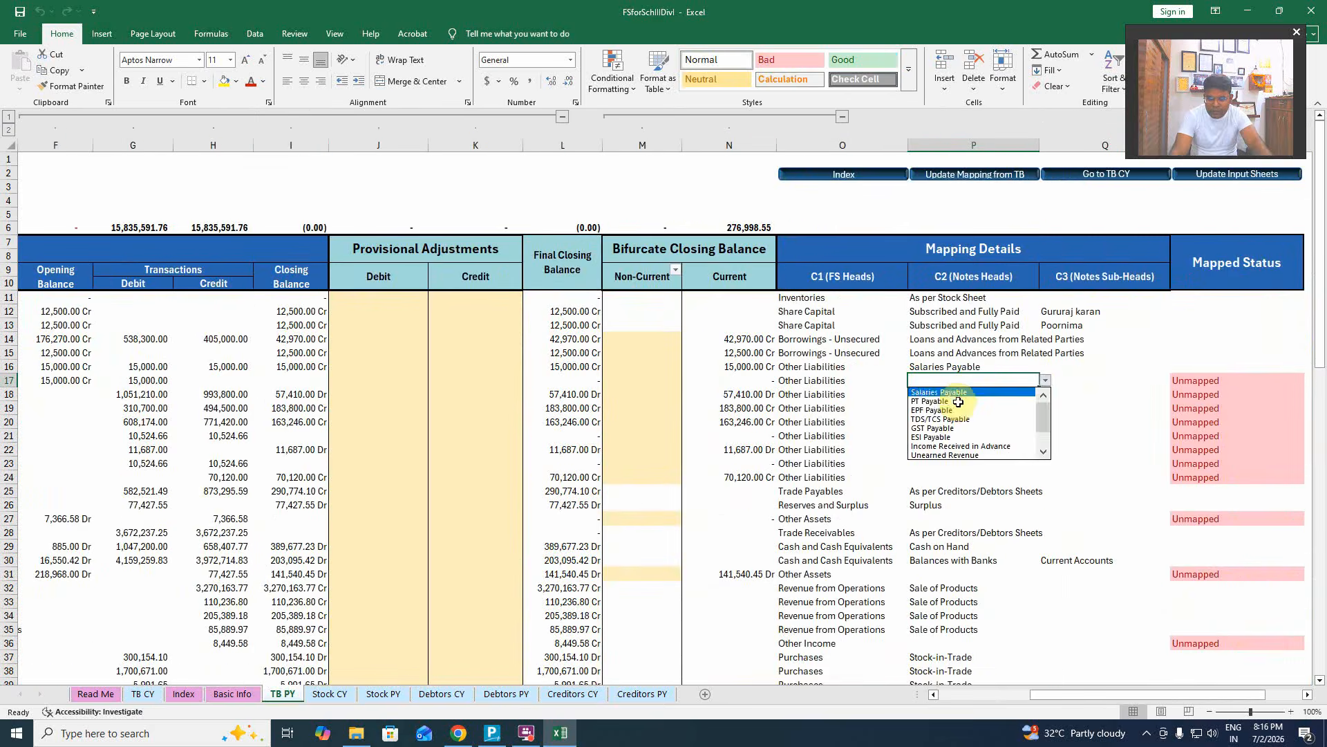
click(958, 392)
click(938, 394)
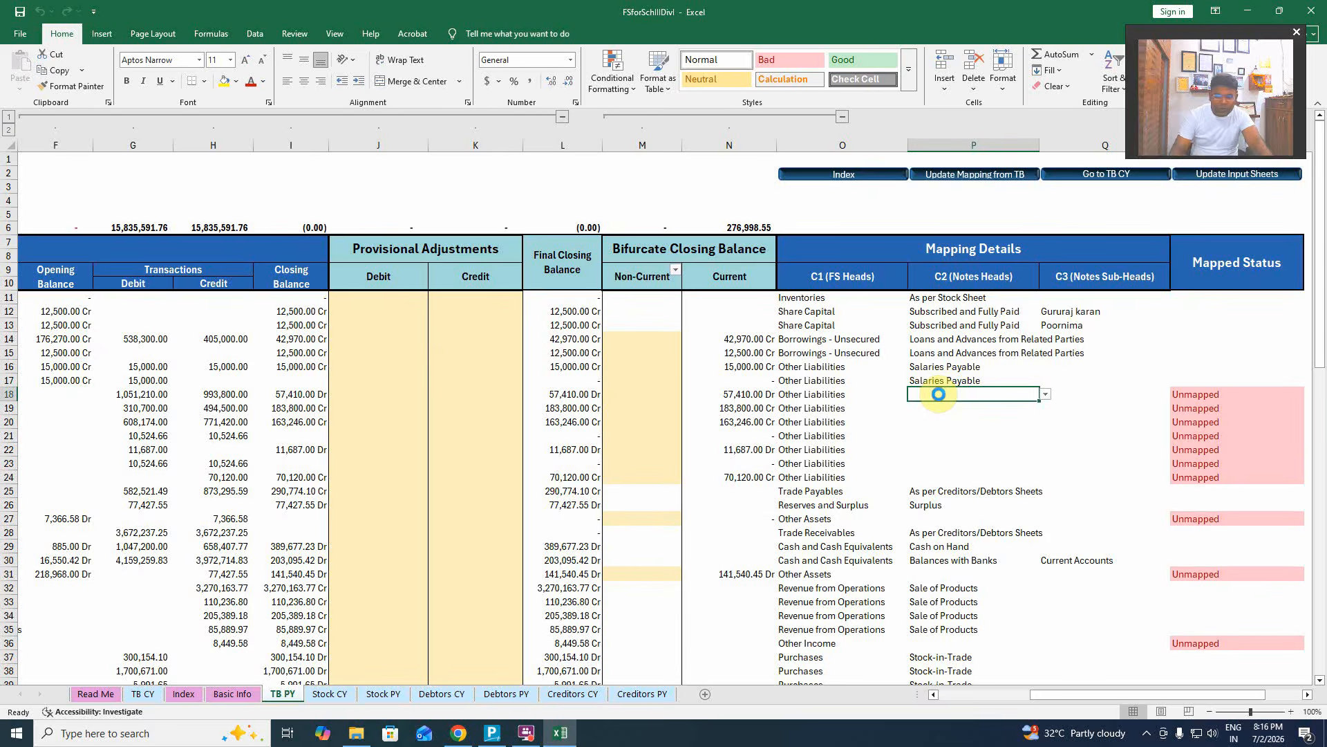
key(Home)
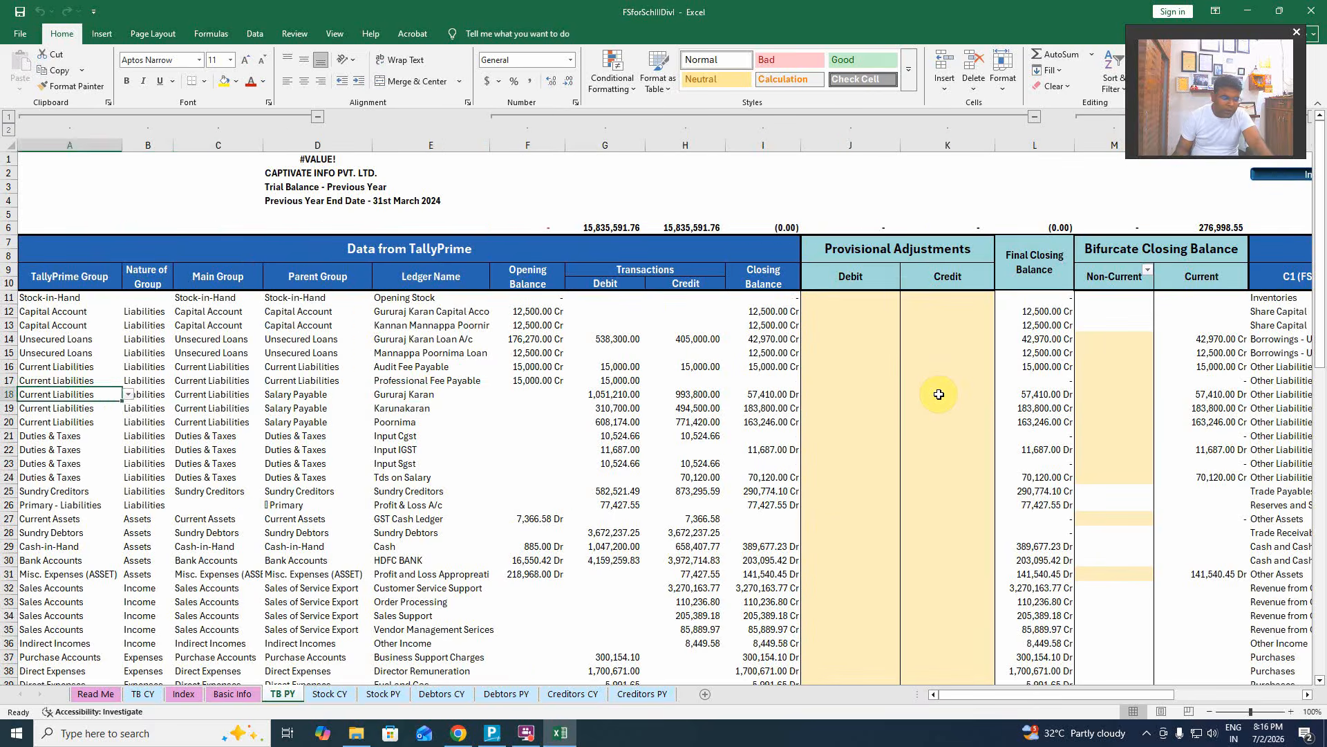
key(Right)
key(Right)
key(Right)
key(Right)
key(Left)
key(Right)
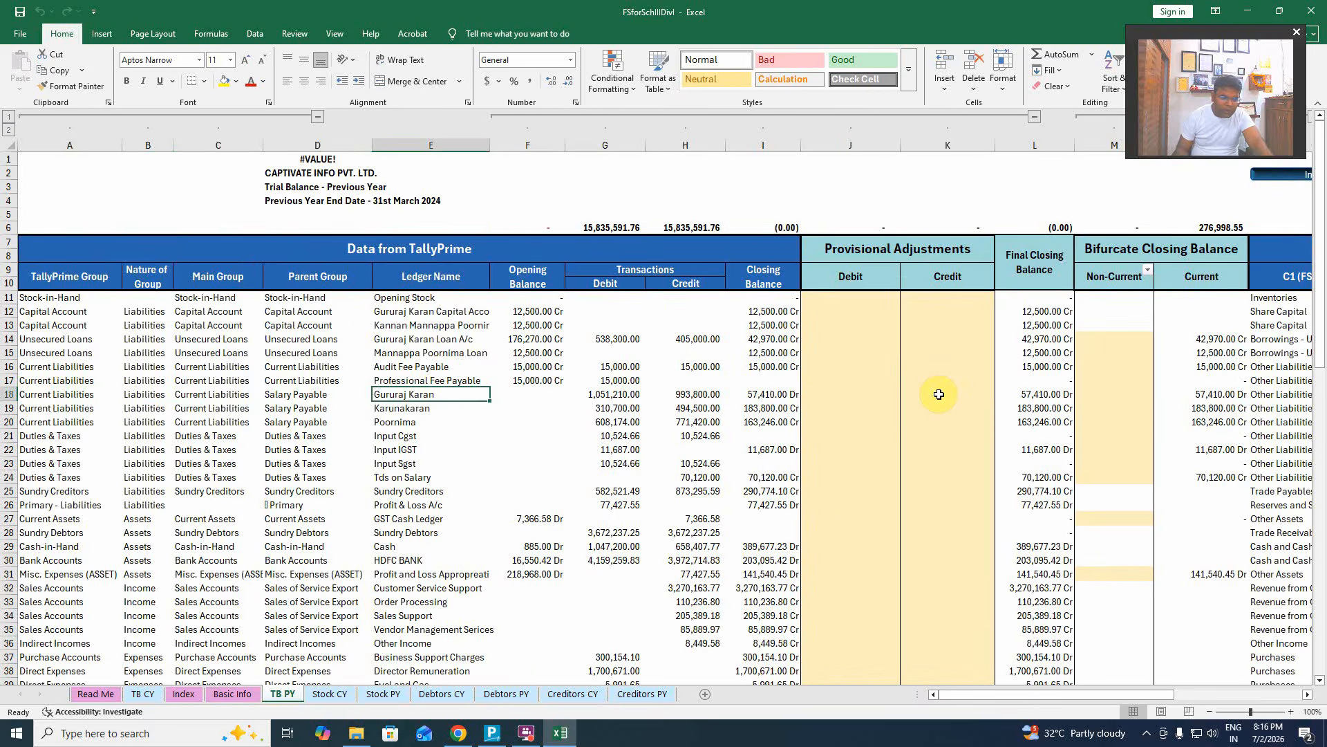
key(Right)
key(Right)
key(Right)
key(Right)
key(Right)
key(Right)
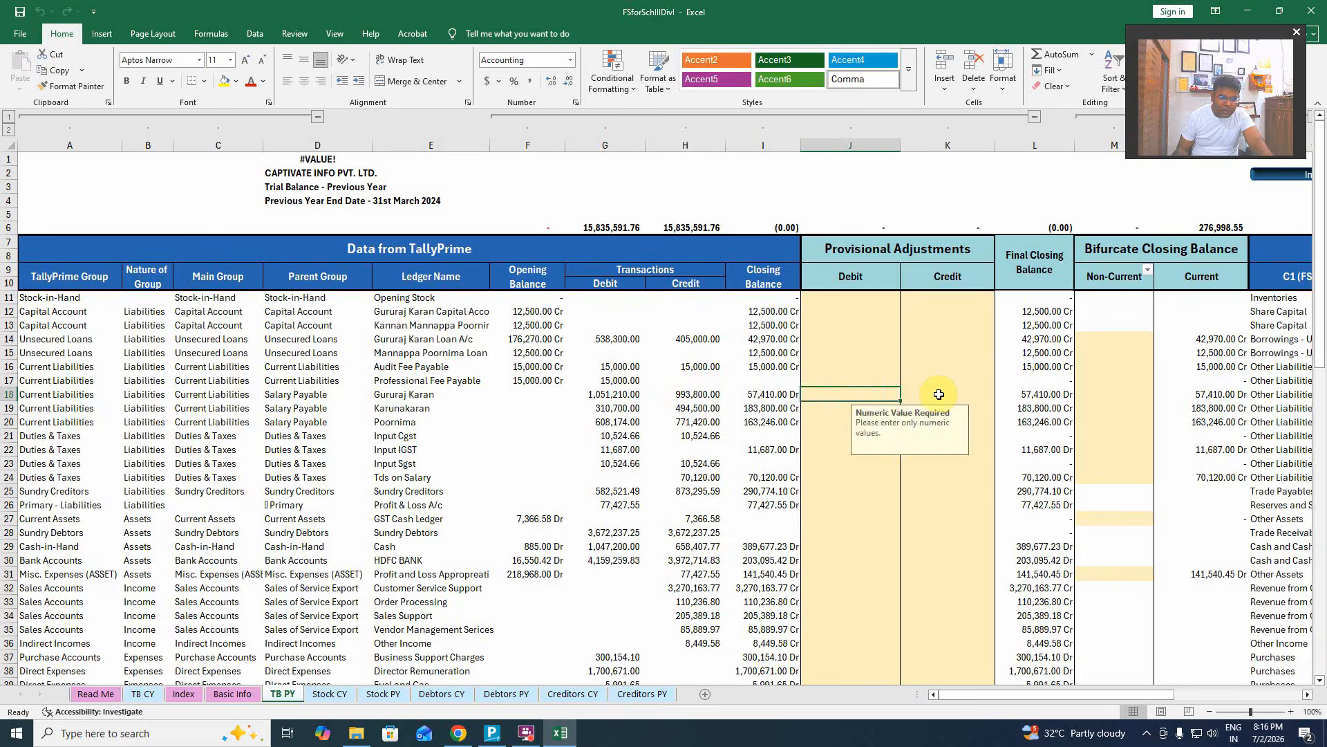
key(Right)
key(Right)
key(Right)
key(Right)
key(Right)
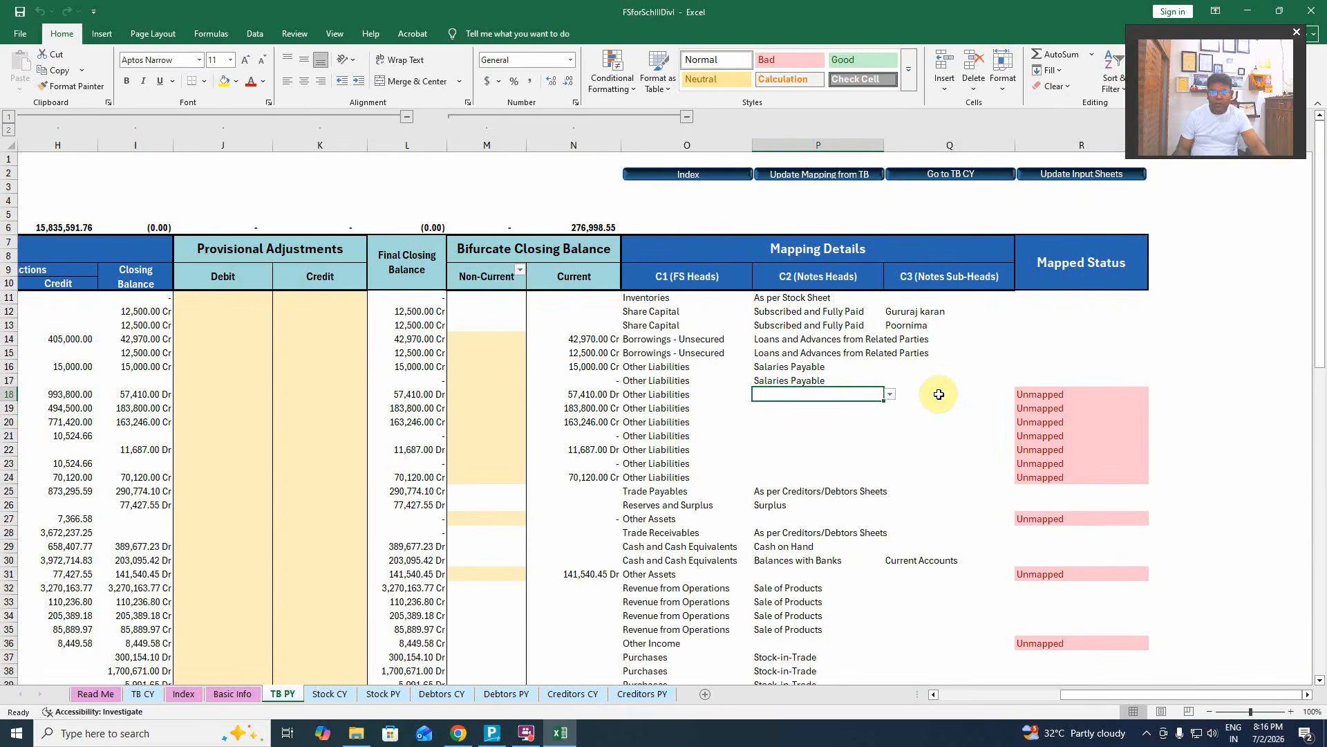
key(Up)
key(ctrl+c)
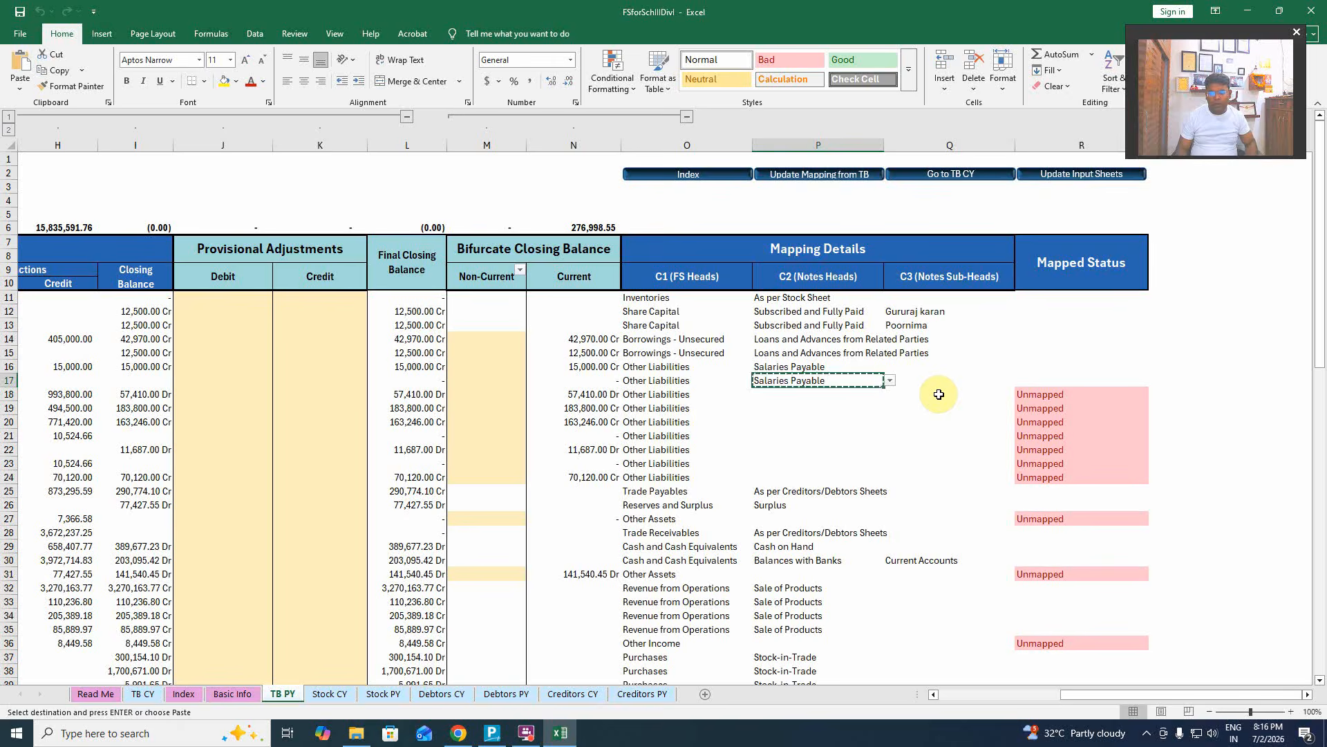
key(Down)
key(shift+Down)
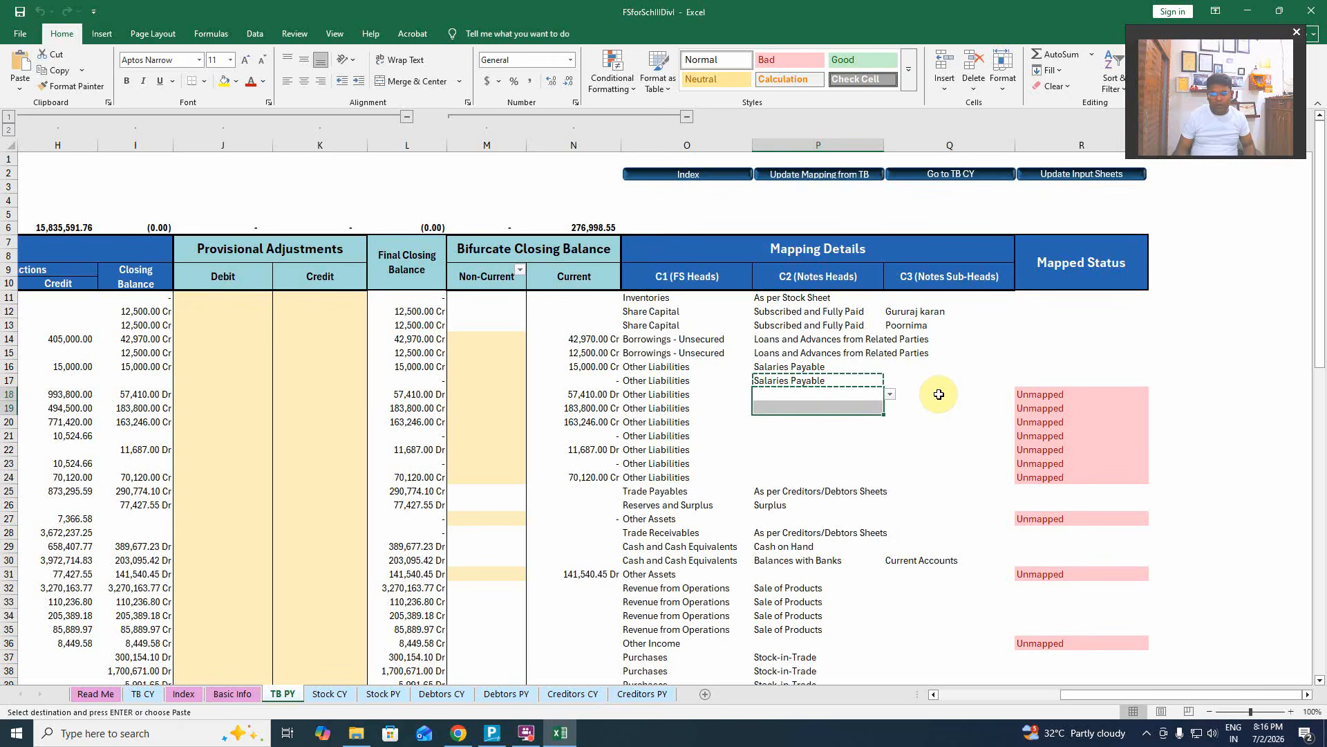
key(shift+Down)
key(Return)
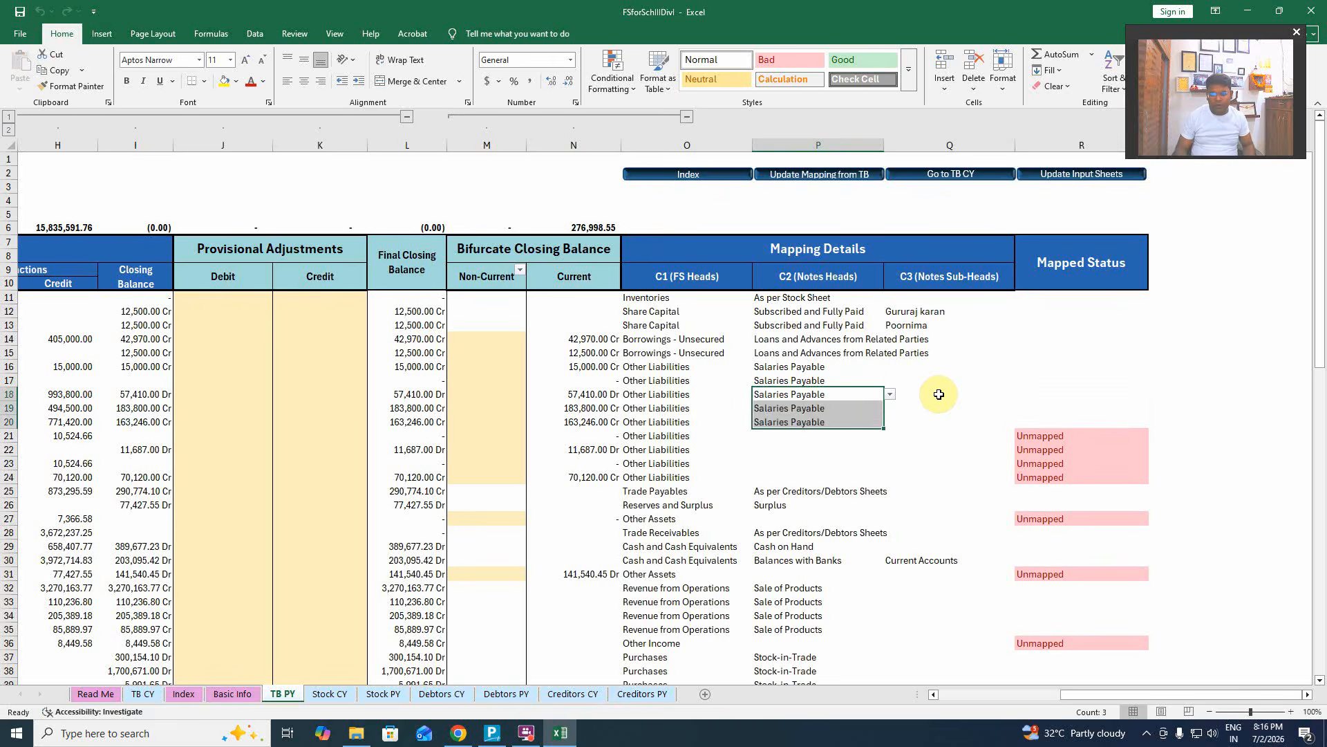
key(Down)
key(Down)
key(Down)
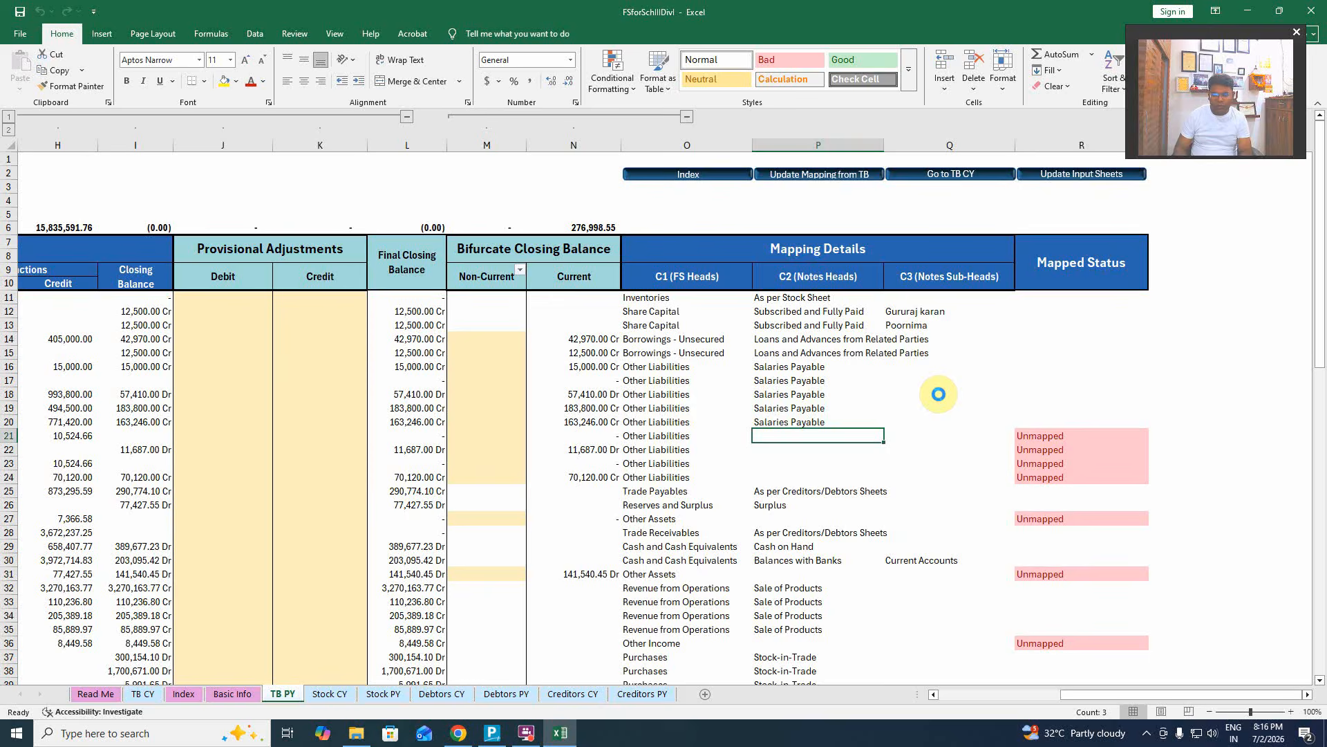
key(ctrl+Left)
key(ctrl+Left)
key(ctrl+Left)
key(ctrl+Left)
key(ctrl+Left)
key(ctrl+Left)
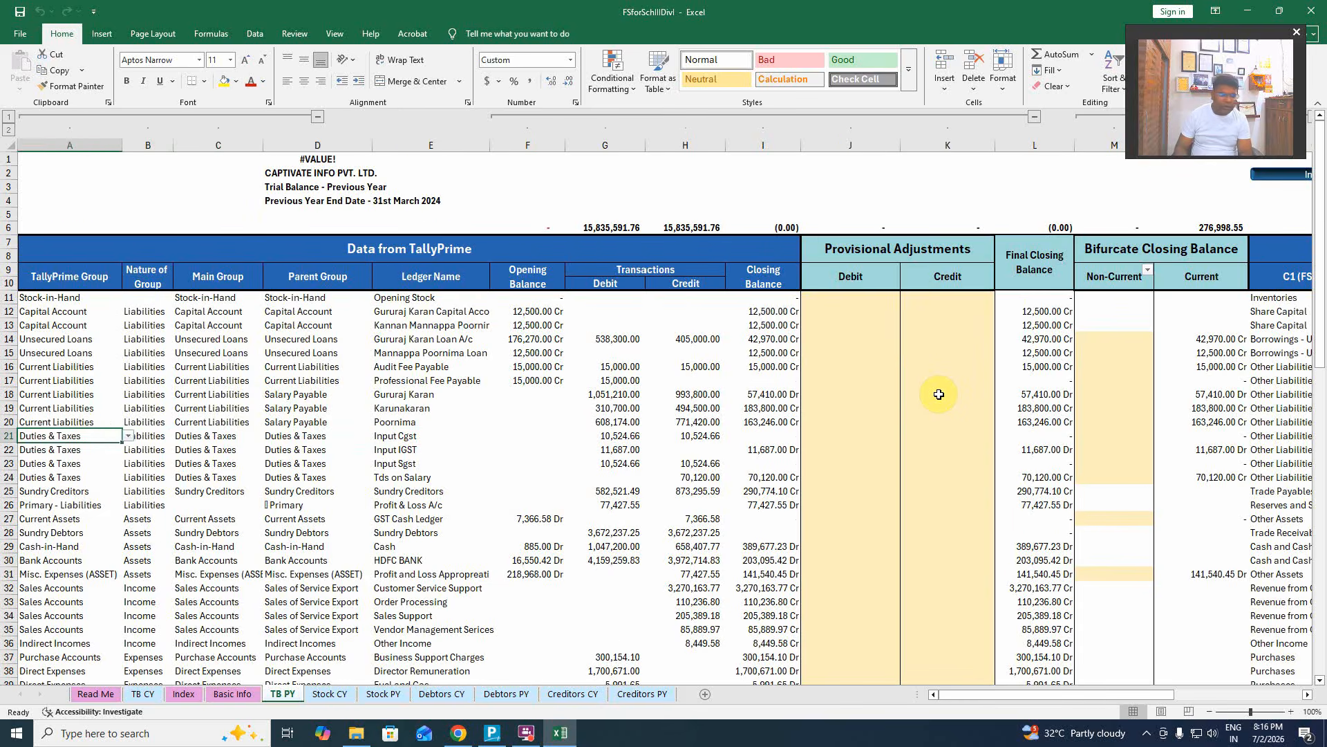
Map row 21's Input Cgst ledger to GST Payable in P21.
key(Right)
key(Right)
key(Right)
key(Right)
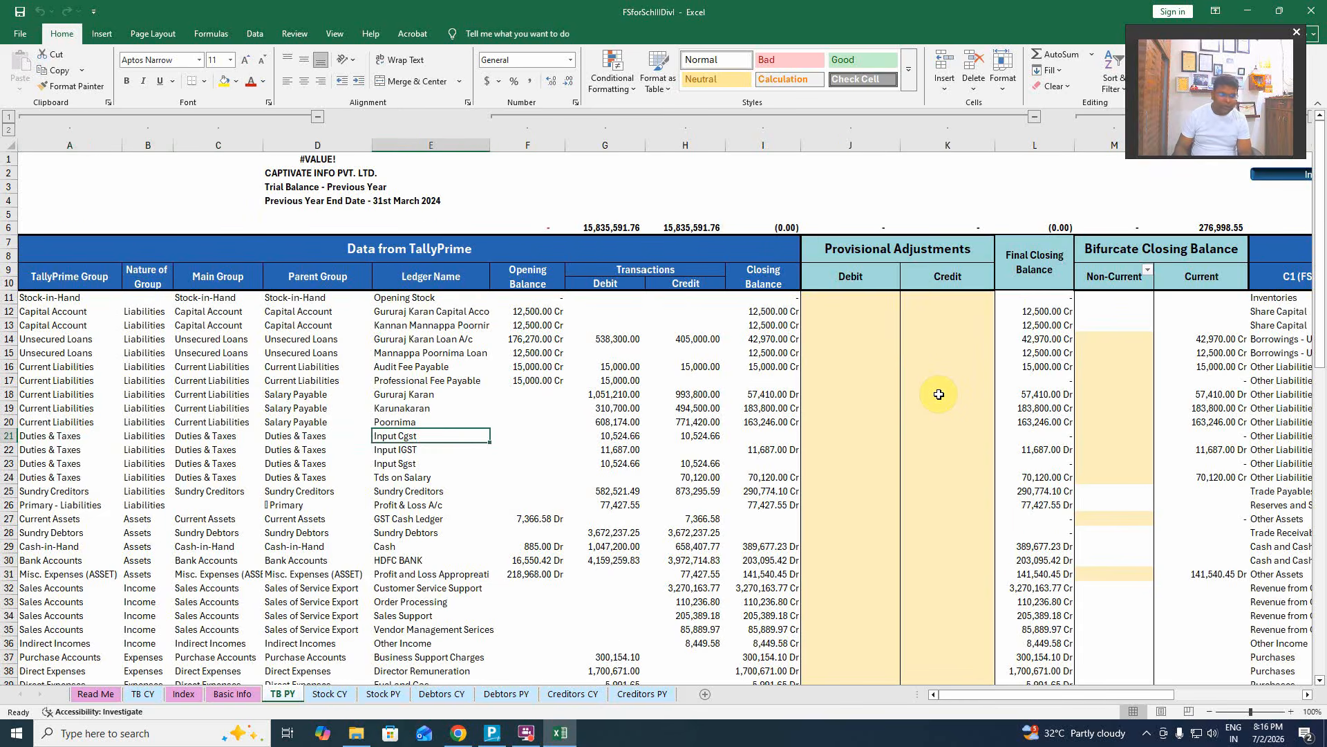
key(Right)
key(Right)
key(Right)
key(Right)
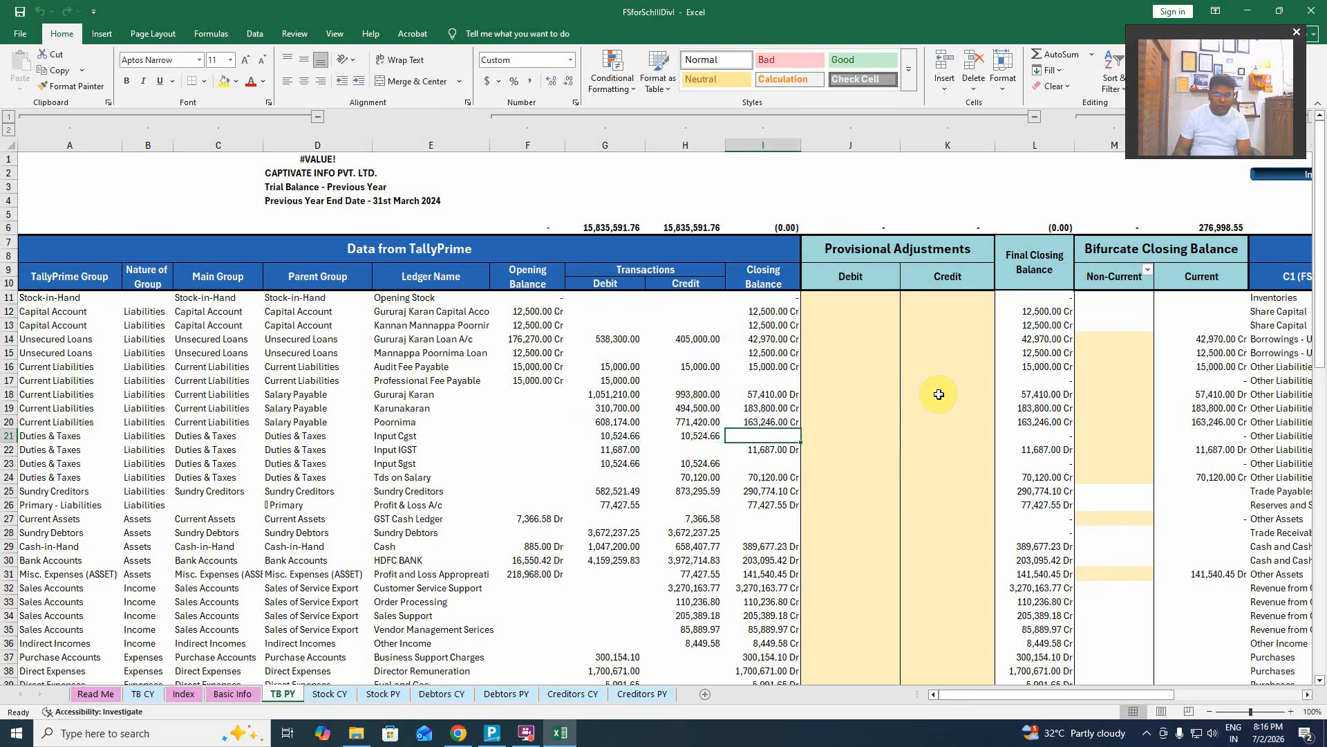
key(Left)
key(Left)
key(Left)
key(Left)
key(Left)
key(Left)
key(Left)
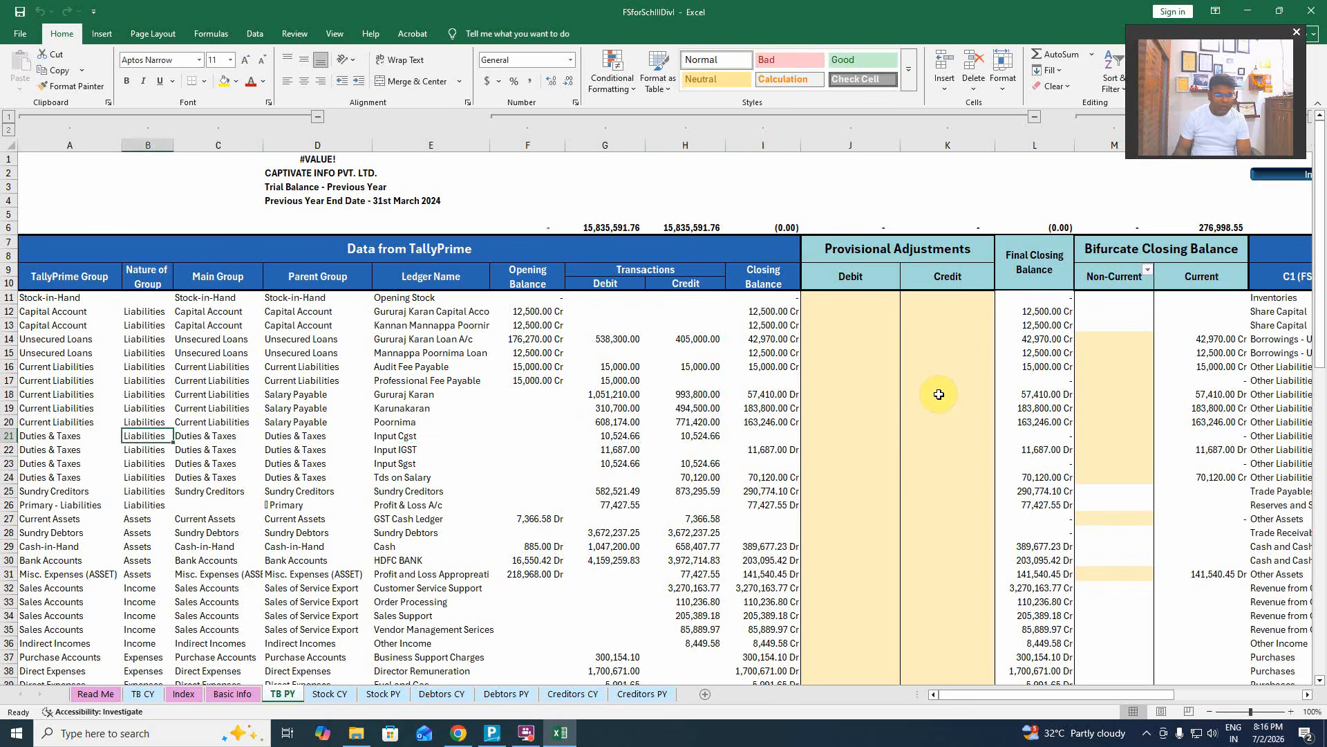
key(Right)
key(Right)
key(Right)
key(Right)
key(Right)
key(Right)
key(Right)
key(Right)
key(Right)
key(Right)
key(Right)
key(Right)
key(Right)
key(Right)
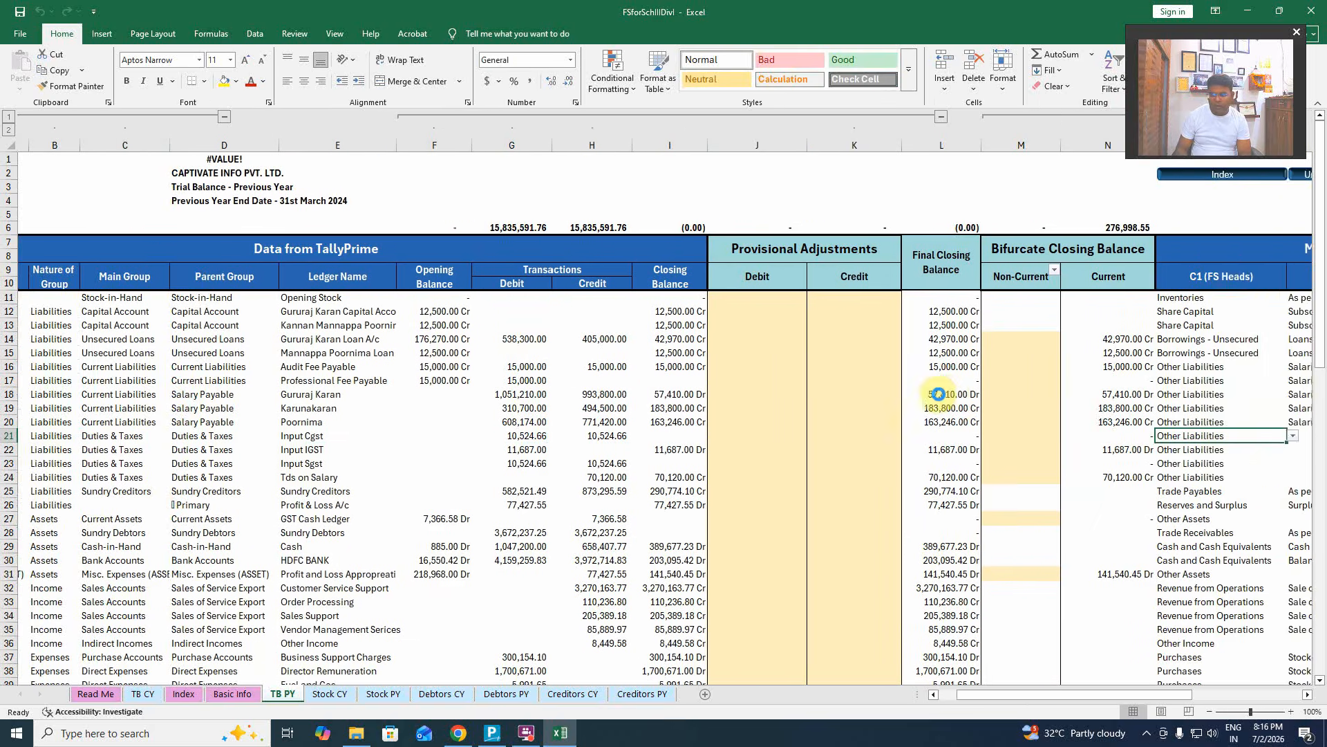
key(Right)
key(Left)
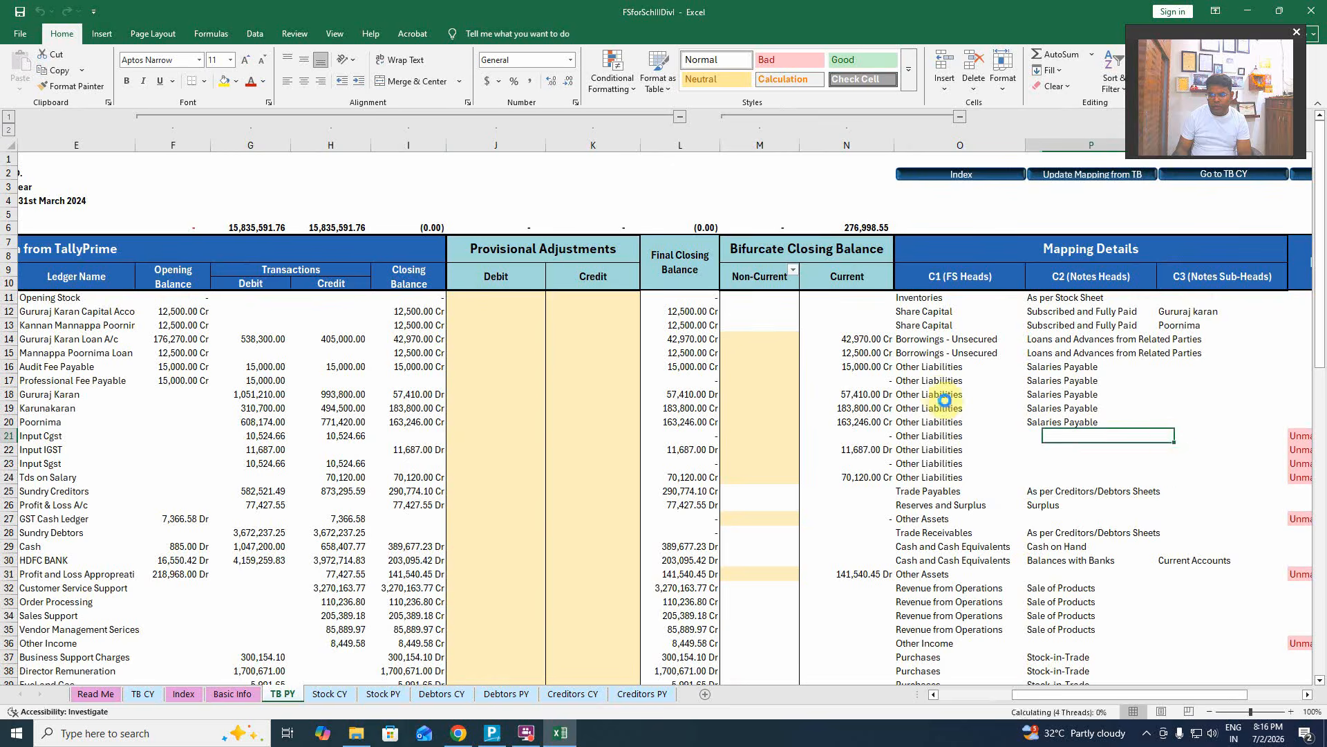
click(1164, 435)
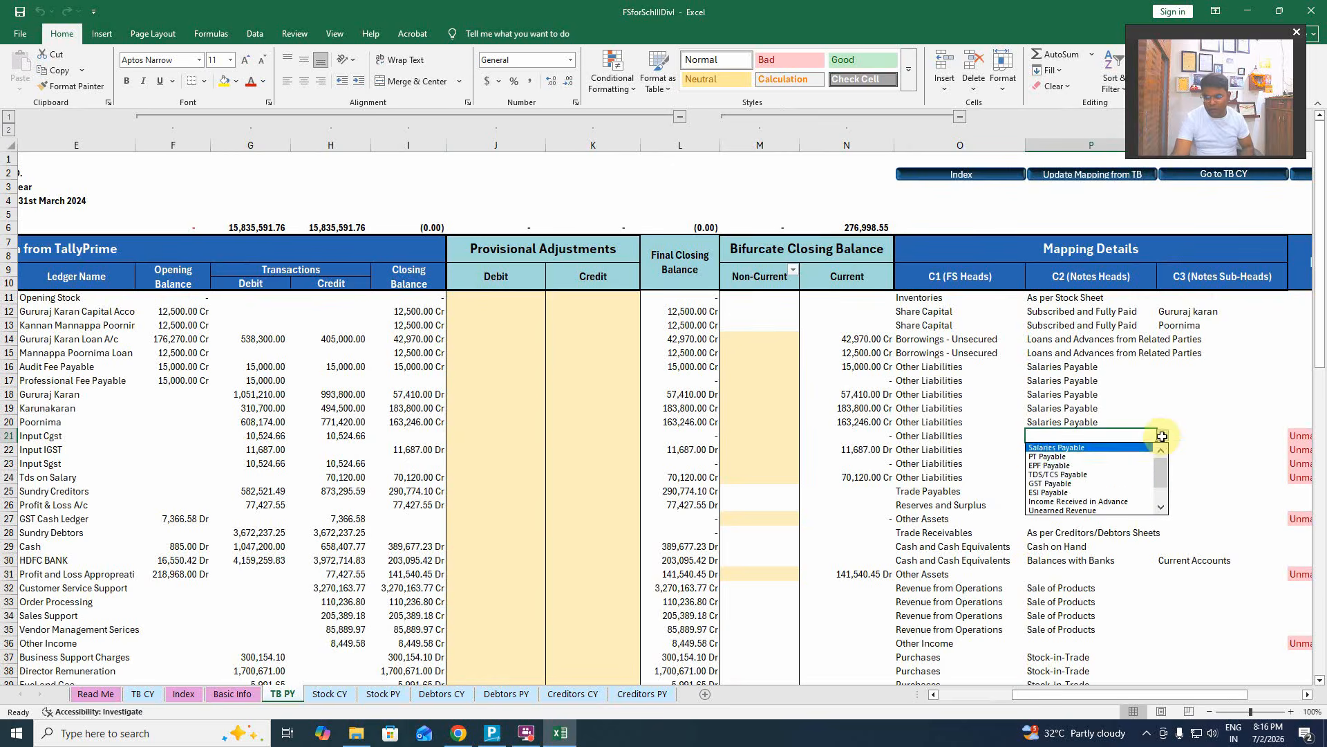
click(1102, 484)
click(1161, 437)
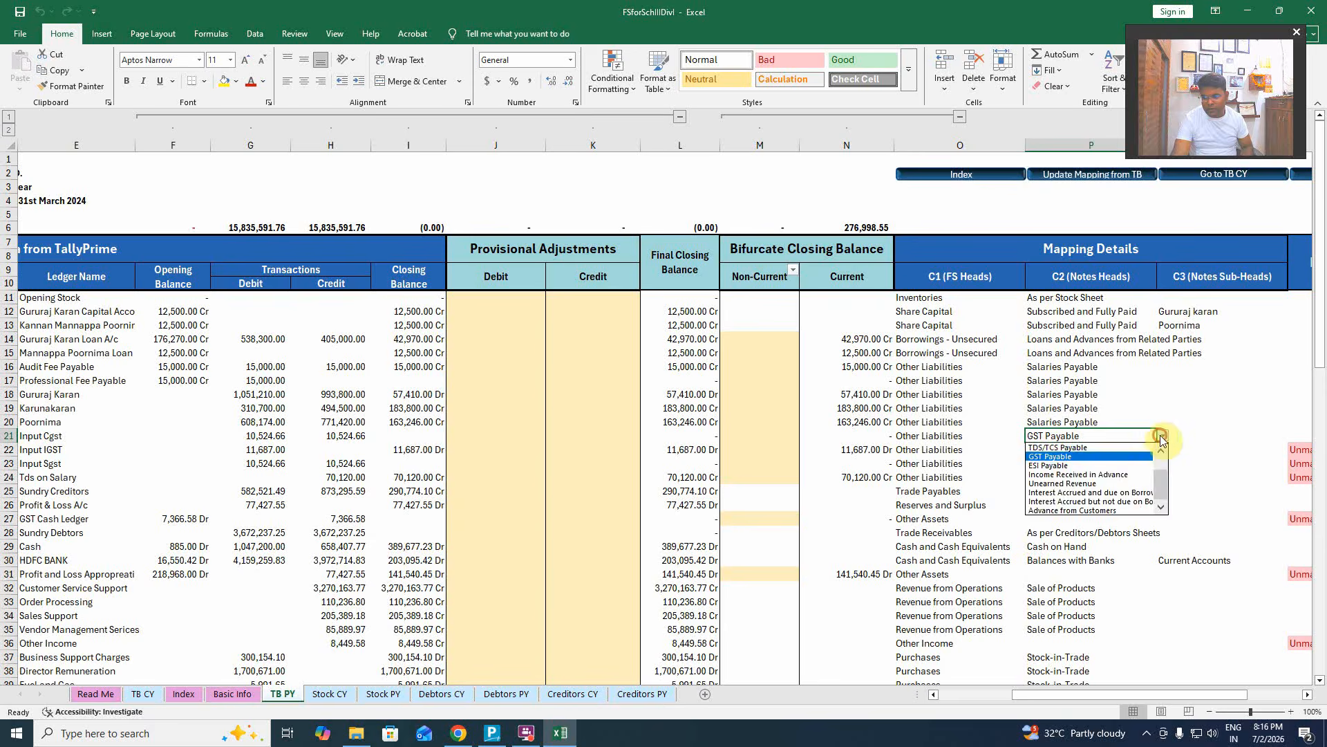
click(1160, 436)
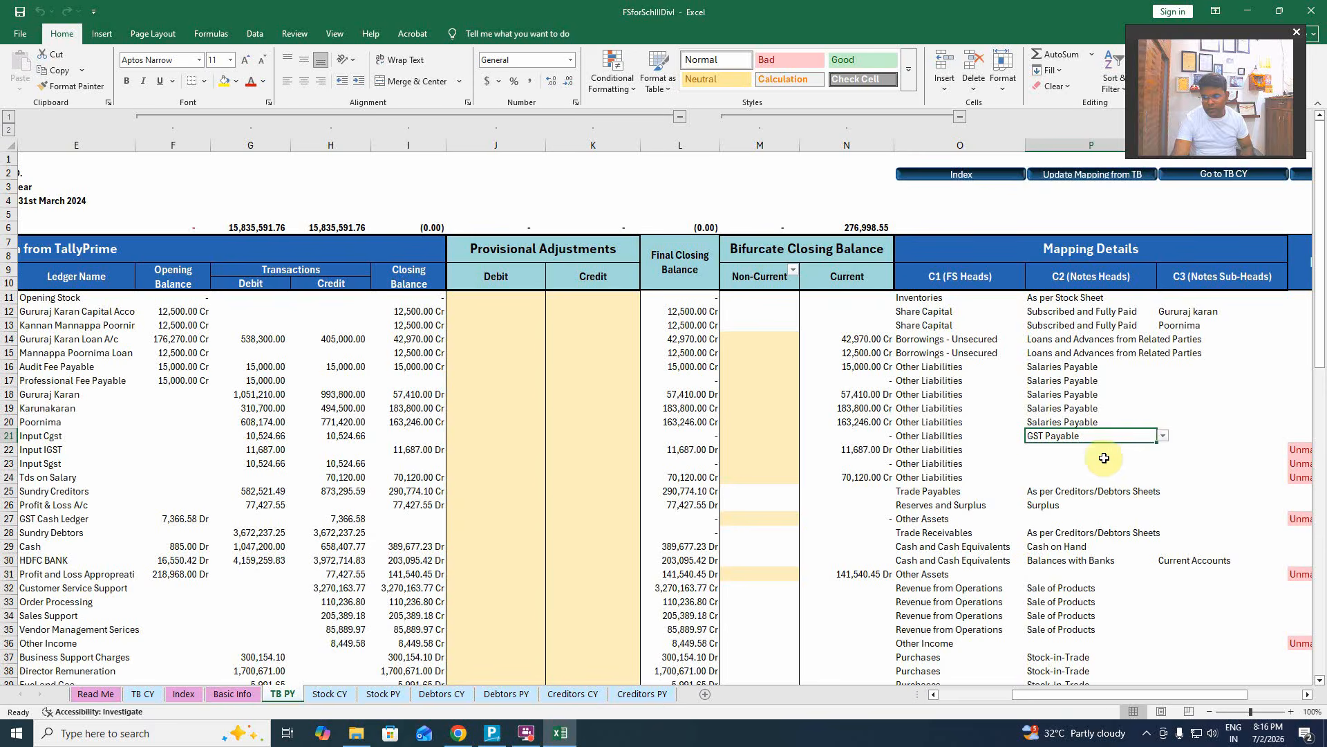
Copy the GST Payable mapping into P22:P23 for Input IGST and Input Sgst.
key(Down)
key(Up)
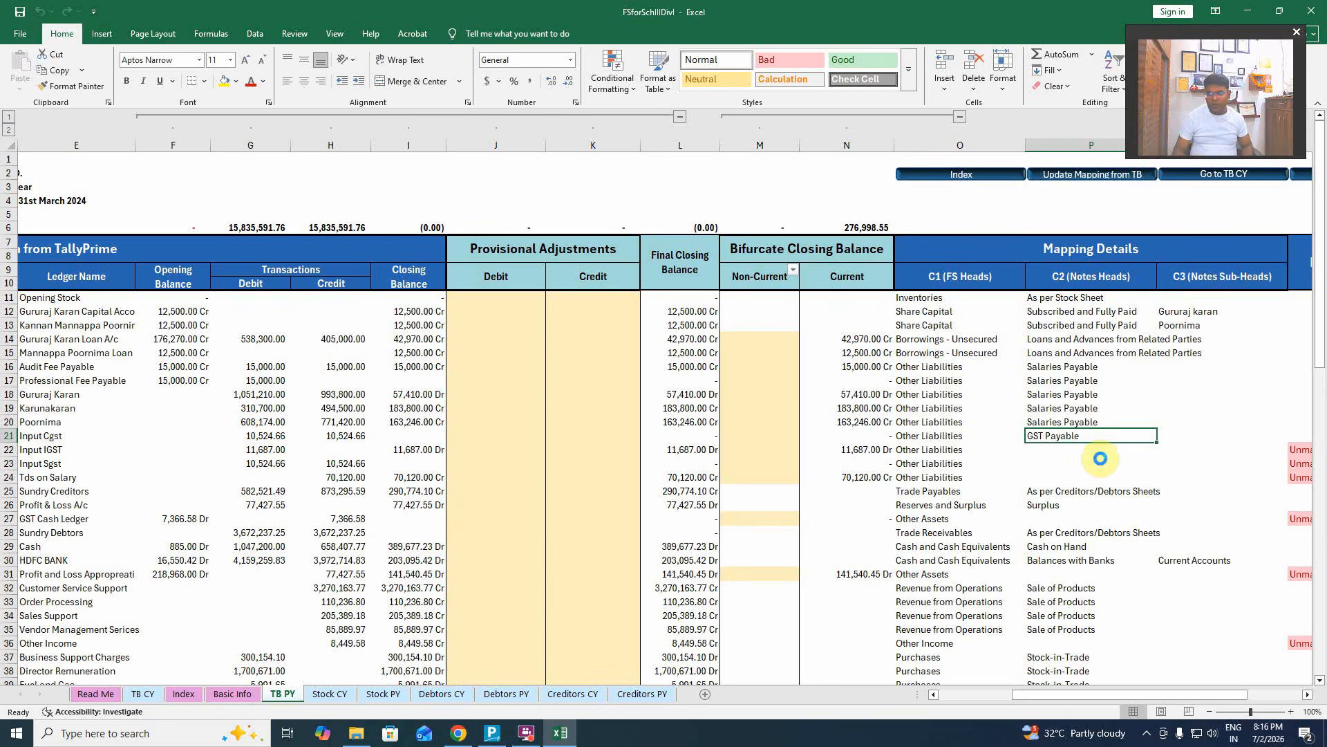
key(ctrl+c)
key(Down)
key(shift+Down)
key(Return)
key(Down)
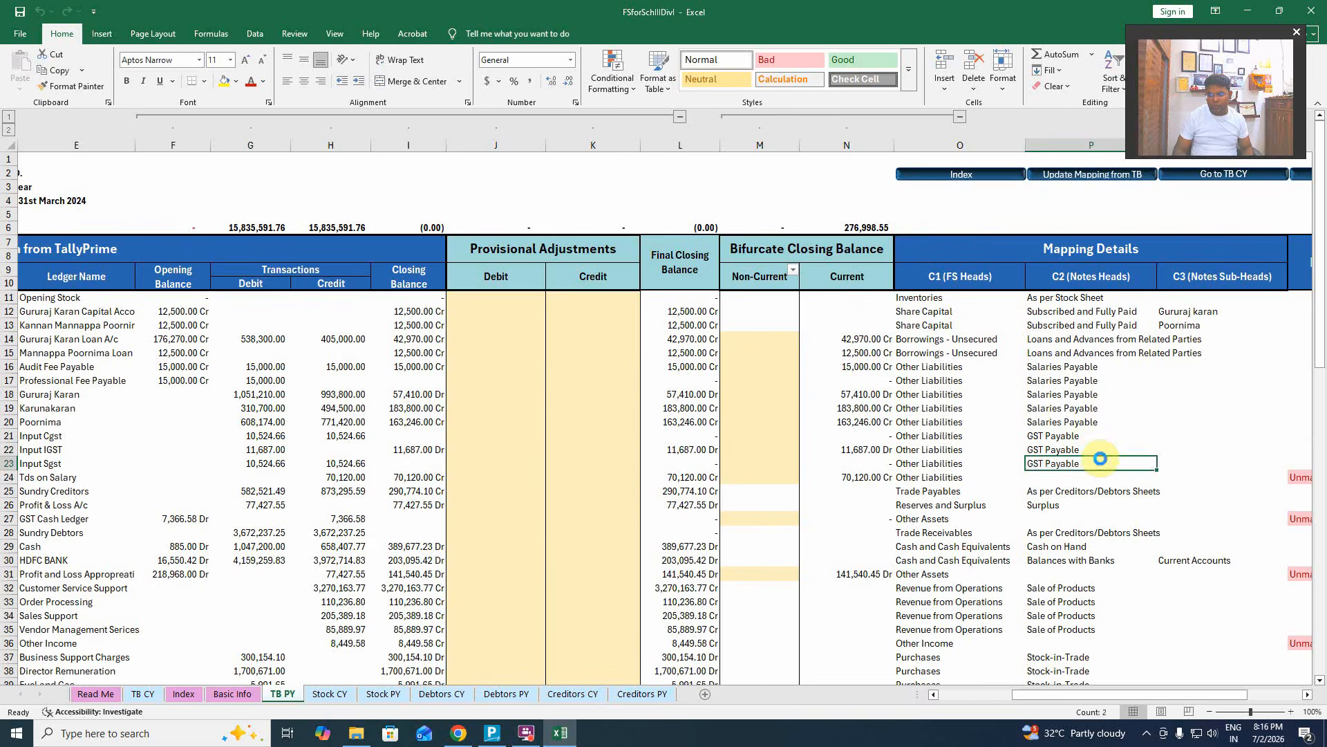
key(Down)
key(Left)
key(Left)
key(Left)
key(Left)
key(Left)
key(Left)
key(Left)
key(Left)
key(Left)
key(Left)
key(Left)
key(Left)
key(Left)
key(Left)
key(Left)
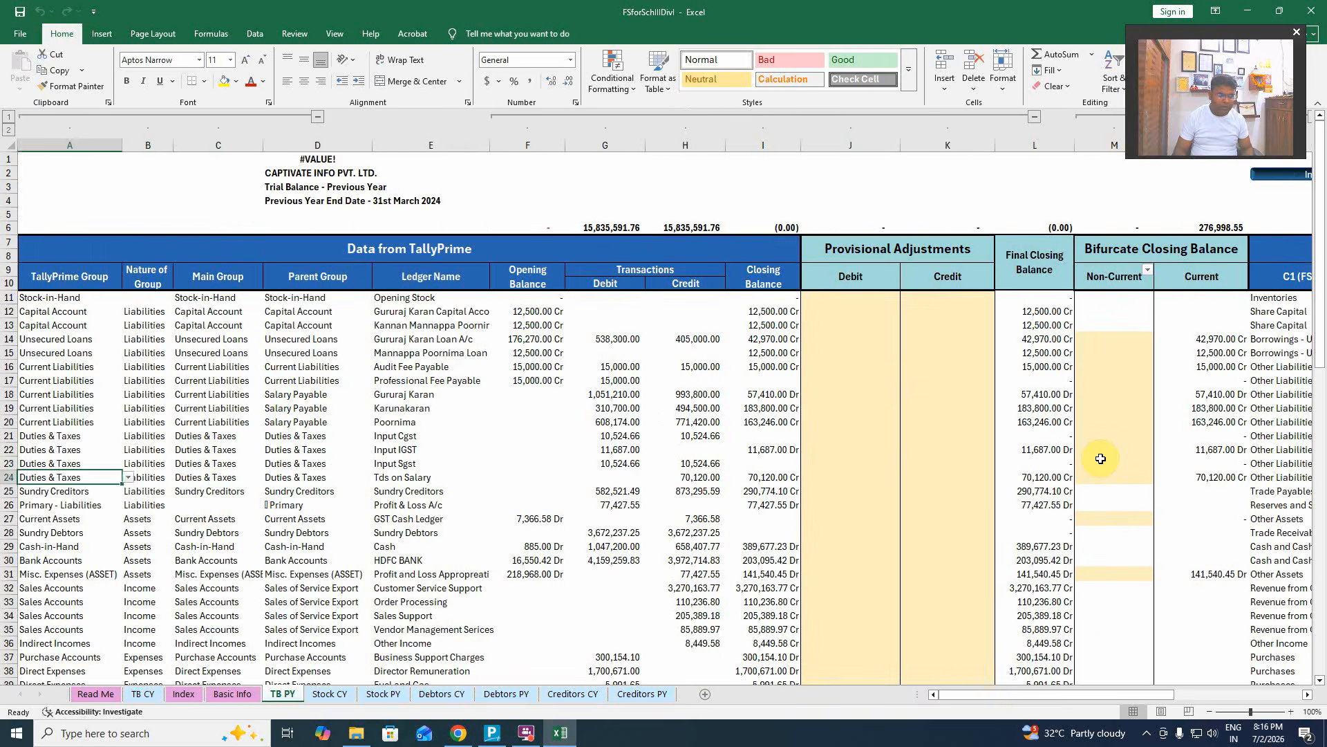
Map the Tds on Salary ledger in P24 to TDS/TCS Payable.
key(Right)
key(Right)
key(Right)
key(Right)
key(Right)
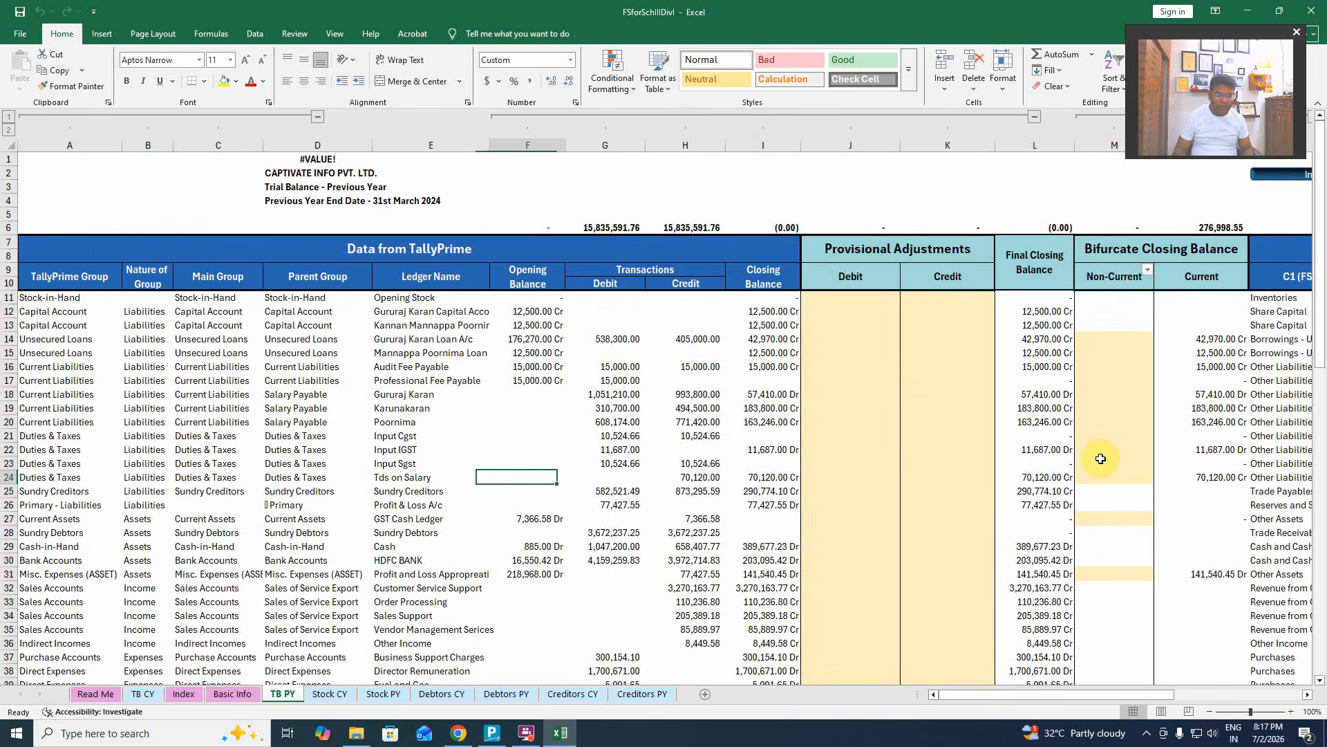
key(Right)
key(Right)
key(Right)
key(Right)
key(Right)
key(Right)
key(Right)
key(Right)
key(Right)
key(Right)
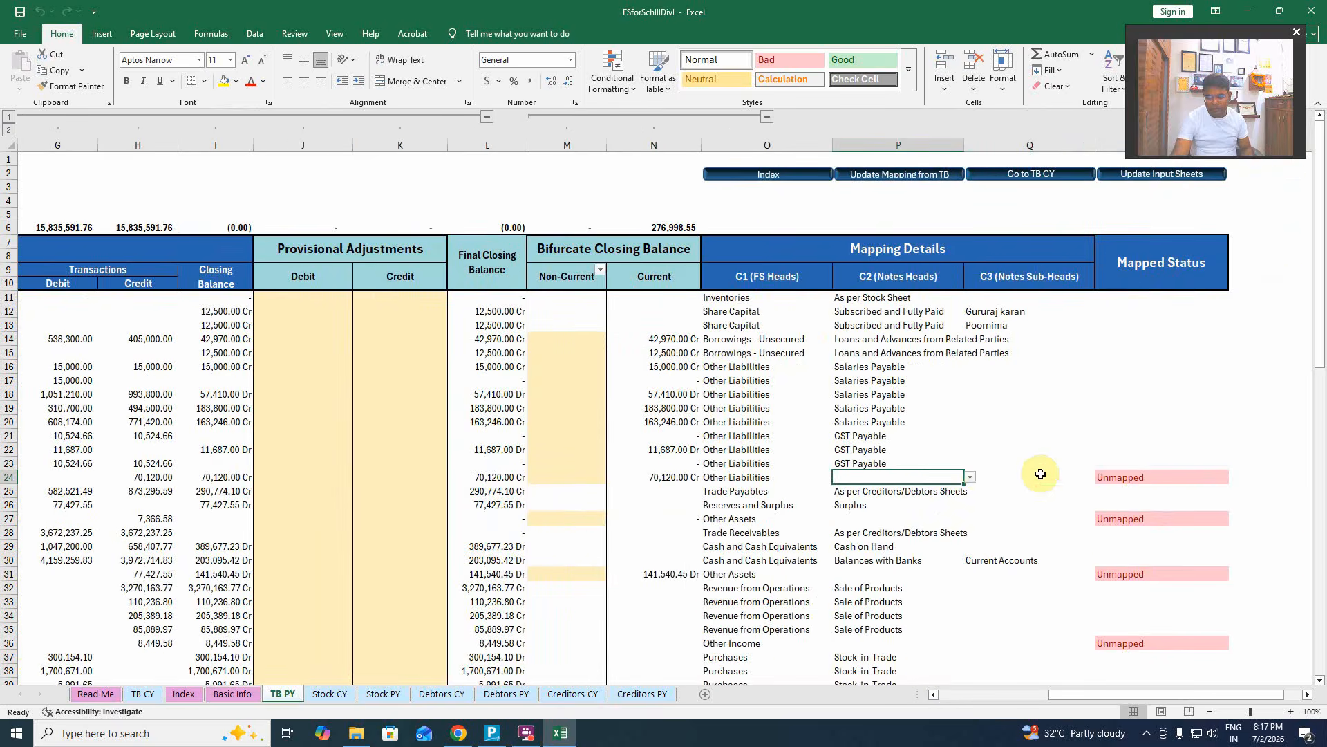
click(971, 477)
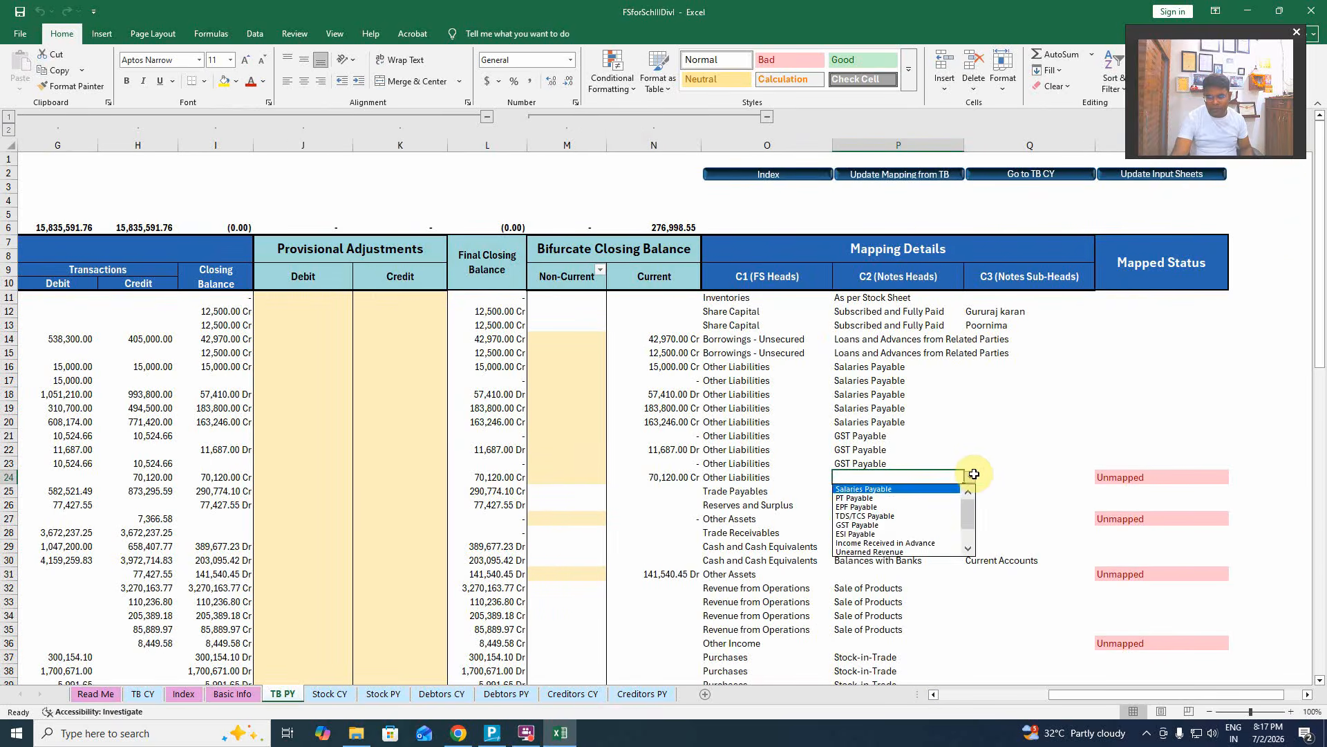
click(940, 516)
Map the GST Cash Ledger in P27 to GST Input Credit Receivable.
click(908, 517)
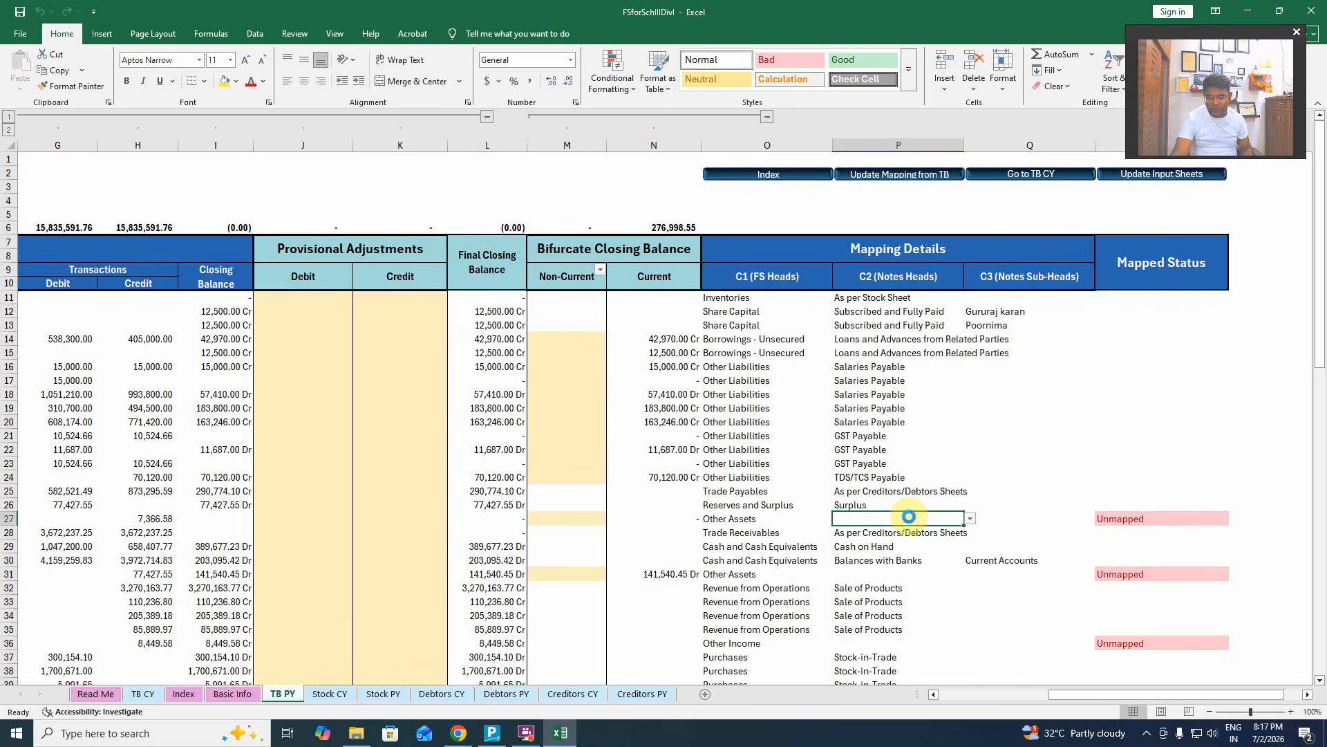
key(Left)
key(Left)
key(Left)
key(Left)
key(Left)
key(Left)
key(Left)
key(Left)
key(Left)
key(Left)
key(Left)
key(Left)
key(Left)
key(Left)
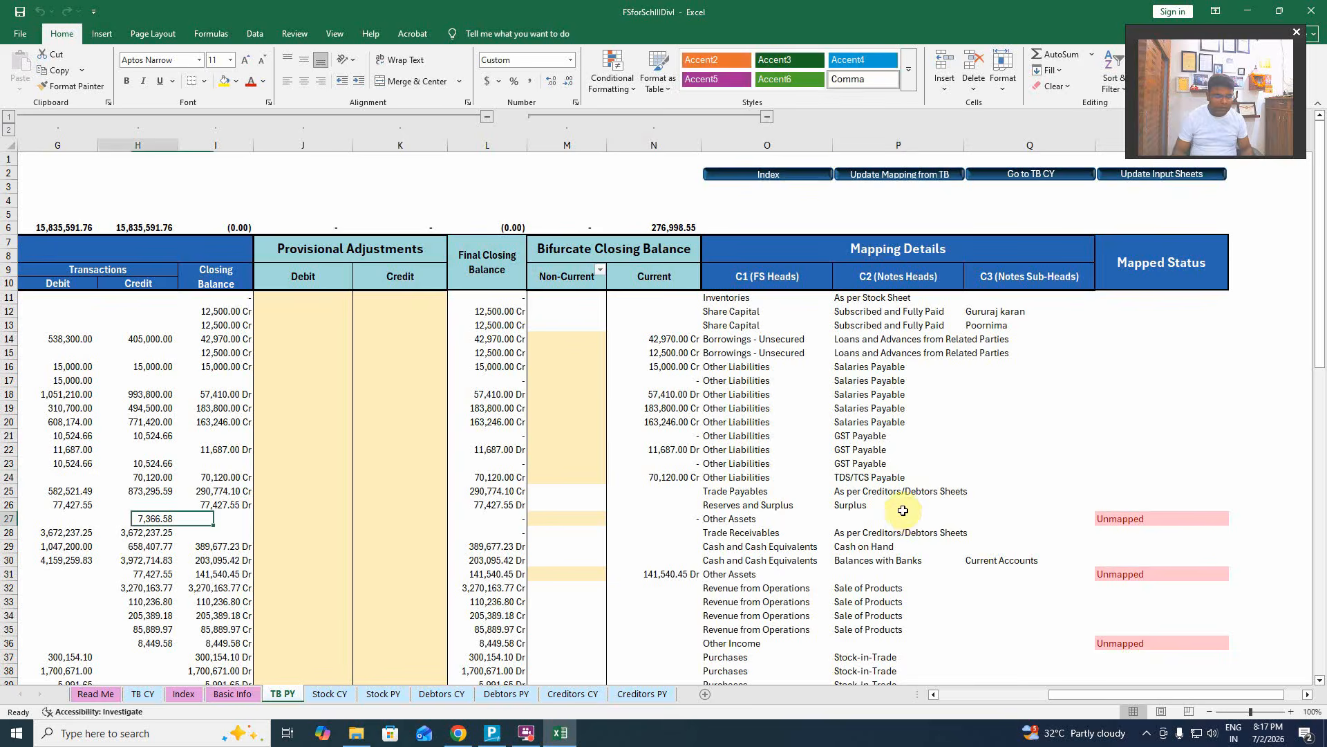
key(Right)
key(Right)
key(Right)
key(Right)
key(Right)
key(Right)
key(Right)
key(Right)
key(Right)
key(Right)
key(Right)
key(Right)
key(Right)
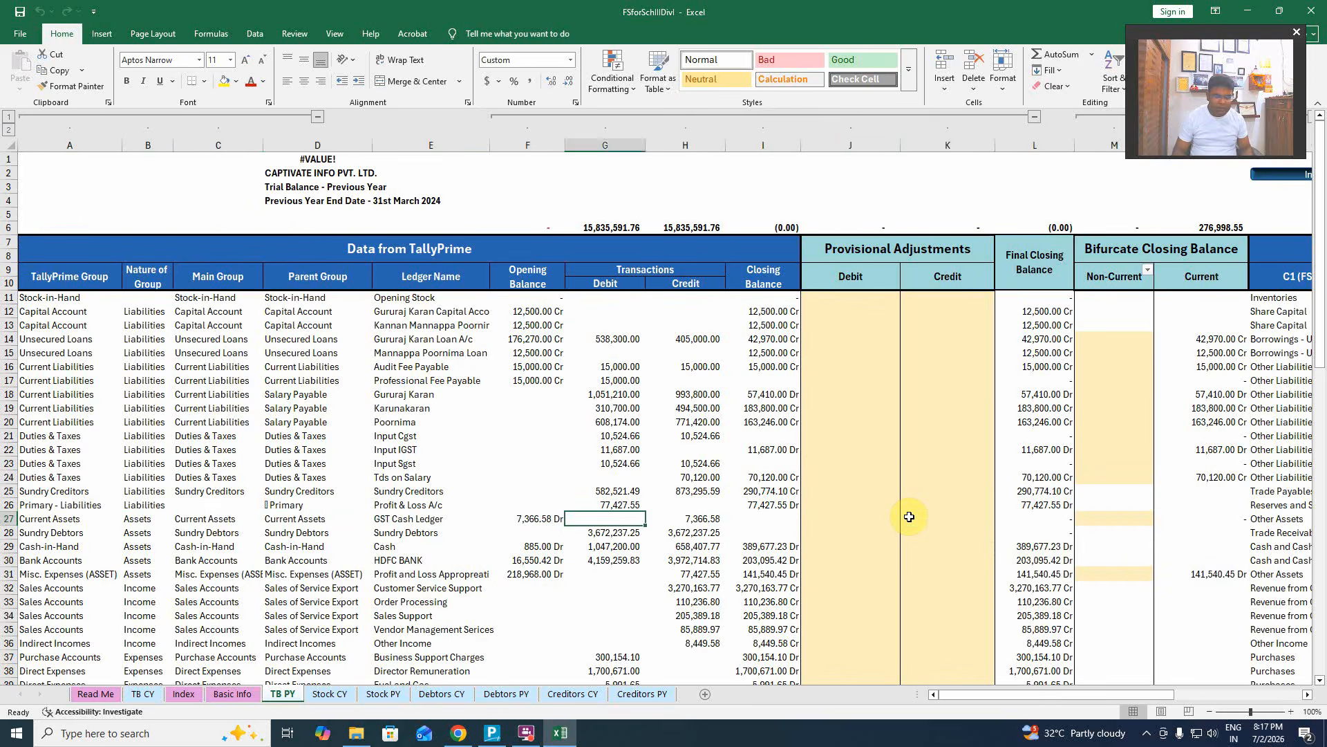
key(Right)
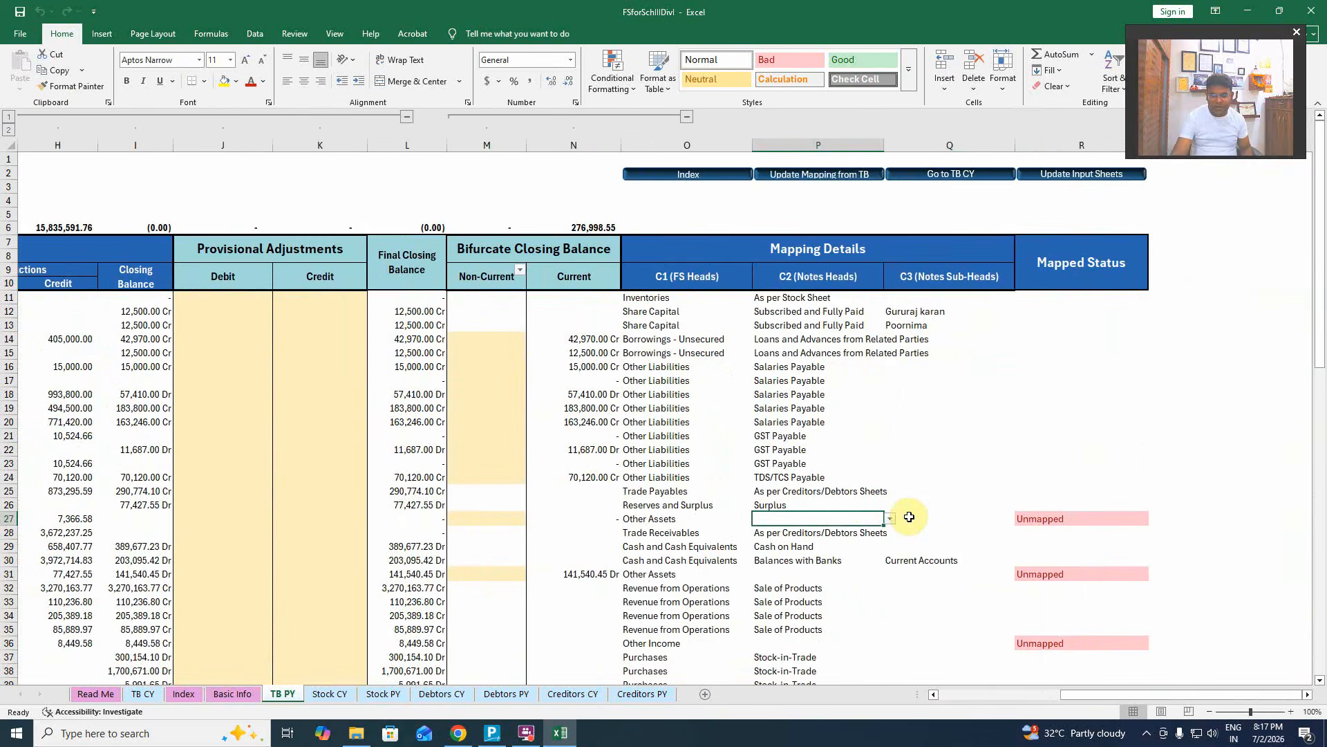
click(891, 519)
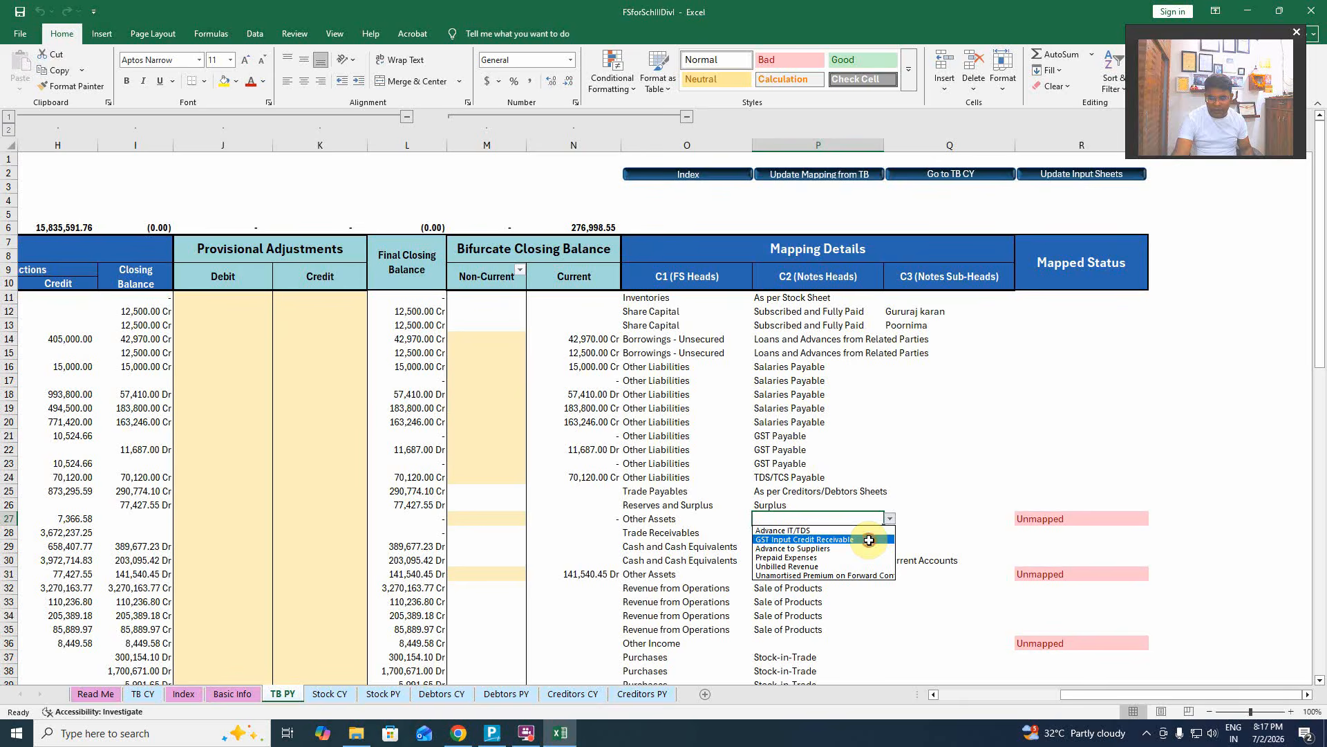
click(869, 540)
Map row 31's ledger in P31 to Prepaid Expenses.
key(Down)
key(Down)
key(Down)
key(Down)
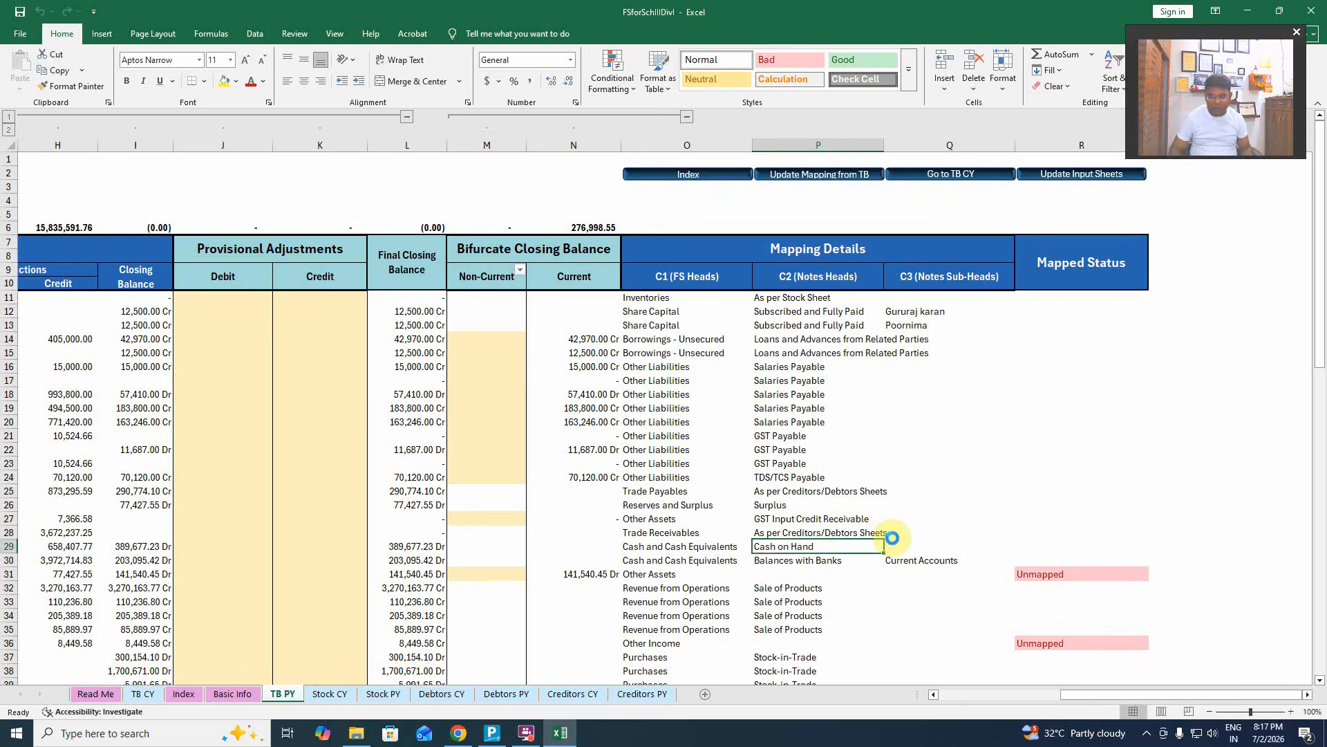
key(Left)
key(Home)
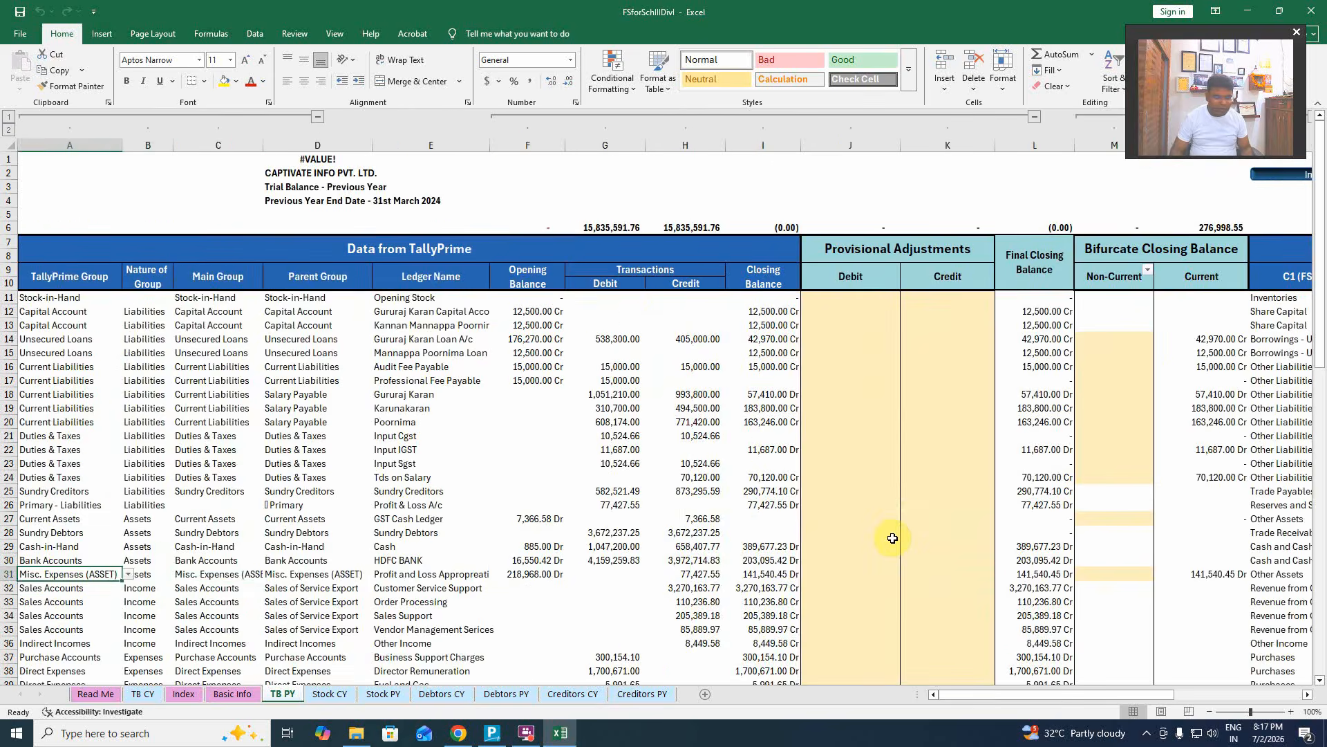
key(Right)
key(Right)
key(Right)
key(Right)
key(Right)
key(Right)
key(Right)
key(Right)
key(Right)
key(Right)
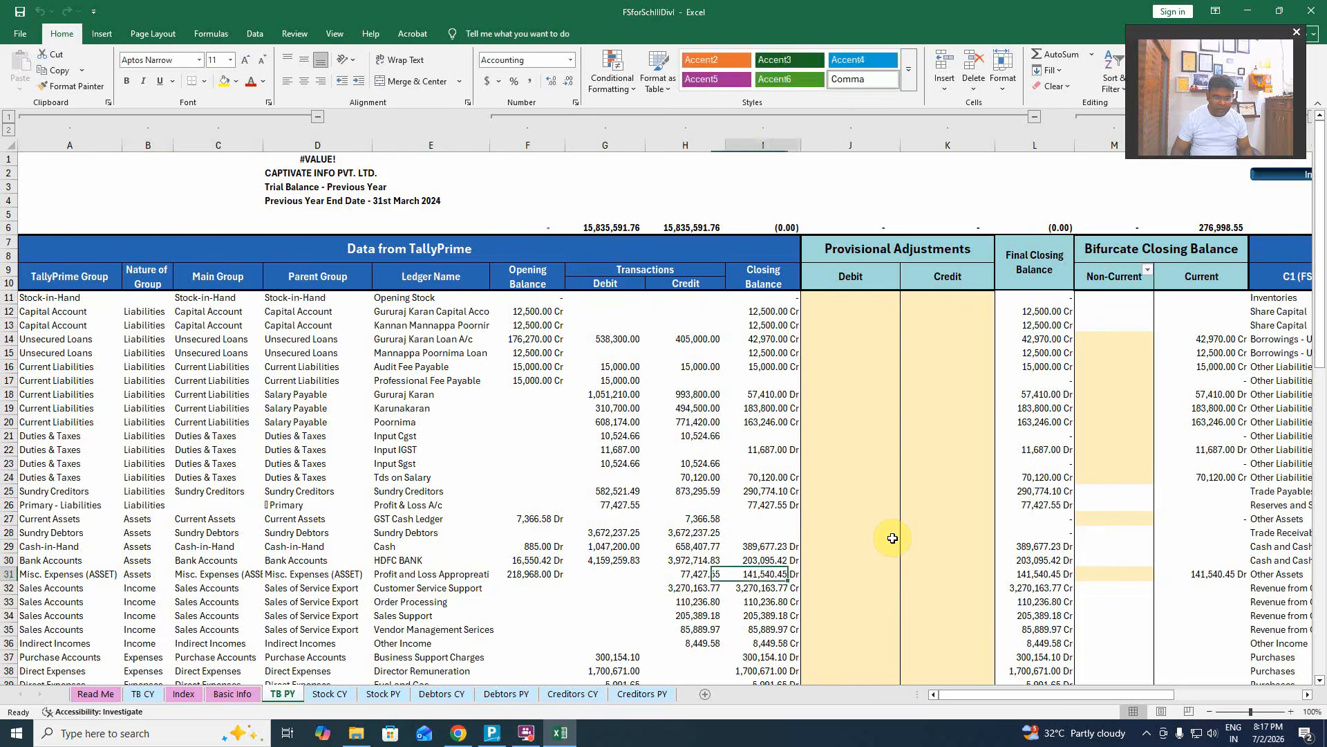
key(Right)
key(Right)
key(Right)
key(Right)
key(Right)
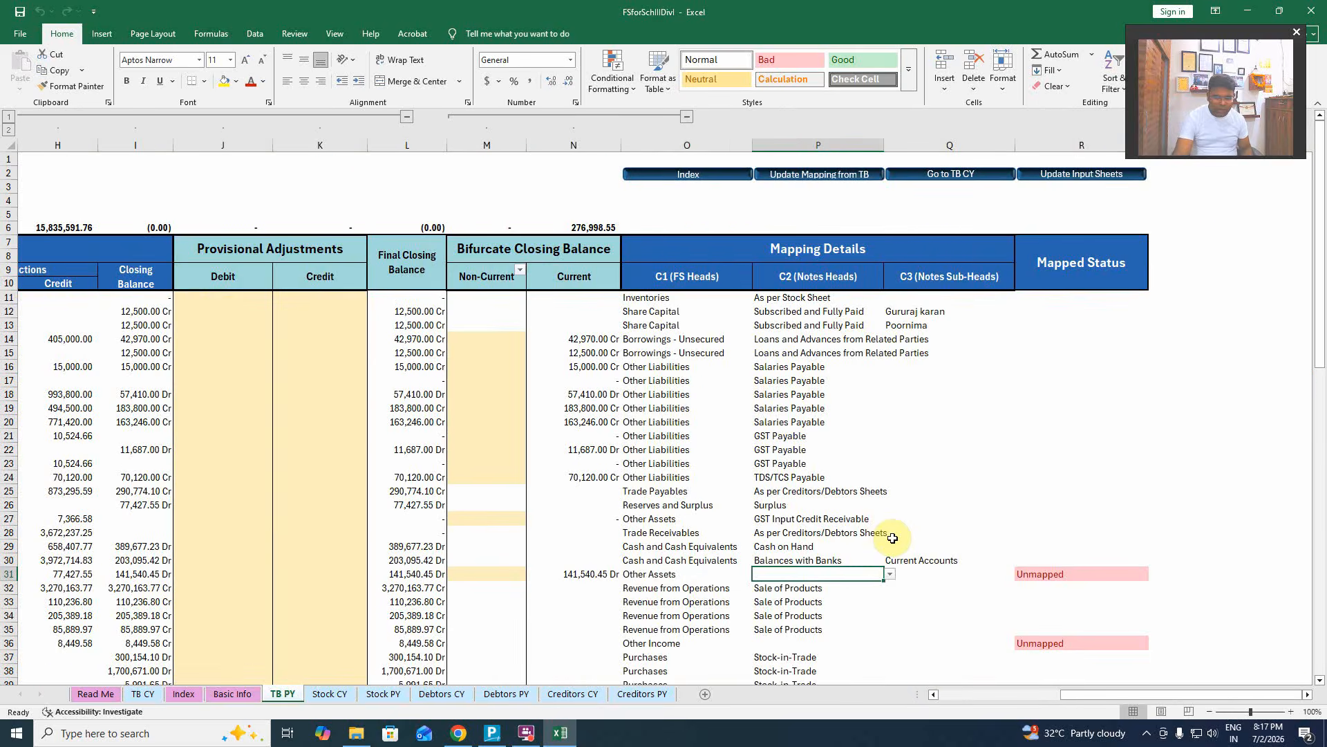
click(890, 576)
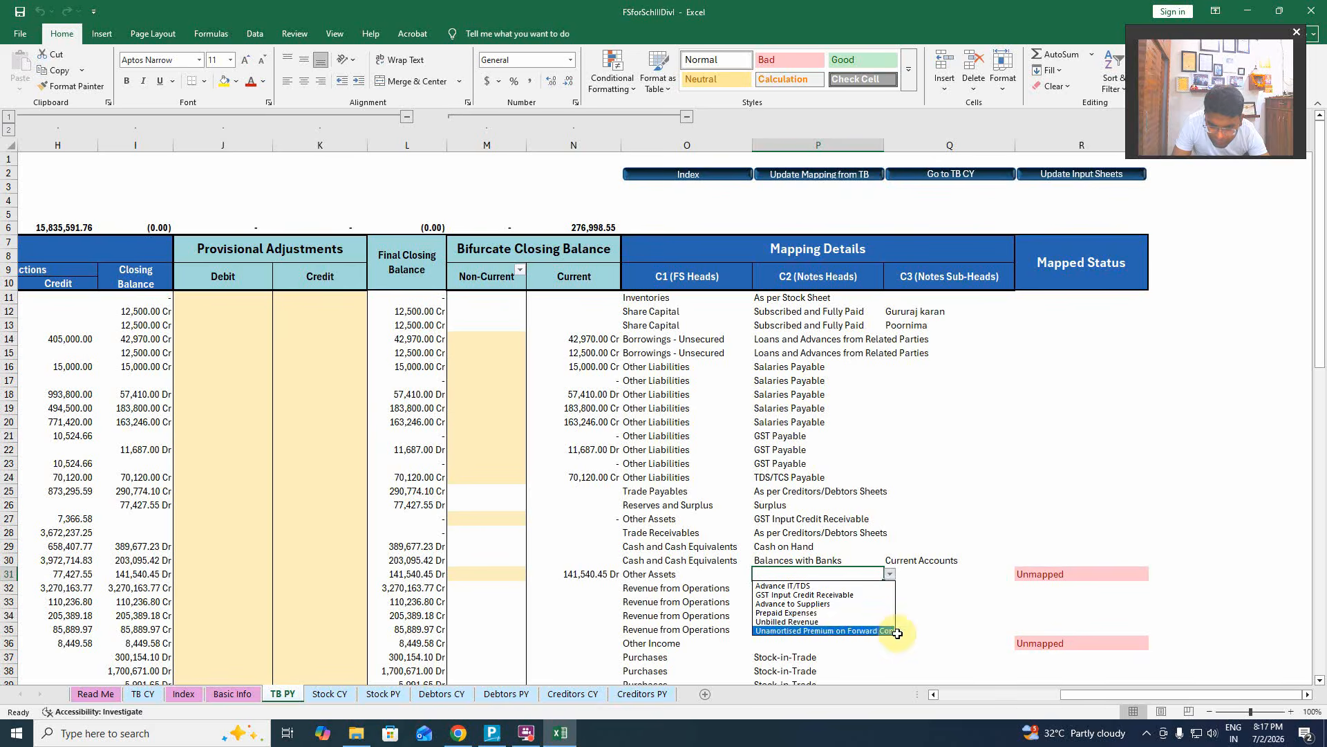
click(813, 613)
click(892, 613)
scroll(836, 622, down, 3)
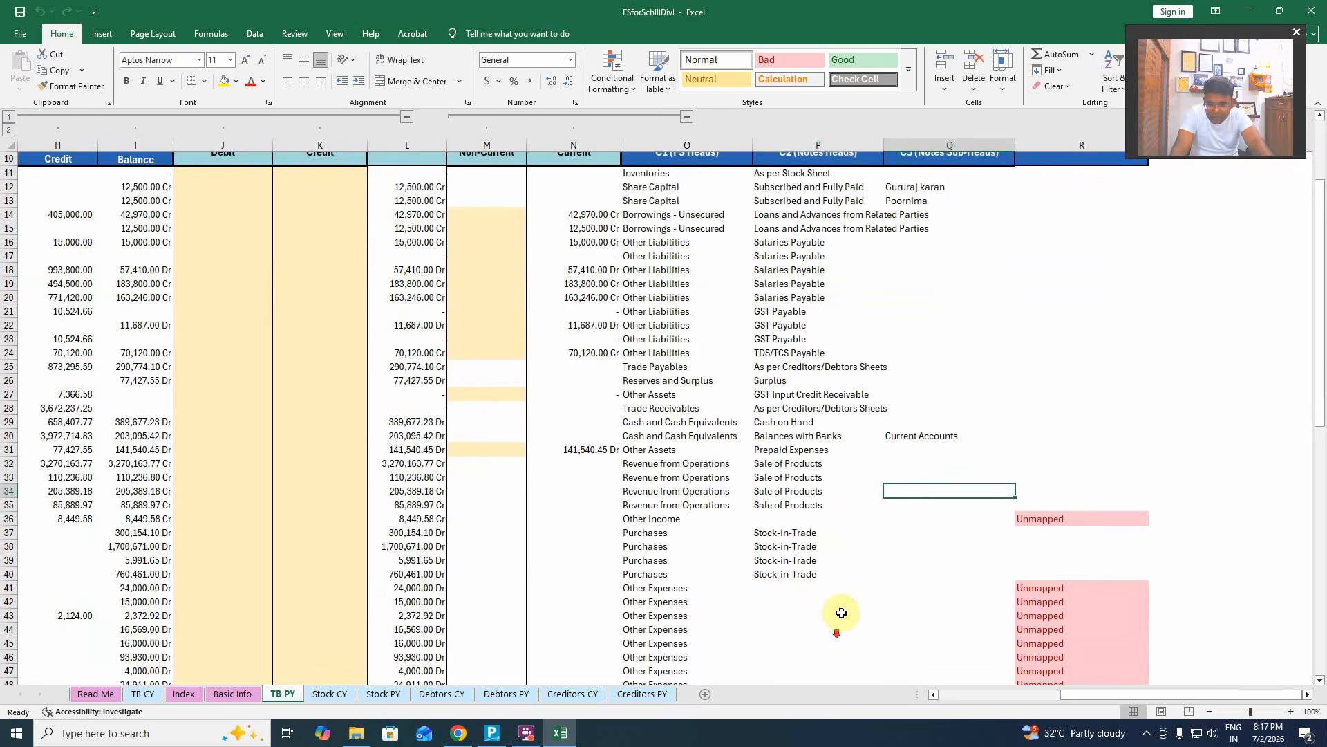
click(789, 517)
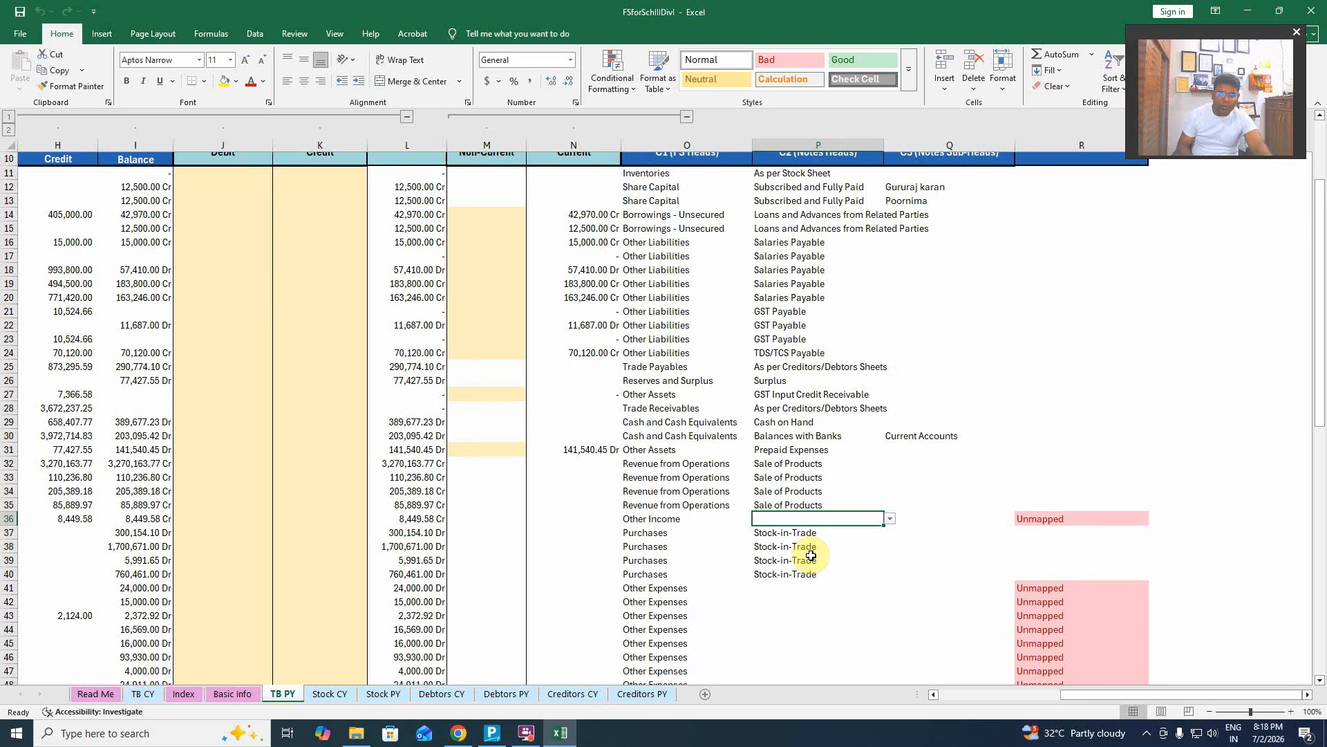
Review the Other Income ledger's name, groups and FS head across row 36.
scroll(813, 546, down, 9)
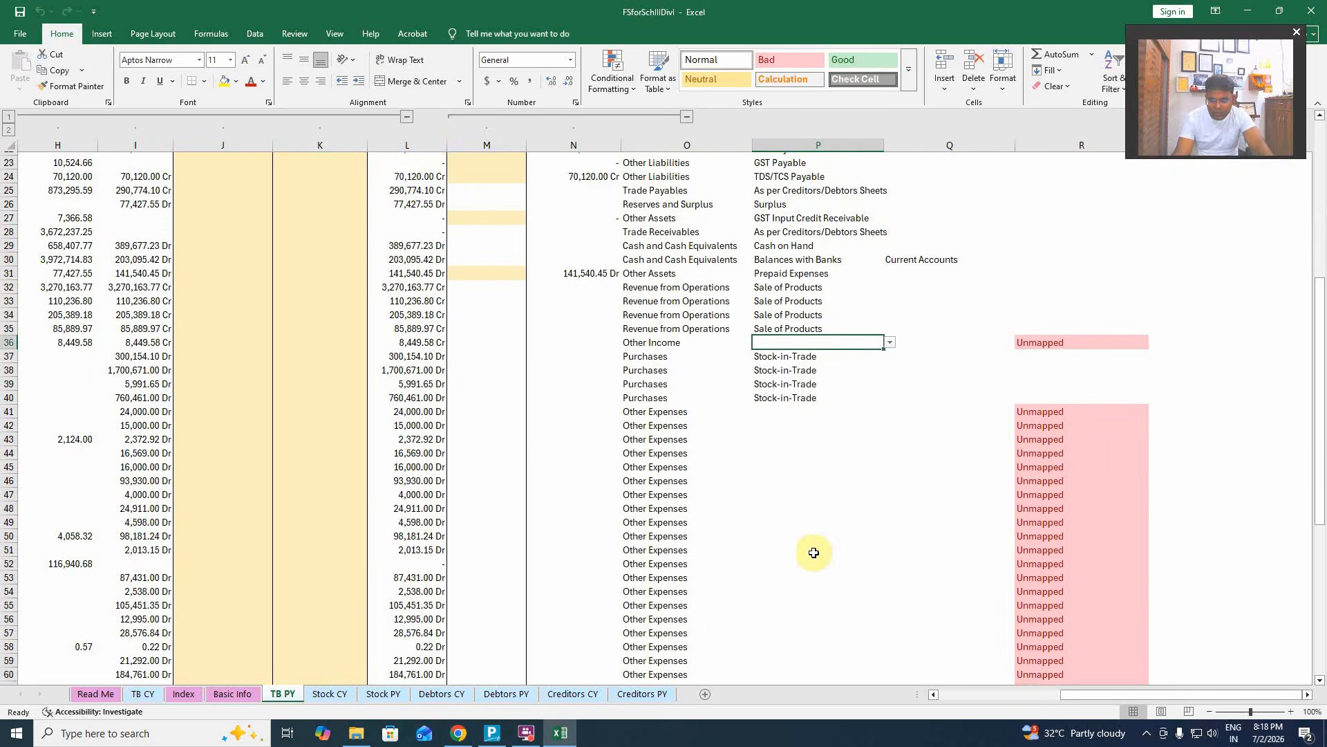
scroll(814, 503, up, 4)
click(890, 312)
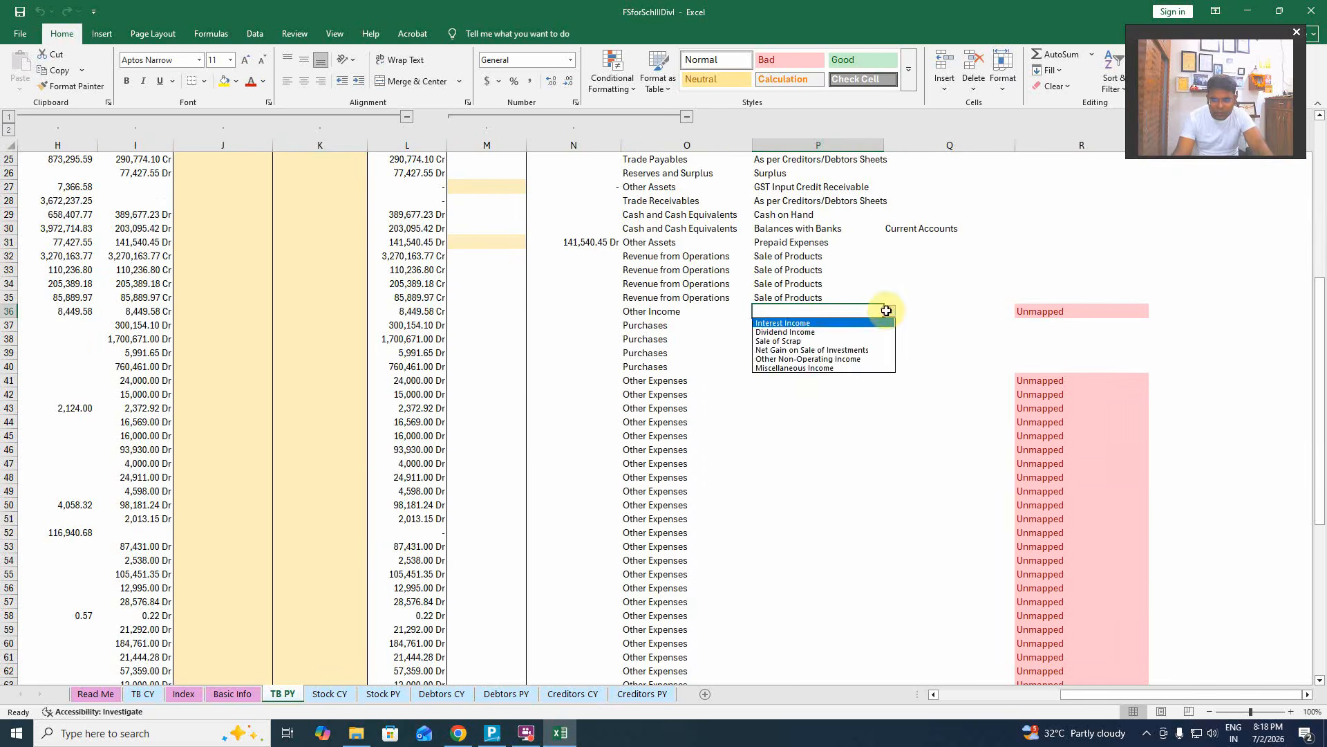
click(814, 381)
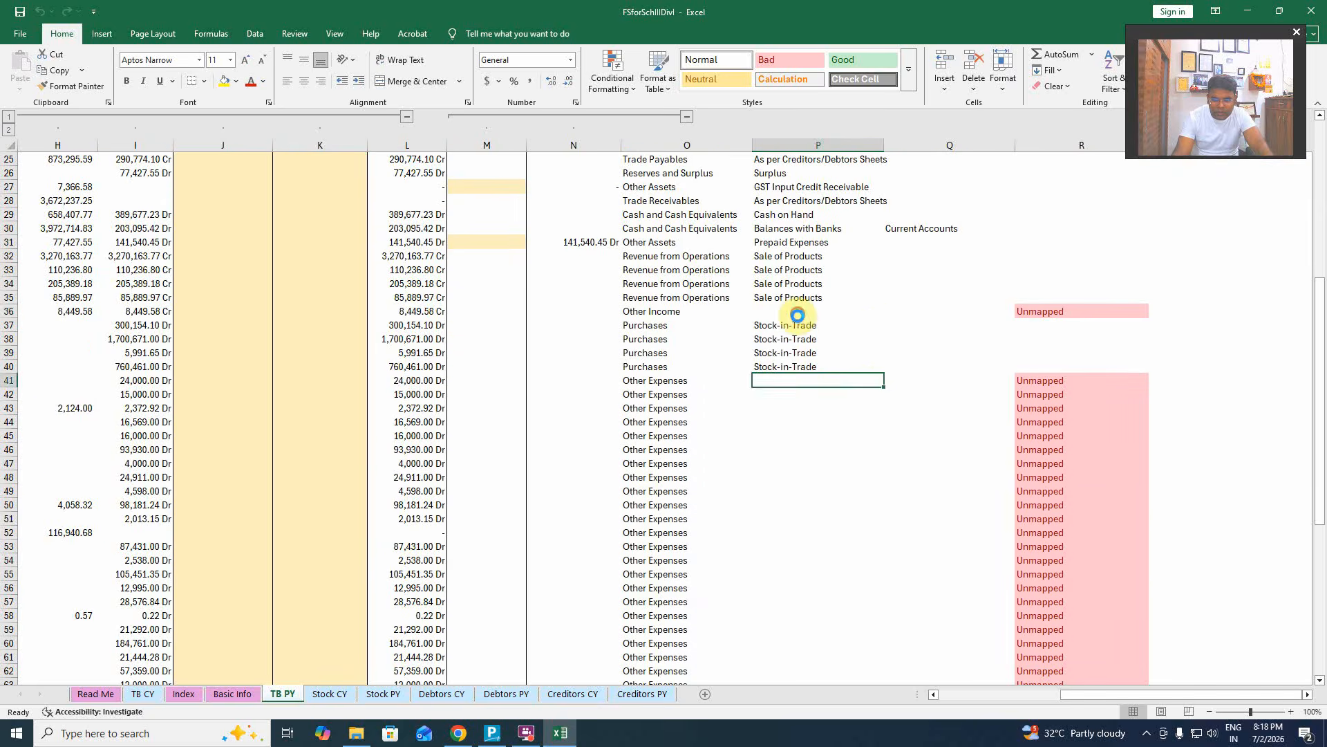
click(827, 314)
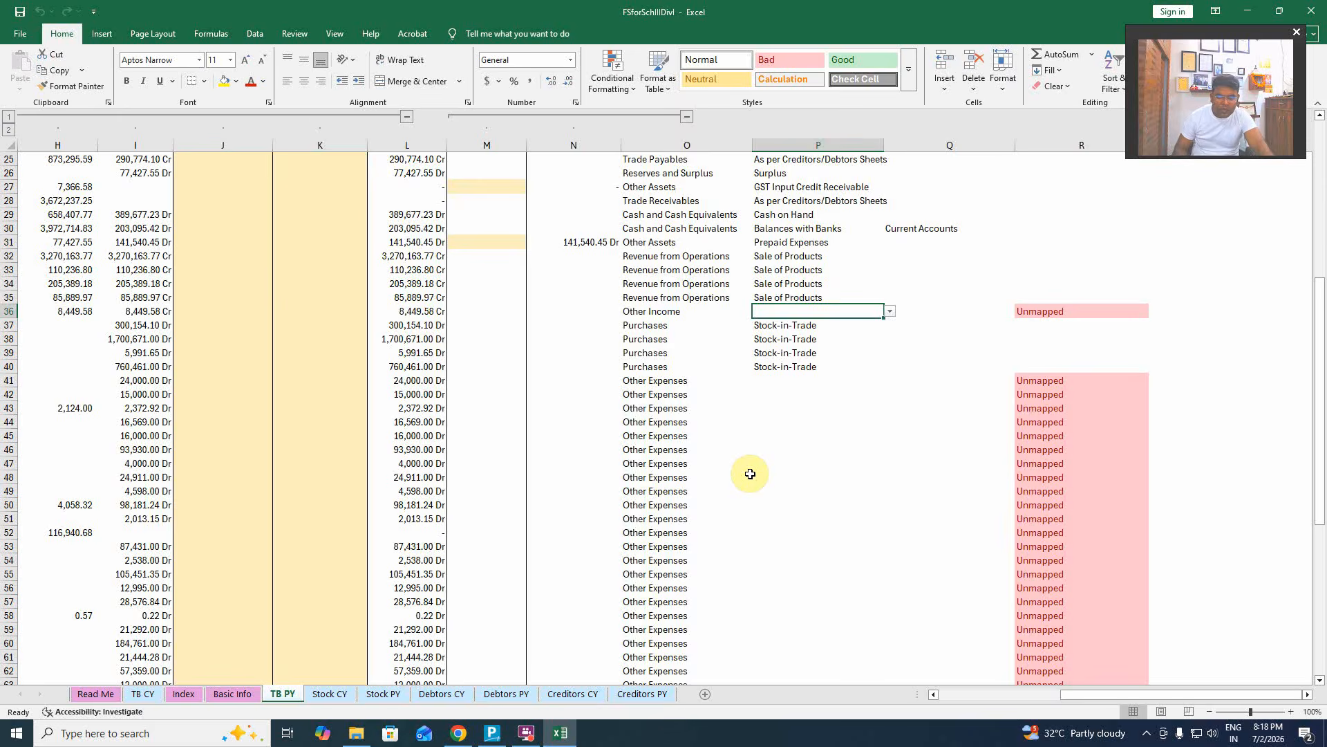
key(Left)
key(Left)
key(Left)
key(Left)
key(Left)
key(Left)
key(Left)
key(Left)
key(Left)
key(Left)
key(Left)
key(Left)
key(Left)
key(Left)
key(Left)
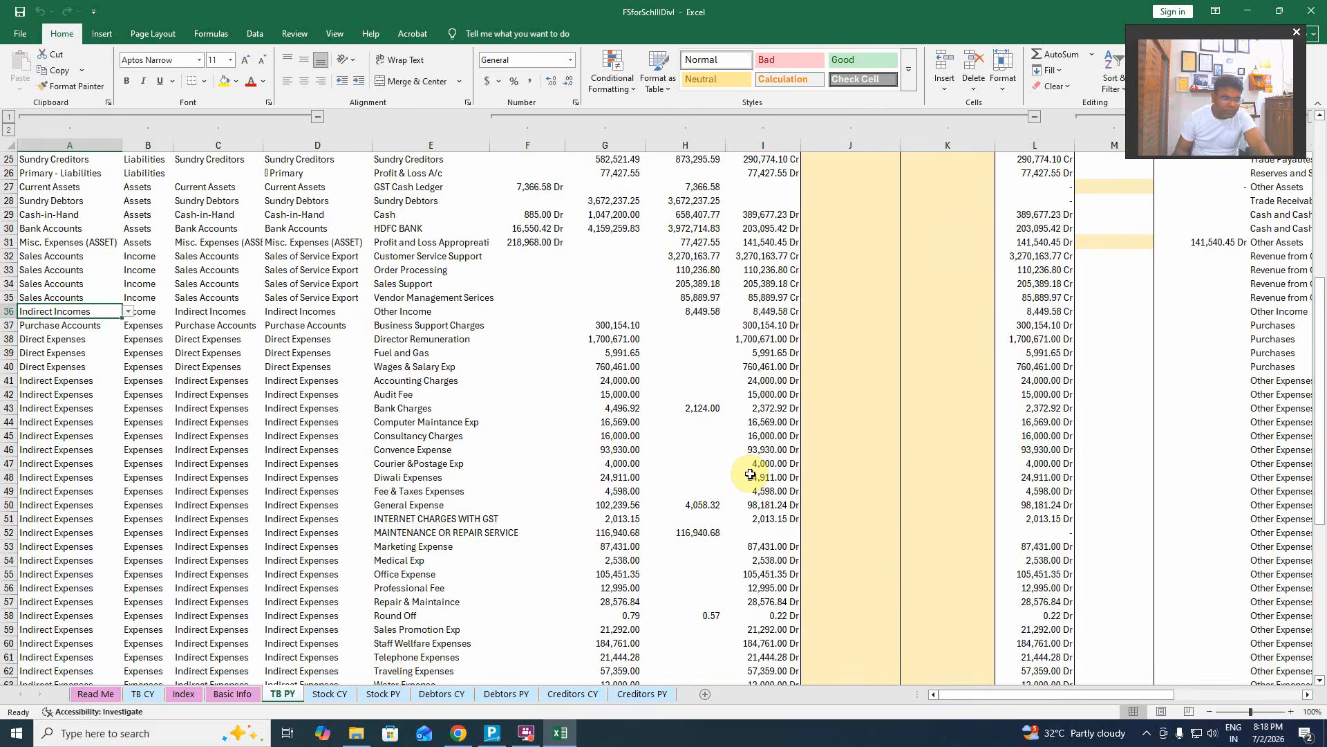
key(Right)
key(Right)
key(Right)
key(Left)
key(Left)
key(Left)
key(Right)
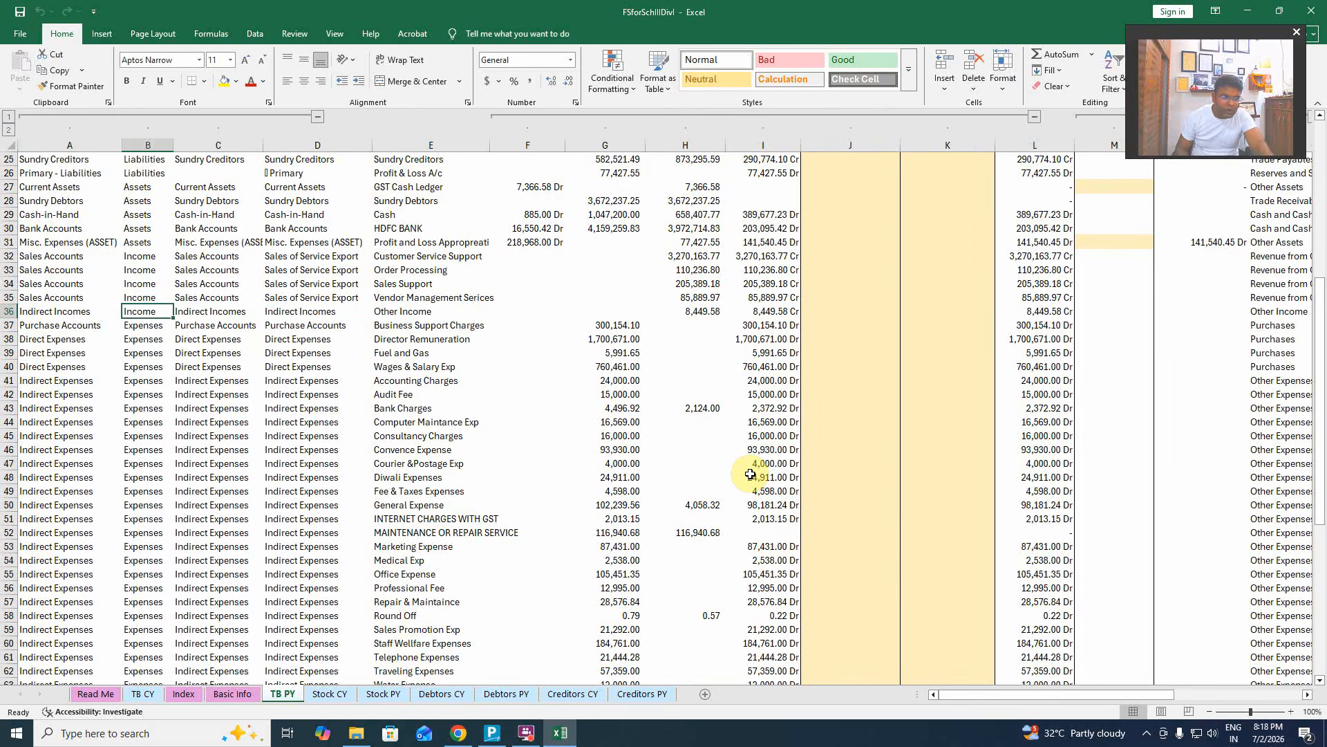
key(Right)
key(Right)
key(Right)
key(Right)
key(Right)
key(Right)
key(Right)
key(Right)
key(Right)
key(Right)
key(Right)
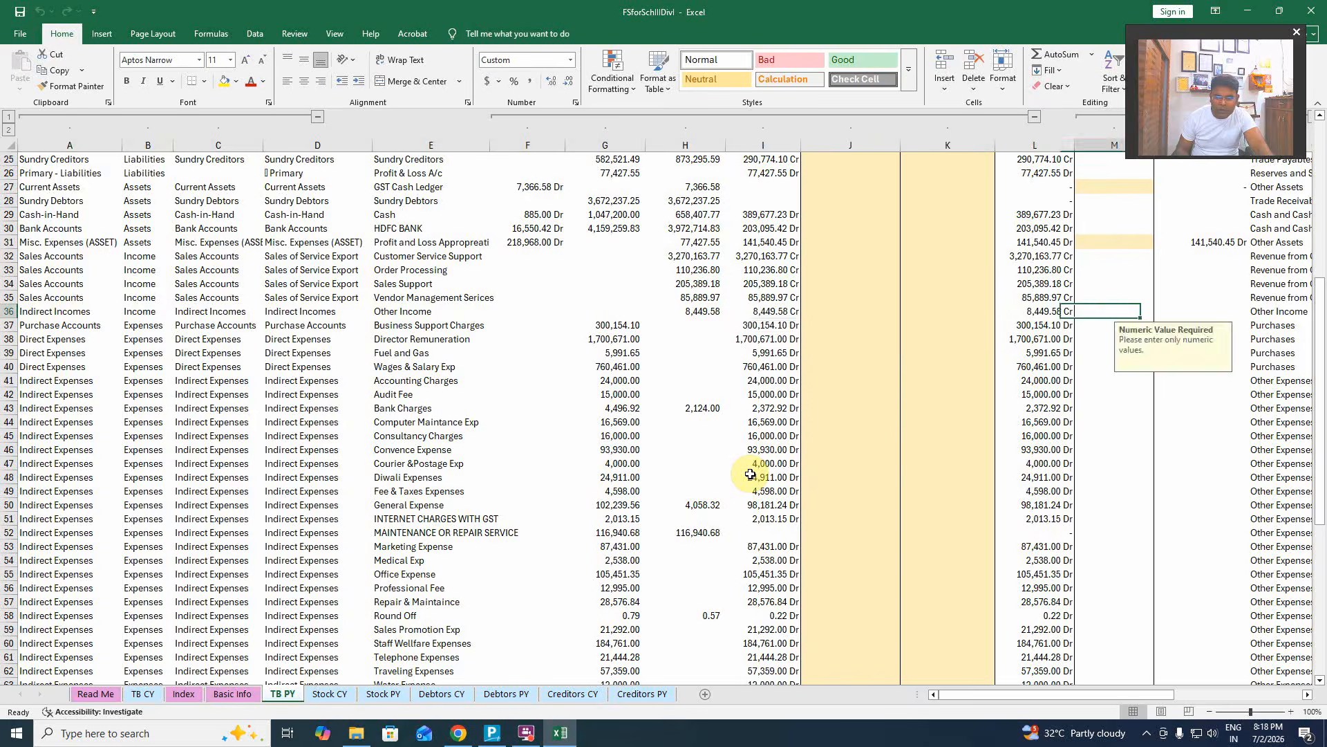
key(Right)
key(Right)
key(Right)
key(Right)
key(Right)
key(Right)
key(Left)
key(Left)
key(Left)
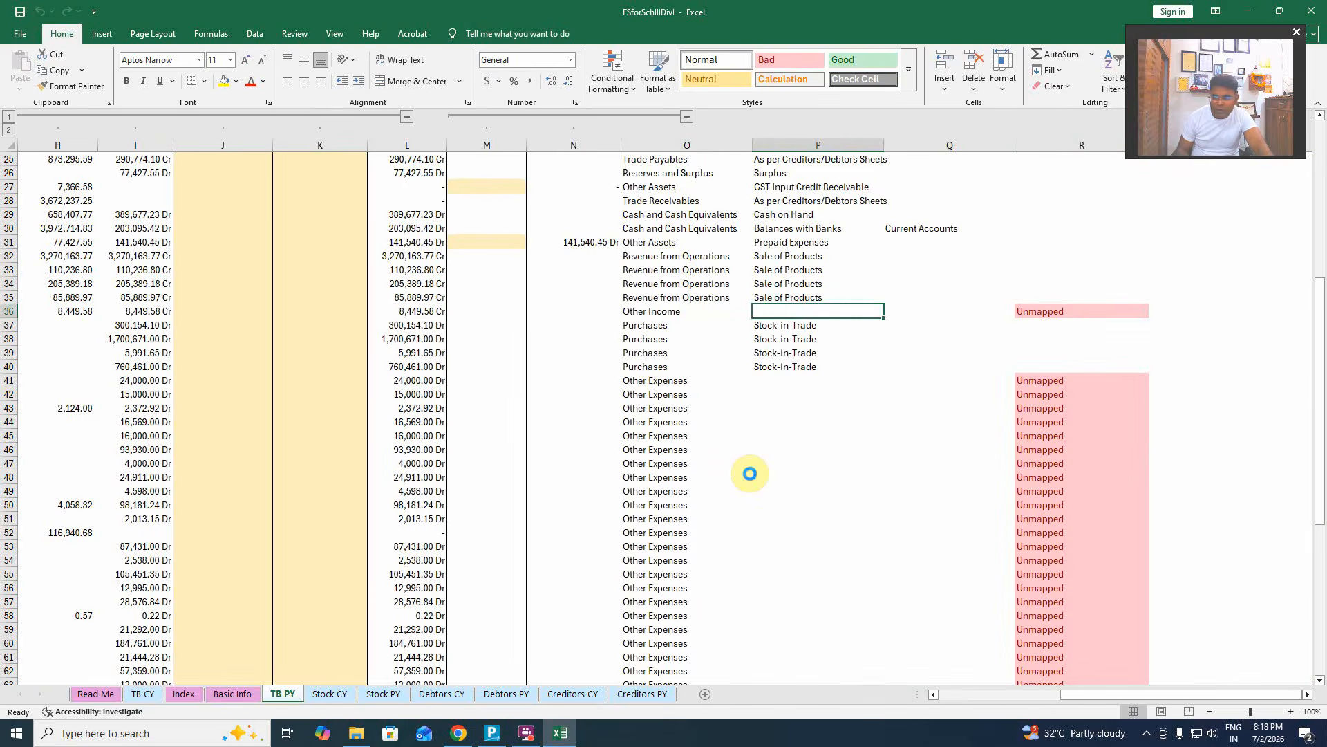
key(Left)
key(Right)
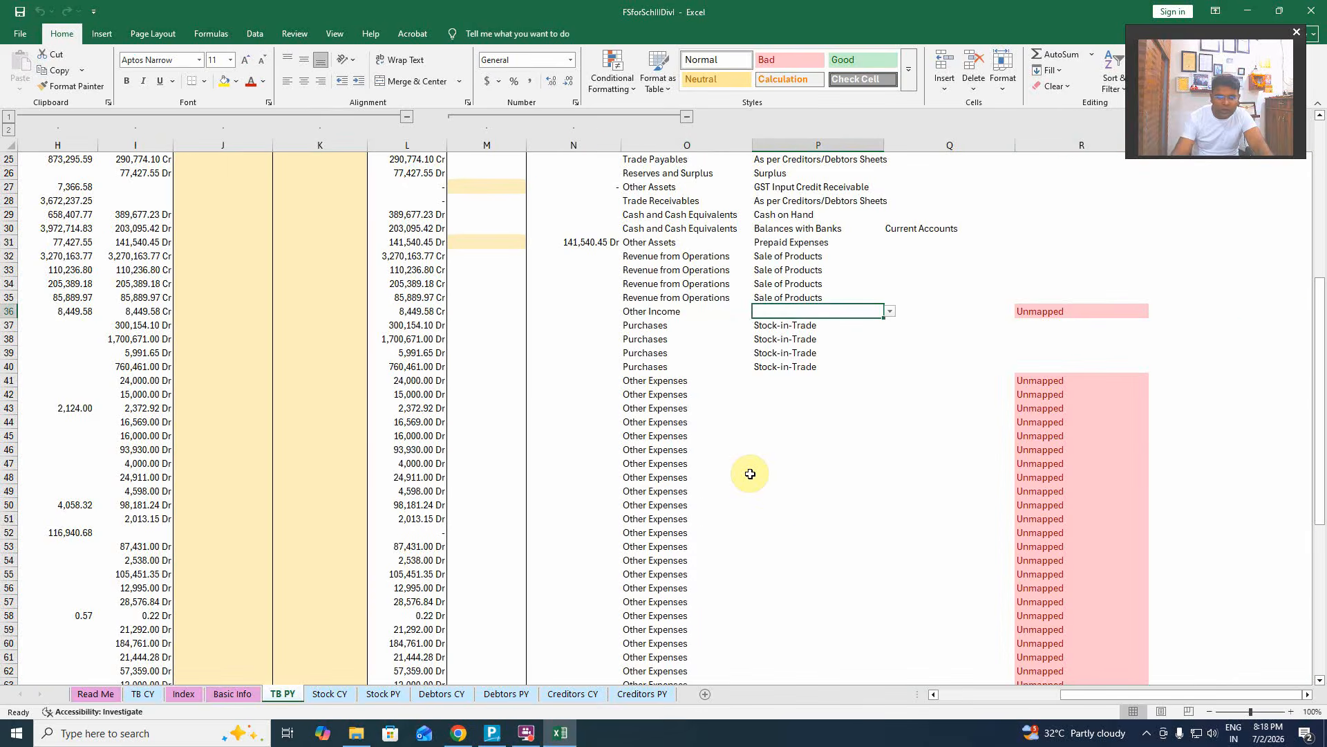
Map the Other Income ledger in P36 to the Miscellaneous Income notes head.
click(888, 311)
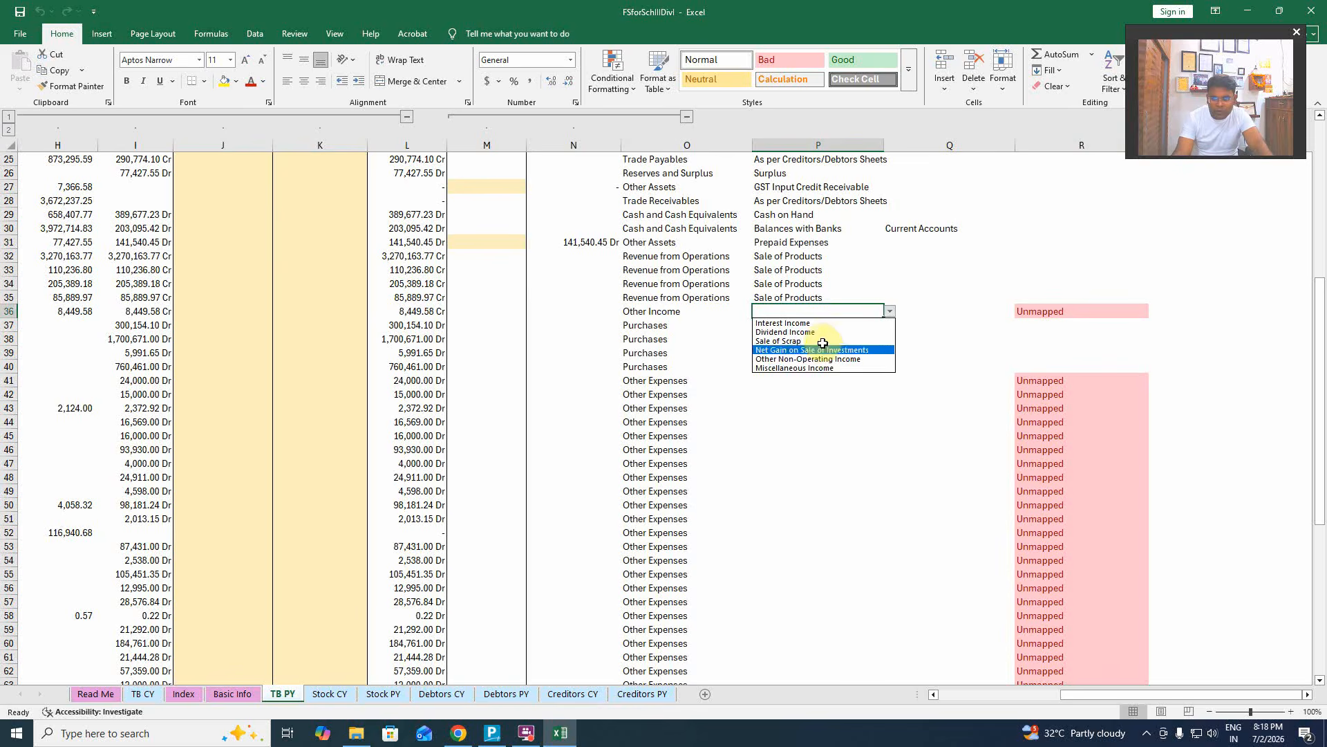
click(825, 367)
click(824, 408)
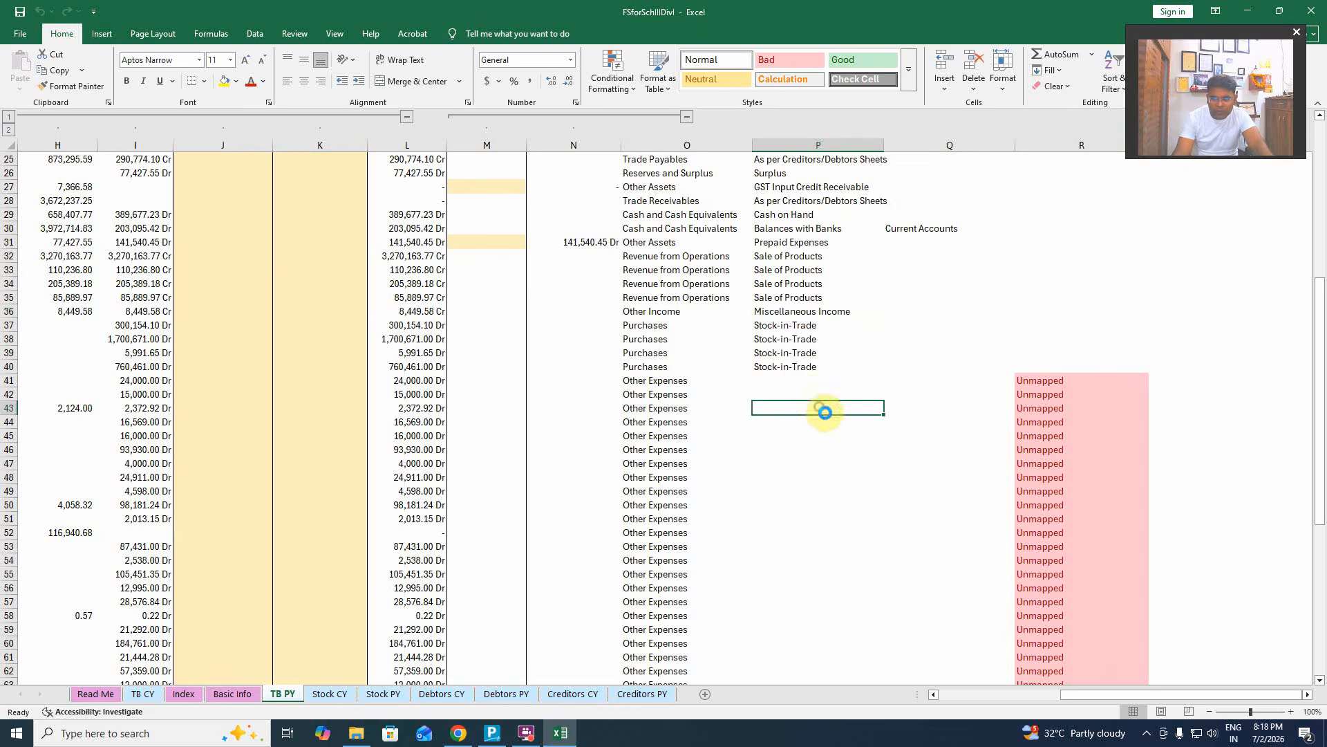
Inspect the still-Unmapped Accounting Charges ledger across row 41.
click(801, 379)
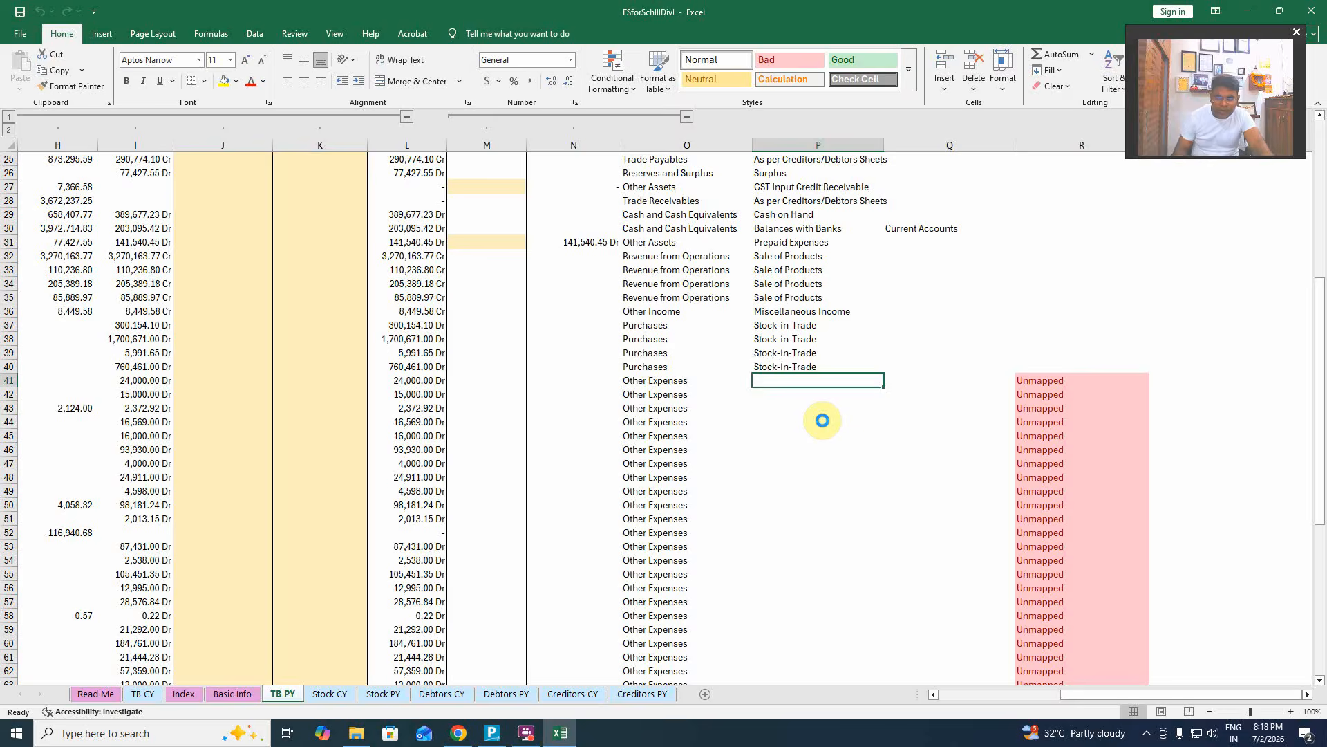
key(Left)
key(Left)
key(Left)
key(Left)
key(Left)
key(Left)
key(Left)
key(Left)
key(Left)
key(Left)
key(Left)
key(Left)
key(Left)
key(Left)
key(Left)
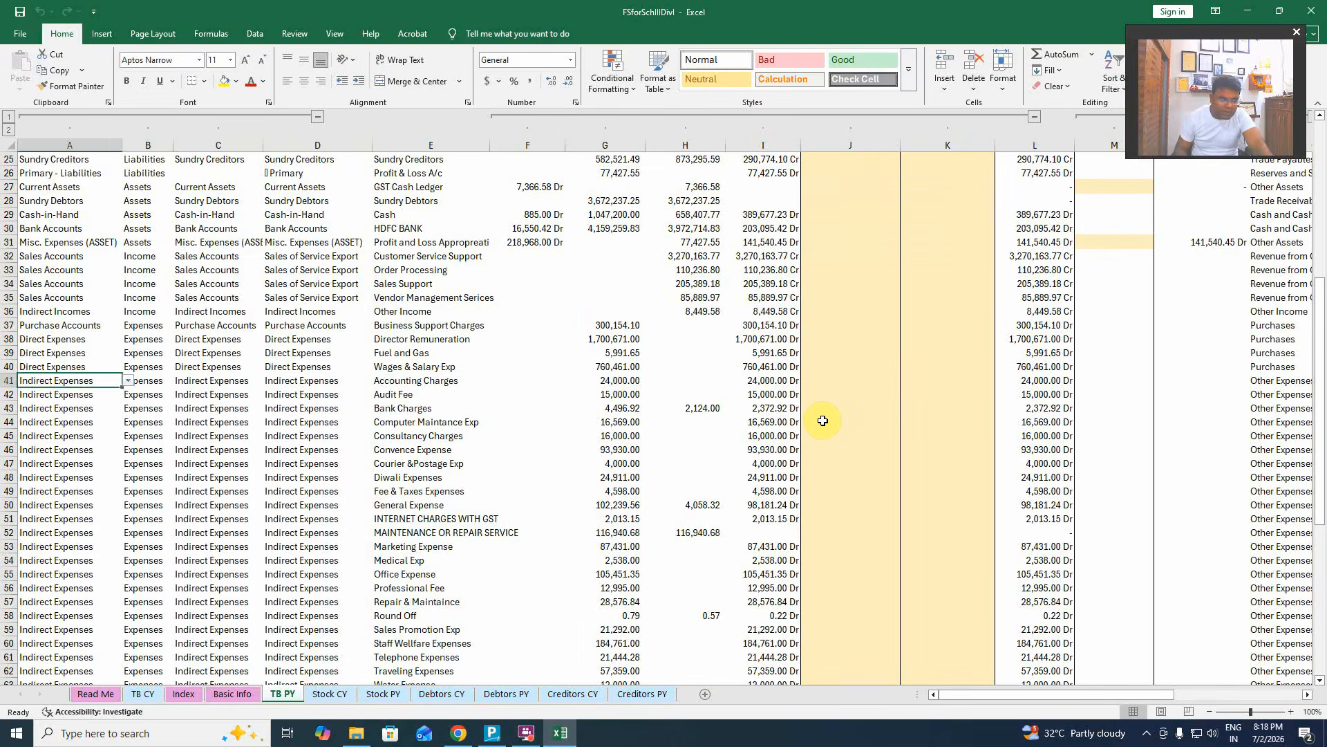
key(Right)
key(Right)
key(Right)
key(Right)
key(Right)
key(Right)
key(Right)
key(Right)
key(Right)
key(Right)
key(Right)
key(Right)
key(Right)
key(Right)
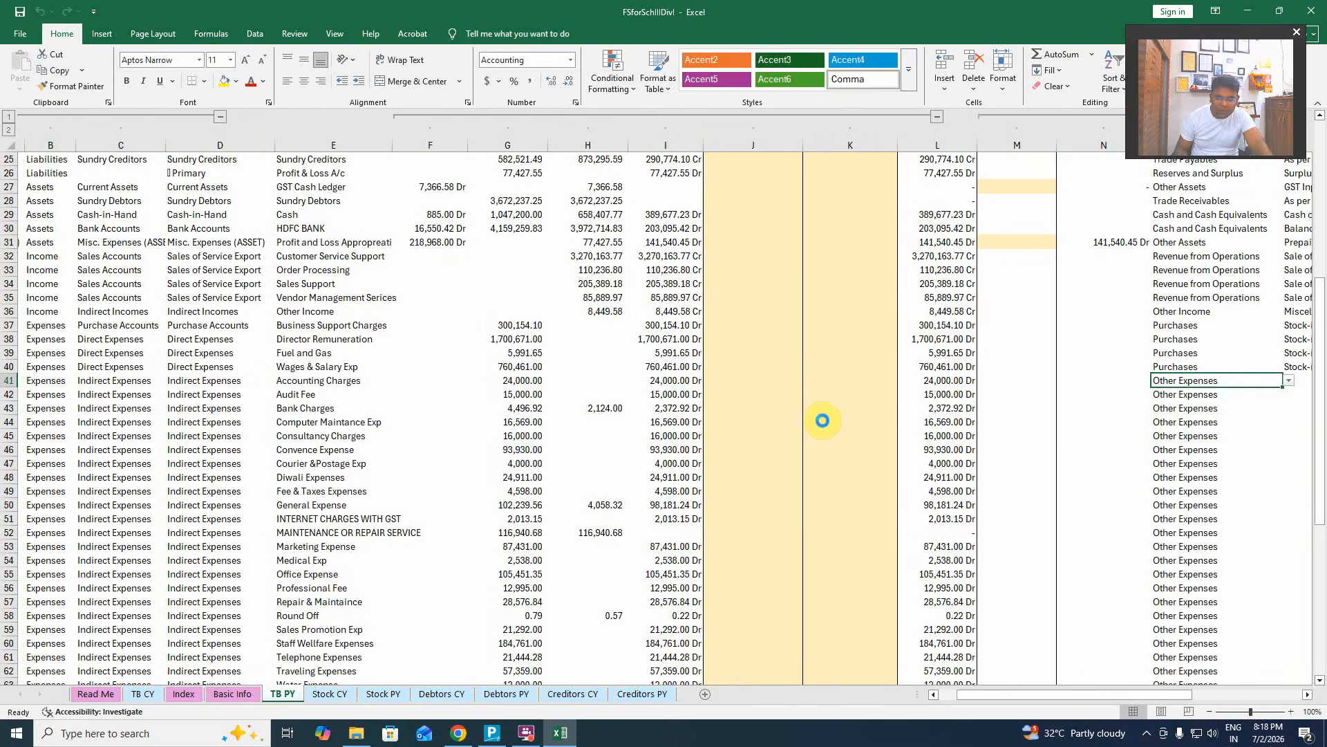
key(Right)
key(Right)
key(Right)
key(Left)
key(Left)
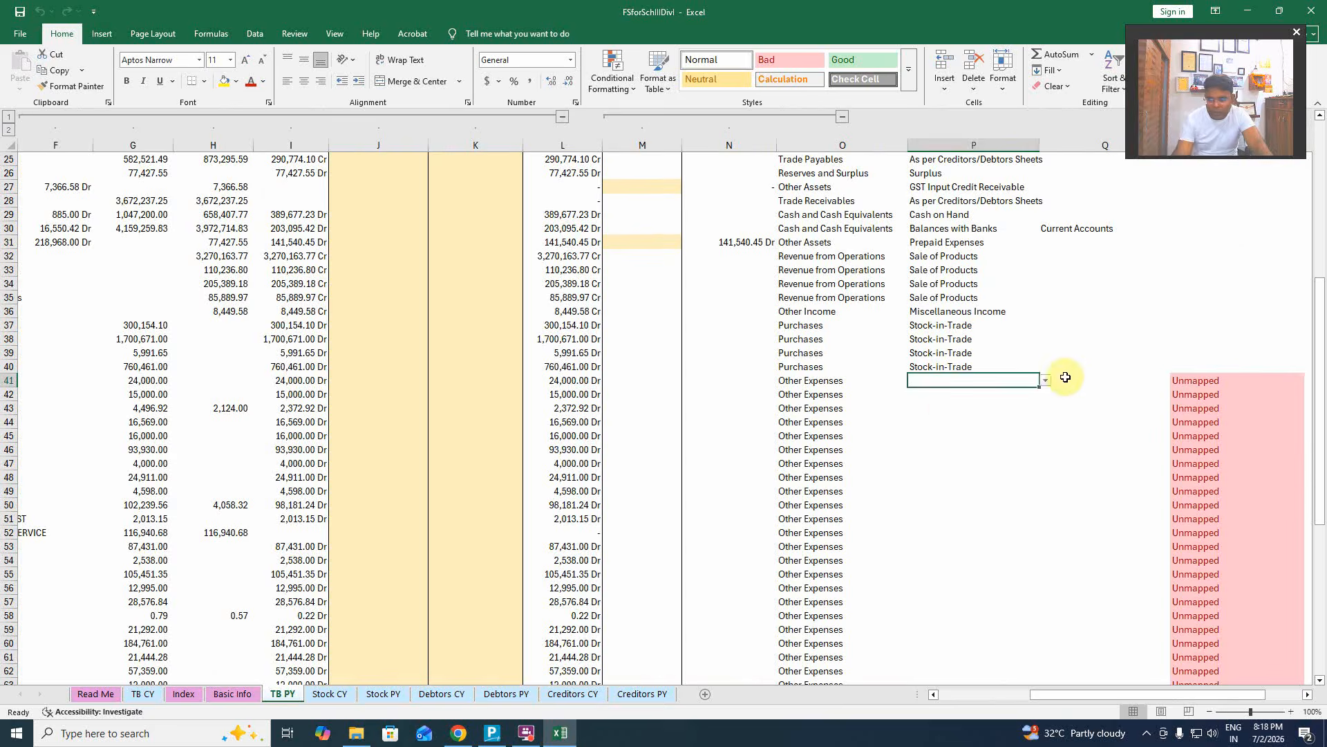
key(Left)
key(Left)
key(Left)
key(Left)
key(Left)
key(Left)
key(Left)
key(Left)
key(Left)
key(Left)
key(Left)
key(Left)
key(Left)
key(Left)
key(Left)
key(Right)
key(Right)
key(Right)
key(Right)
key(Right)
key(Right)
key(Right)
key(Right)
key(Right)
key(Right)
key(Right)
key(Right)
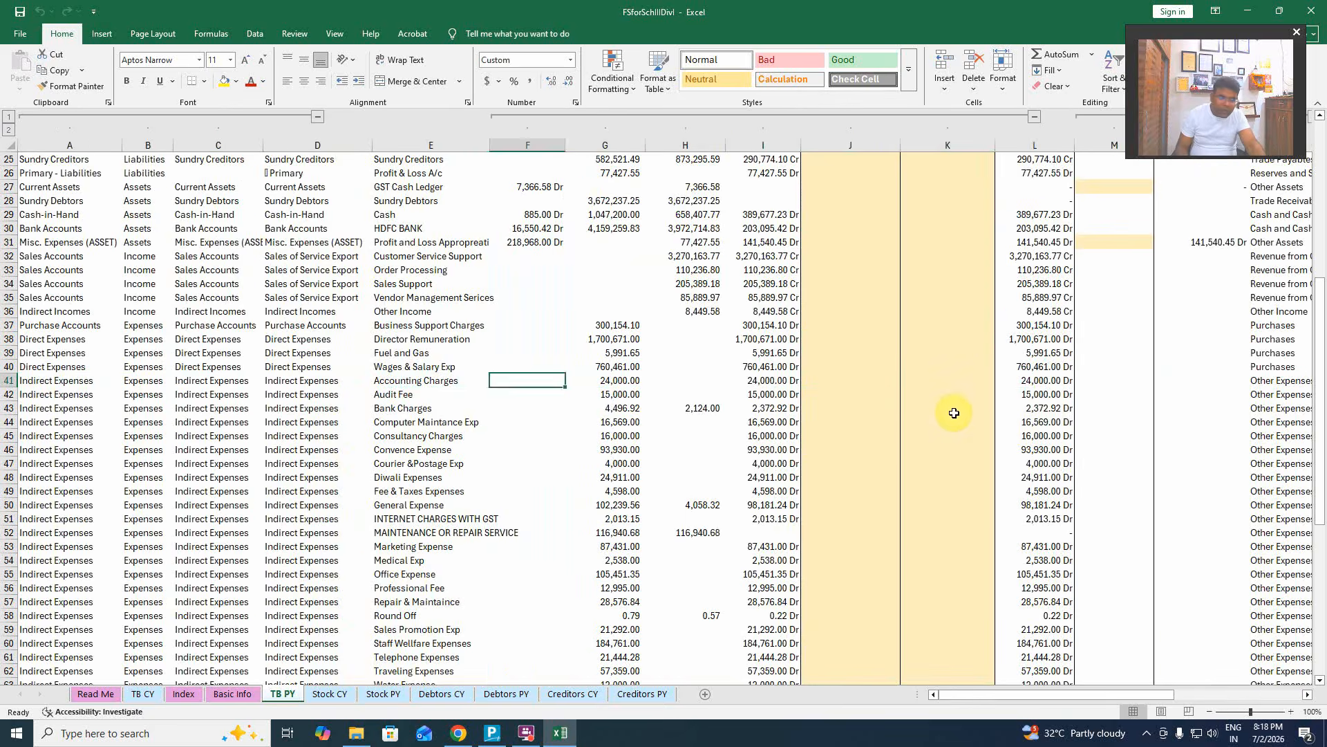
key(Right)
key(Right)
key(Right)
key(Right)
key(Right)
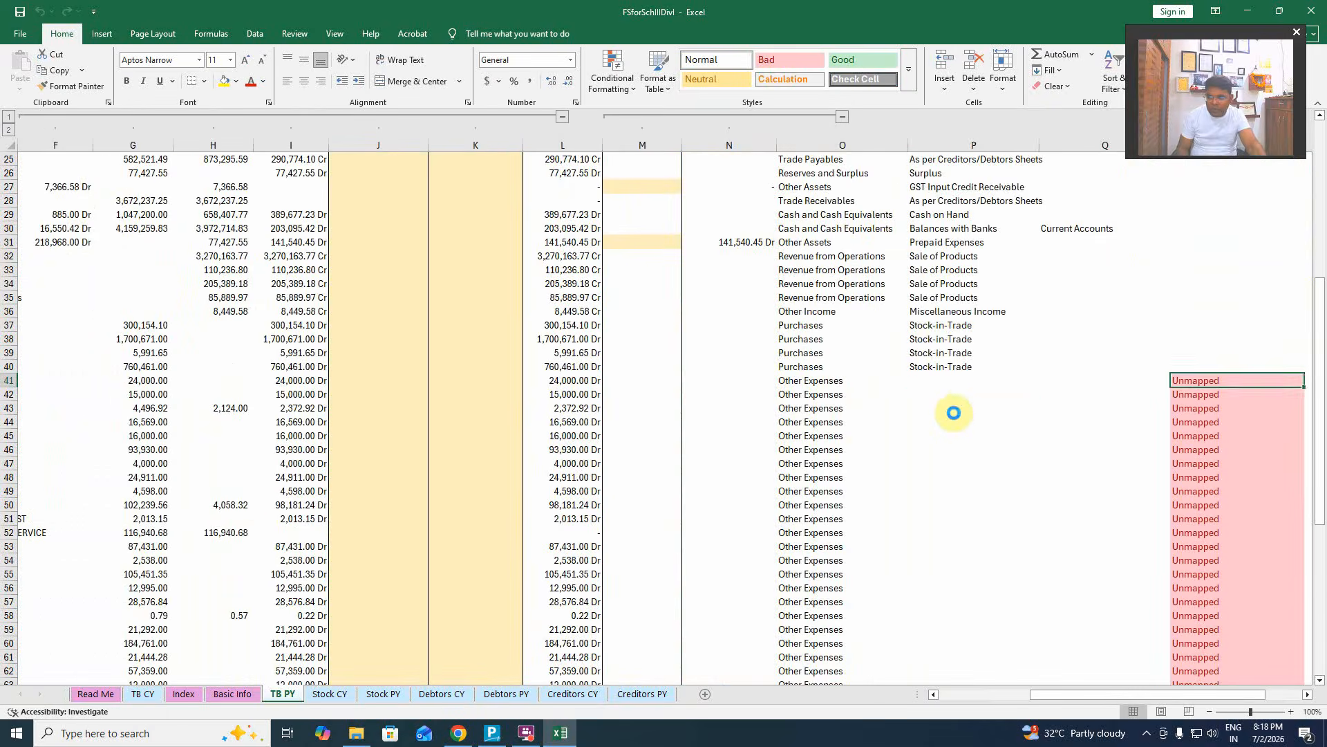
key(Left)
key(Left)
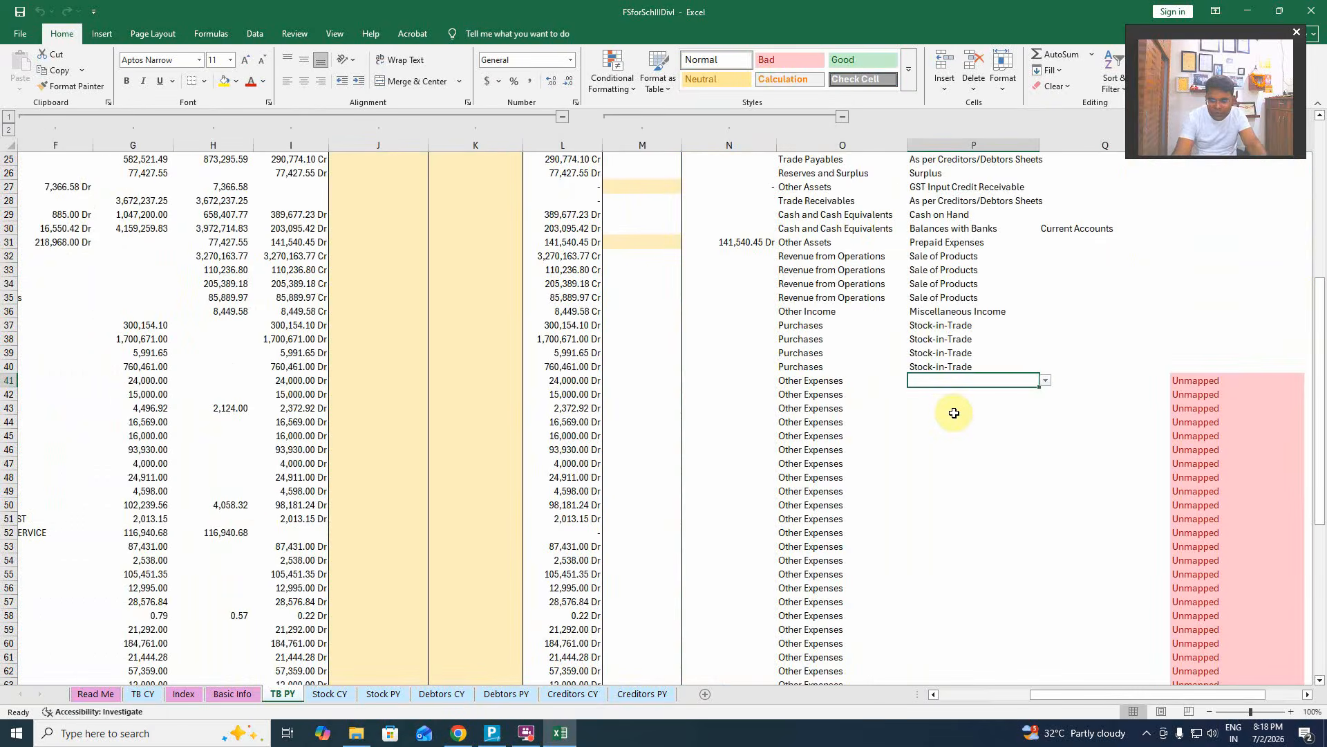
Map Accounting Charges in P41 to the Miscellaneous Expenses notes head.
click(1045, 380)
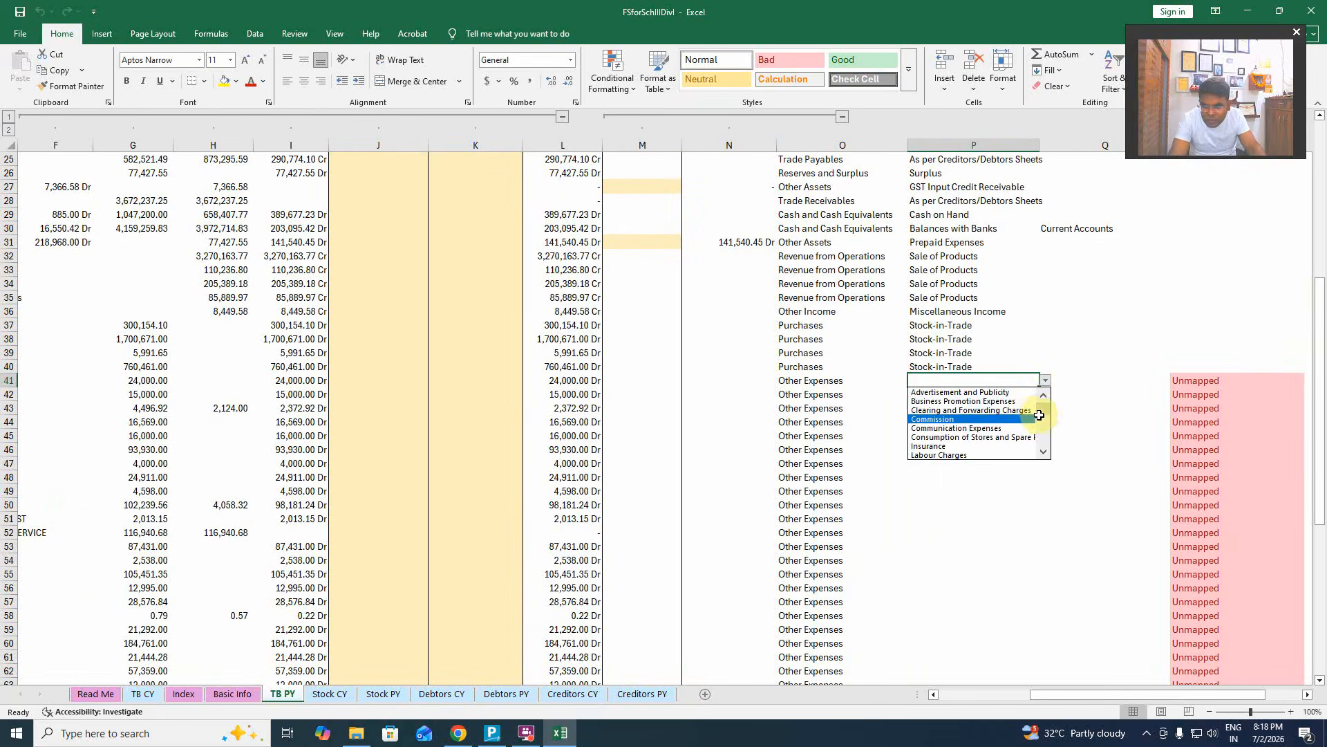
mouse_move(1044, 412)
mouse_down()
mouse_move(1049, 441)
mouse_move(1043, 401)
mouse_up()
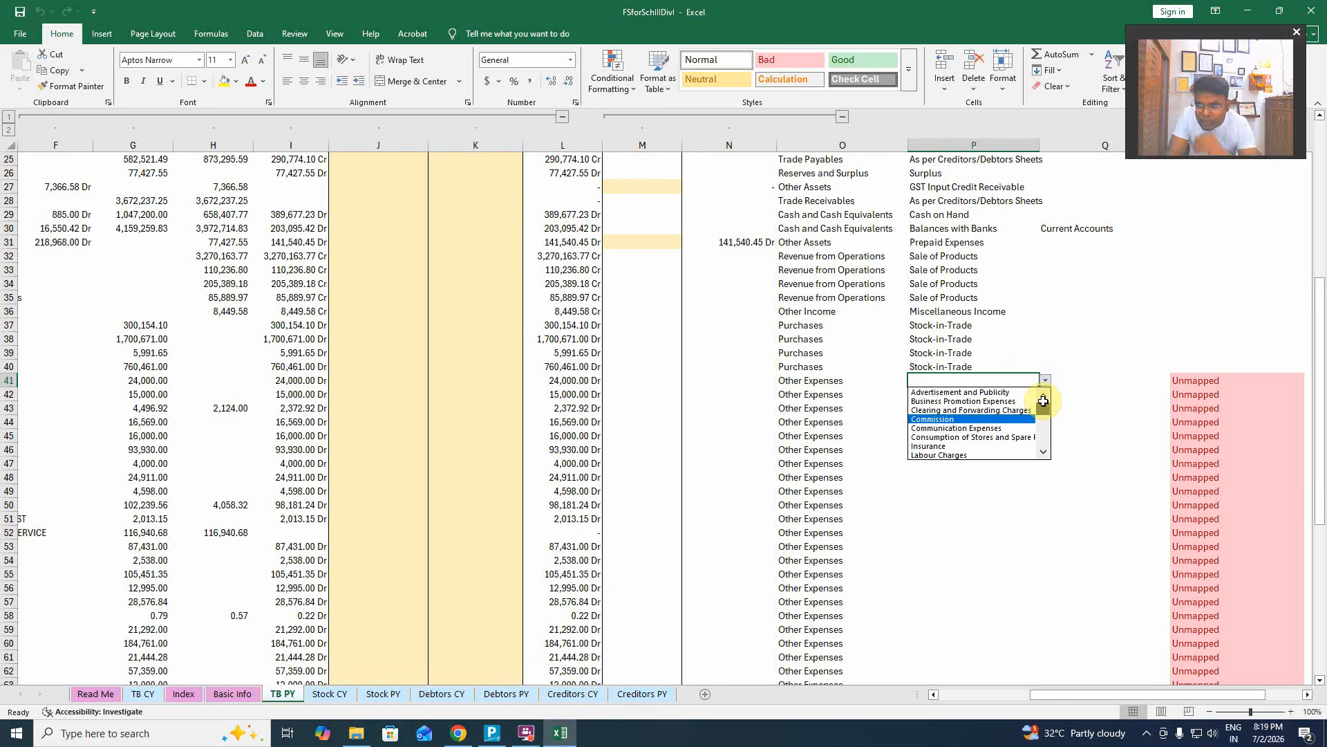
drag(1043, 401, 1037, 449)
click(996, 455)
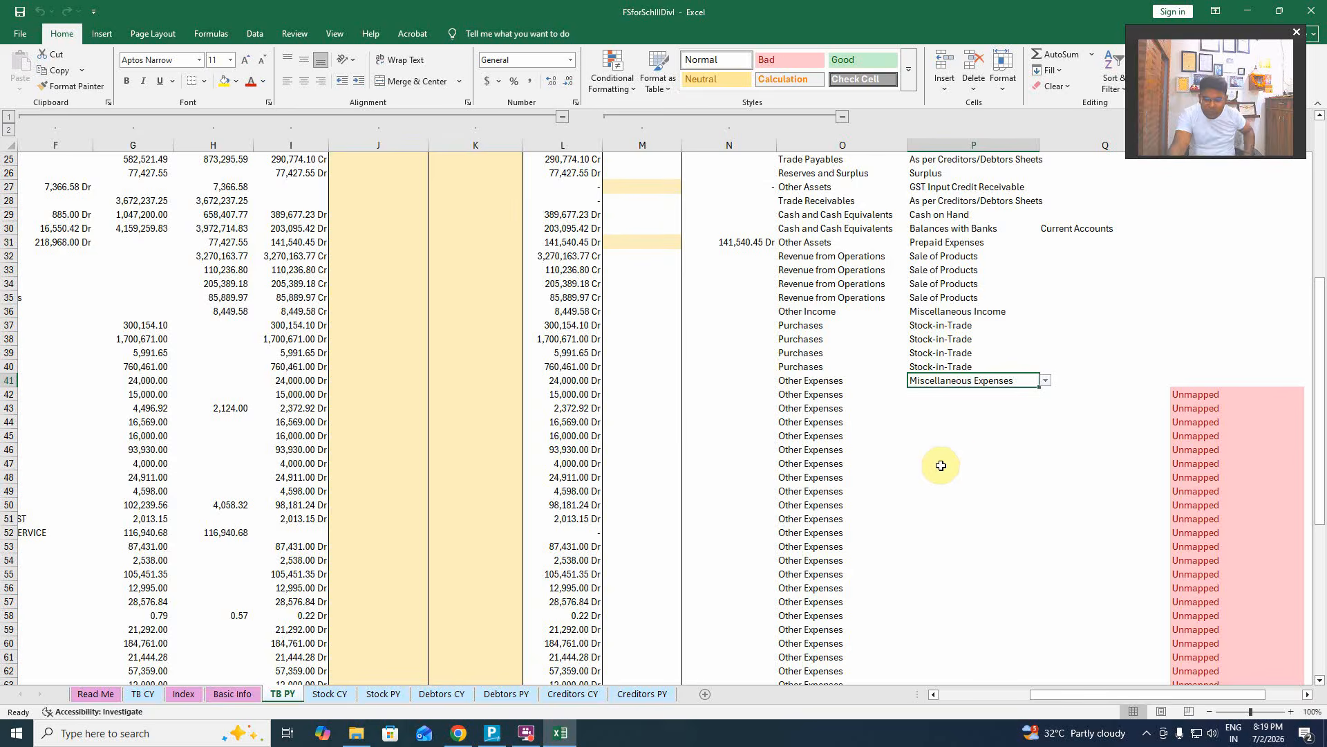
Copy Miscellaneous Expenses into P42:P43 for Audit Fee and Bank Charges.
key(ctrl+c)
key(ctrl+Down)
key(ctrl+Up)
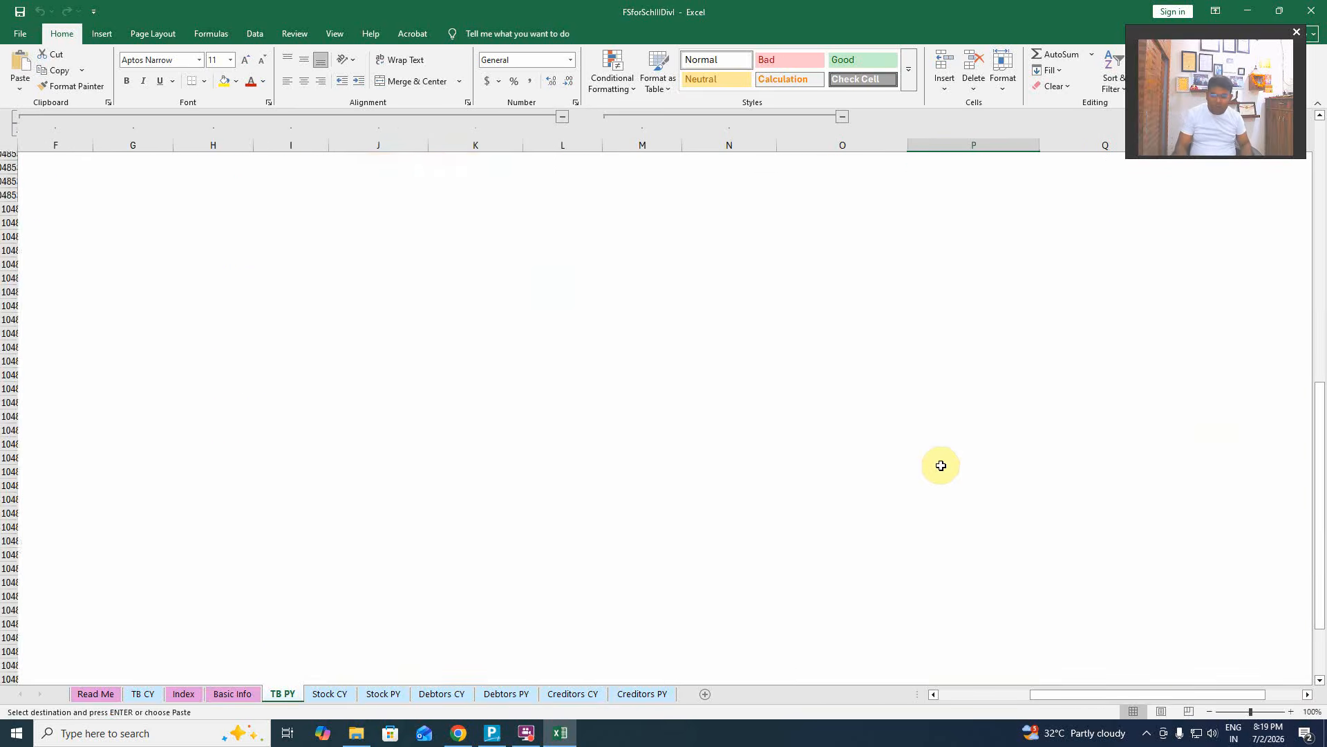
key(Down)
key(Down)
key(Return)
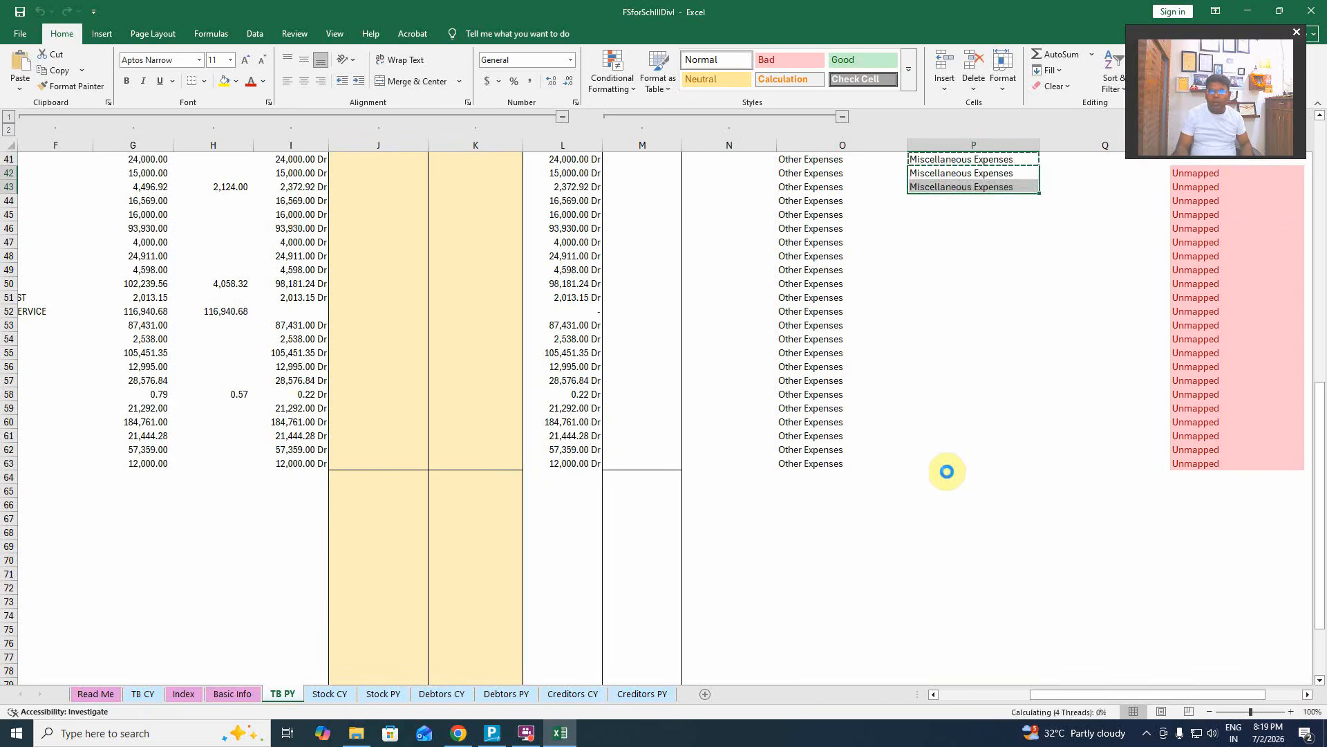
key(Left)
key(Left)
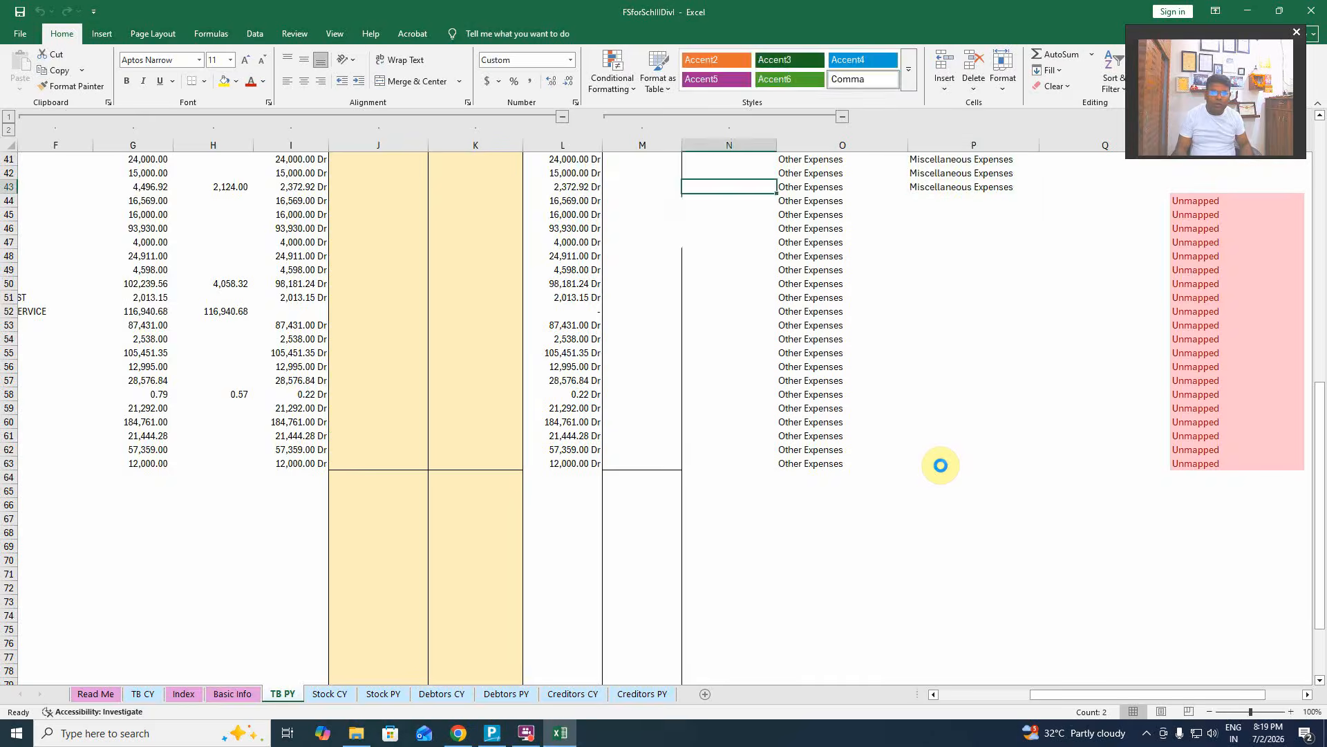
key(Home)
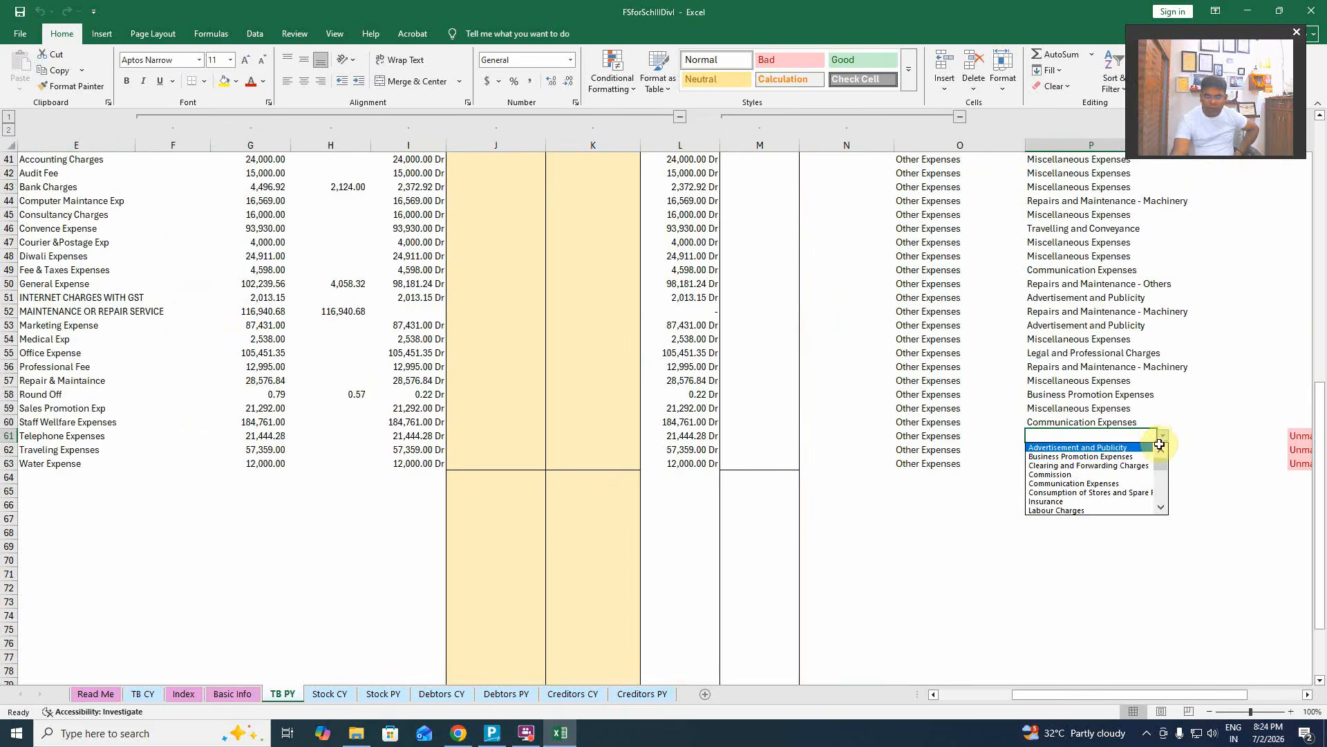
Map Telephone Expenses and Traveling Expenses to Travelling and Conveyance.
drag(1161, 460, 1167, 499)
click(1124, 501)
click(1083, 450)
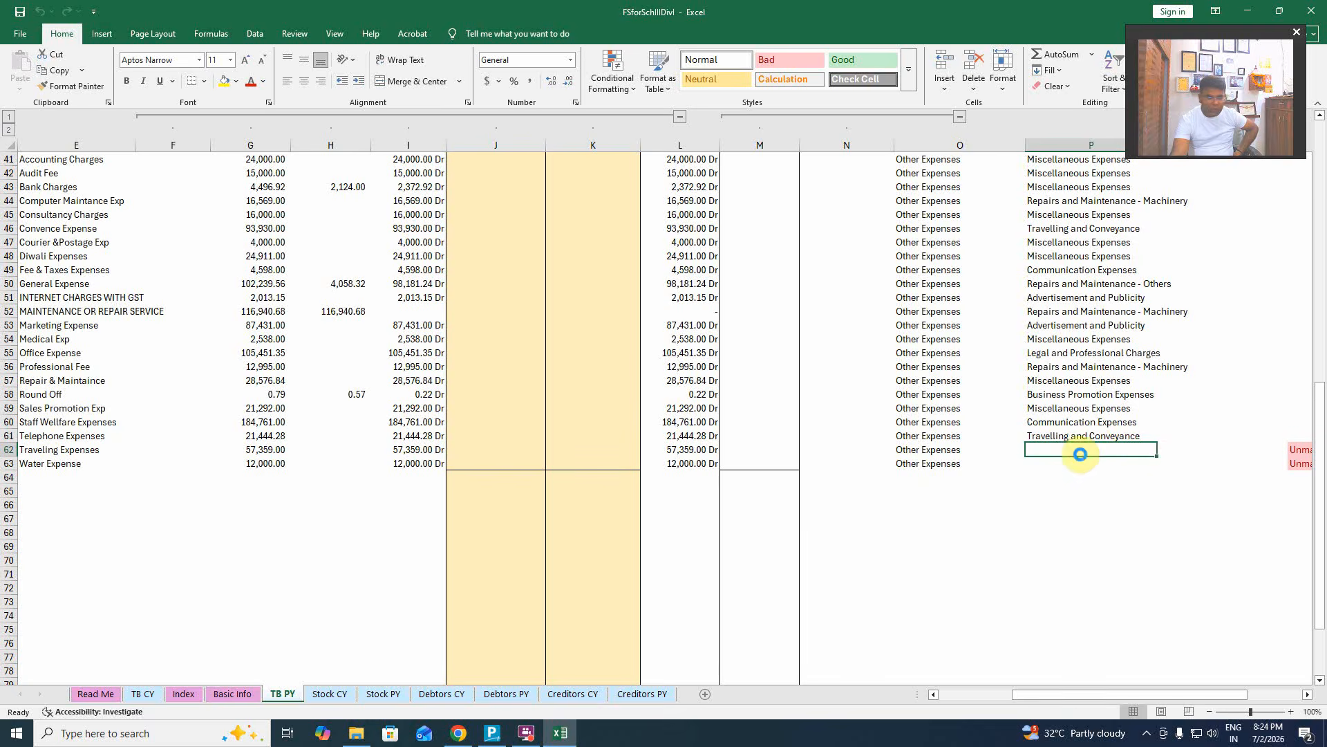
click(1163, 451)
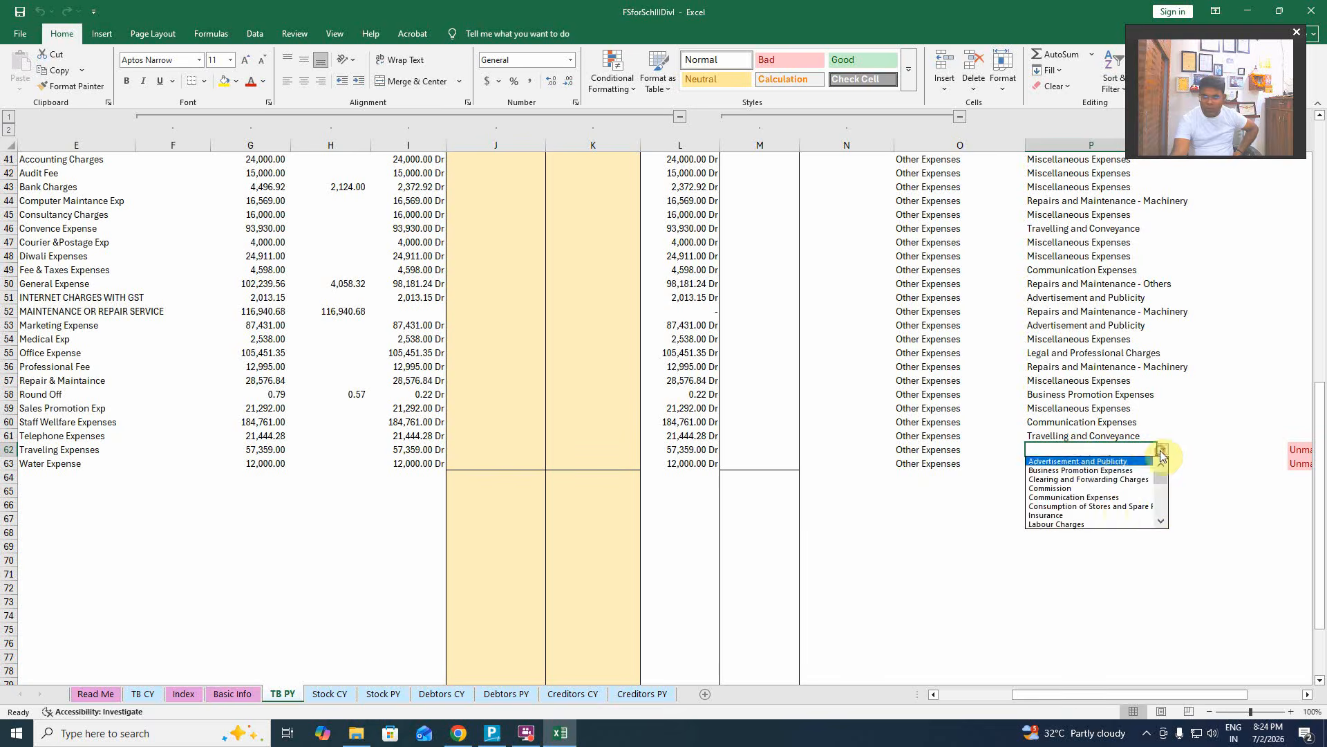
drag(1162, 470, 1163, 527)
click(1134, 515)
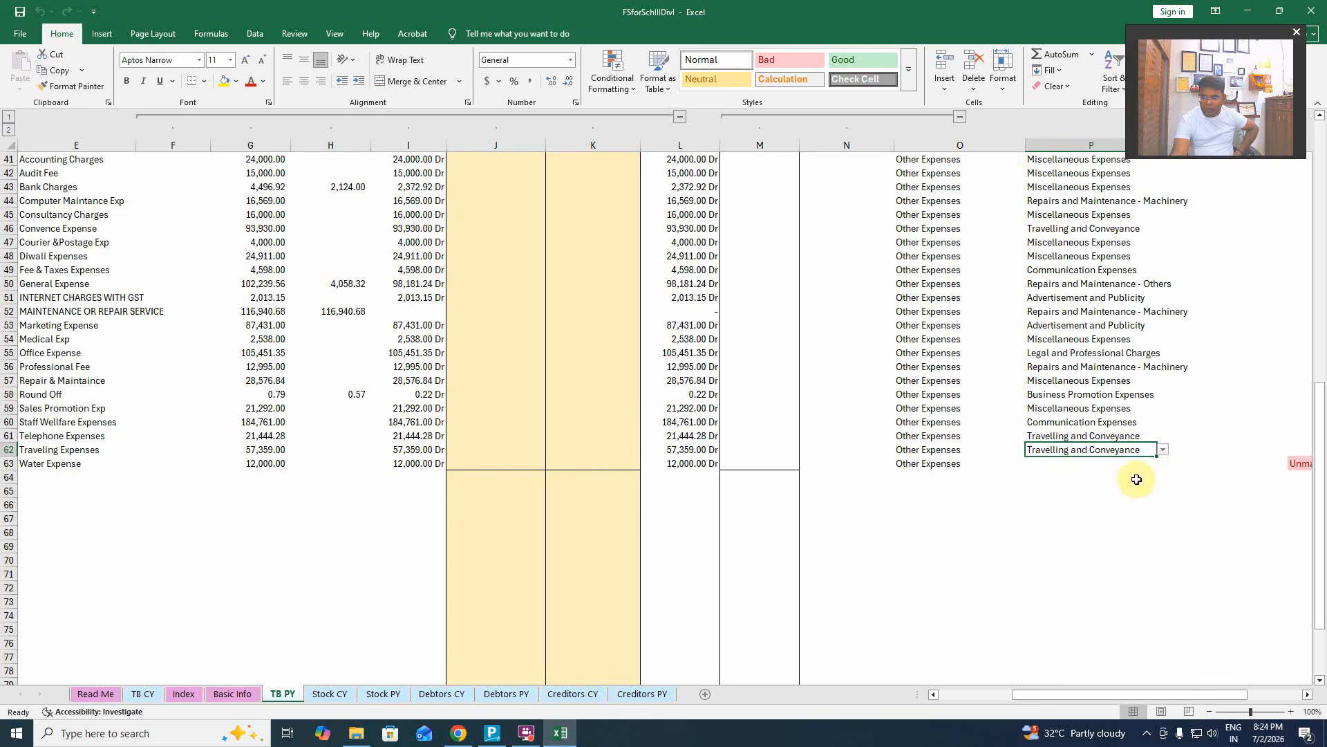
click(1162, 451)
click(1159, 453)
Map Water Expense in P63 to Miscellaneous Expenses.
key(Down)
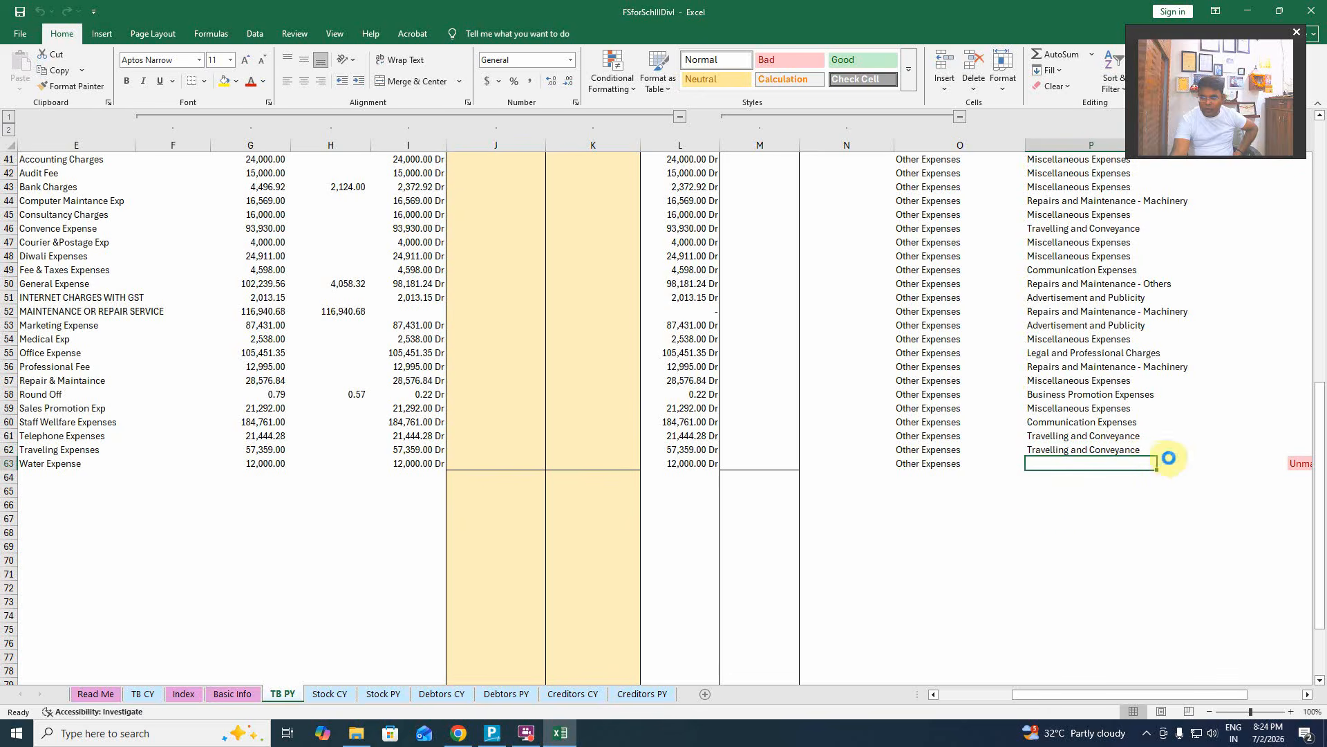
click(1163, 463)
drag(1162, 484, 1162, 527)
click(1114, 538)
click(1102, 522)
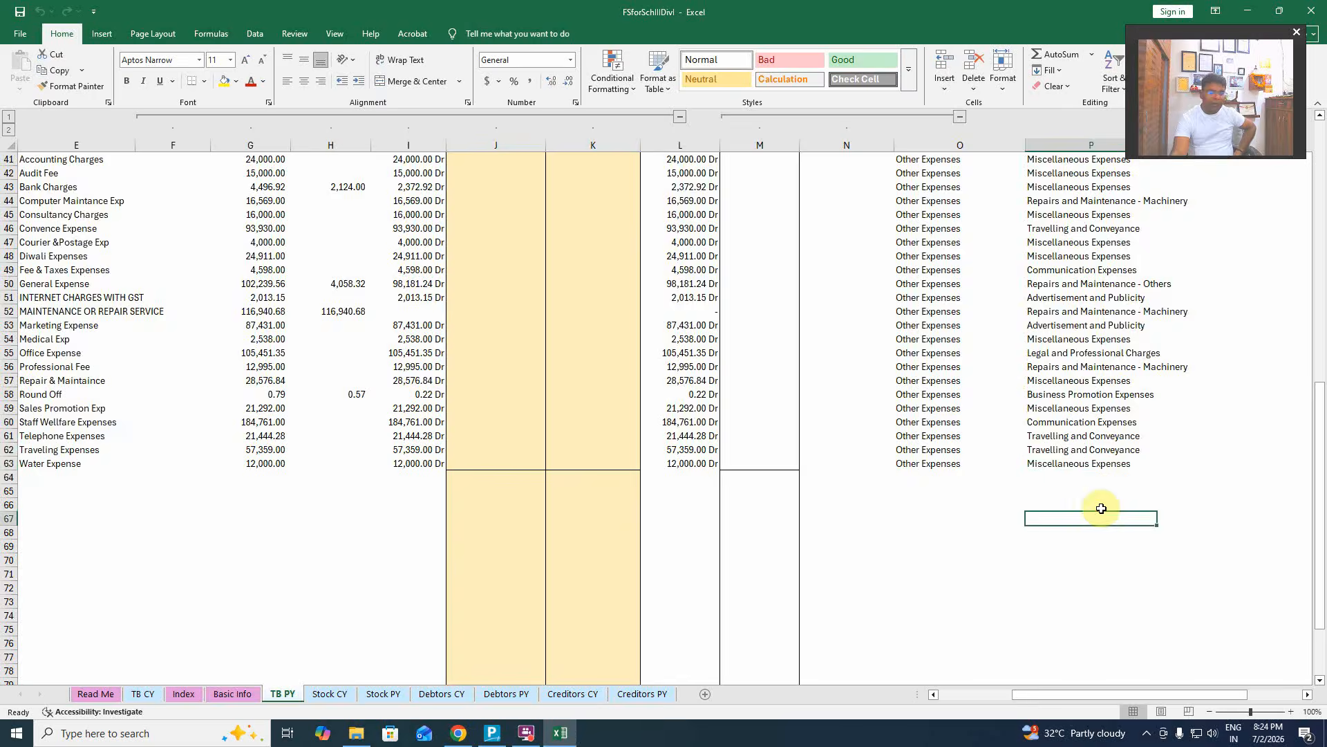
Run Update Input Sheets and confirm with Yes.
scroll(1102, 507, up, 11)
drag(1137, 694, 1189, 683)
scroll(1093, 506, down, 10)
scroll(1093, 506, up, 12)
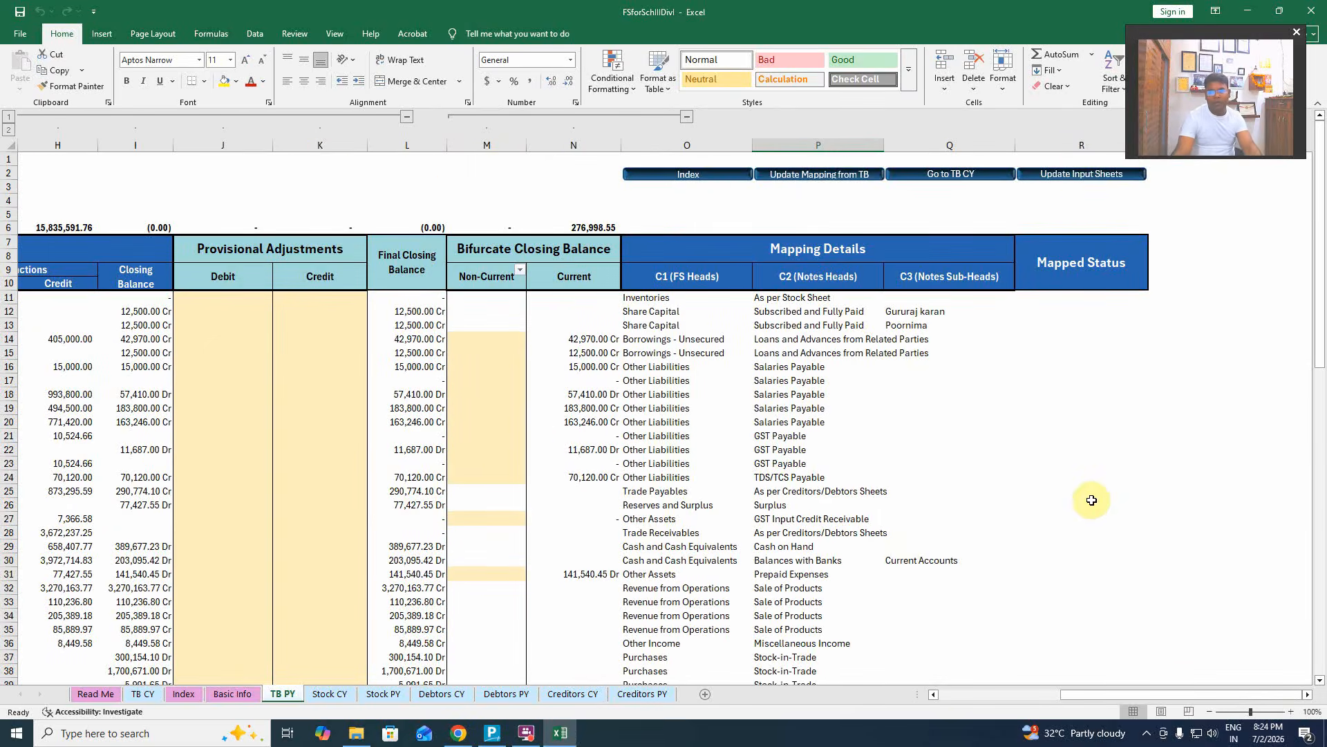
click(1083, 174)
click(714, 418)
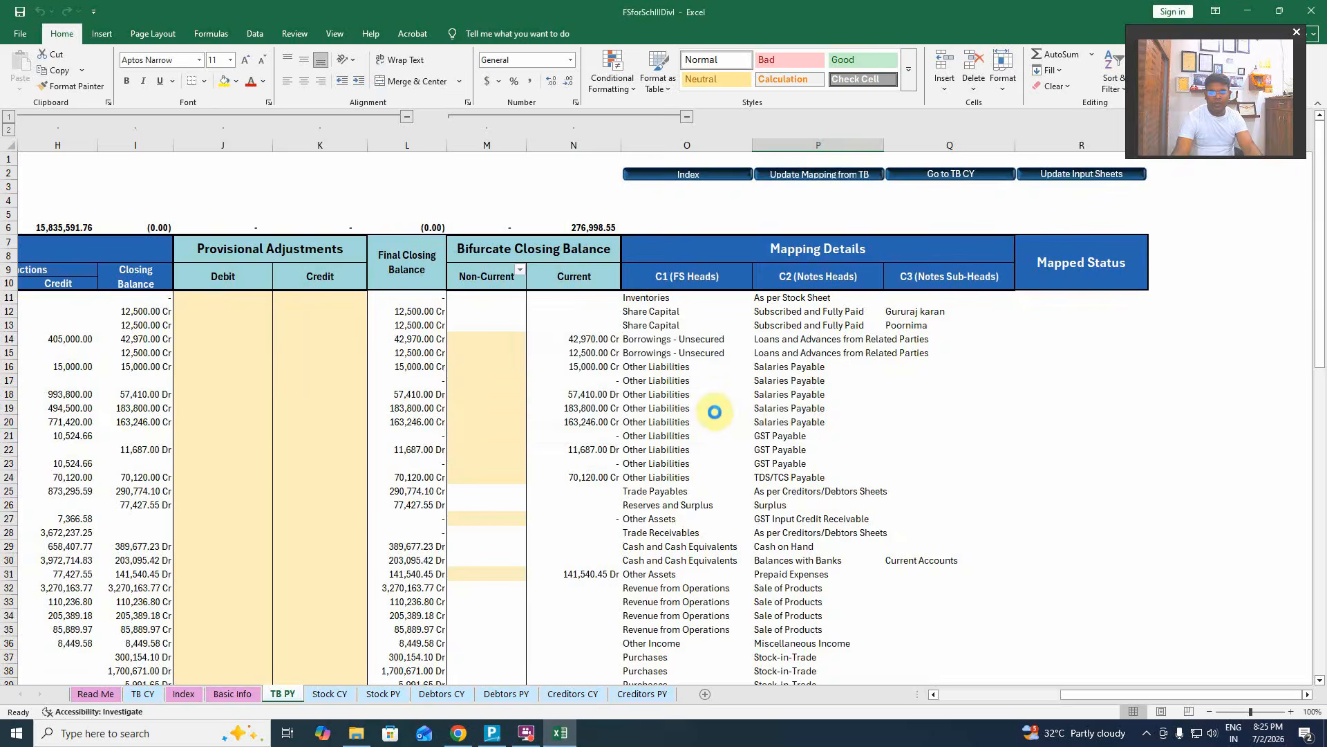
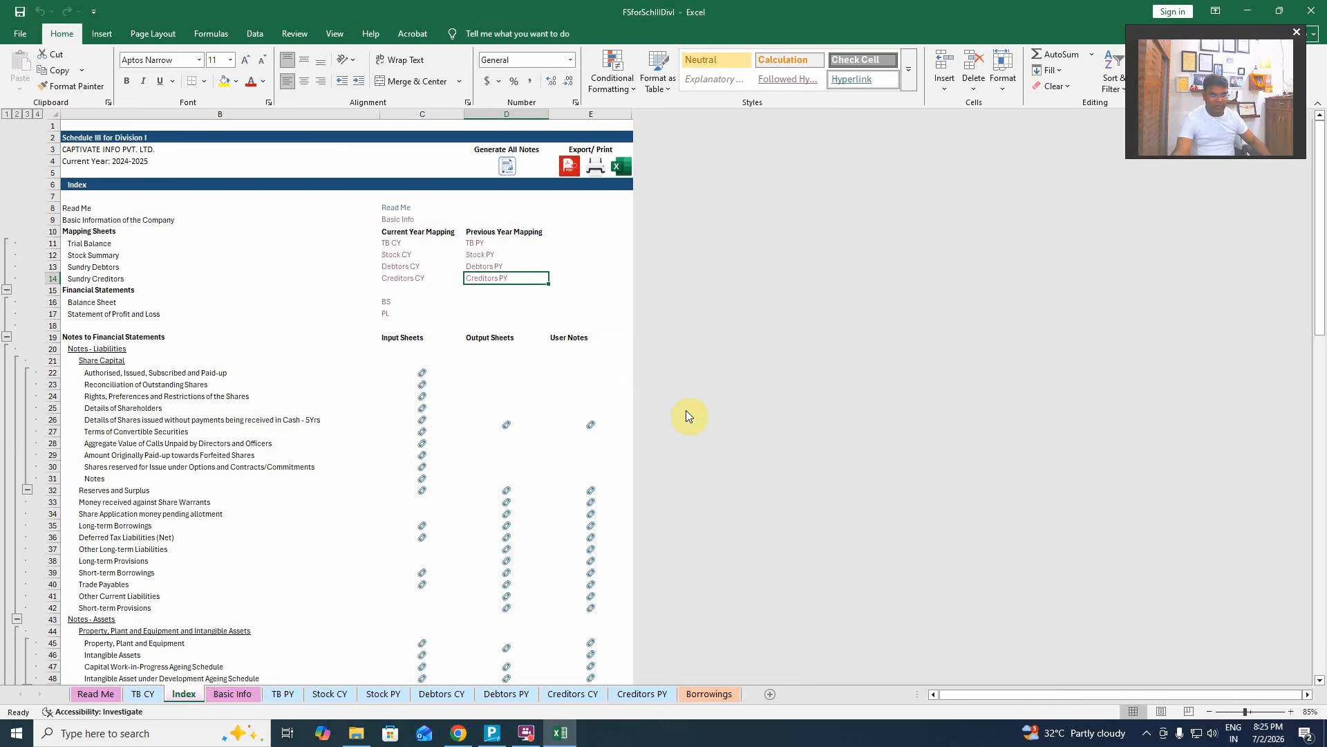
Copy the previous-year notes-head mapping from TB PY onto TB CY via Update Mapping from TB.
click(144, 693)
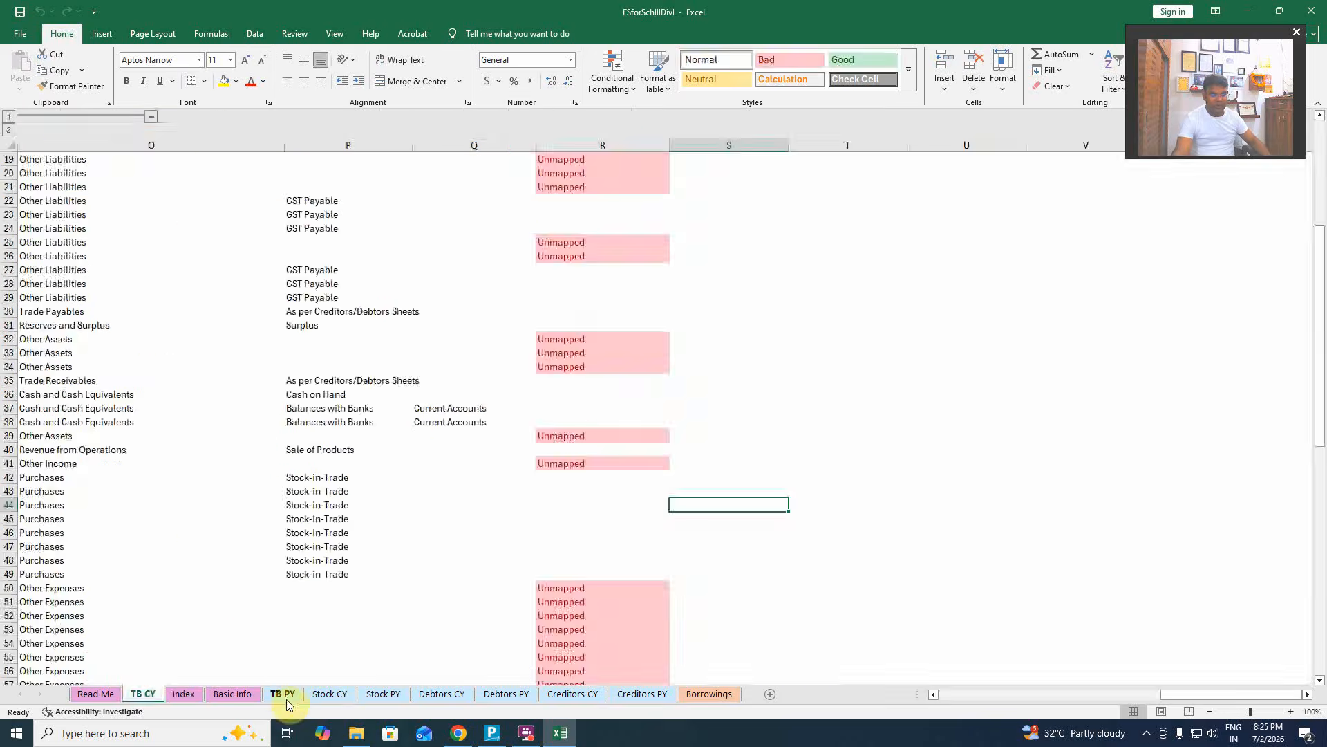
click(283, 694)
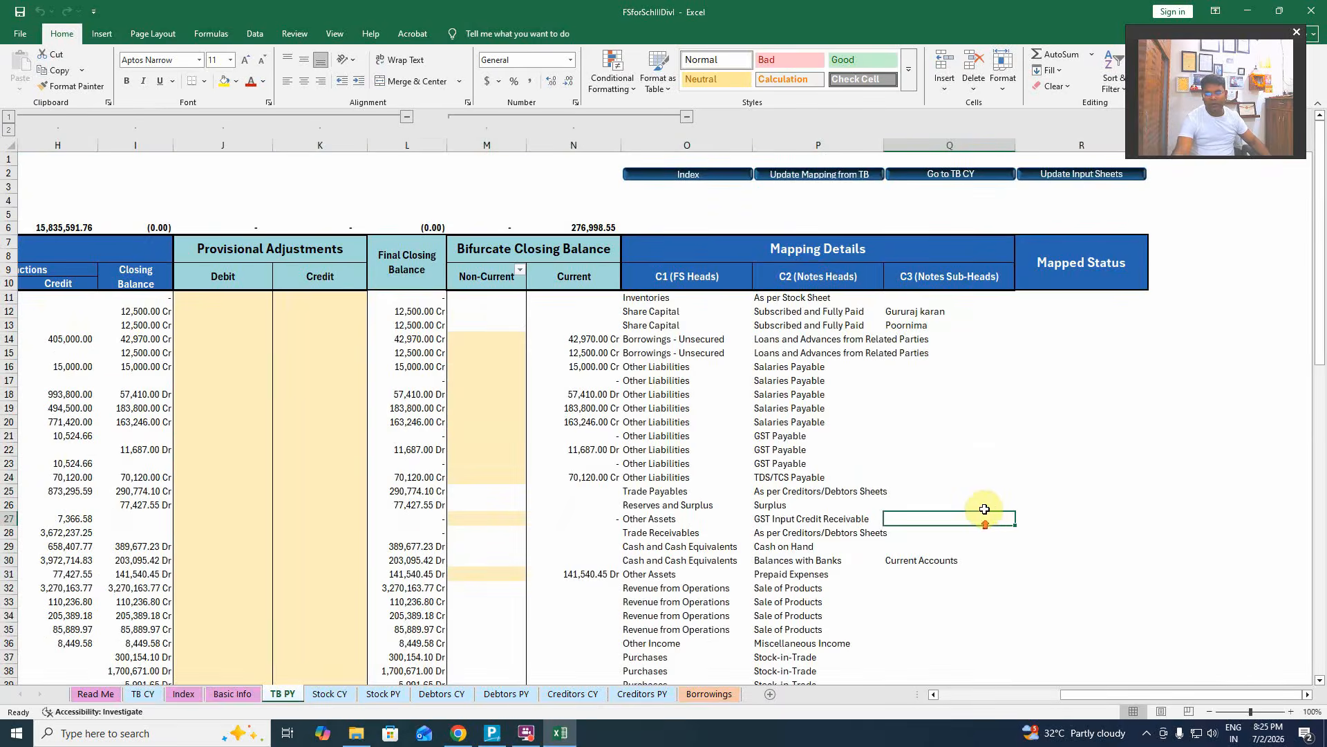
click(945, 177)
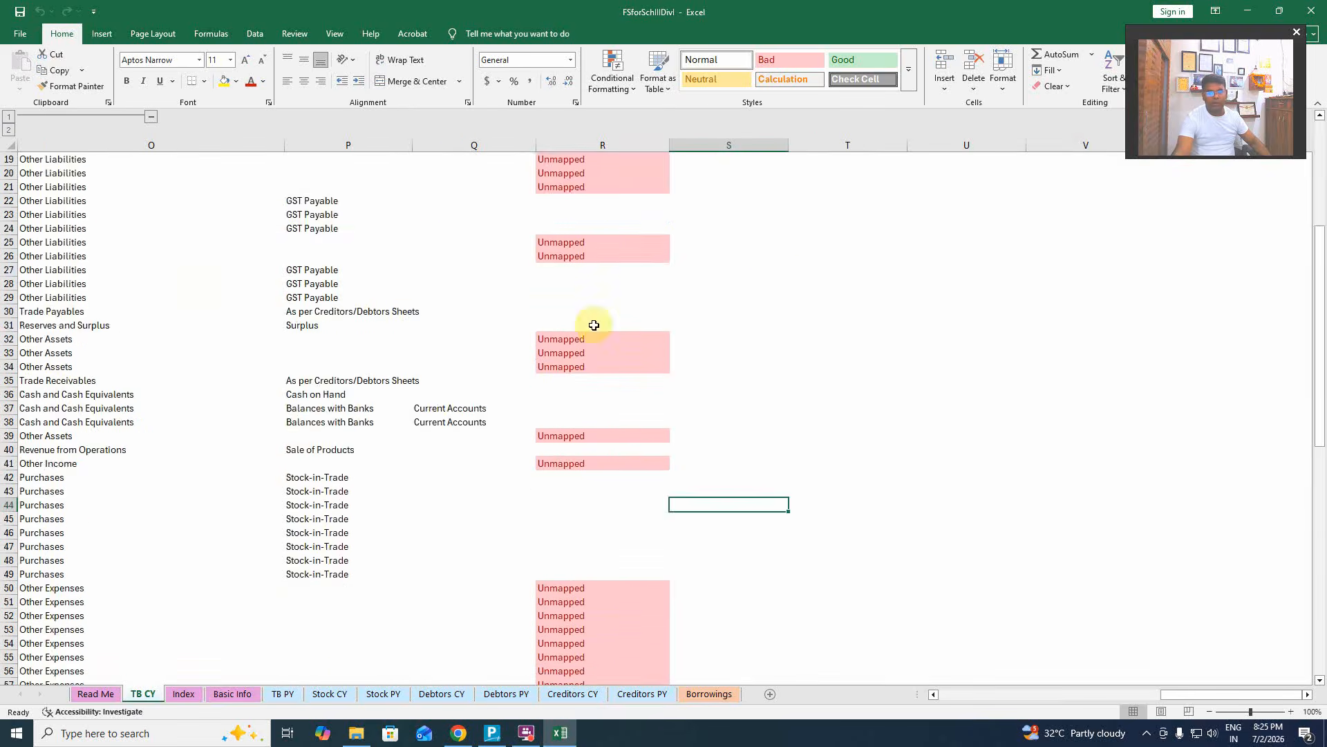
scroll(580, 449, up, 6)
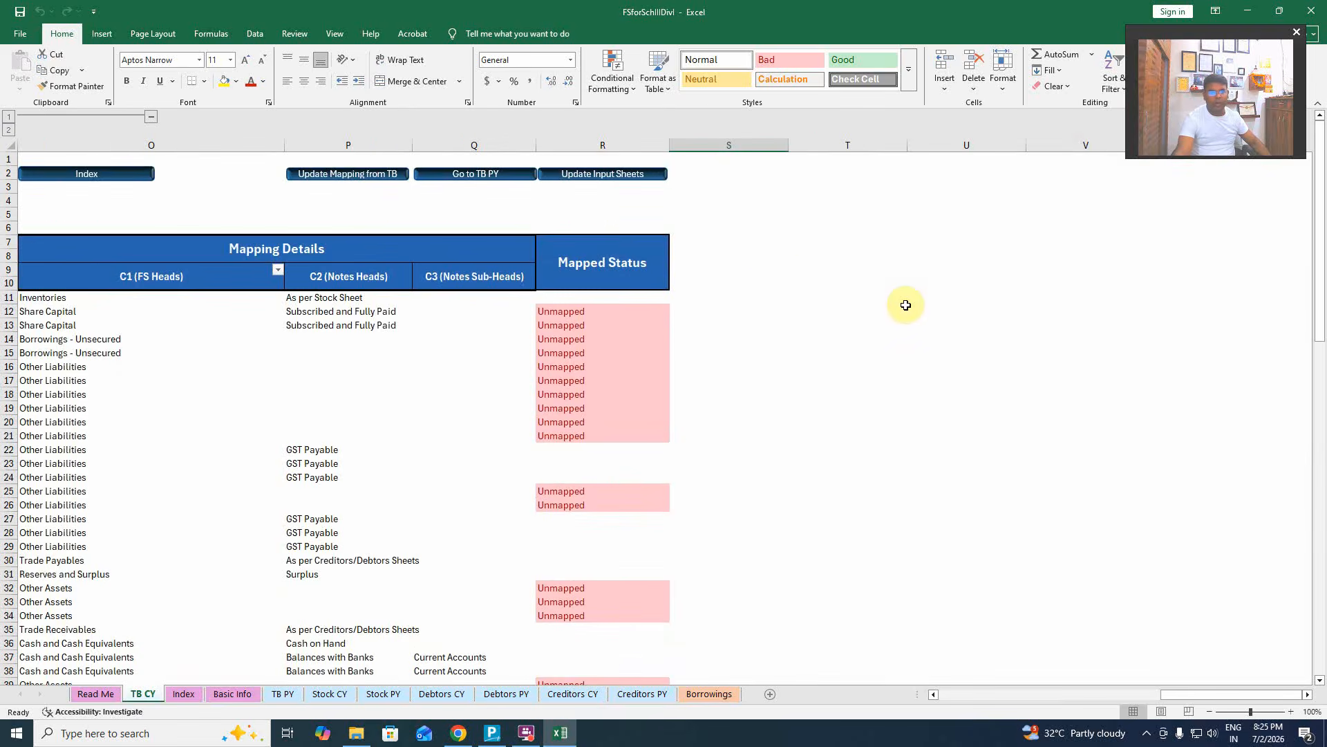
click(349, 175)
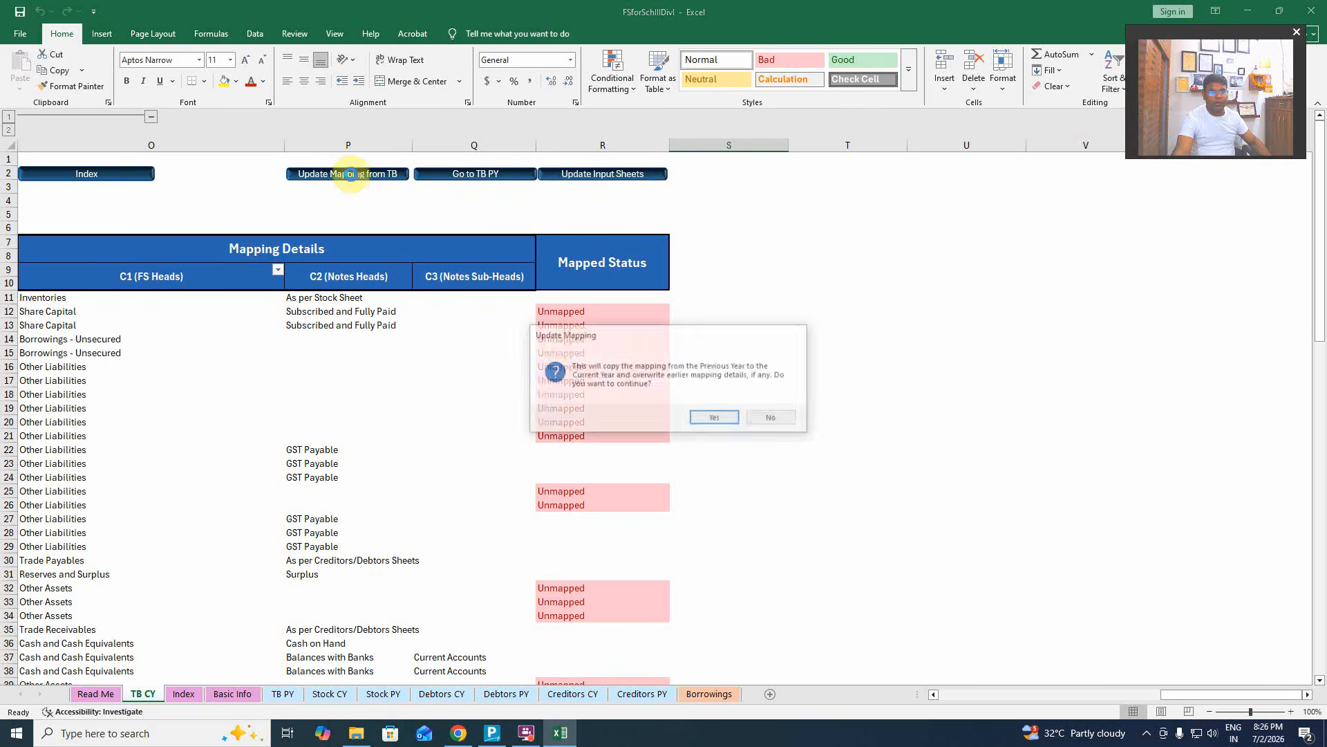
click(716, 421)
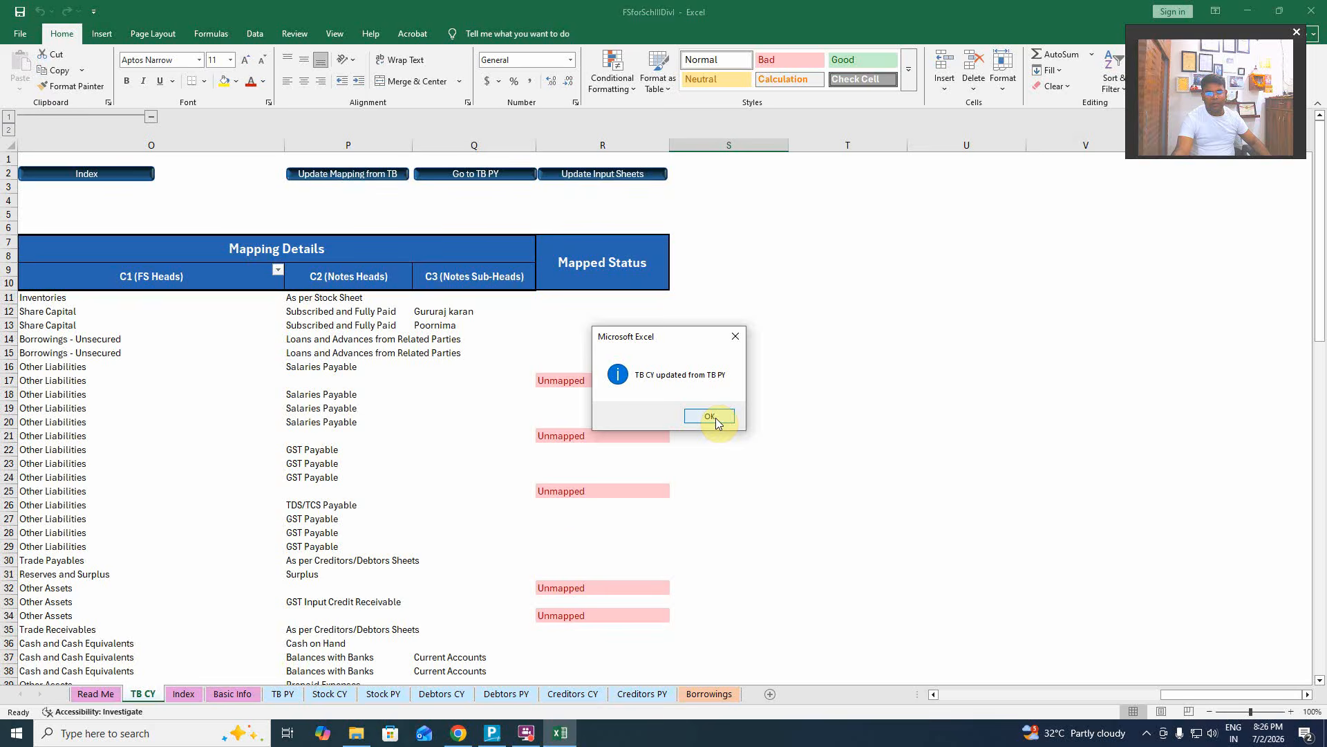
click(710, 416)
scroll(578, 495, down, 18)
scroll(577, 494, up, 10)
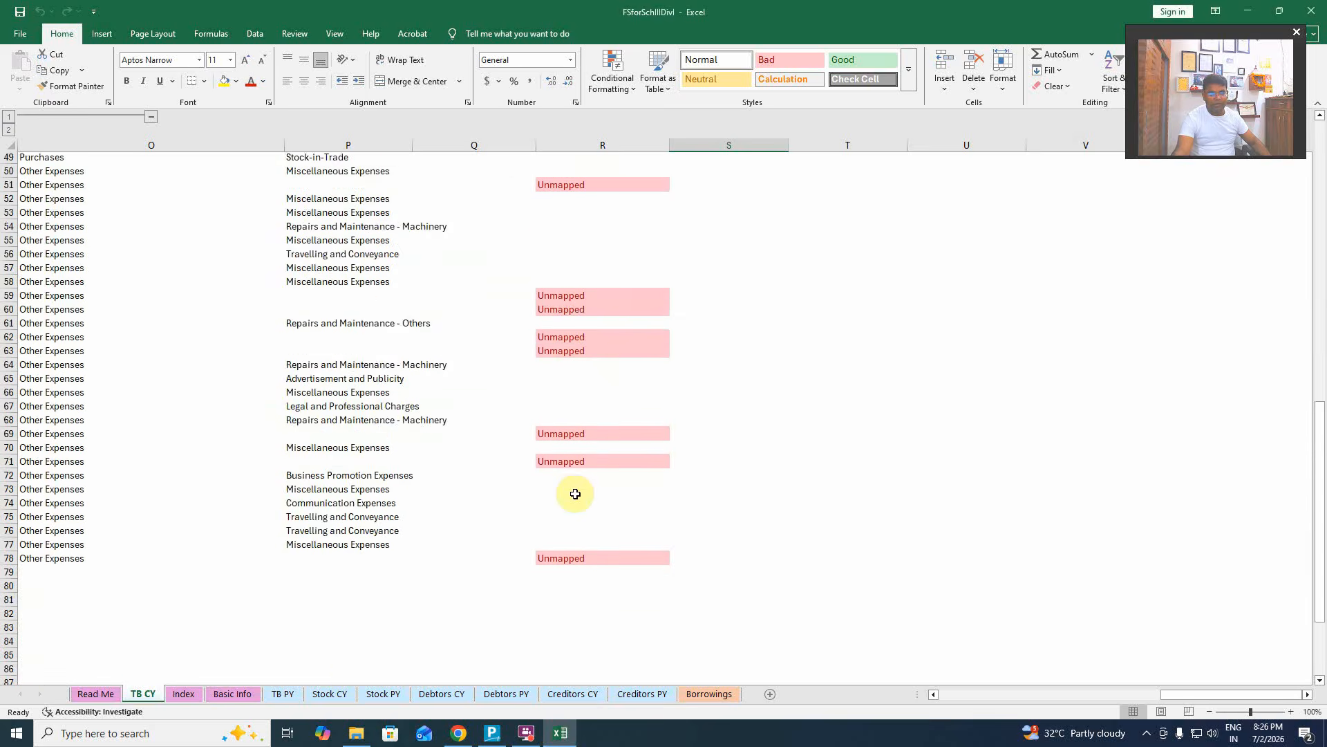
Compare the TB PY mappings against TB CY to find the rows still Unmapped.
click(282, 694)
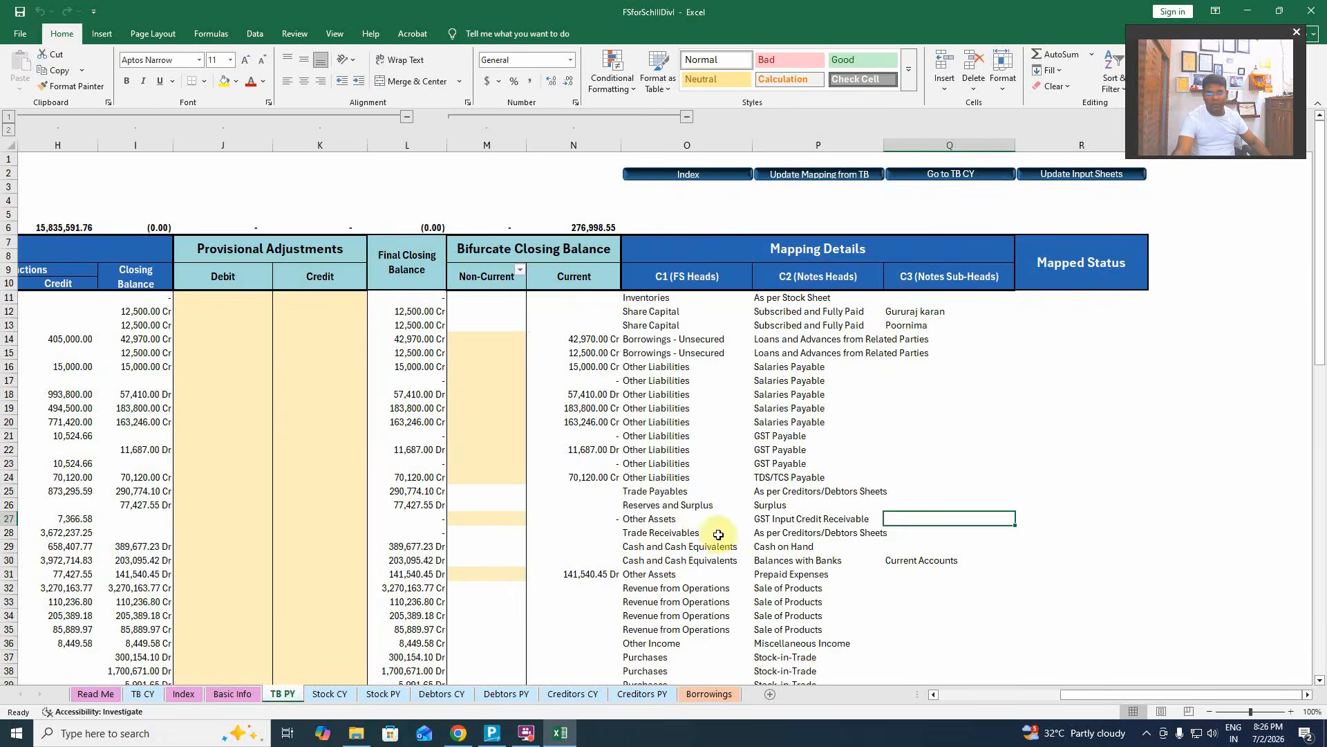
scroll(803, 519, down, 5)
scroll(804, 520, down, 4)
scroll(631, 512, up, 3)
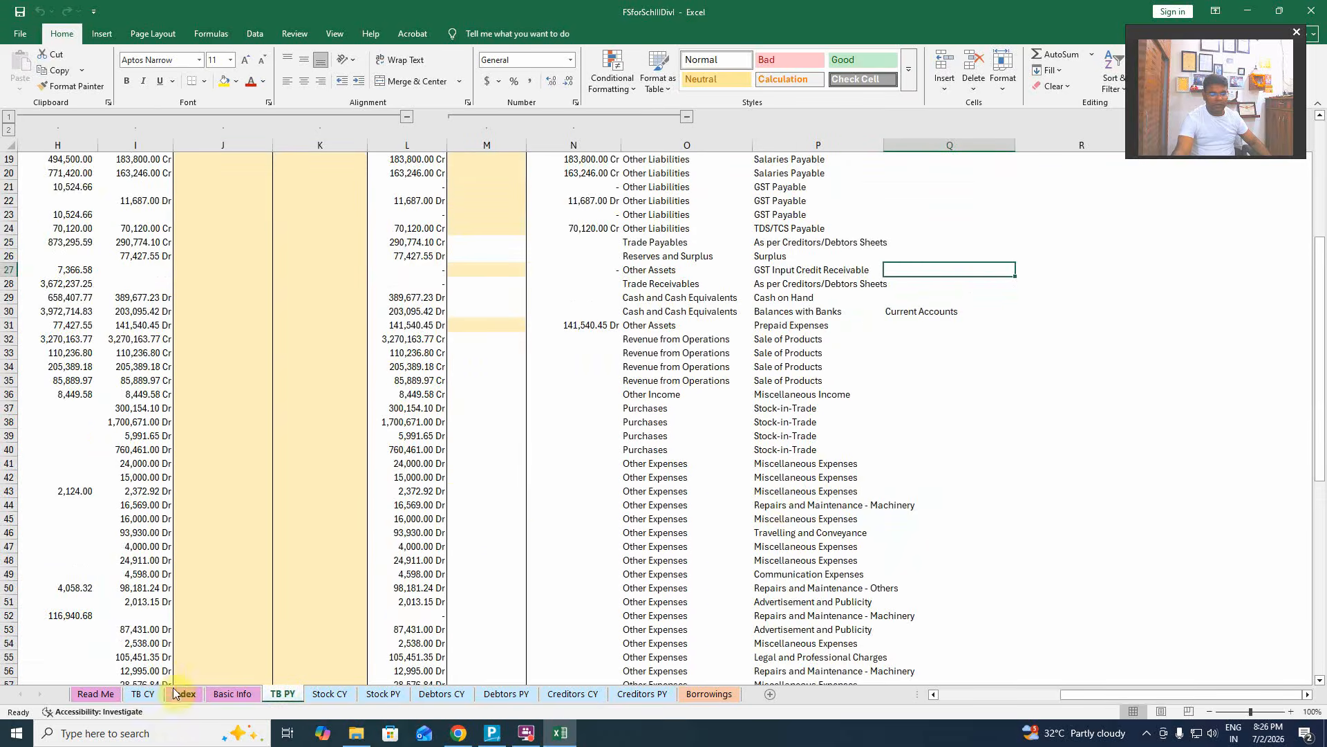
click(143, 693)
scroll(550, 526, up, 8)
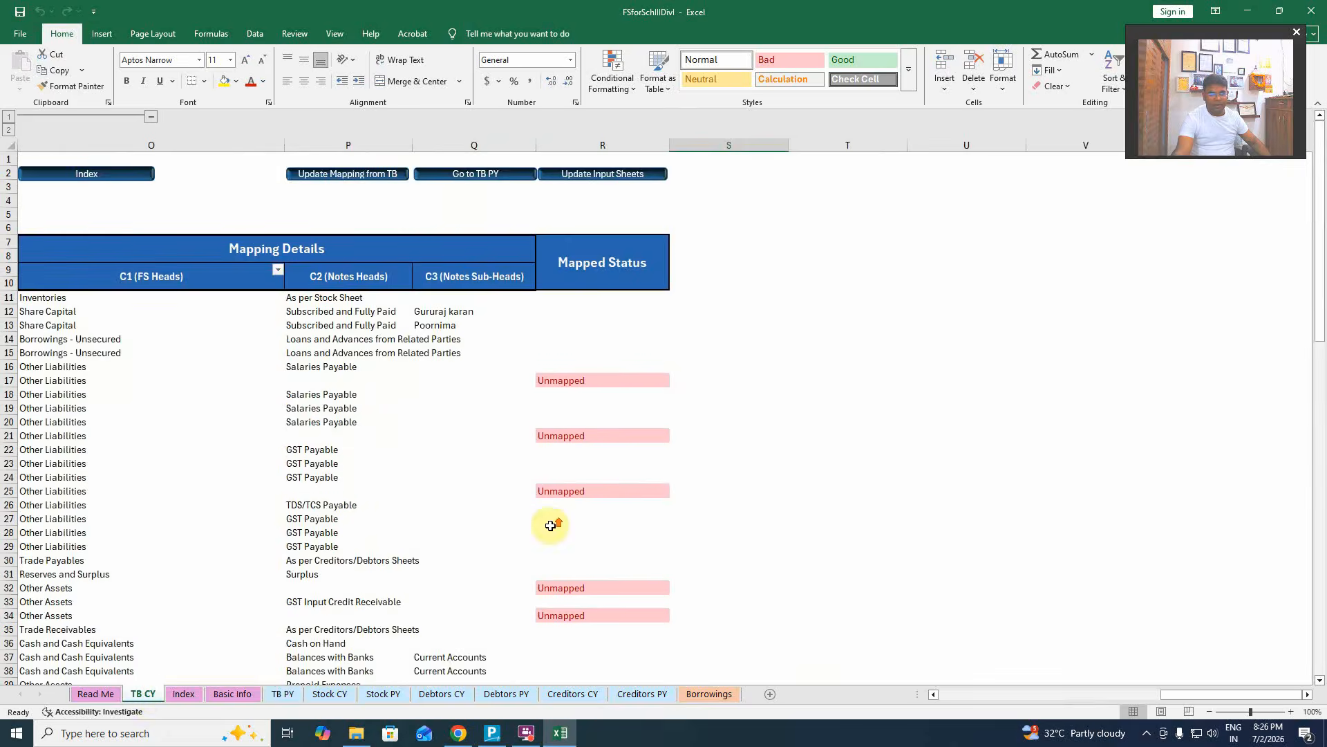
scroll(550, 525, down, 15)
scroll(551, 526, up, 7)
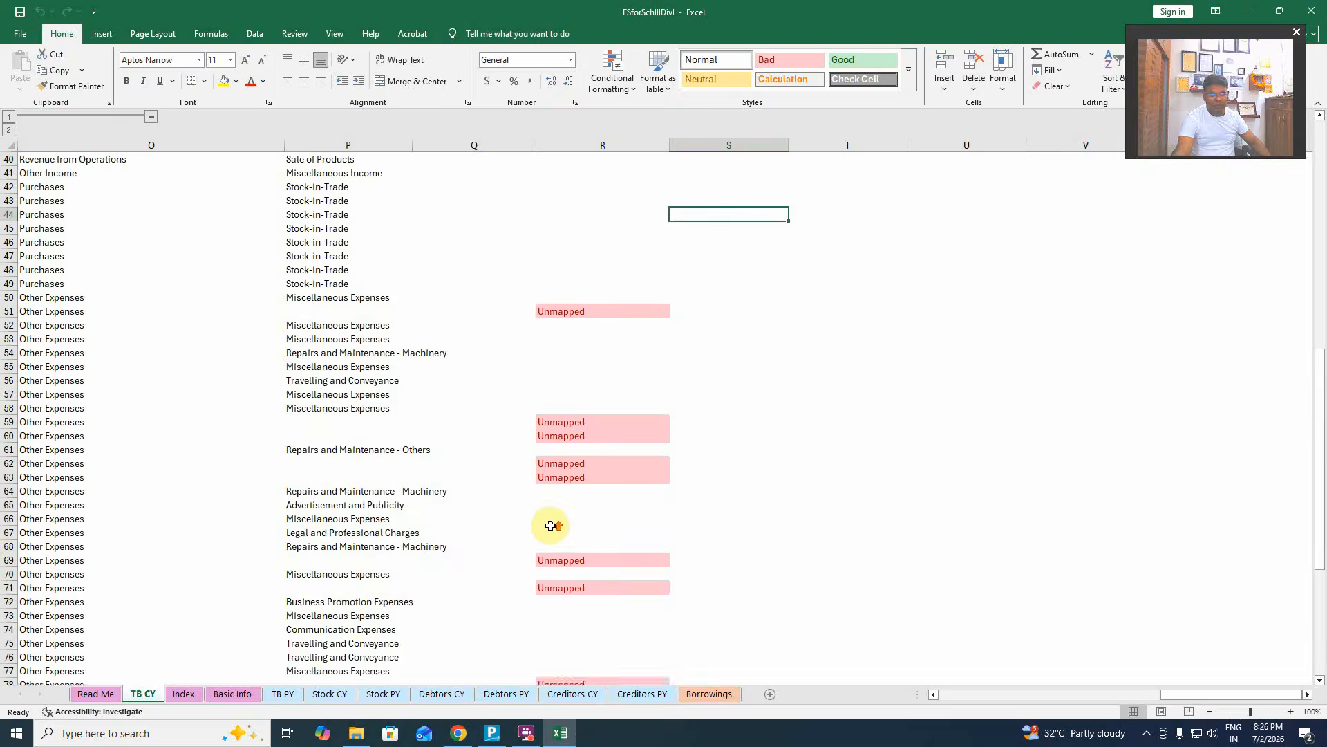
scroll(550, 525, up, 8)
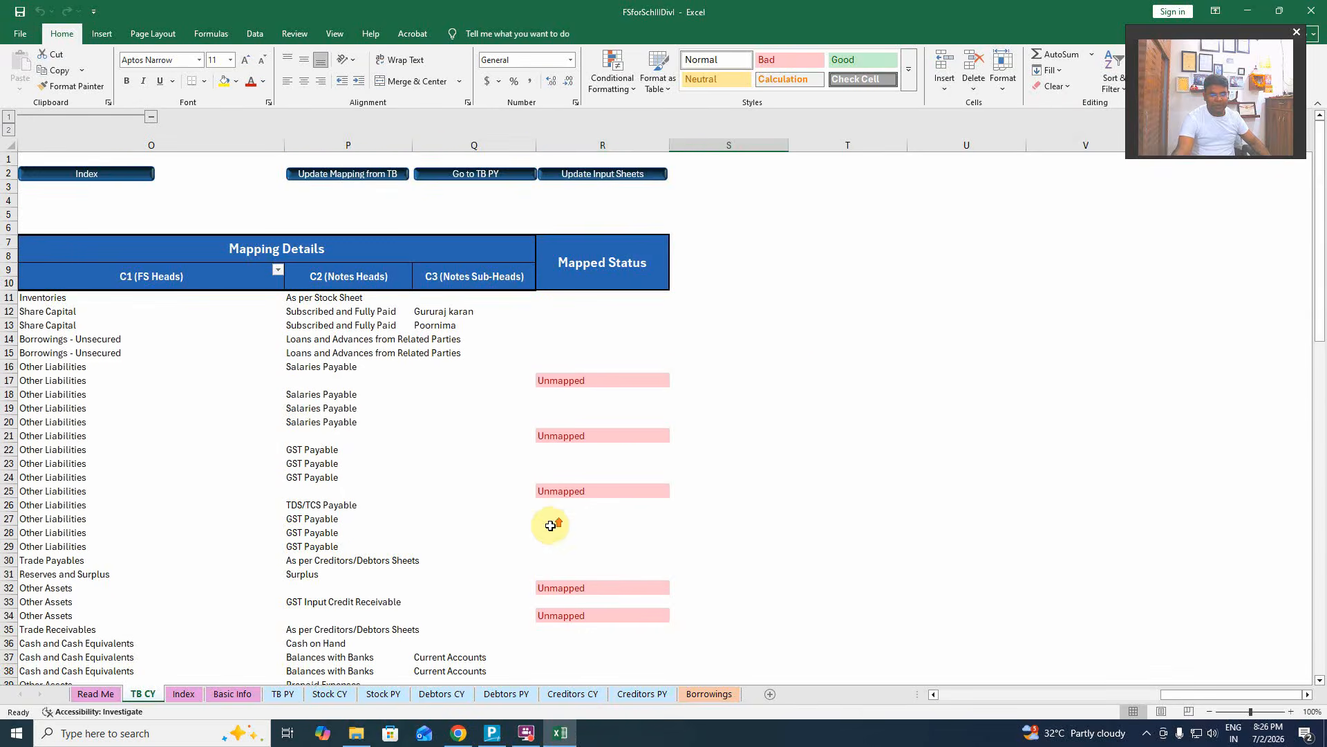
Map row 17 to GST Payable and copy it to related ledgers.
click(602, 365)
key(Down)
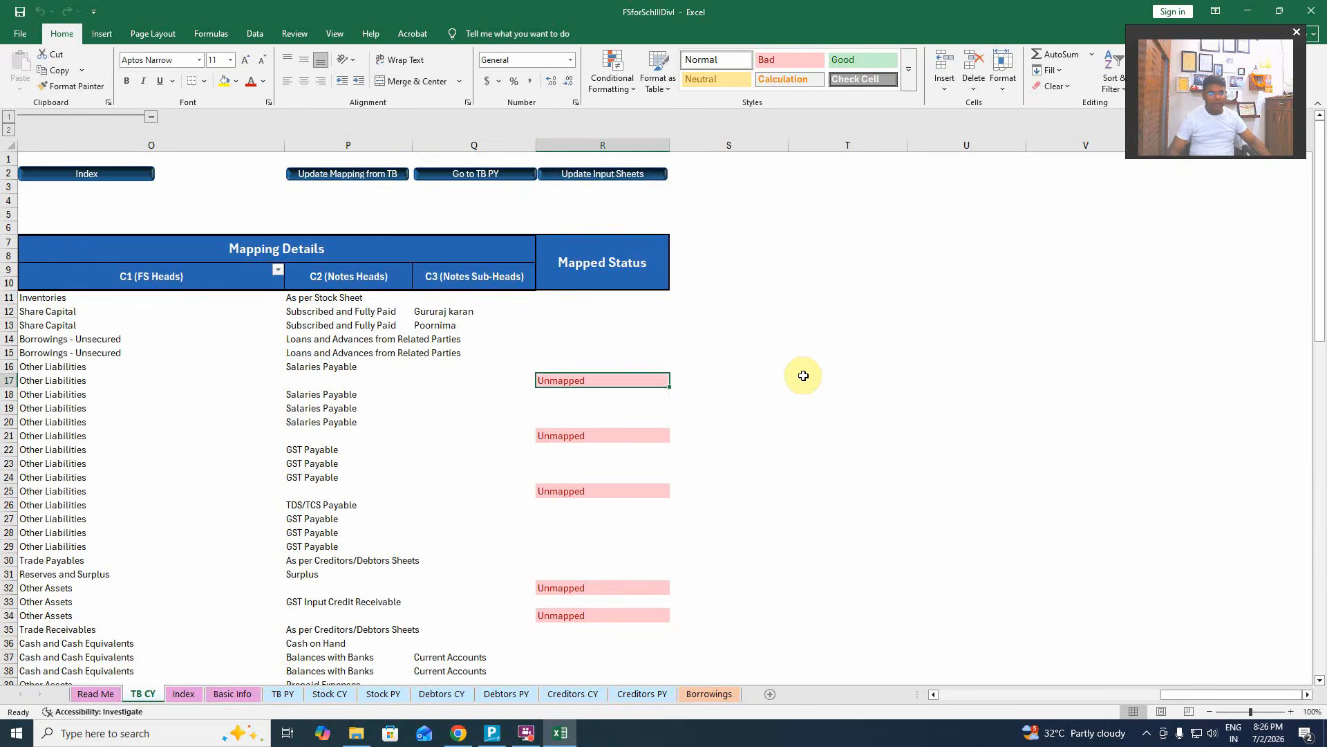
key(Left)
key(Left)
key(Left)
key(Home)
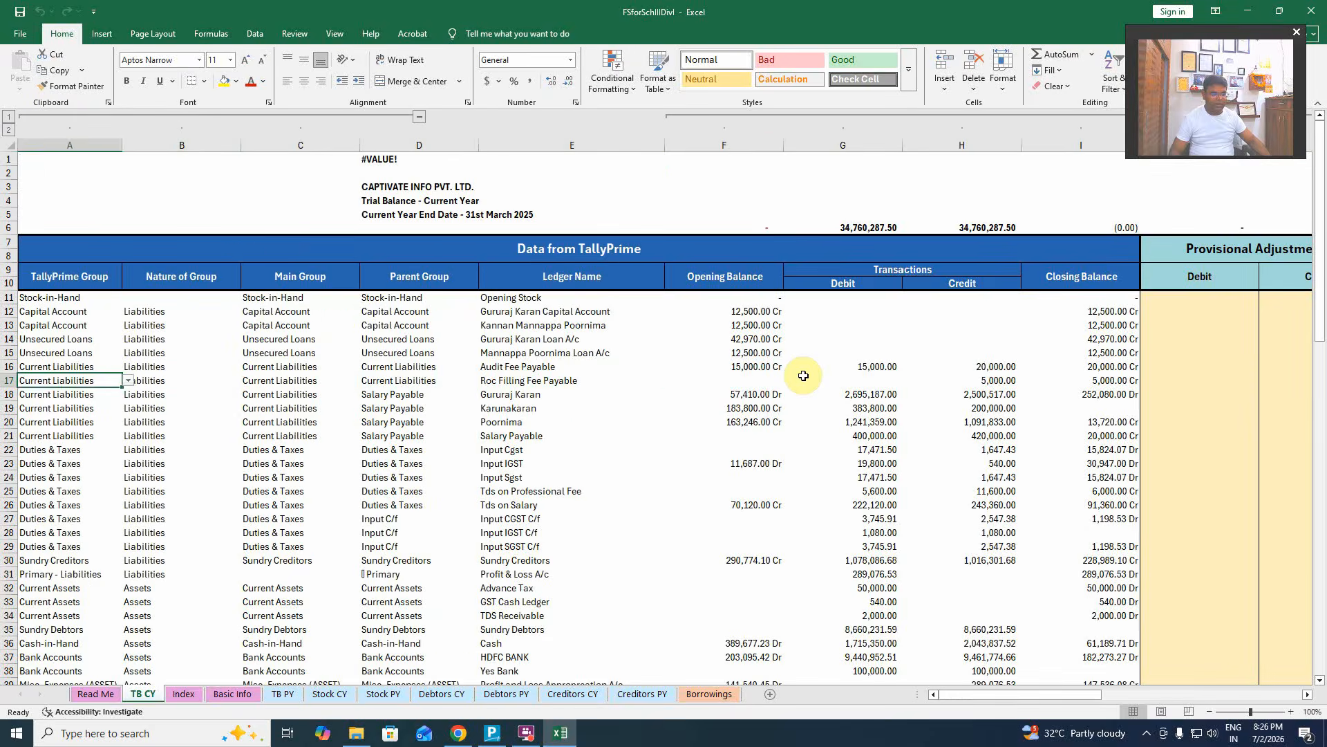
key(Right)
key(Right)
key(Right)
key(Right)
key(Right)
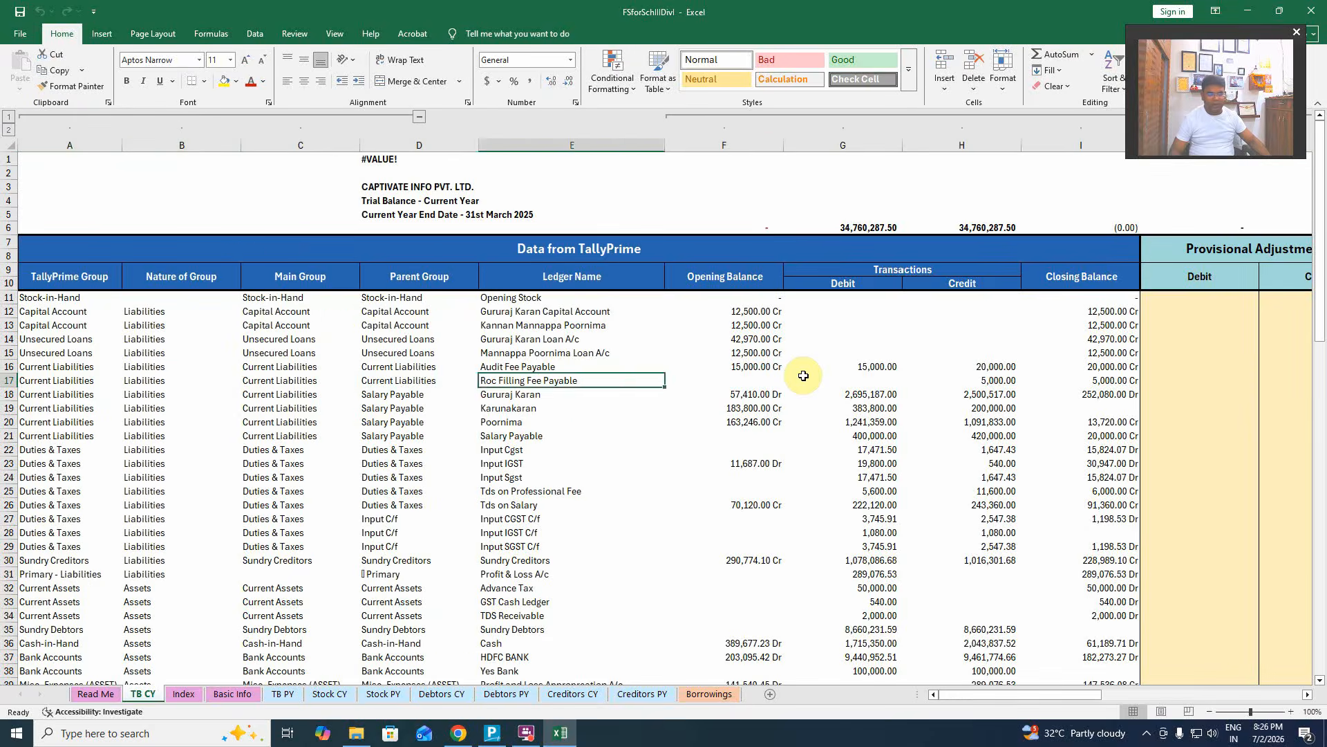
key(Right)
key(Right)
key(Right)
key(Right)
key(Right)
key(Right)
key(Right)
key(Right)
key(Right)
key(Right)
key(Right)
key(Right)
key(Right)
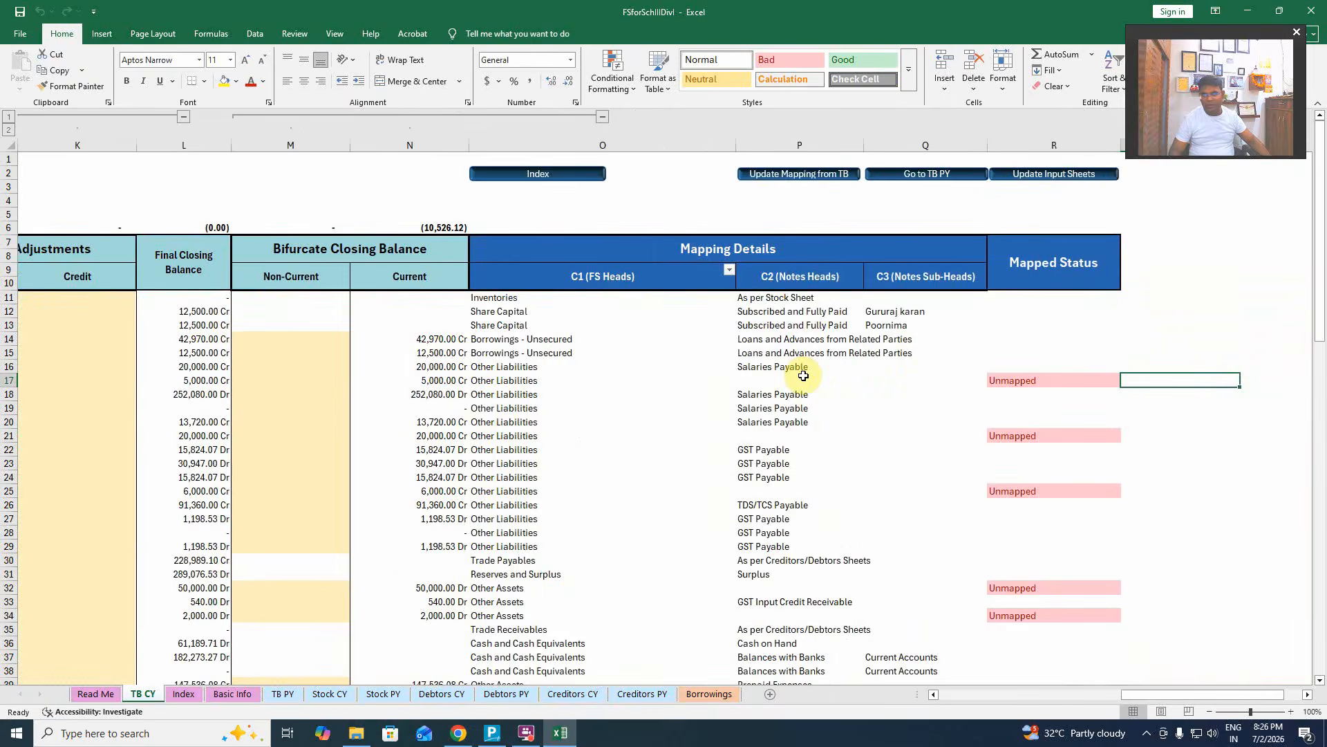
key(Left)
key(Left)
key(Left)
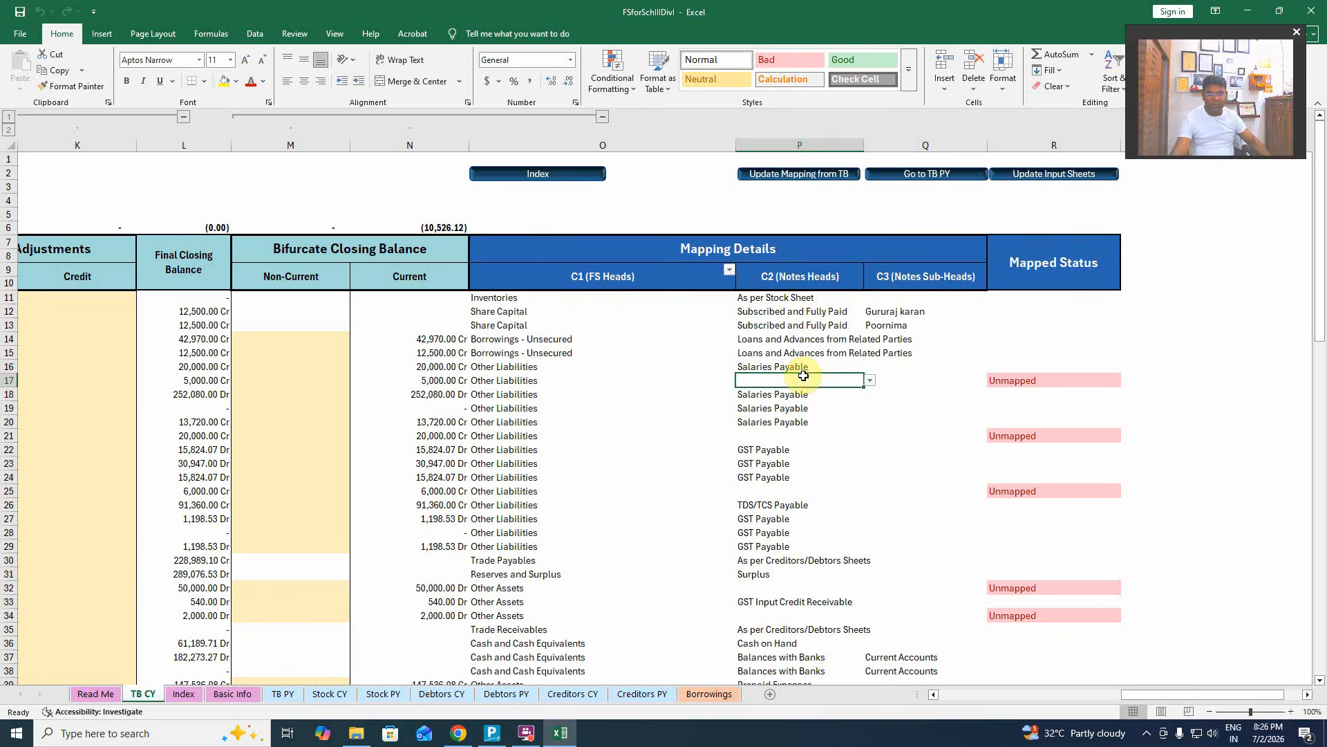
click(869, 380)
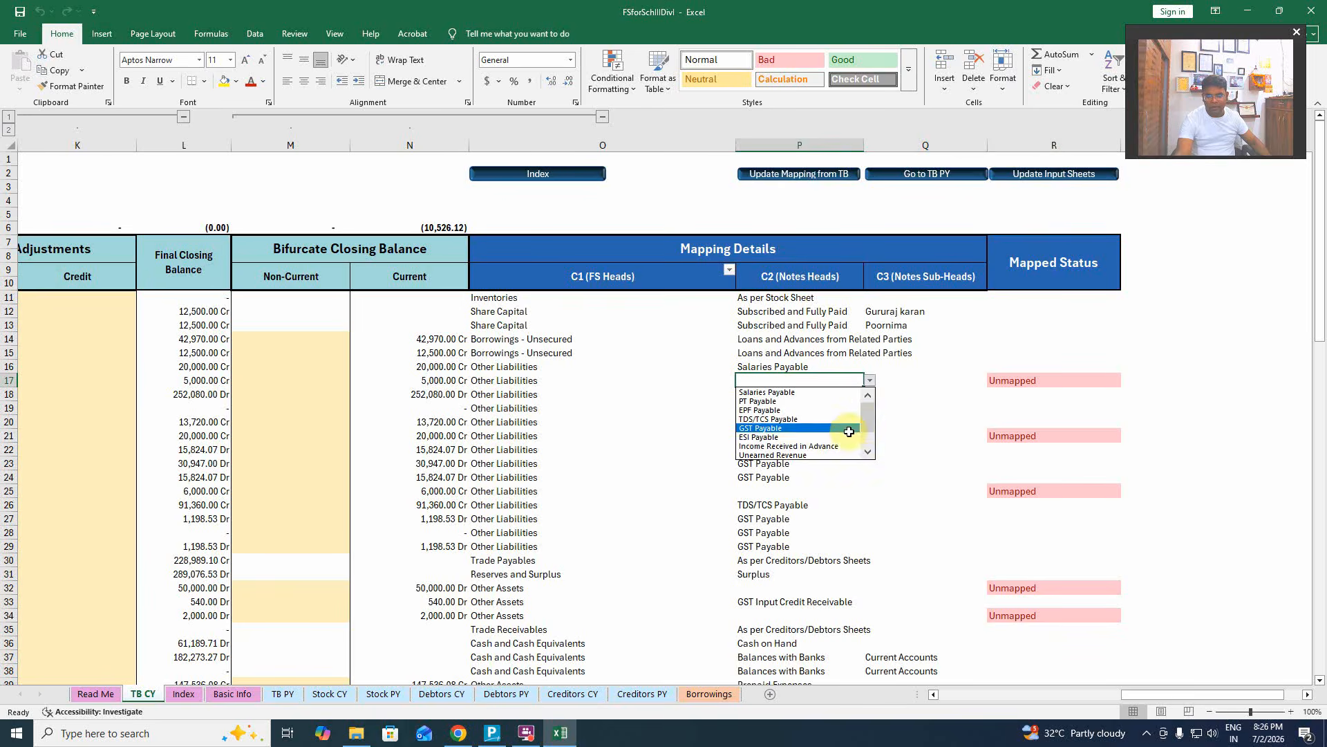
drag(870, 414, 868, 438)
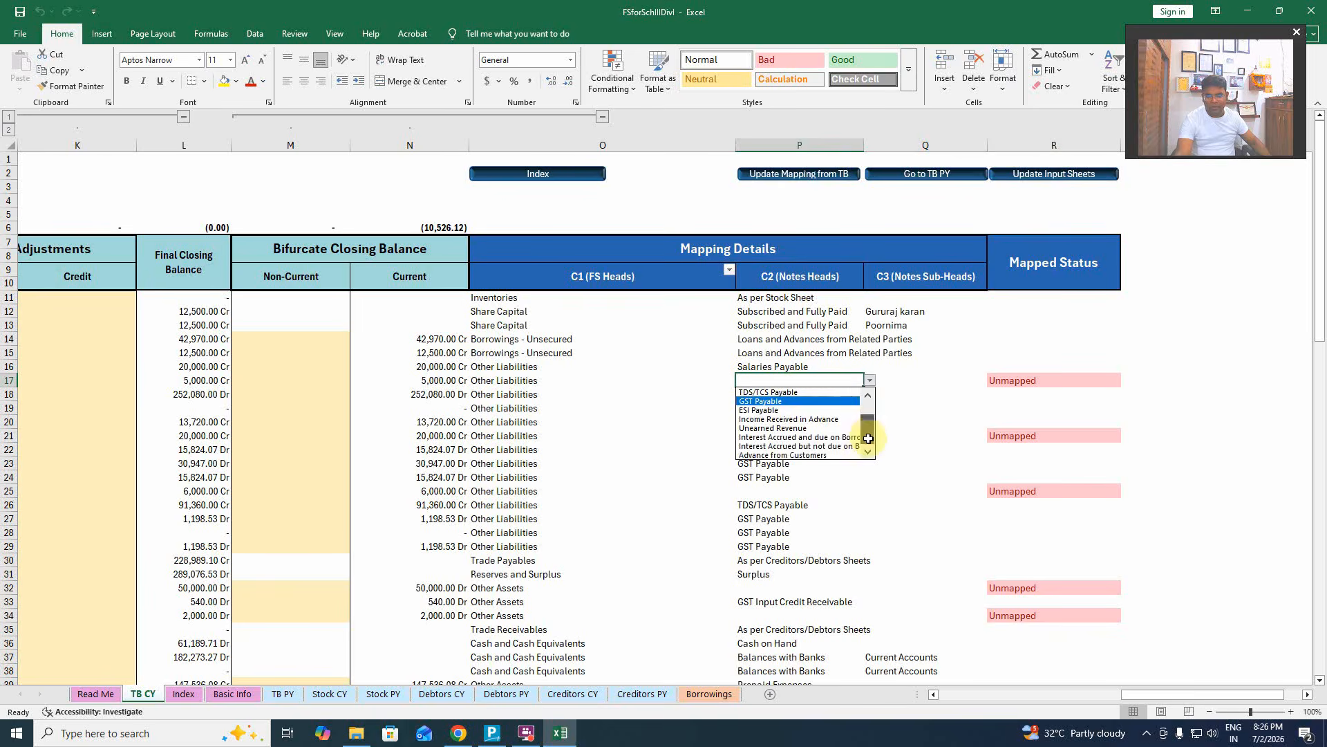
click(800, 404)
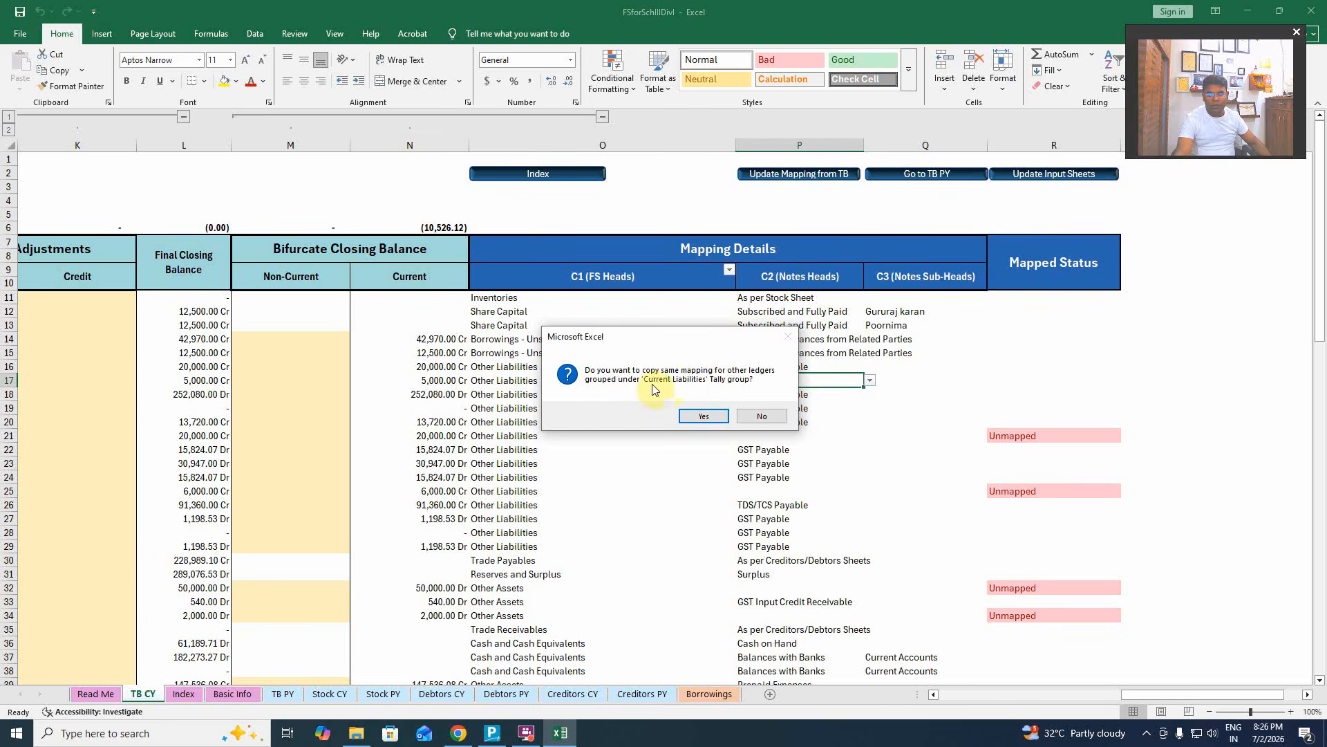
click(703, 415)
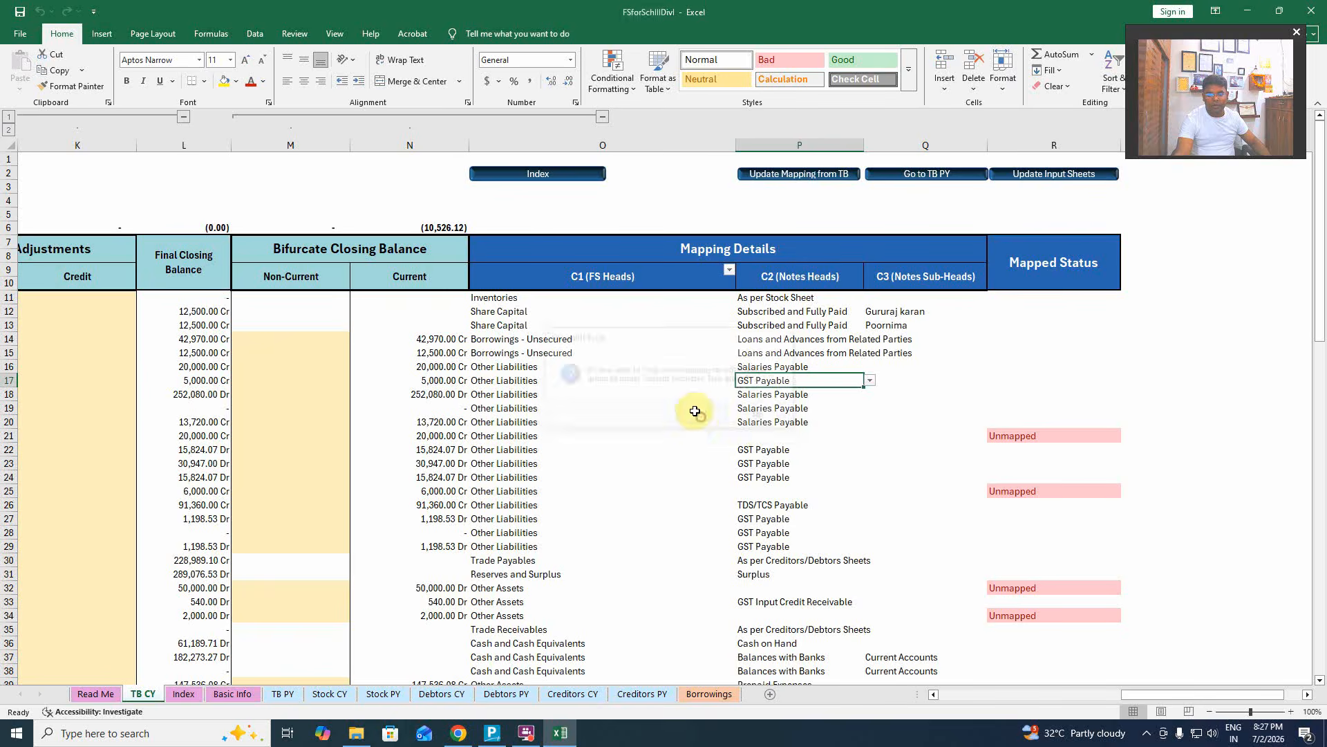
Map row 21 to Salaries Payable and answer the copy-mapping prompt.
click(764, 432)
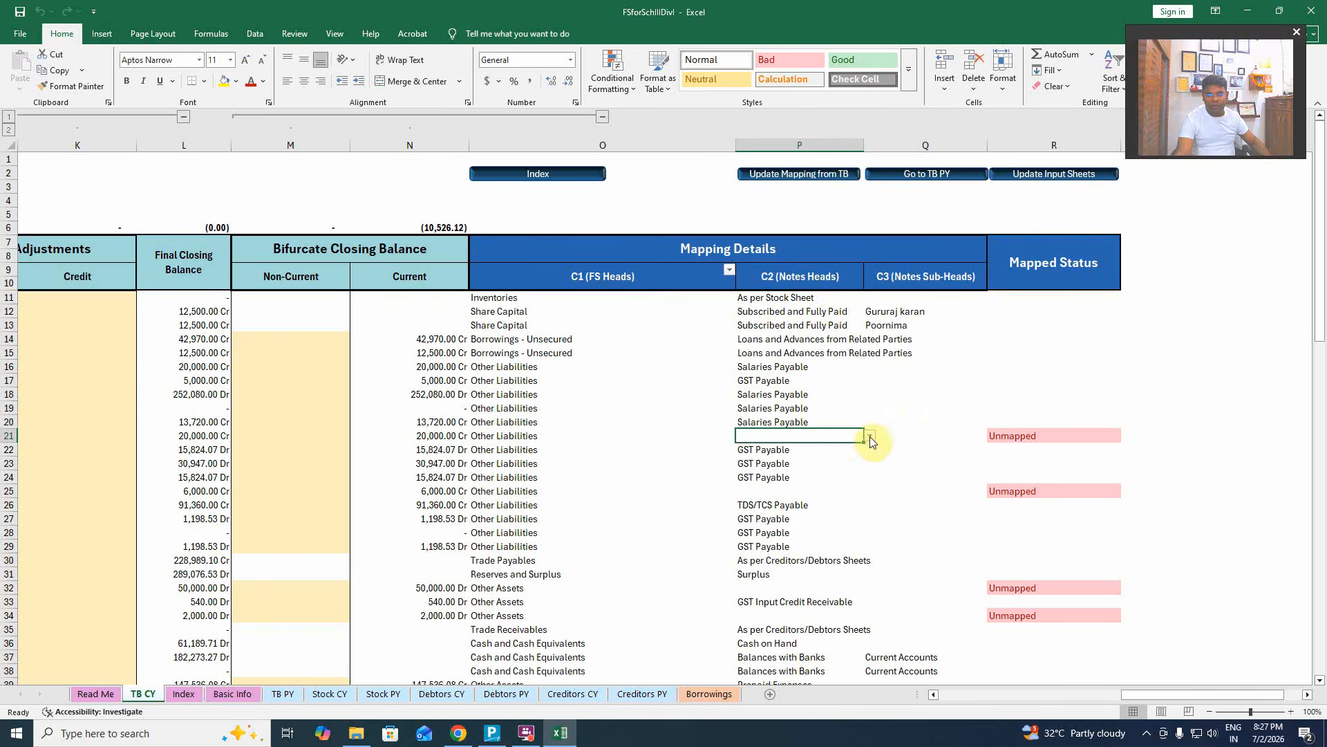
key(Left)
key(Home)
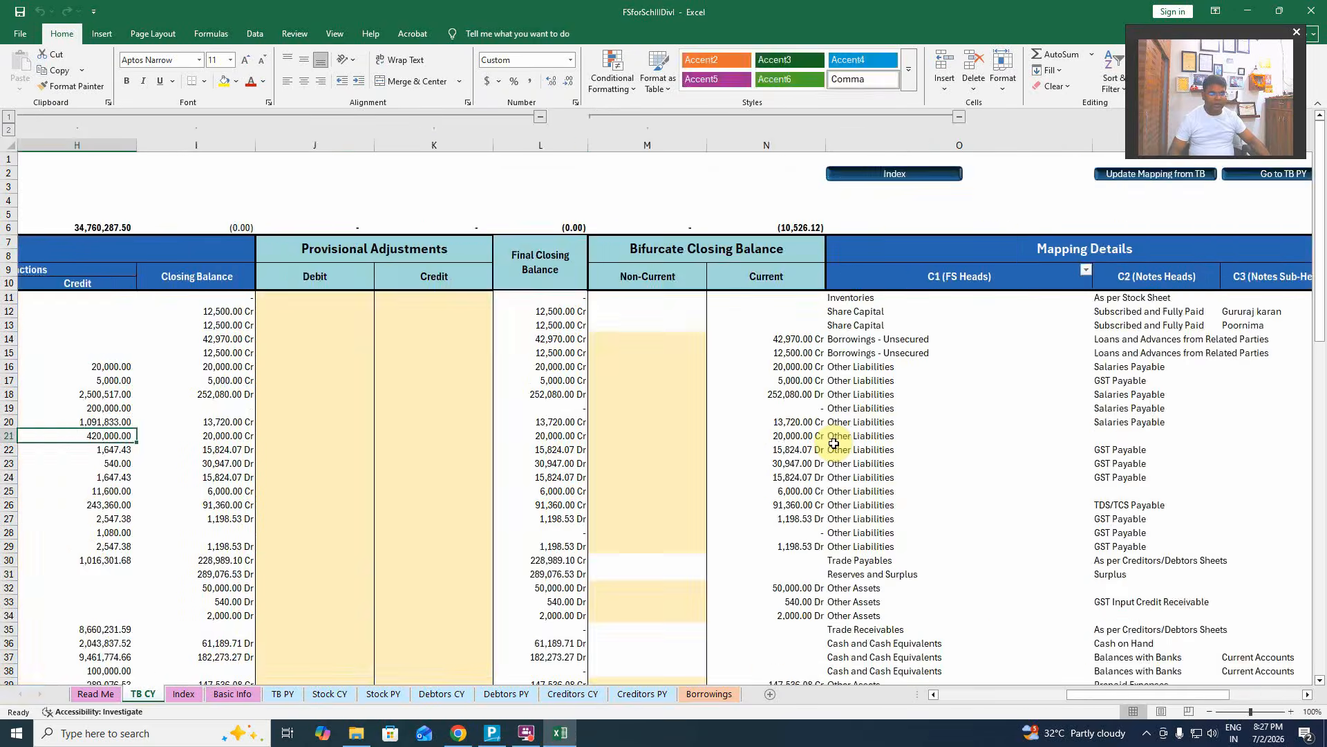
key(Right)
key(Right)
key(Right)
key(Right)
key(Right)
key(Right)
key(Right)
key(Right)
key(Right)
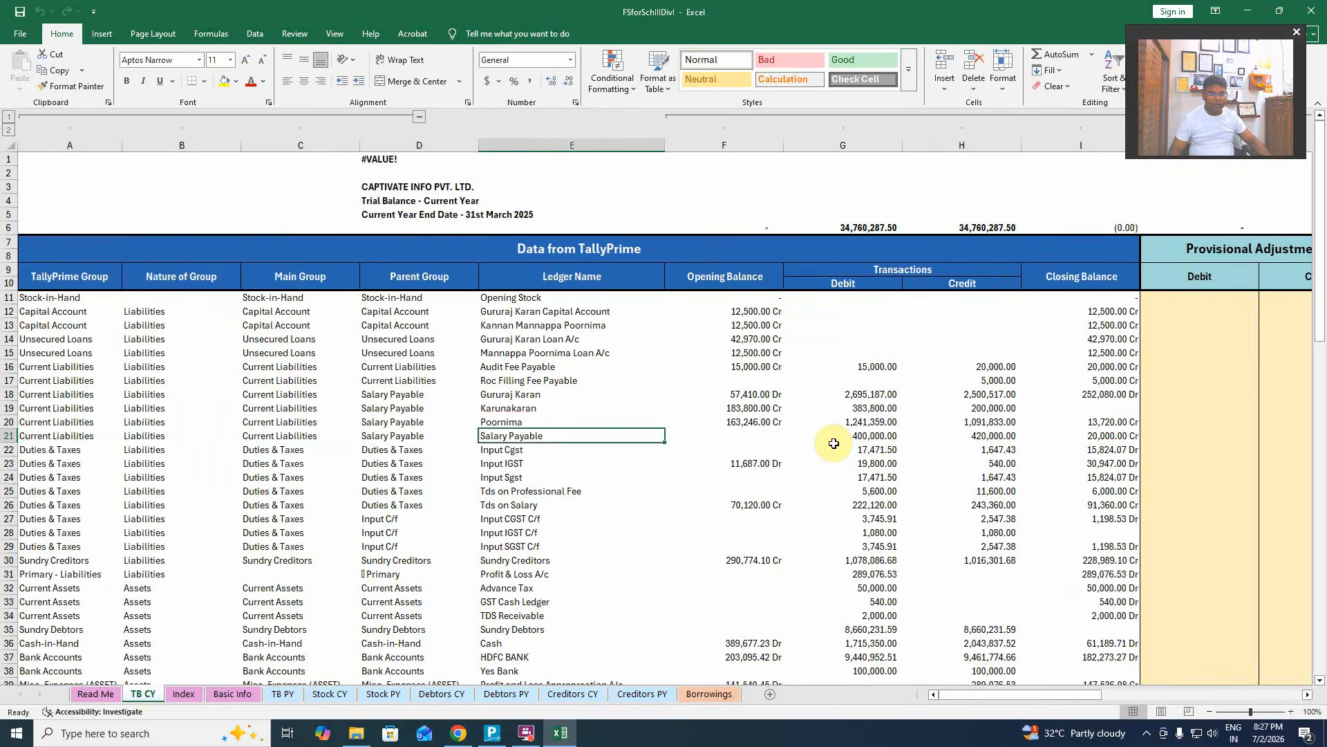
key(Right)
key(Right)
key(Right)
key(Right)
key(Right)
key(Right)
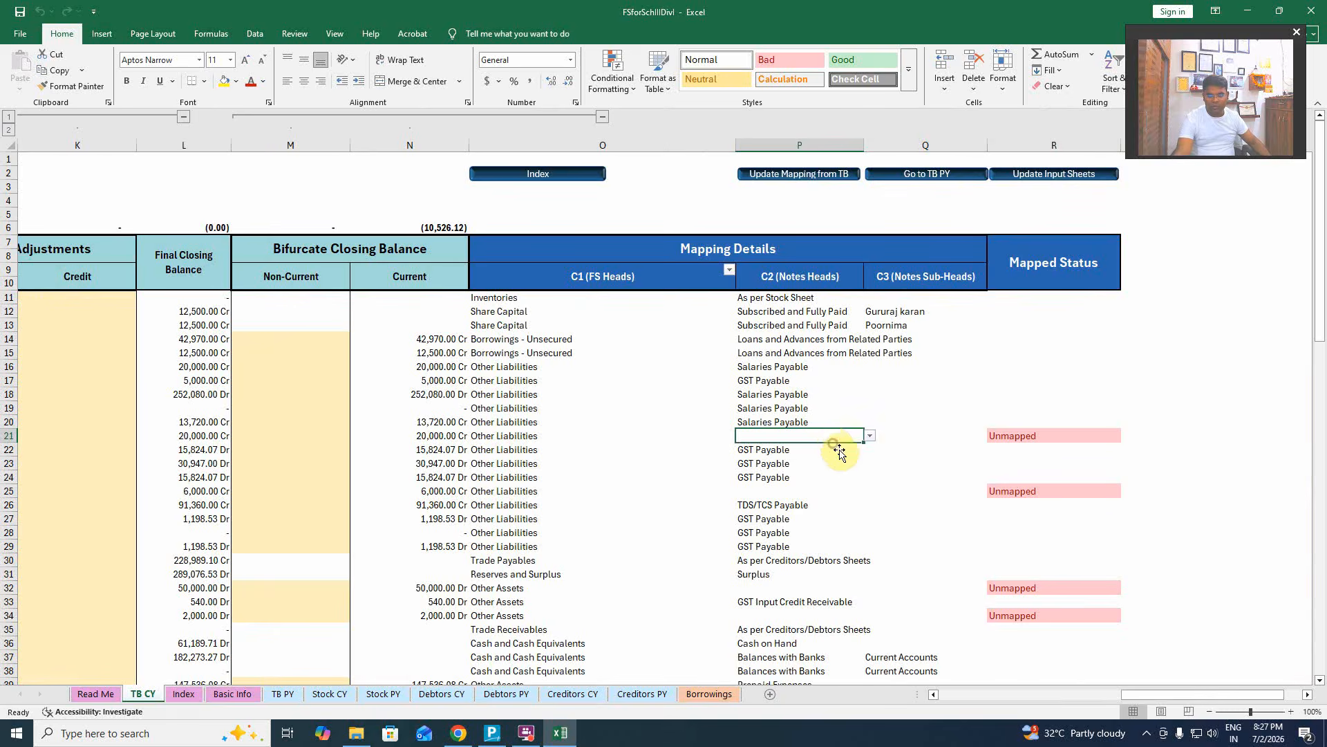
click(870, 436)
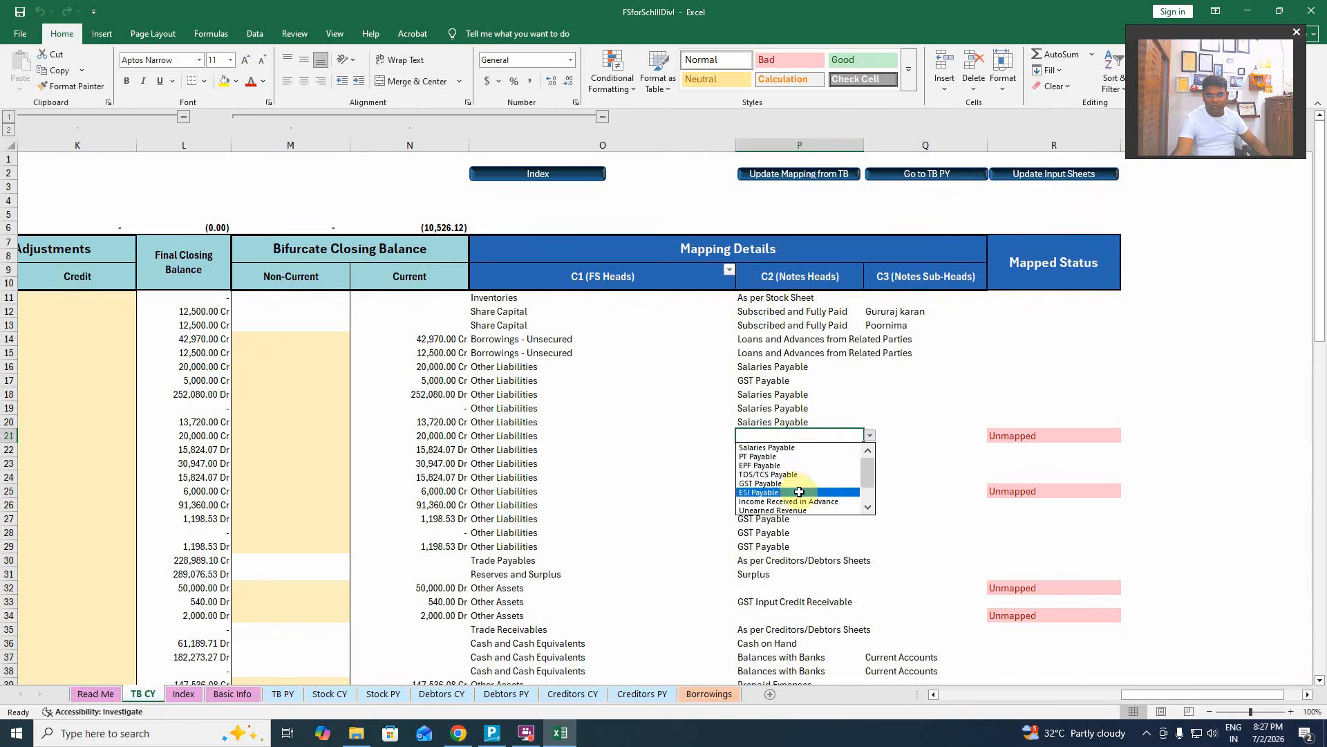
click(783, 454)
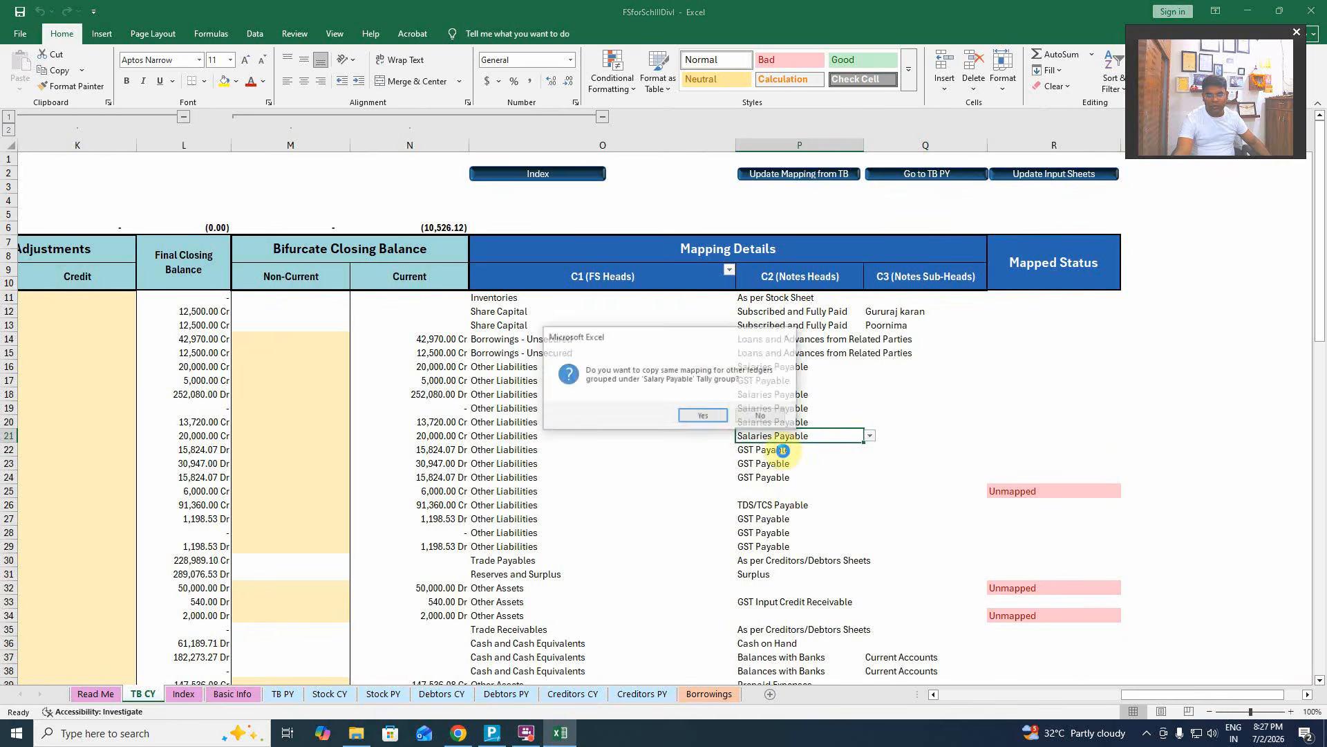
click(702, 415)
Review the ledger and group details of unmapped row 25.
click(755, 491)
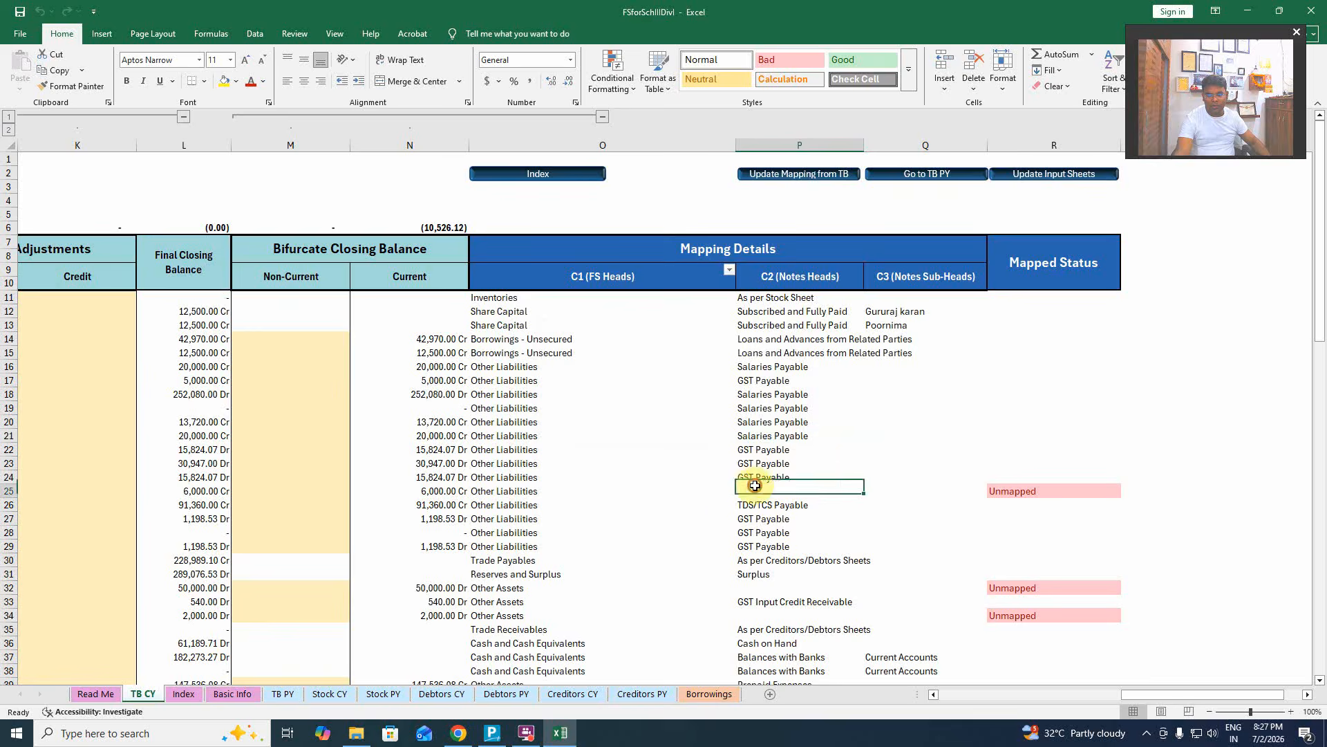
key(Left)
key(Left)
key(Left)
key(Left)
key(Left)
key(Left)
key(Left)
key(Left)
key(Left)
key(Left)
key(Left)
key(Left)
key(Left)
key(Left)
key(Left)
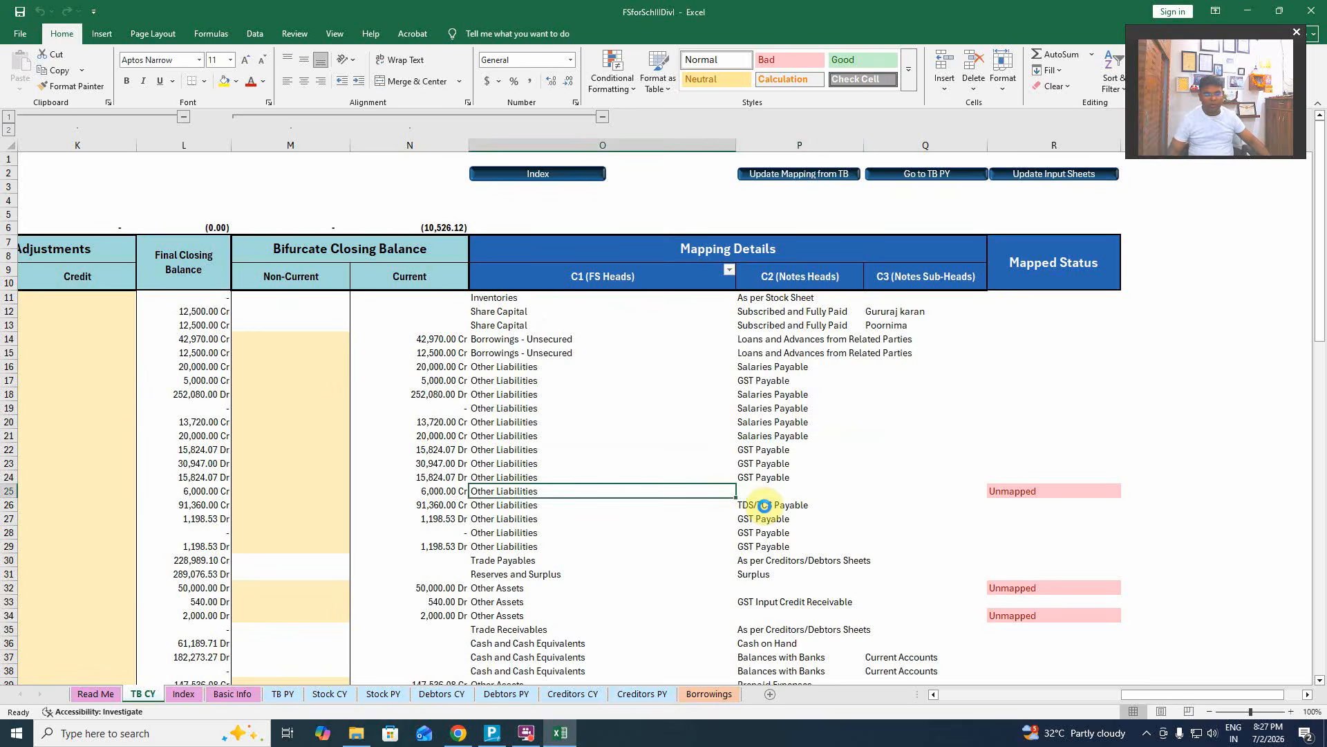
key(Right)
key(Right)
key(Right)
key(Right)
key(Right)
key(Right)
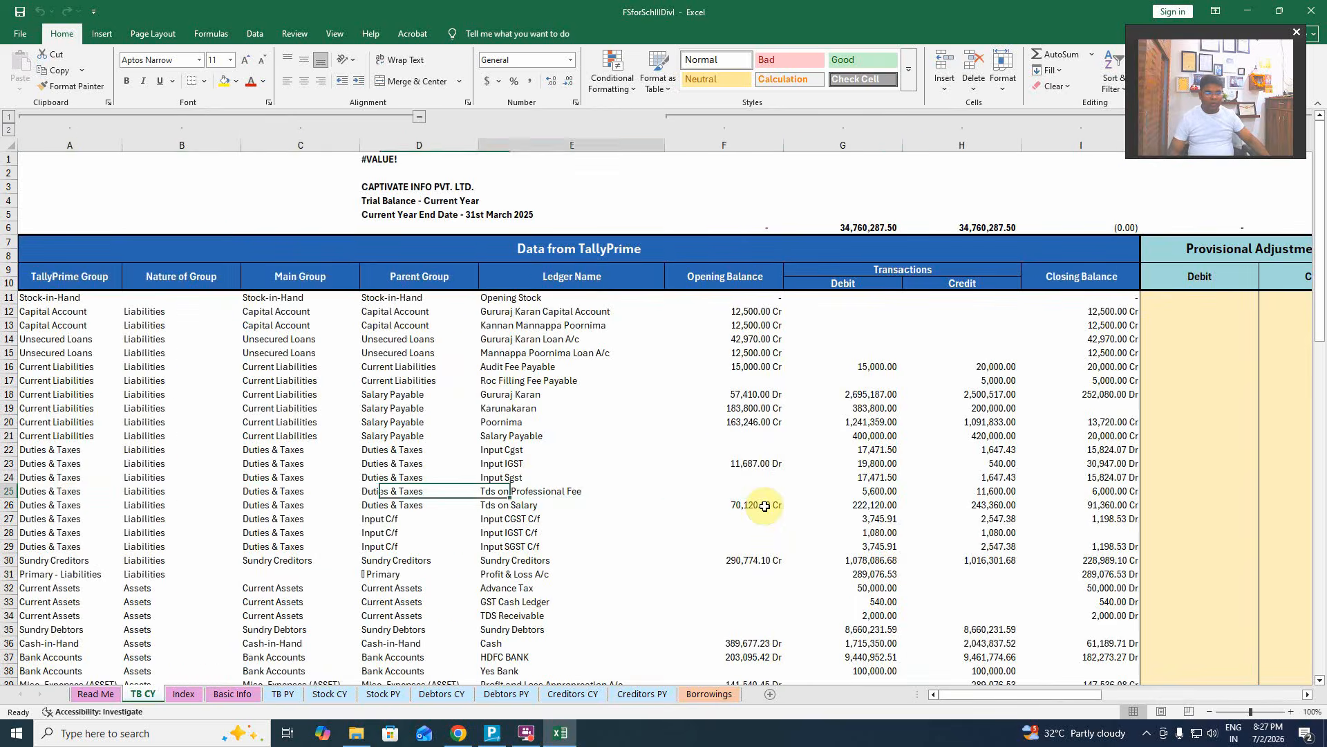
key(Left)
key(Left)
key(Left)
key(Right)
key(Right)
key(Right)
key(Right)
key(Right)
key(Right)
key(Right)
key(Right)
key(Right)
key(Right)
key(Right)
key(Right)
key(Right)
key(Right)
key(Right)
key(Right)
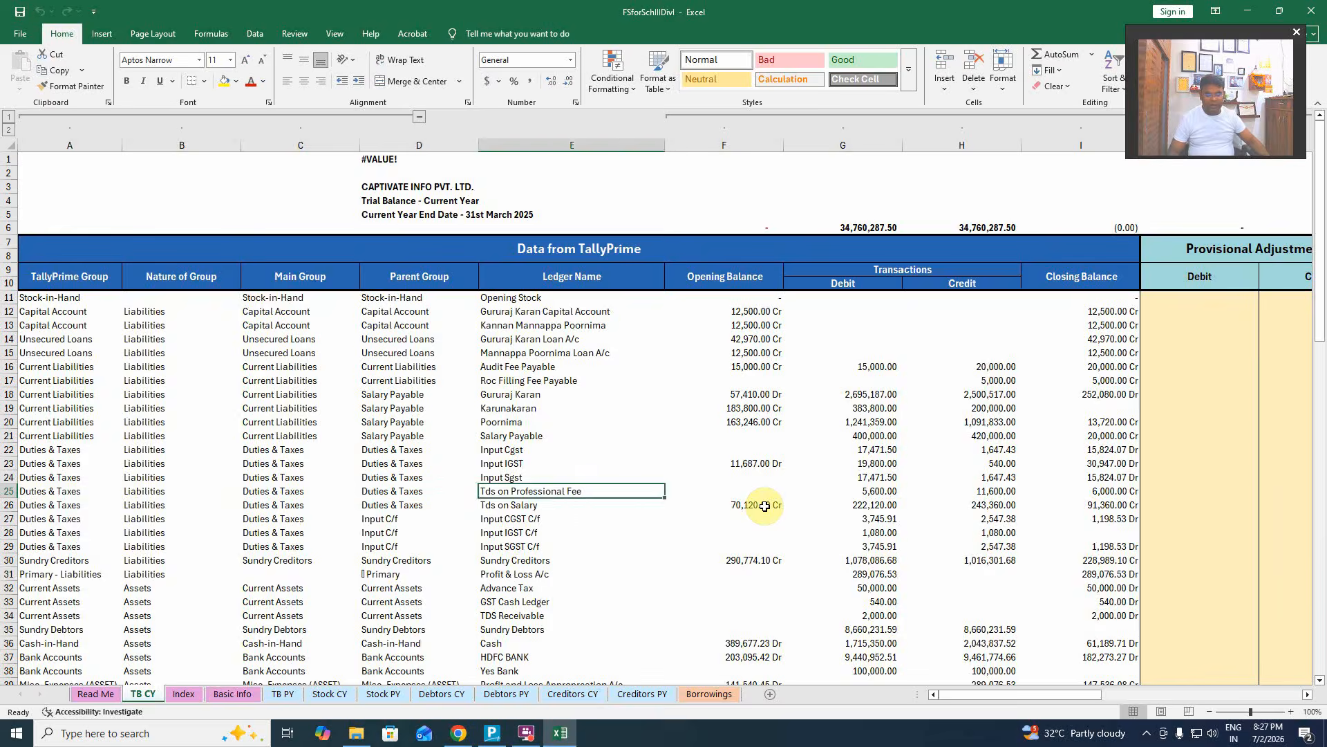
key(Left)
key(Left)
key(Left)
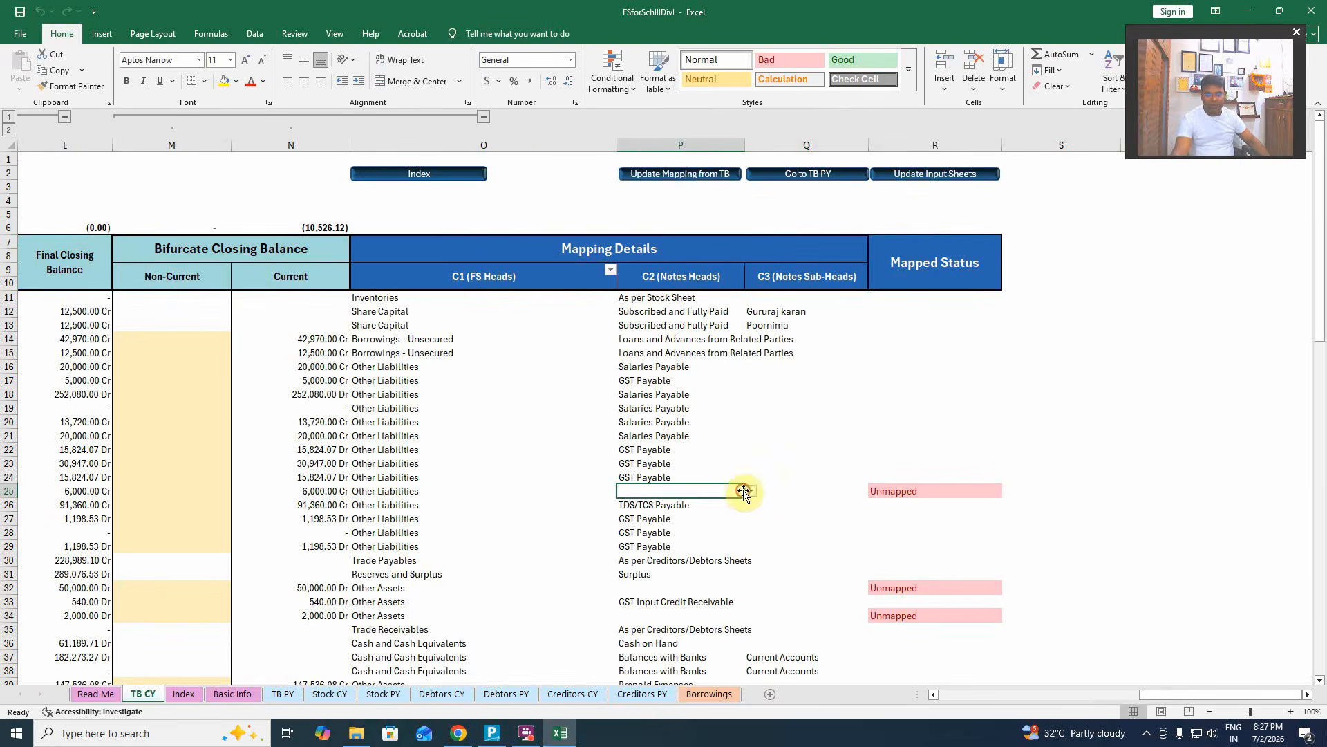
Map row 25 to TDS/TCS Payable, copying it to the group's other ledgers.
click(751, 492)
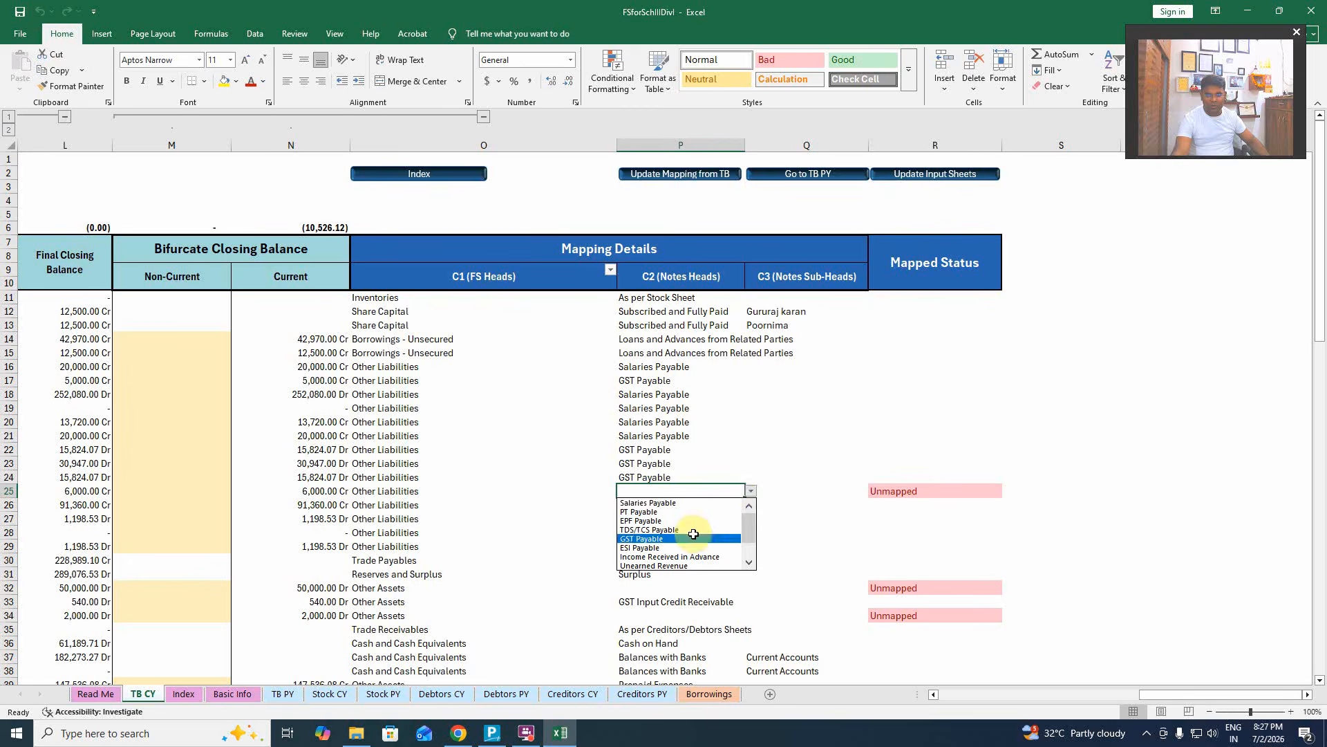
click(733, 529)
click(703, 417)
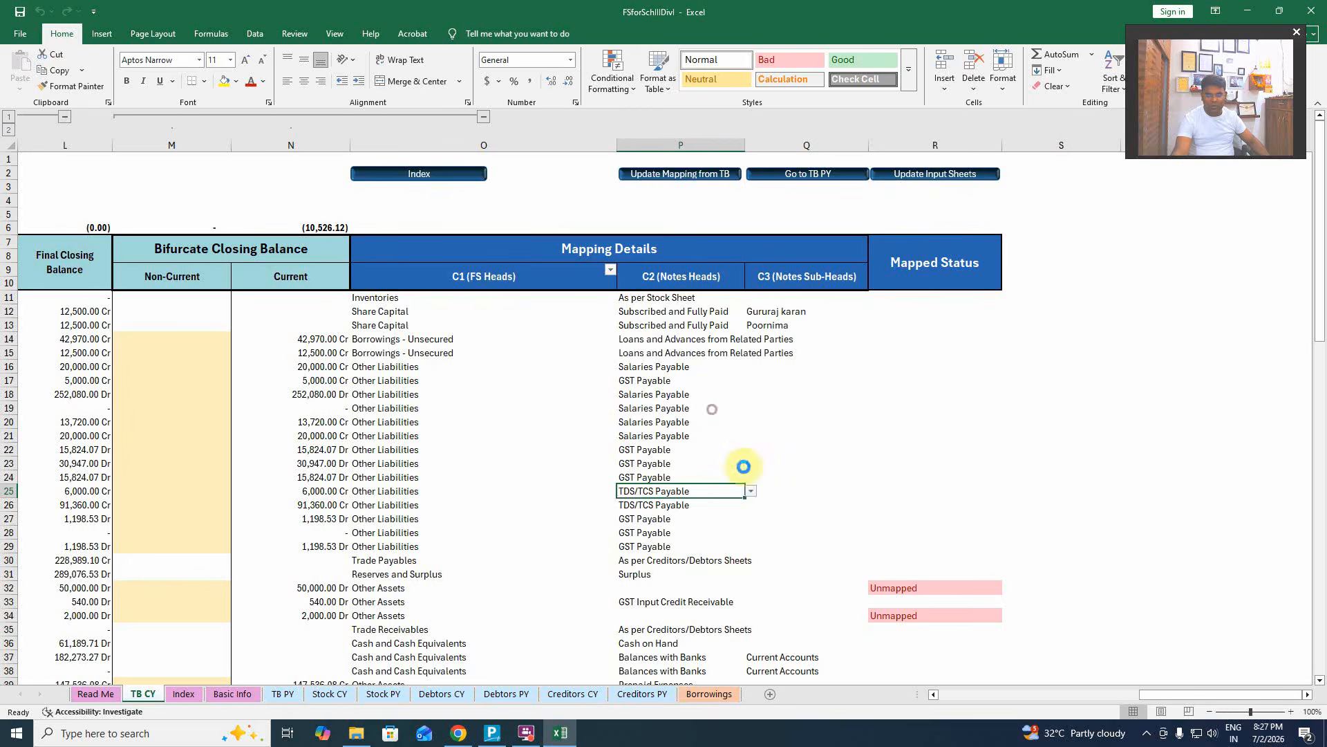
Map row 32 to Advance IT/TDS and copy it to other Current Assets ledgers.
click(739, 589)
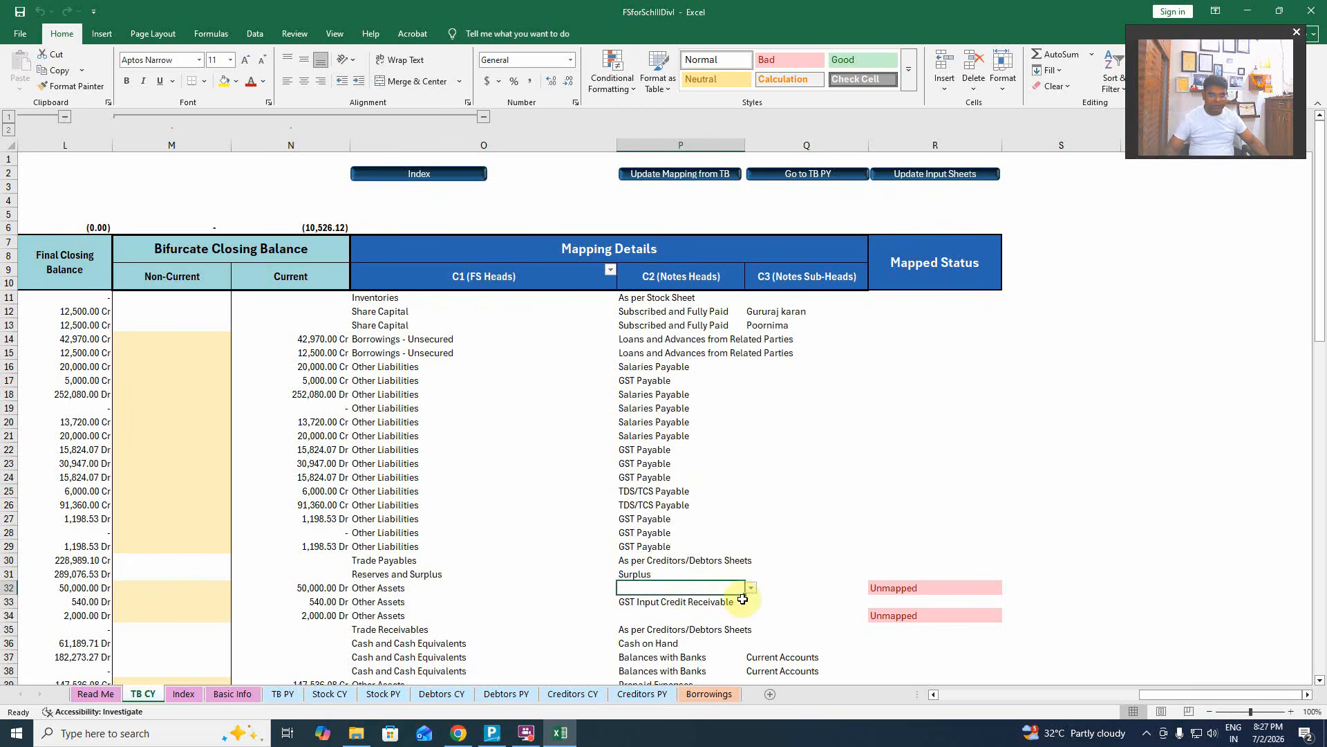
key(Left)
key(Home)
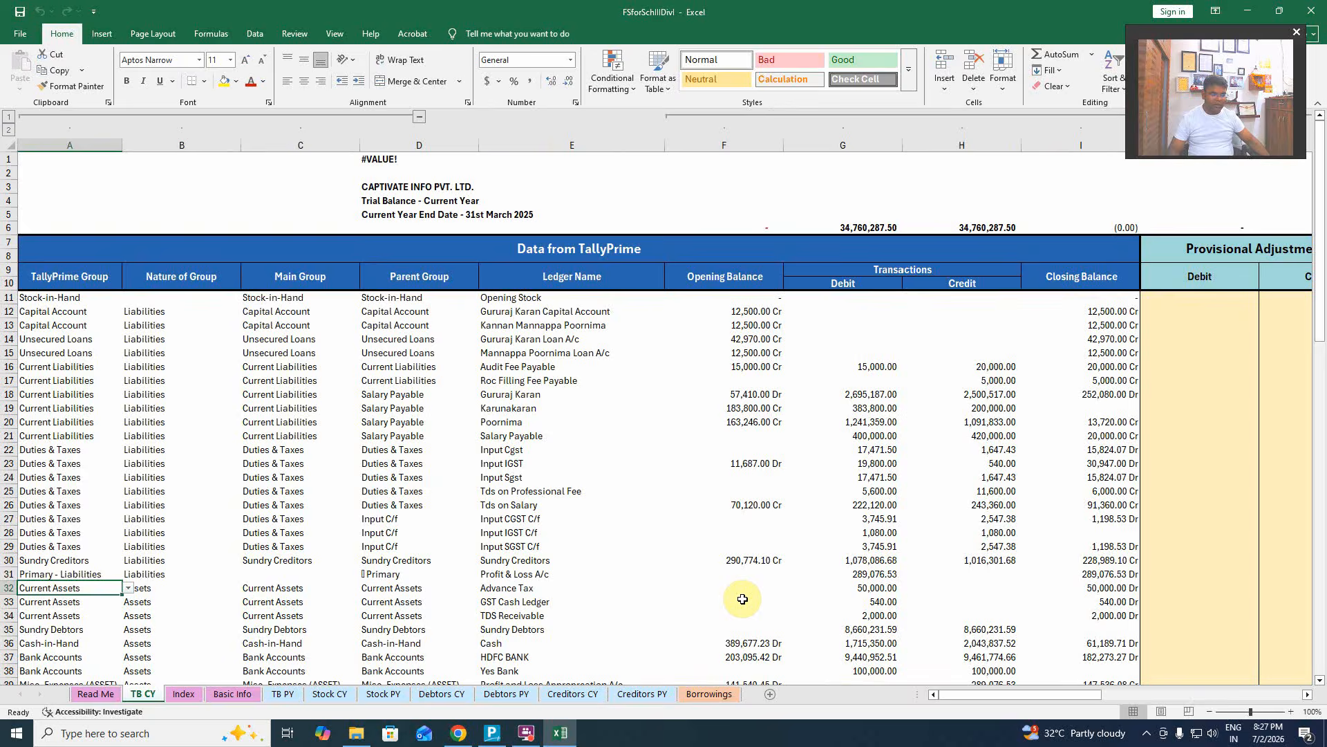
key(Right)
key(Right)
key(Right)
key(Right)
key(Right)
key(Right)
key(Right)
key(Right)
key(Right)
key(Right)
key(Right)
key(Right)
key(Right)
key(Right)
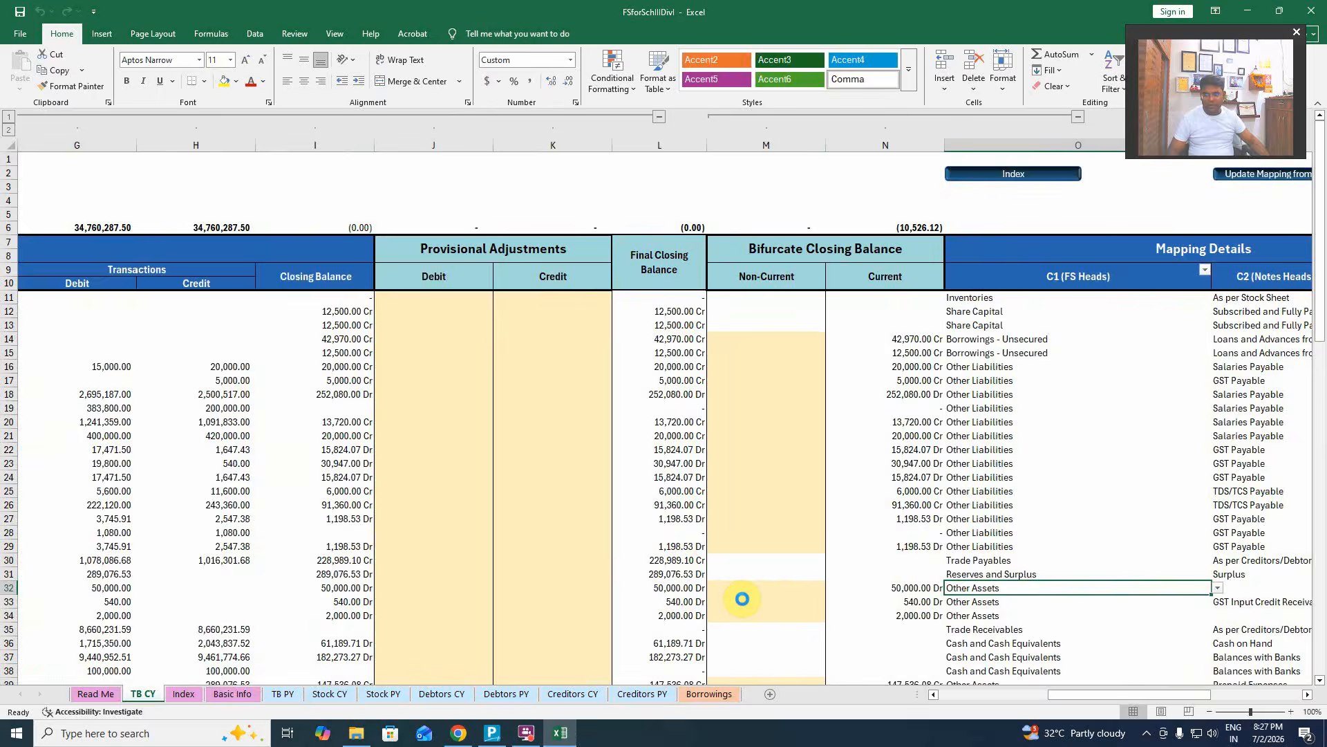
key(Right)
key(Right)
key(Right)
key(Right)
key(Left)
key(Left)
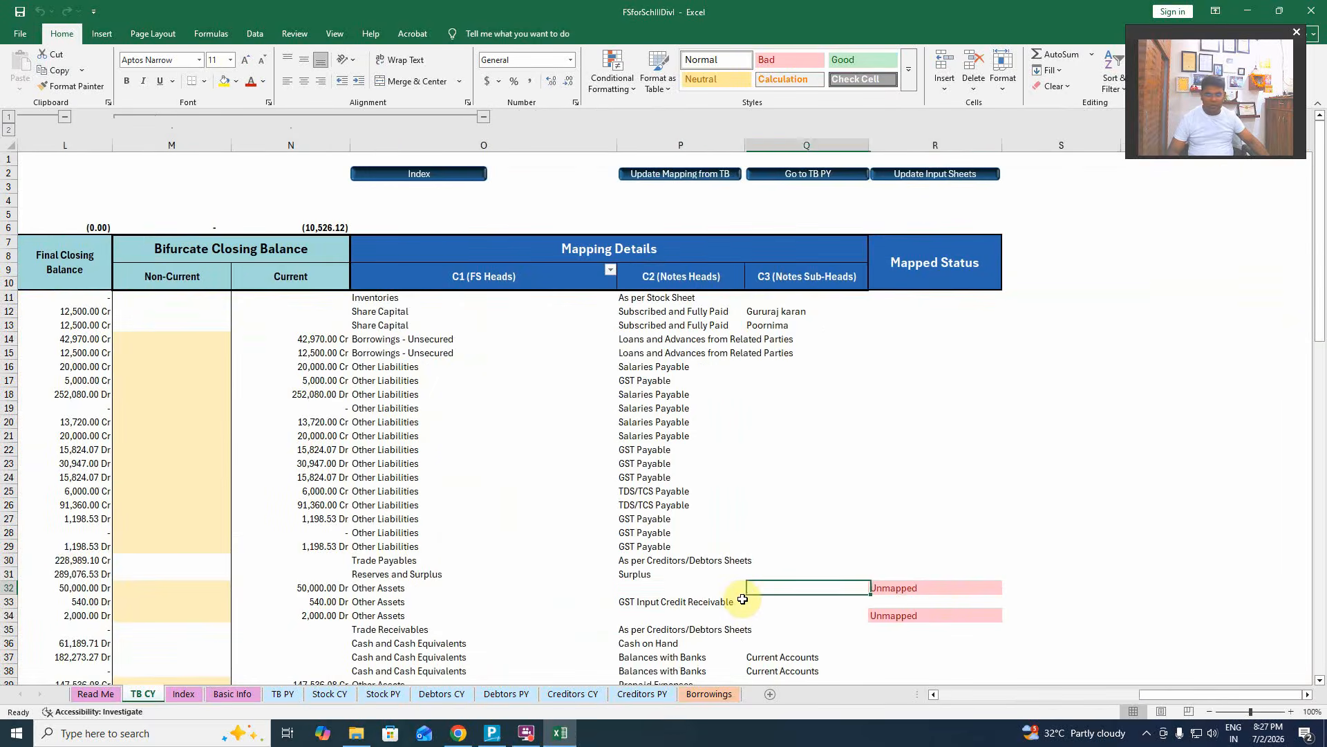
key(Left)
click(751, 588)
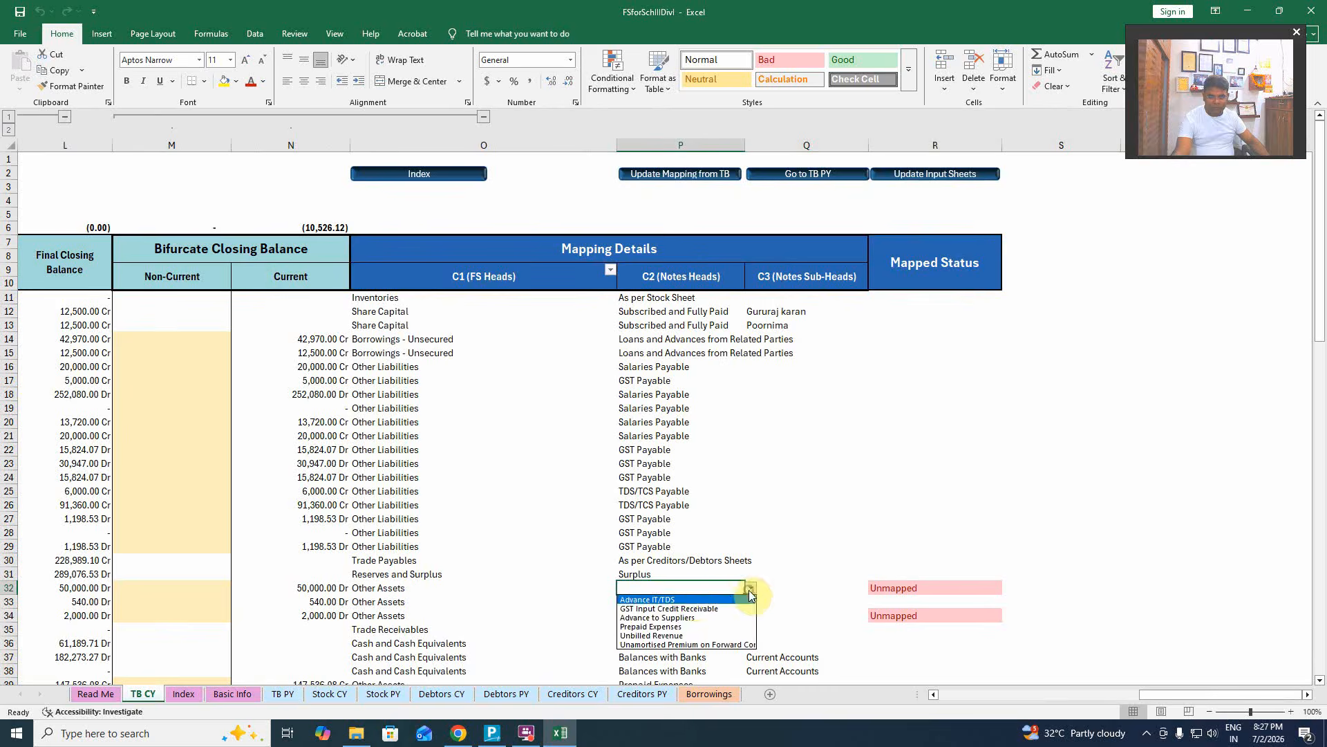
click(685, 599)
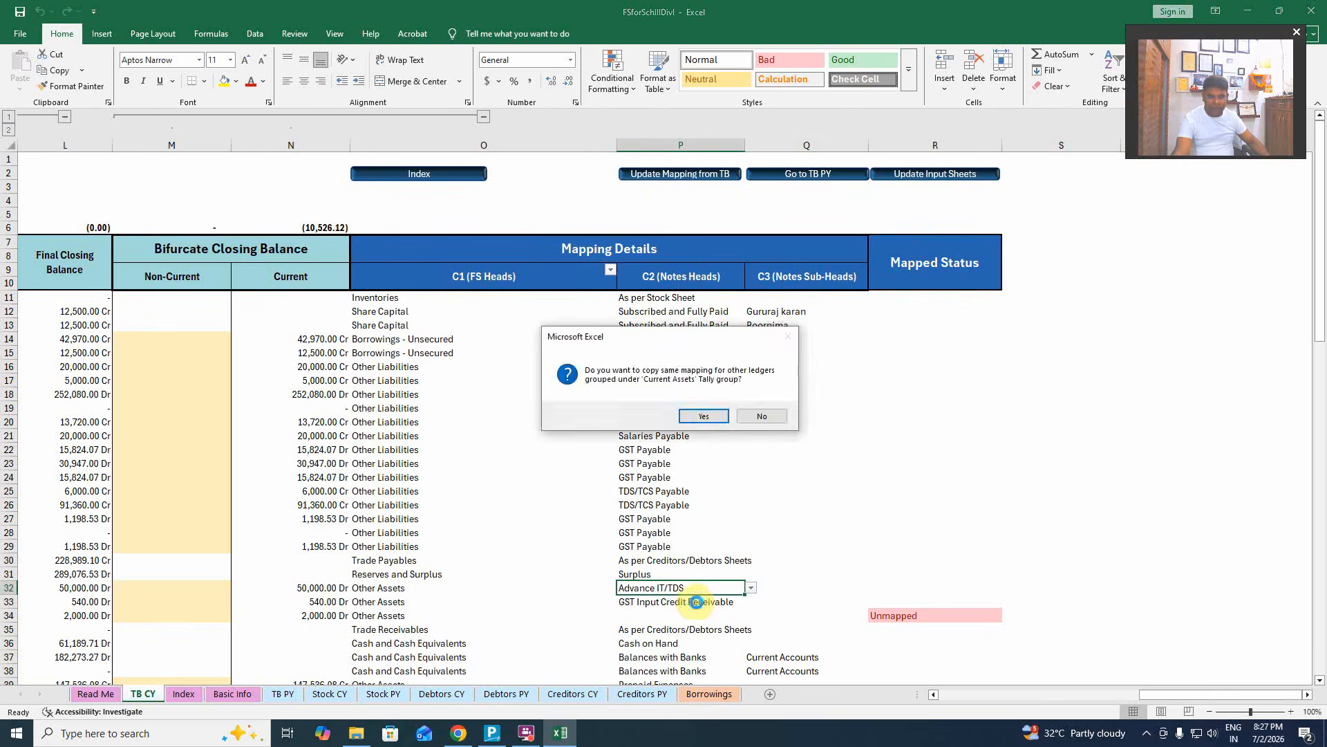
click(704, 415)
Map row 51 to Advertisement and Publicity and copy it to other Indirect Expenses ledgers.
scroll(761, 560, down, 7)
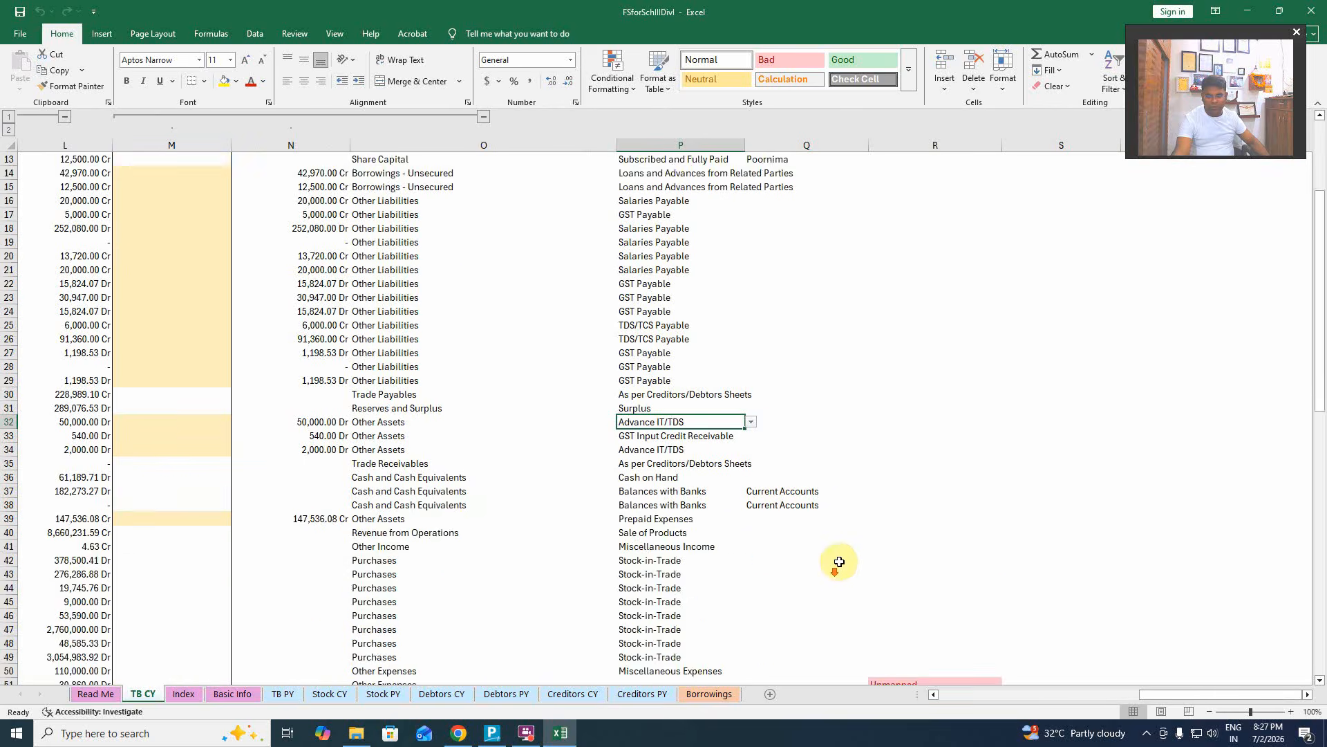
scroll(804, 550, down, 2)
click(735, 477)
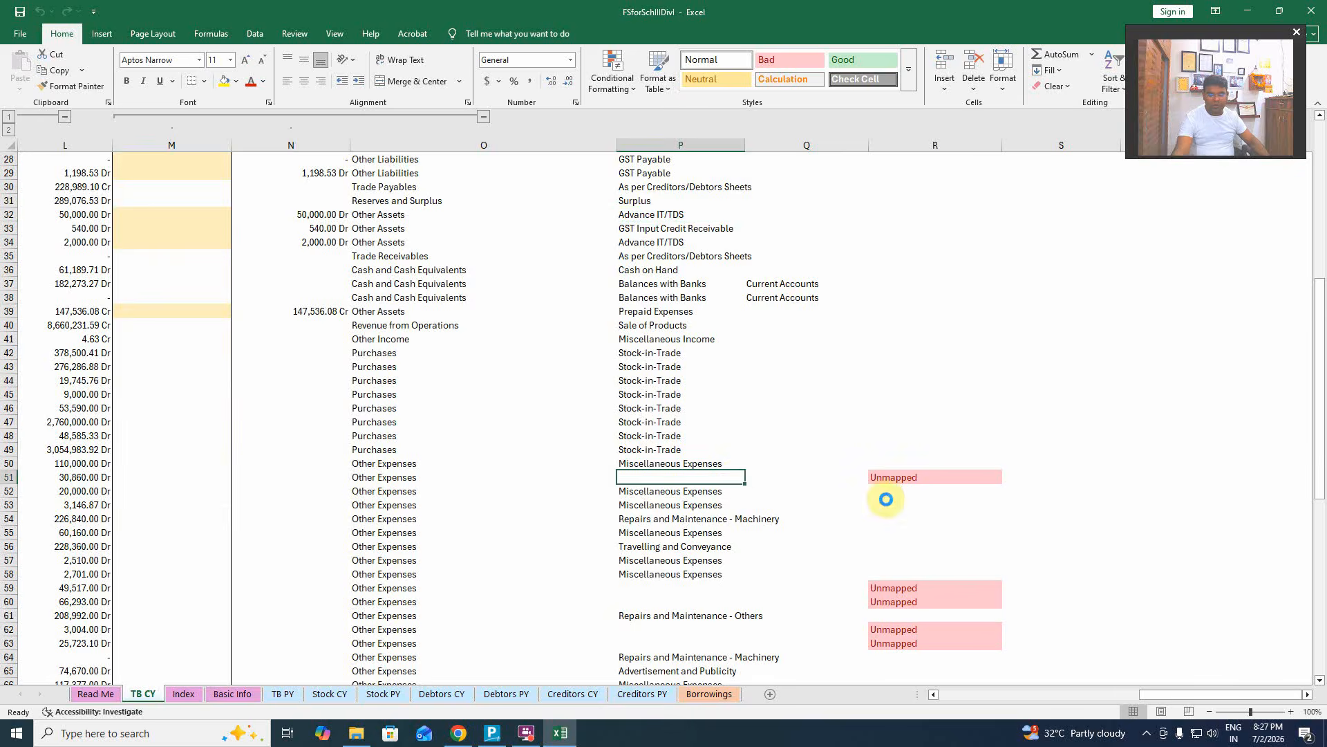
key(Left)
key(Left)
key(Left)
key(Left)
key(Left)
key(Left)
key(Left)
key(Left)
key(Left)
key(Left)
key(Left)
key(Left)
key(Left)
key(Left)
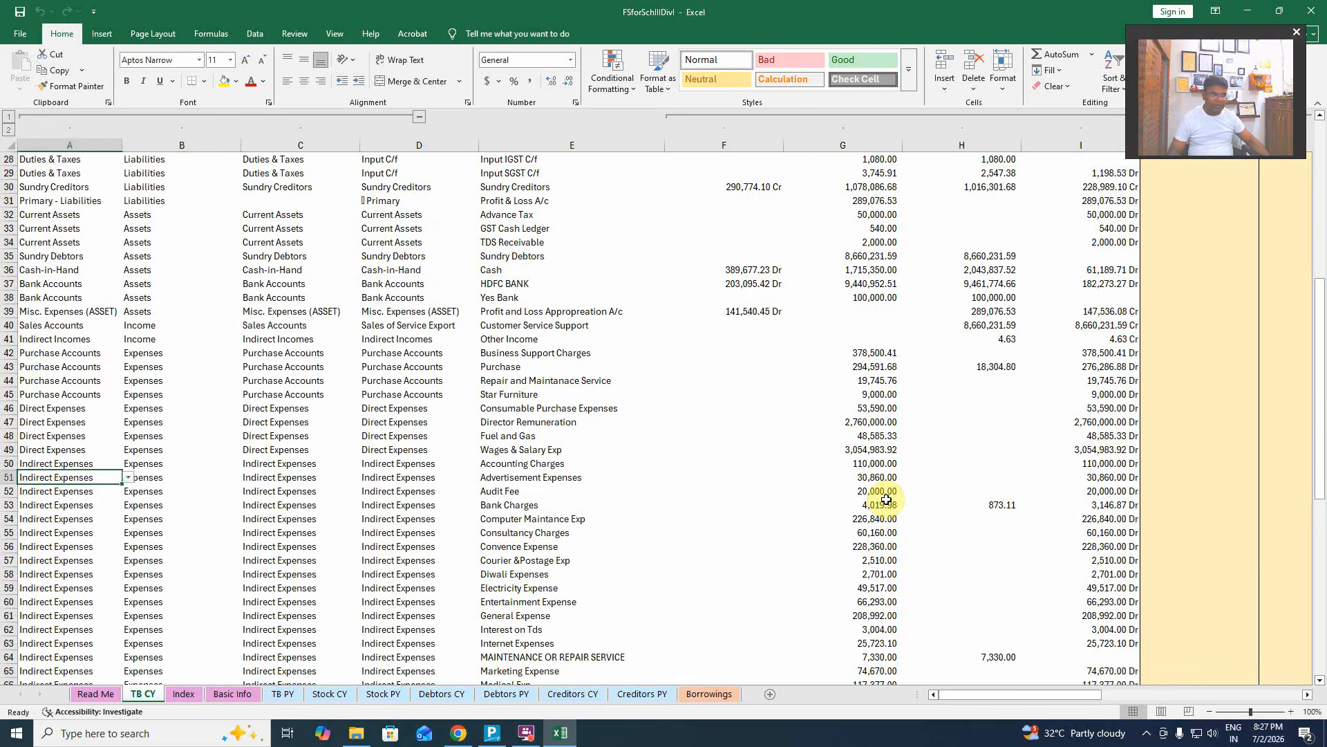
key(Right)
key(Right)
key(Right)
key(Right)
key(Right)
key(Right)
key(Right)
key(Right)
key(Right)
key(Right)
key(Right)
key(Right)
key(Right)
key(Right)
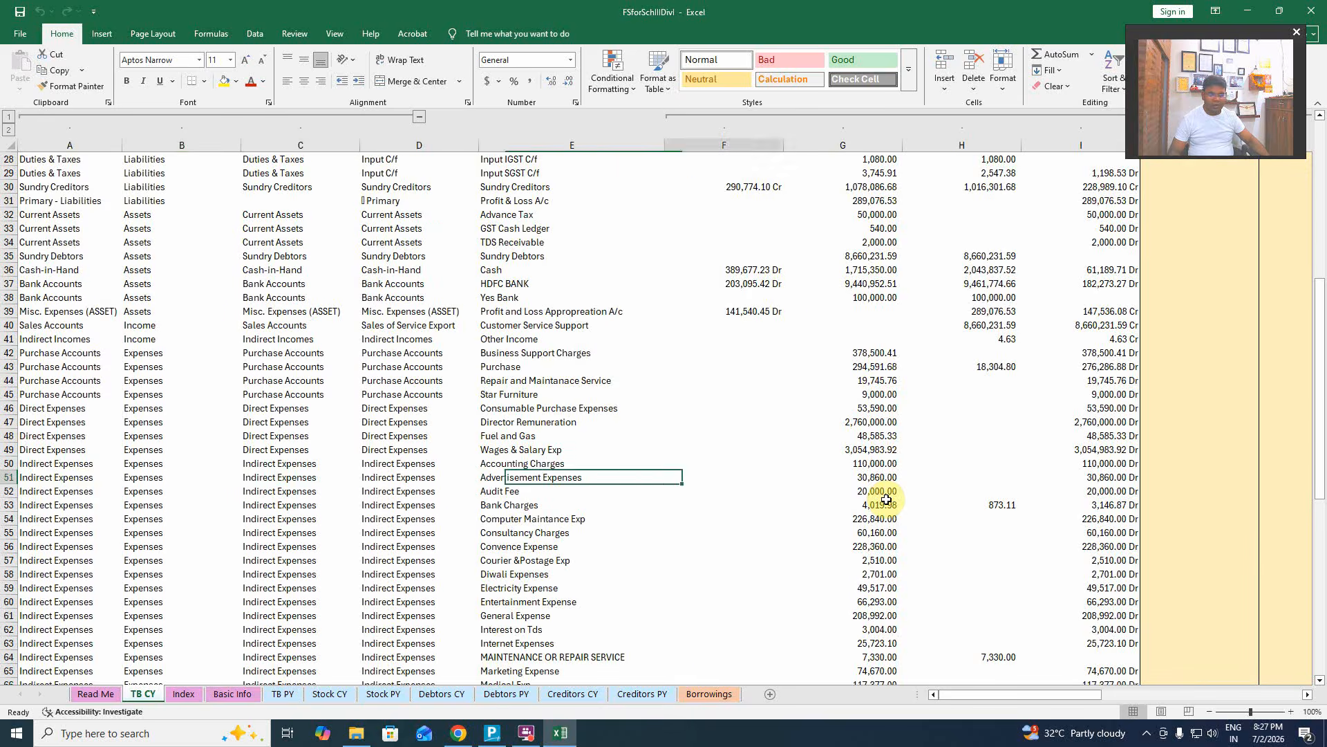
key(Right)
key(Right)
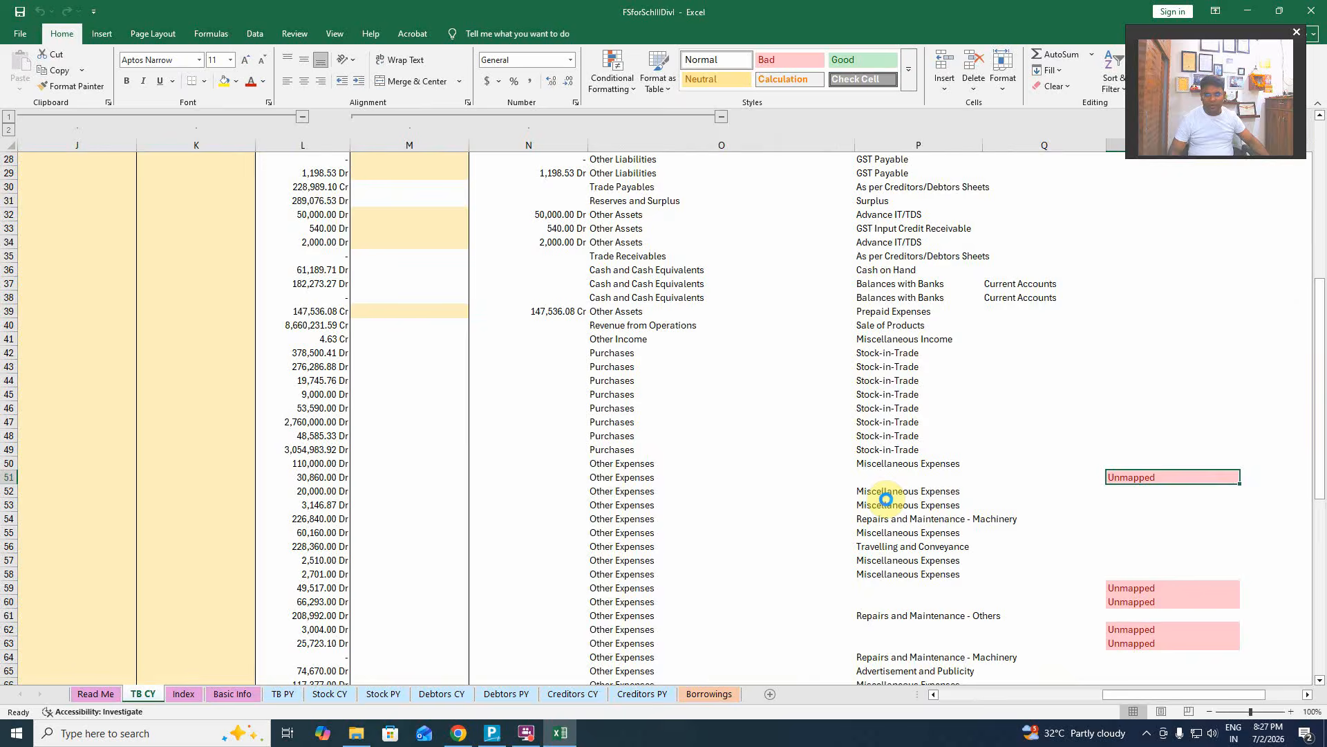
key(Left)
key(Left)
key(Left)
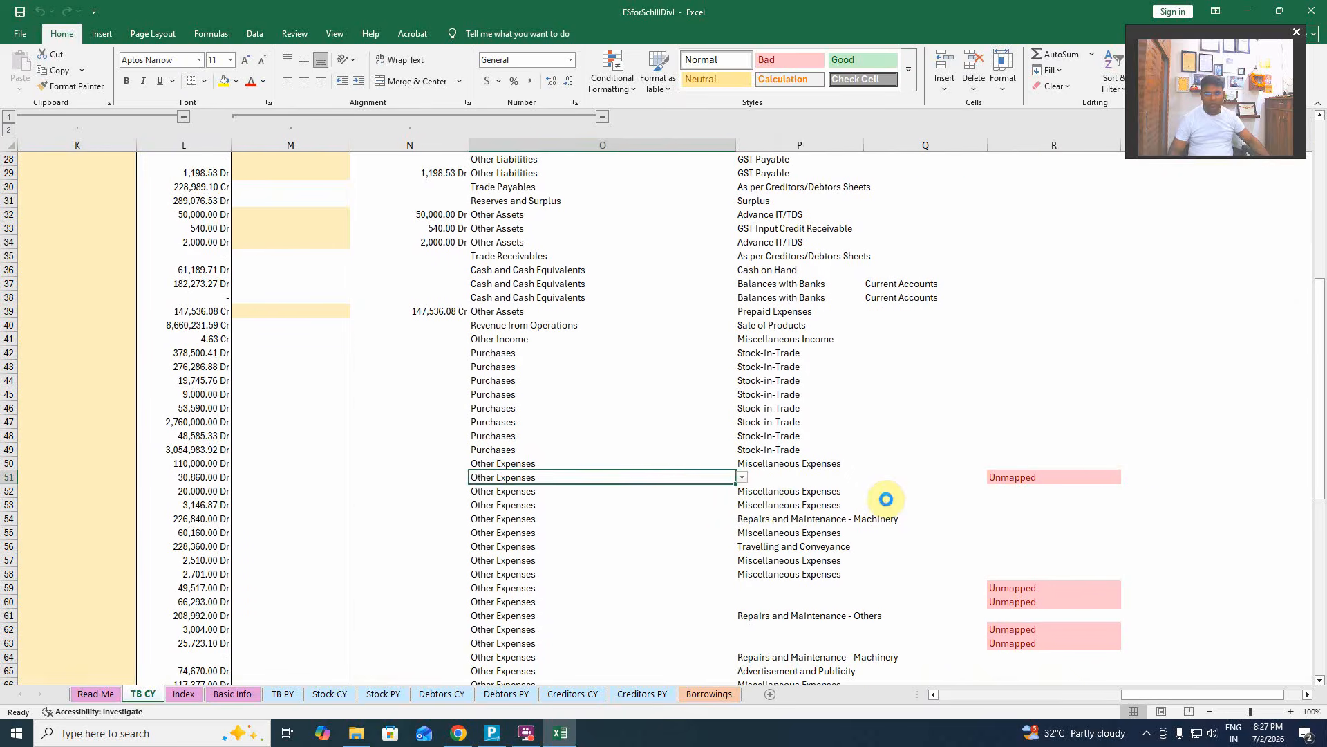
key(Right)
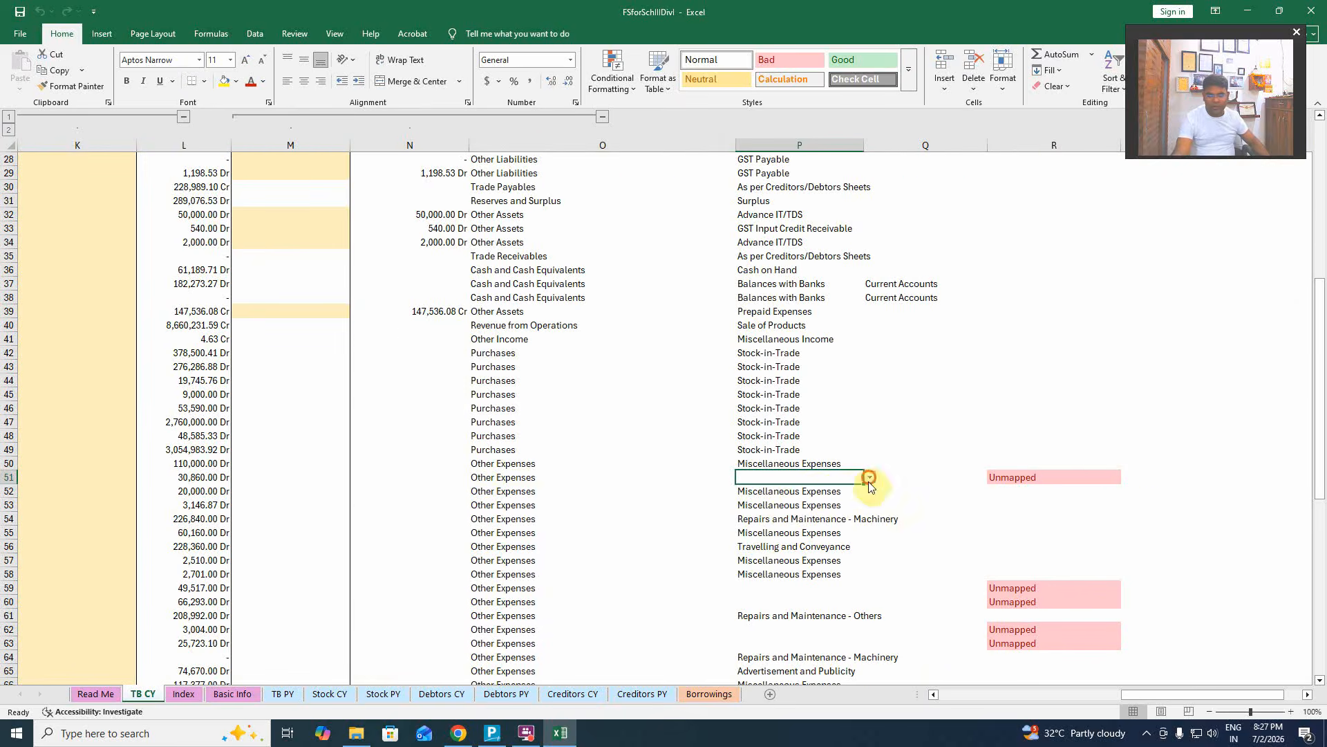
click(869, 478)
click(829, 492)
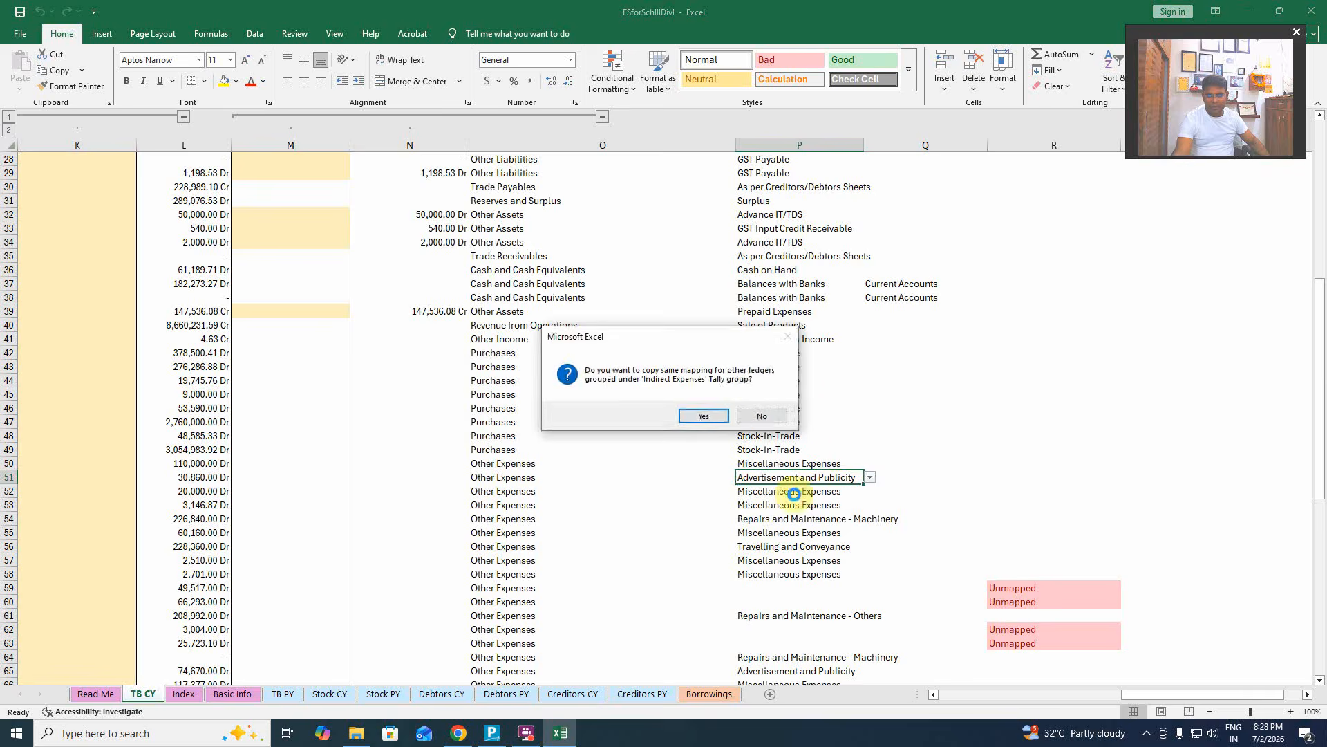
click(702, 415)
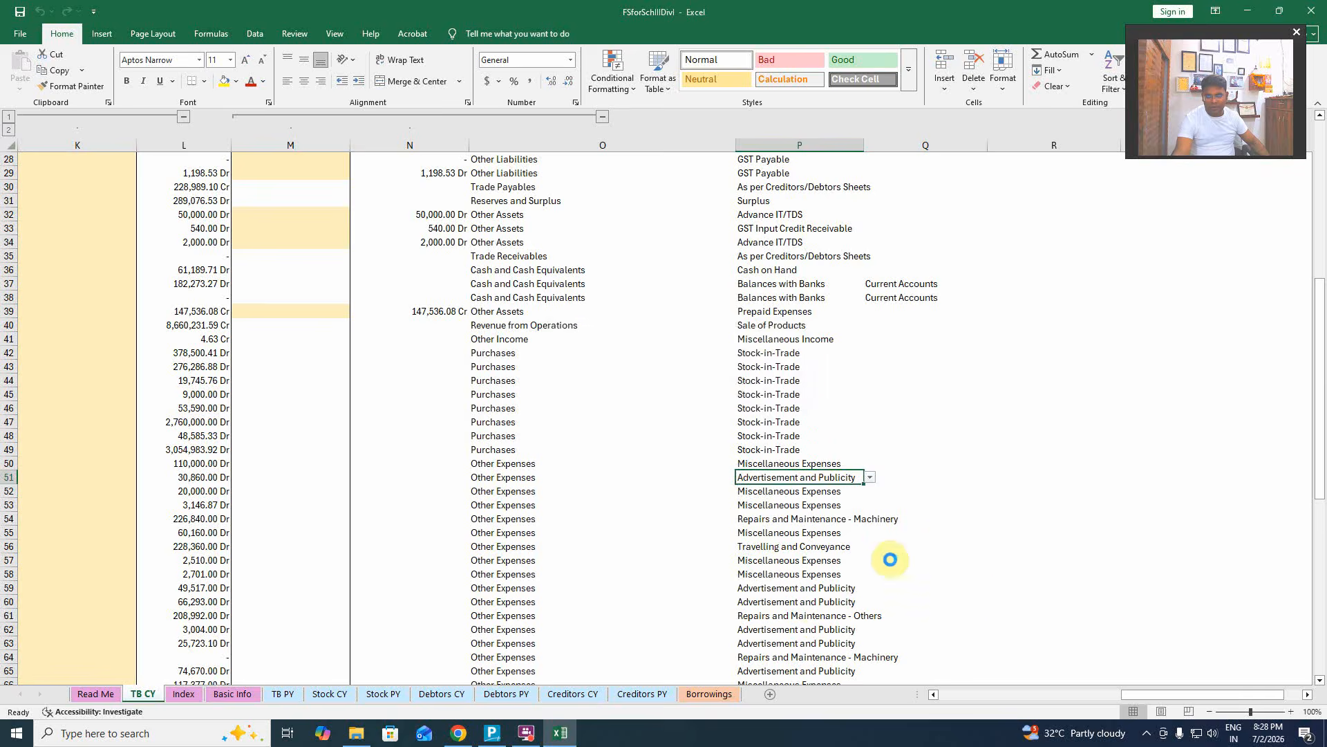
Scroll through TB CY checking the mappings, including row 69's notes head.
scroll(890, 559, down, 4)
scroll(913, 511, down, 5)
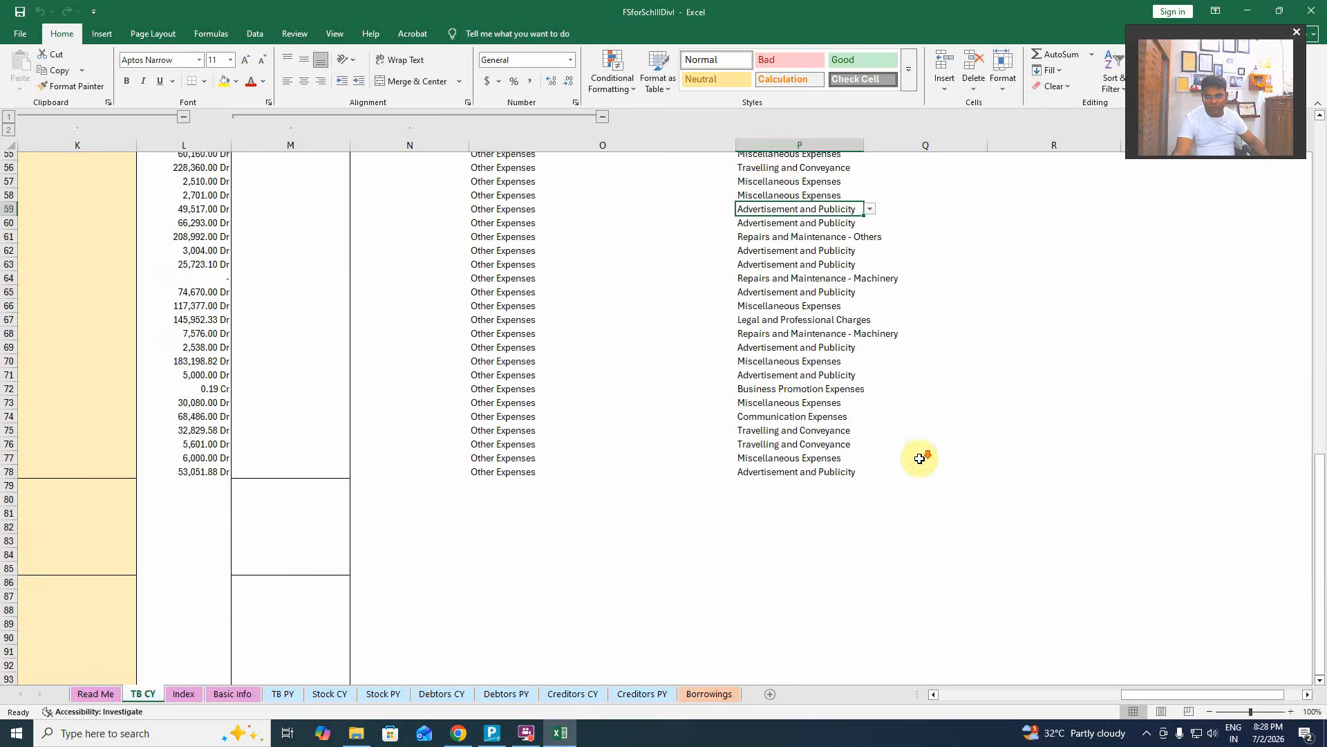
scroll(919, 459, up, 4)
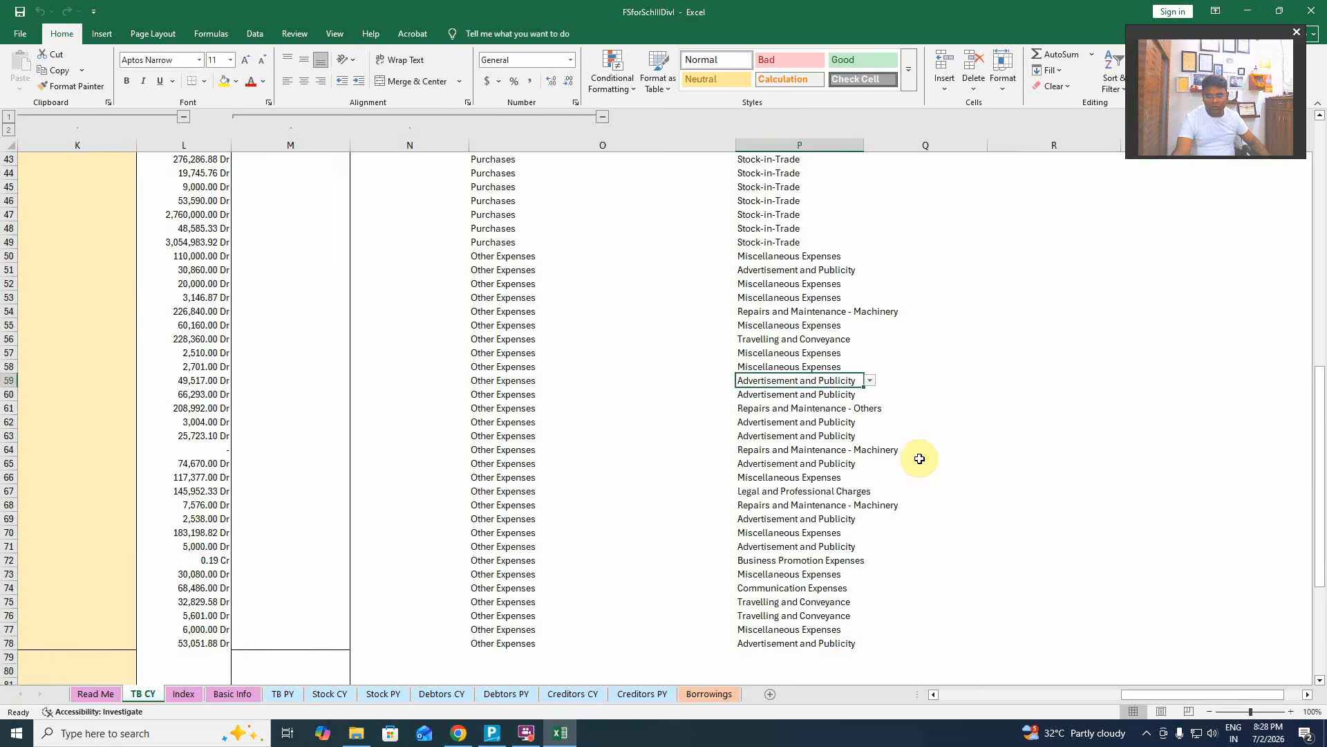
scroll(920, 458, up, 8)
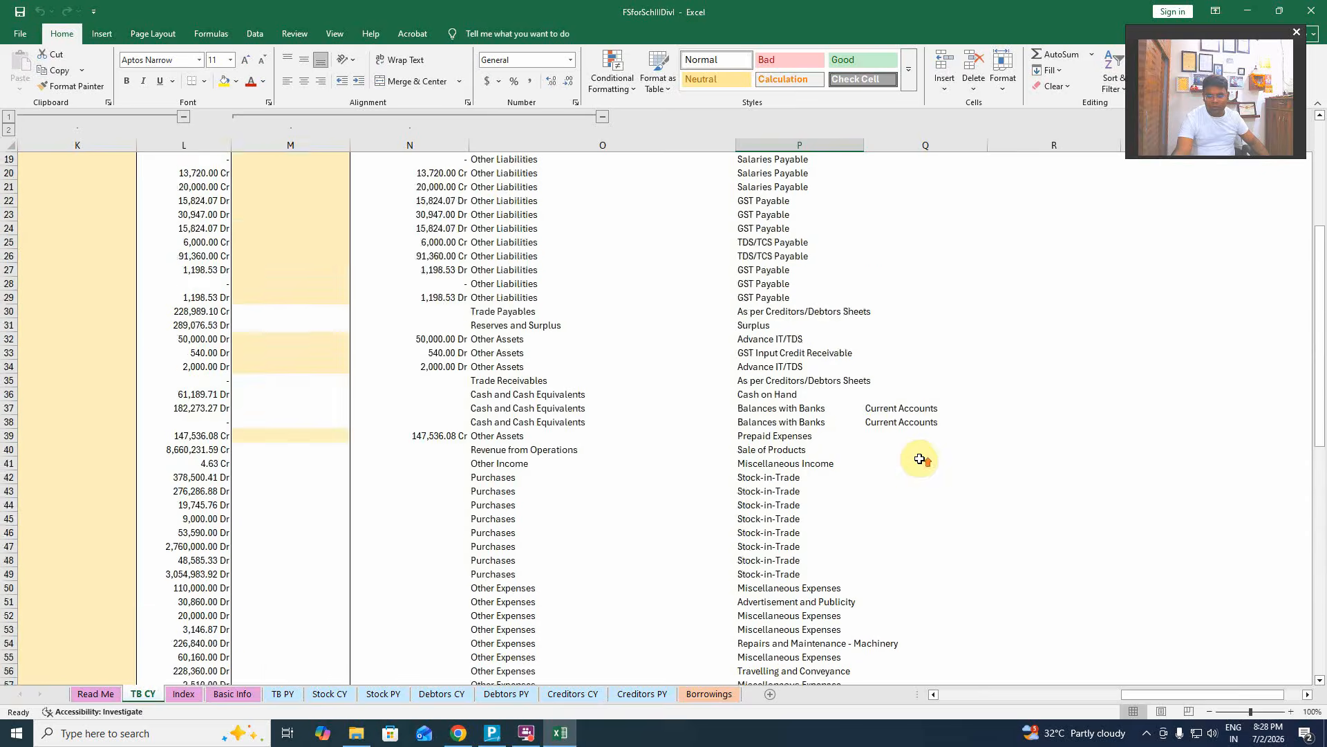
scroll(920, 458, up, 6)
click(919, 459)
scroll(920, 458, down, 14)
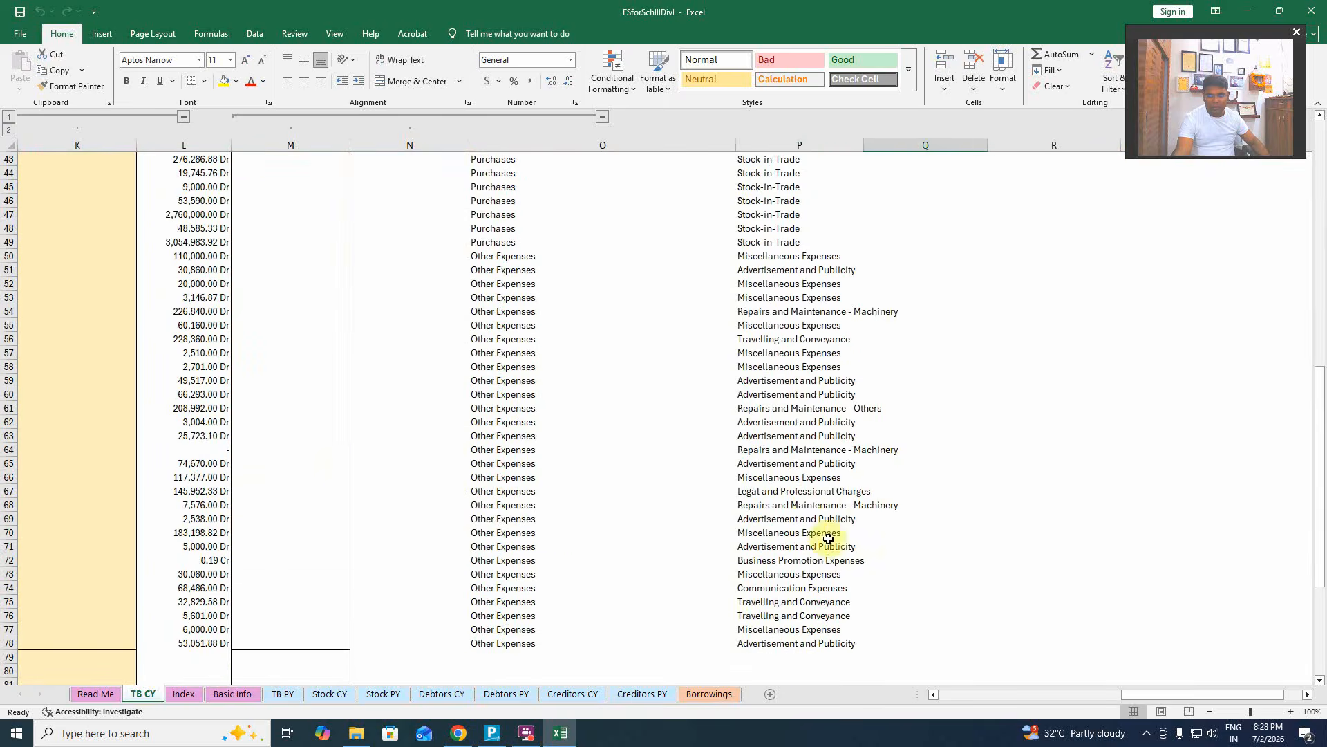
click(809, 520)
scroll(806, 587, down, 3)
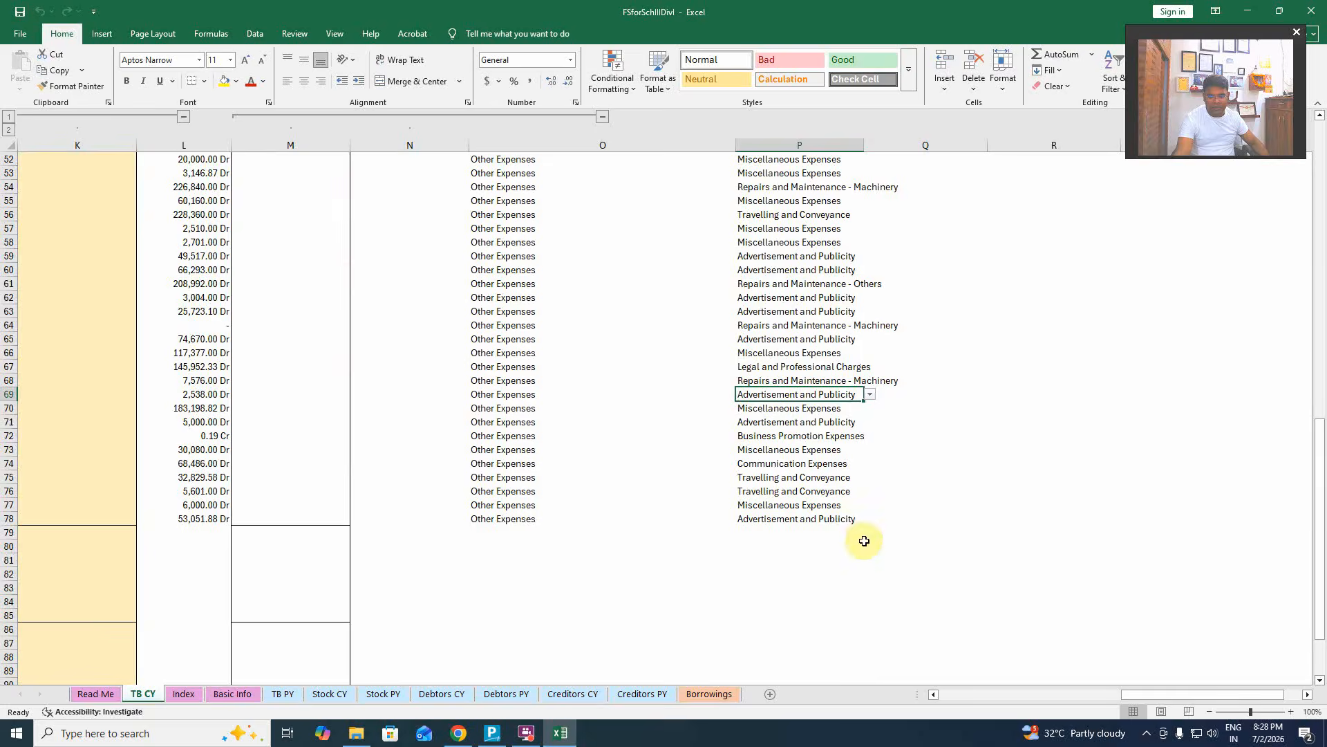
scroll(800, 509, up, 17)
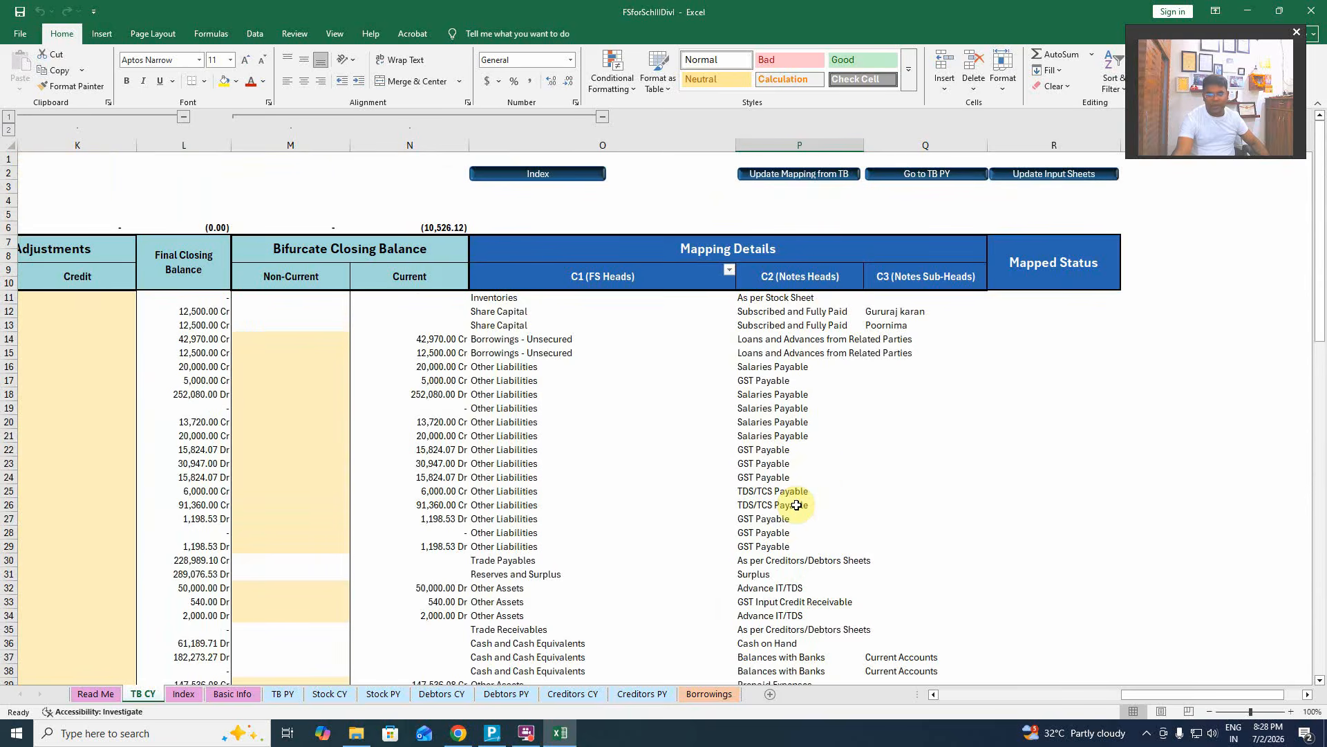
Run Update Input Sheets, confirm, and acknowledge the 'Data population completed successfully' message.
click(1037, 183)
click(712, 416)
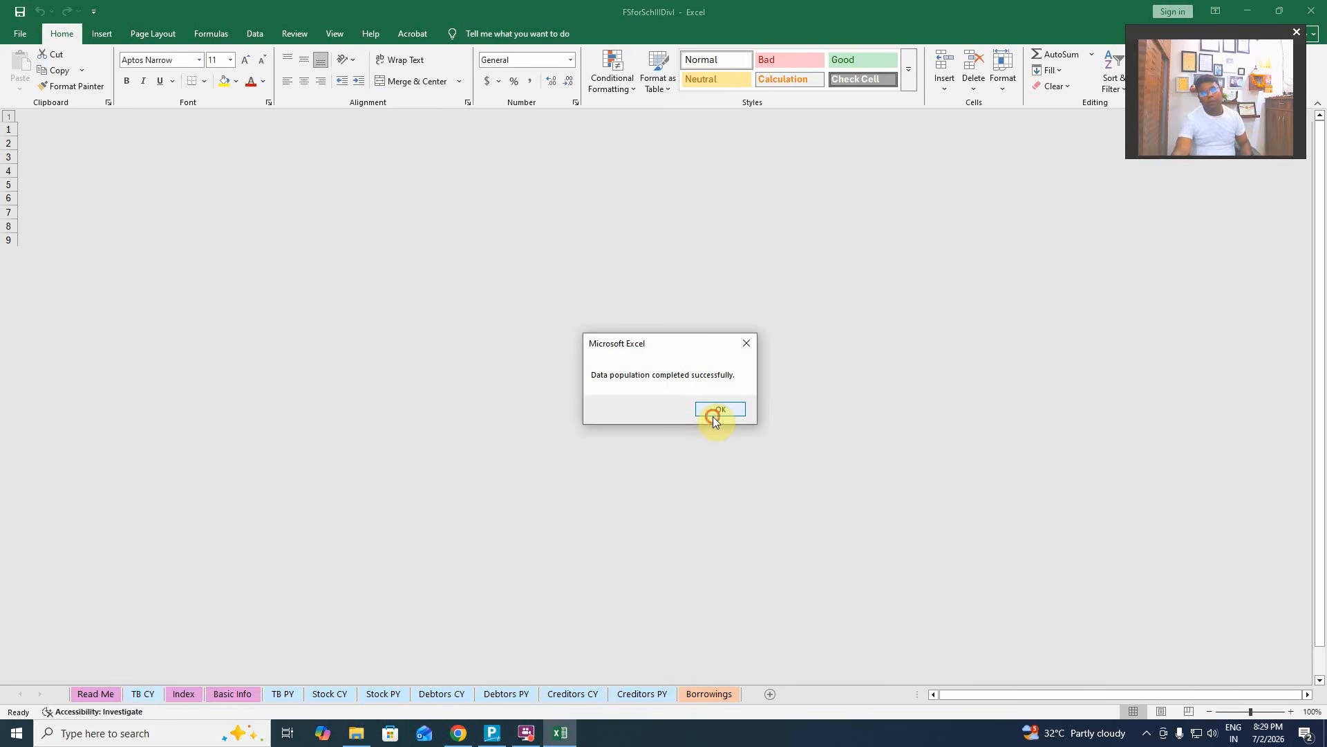
click(713, 411)
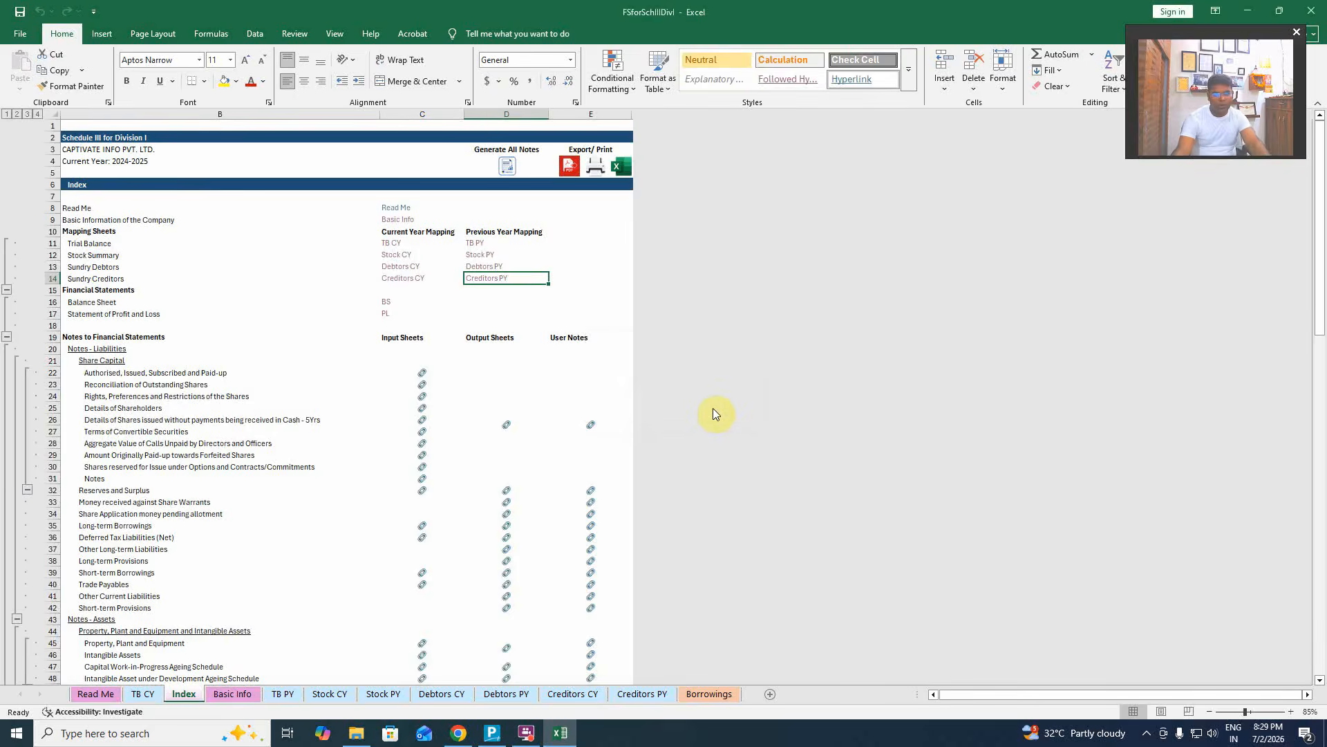
scroll(626, 441, down, 3)
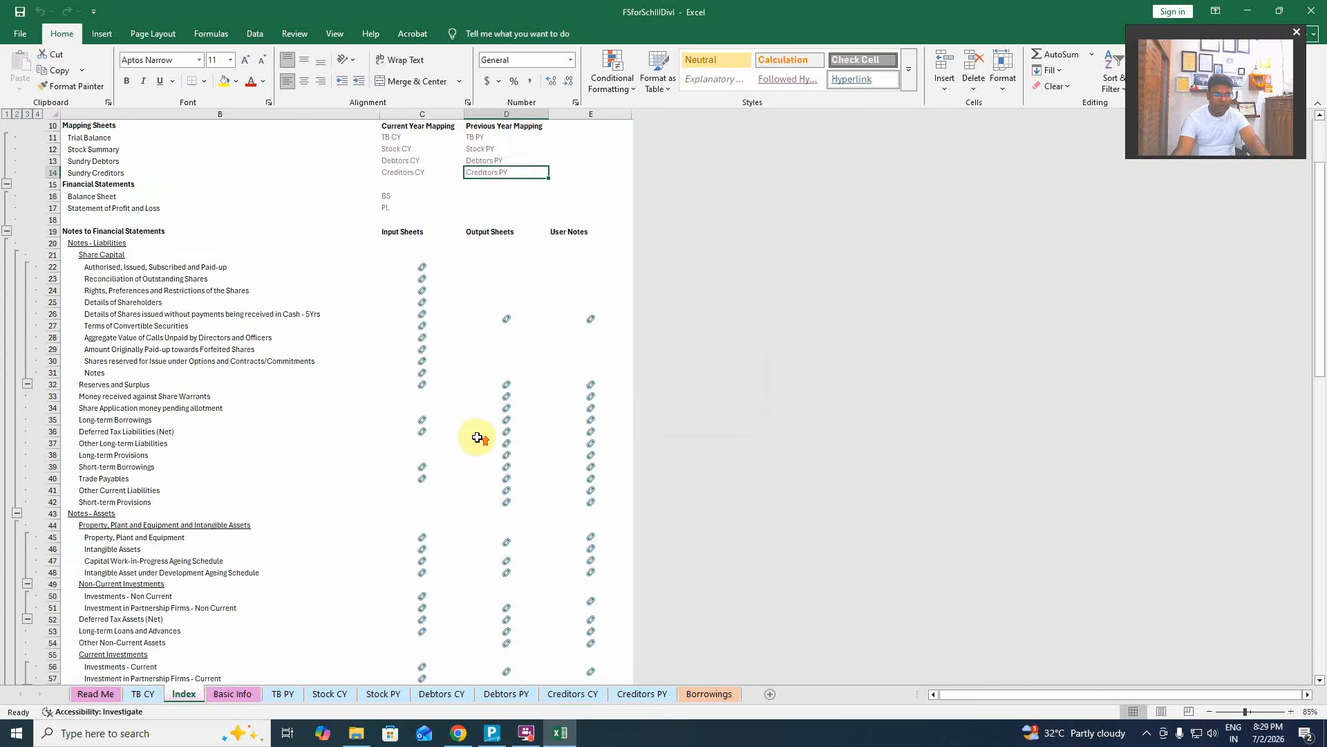
scroll(477, 437, up, 3)
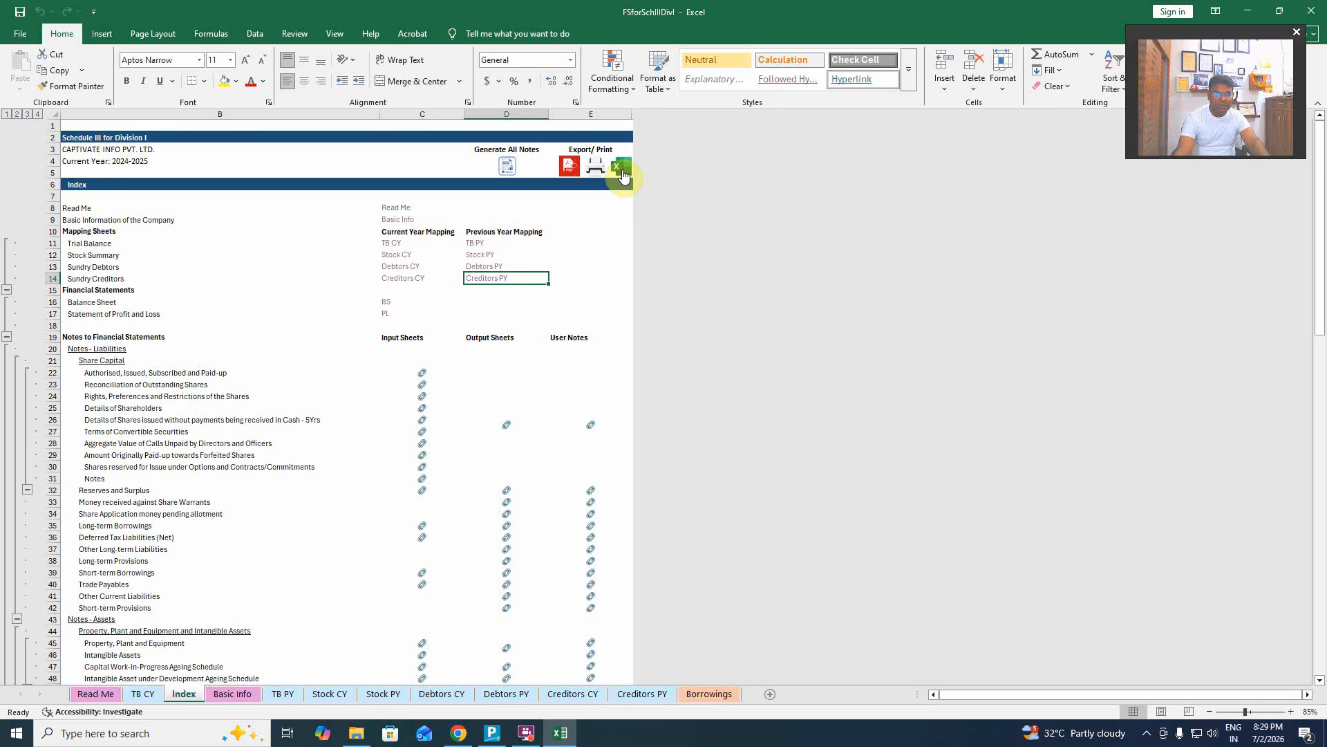
Publish the financial statements to Financial_Report.pdf from the Index sheet's PDF export icon.
click(572, 170)
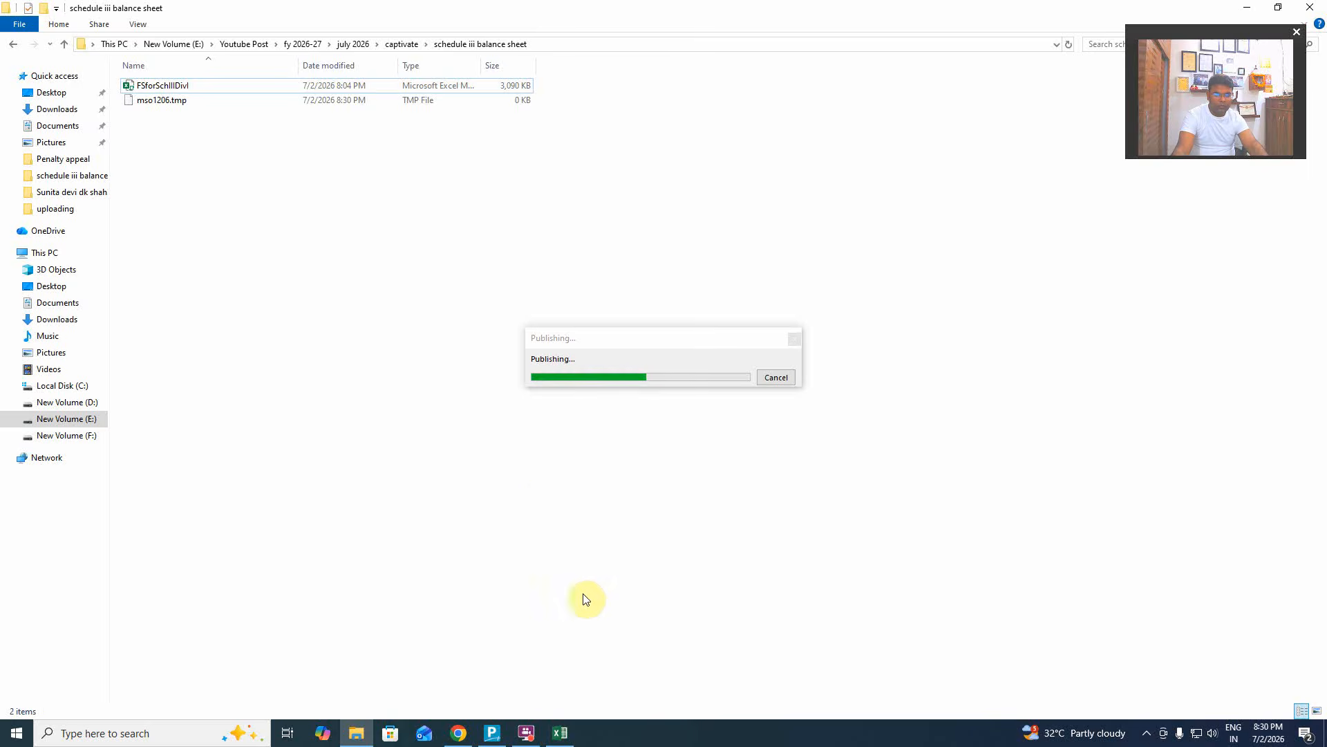
click(564, 723)
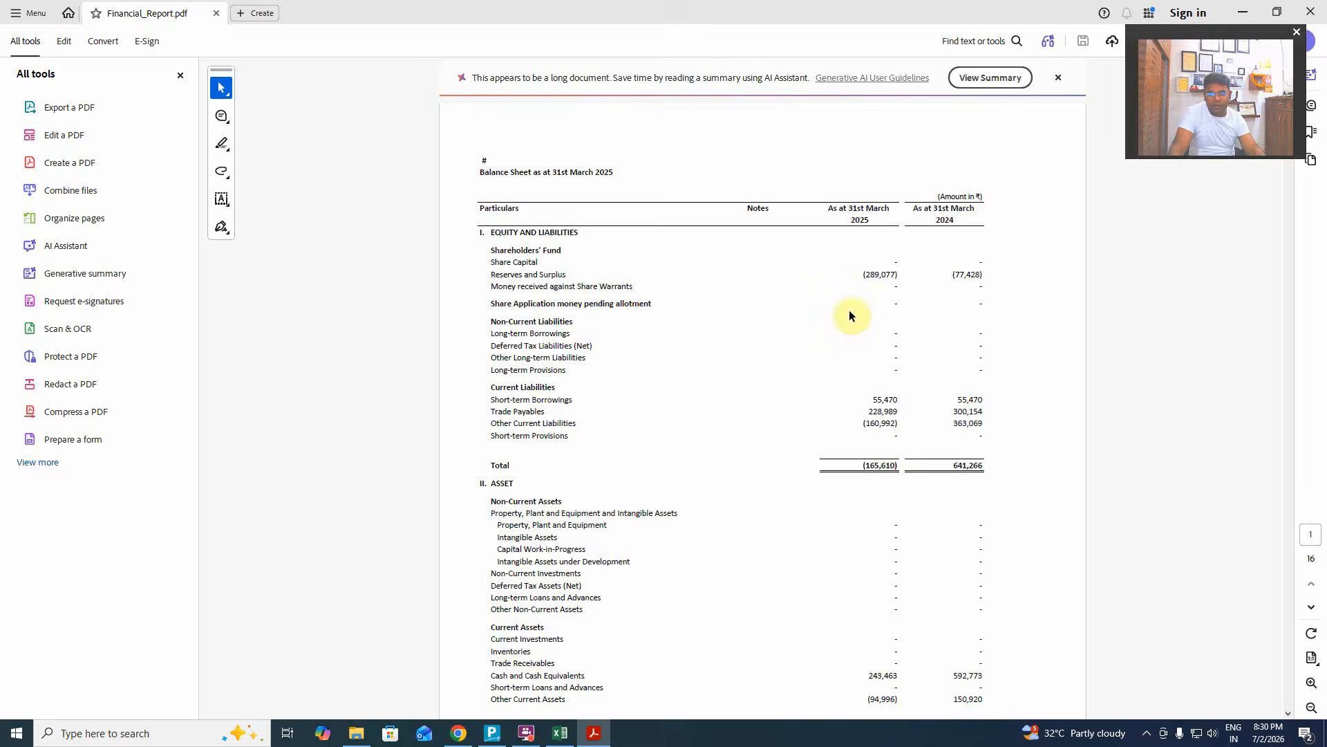
Scroll through Financial_Report.pdf's notes from owners' accounts to Note 20 Inventory on page 13.
scroll(812, 569, down, 15)
scroll(738, 557, down, 5)
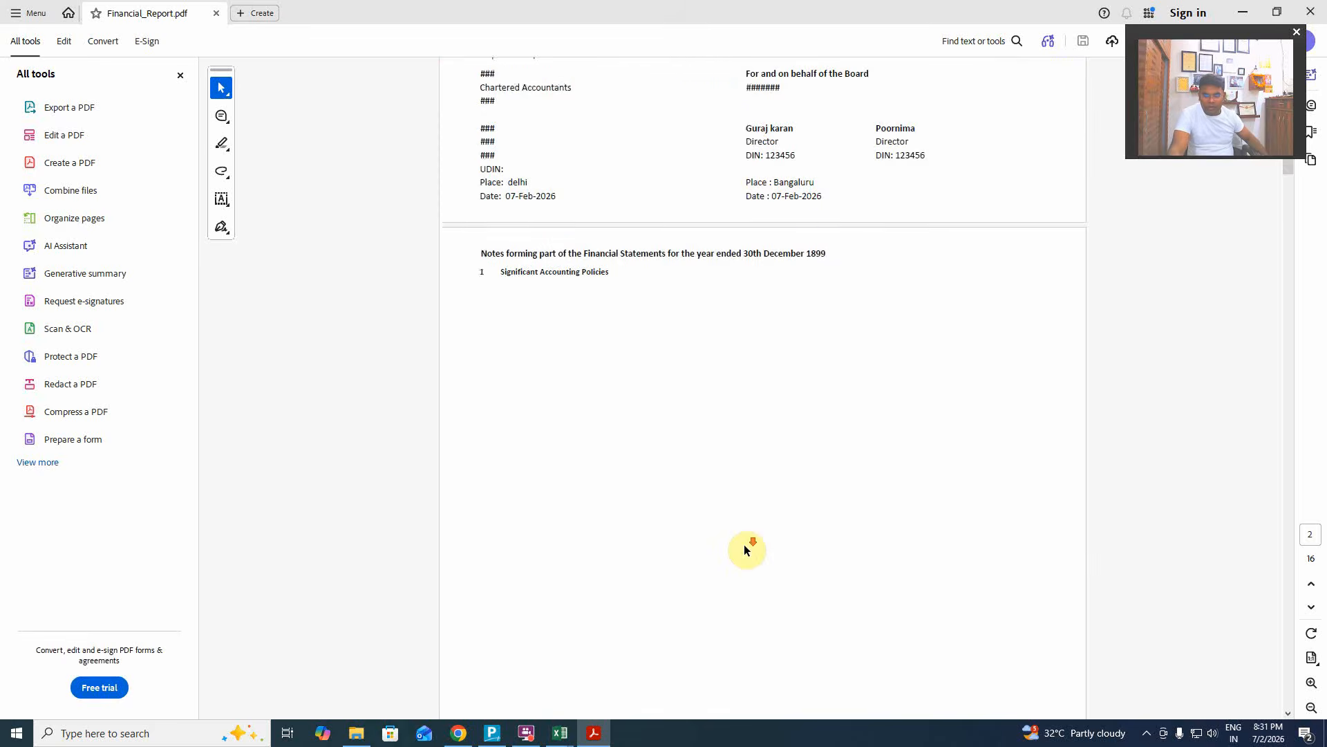
scroll(745, 548, down, 3)
scroll(745, 549, up, 8)
scroll(745, 548, down, 8)
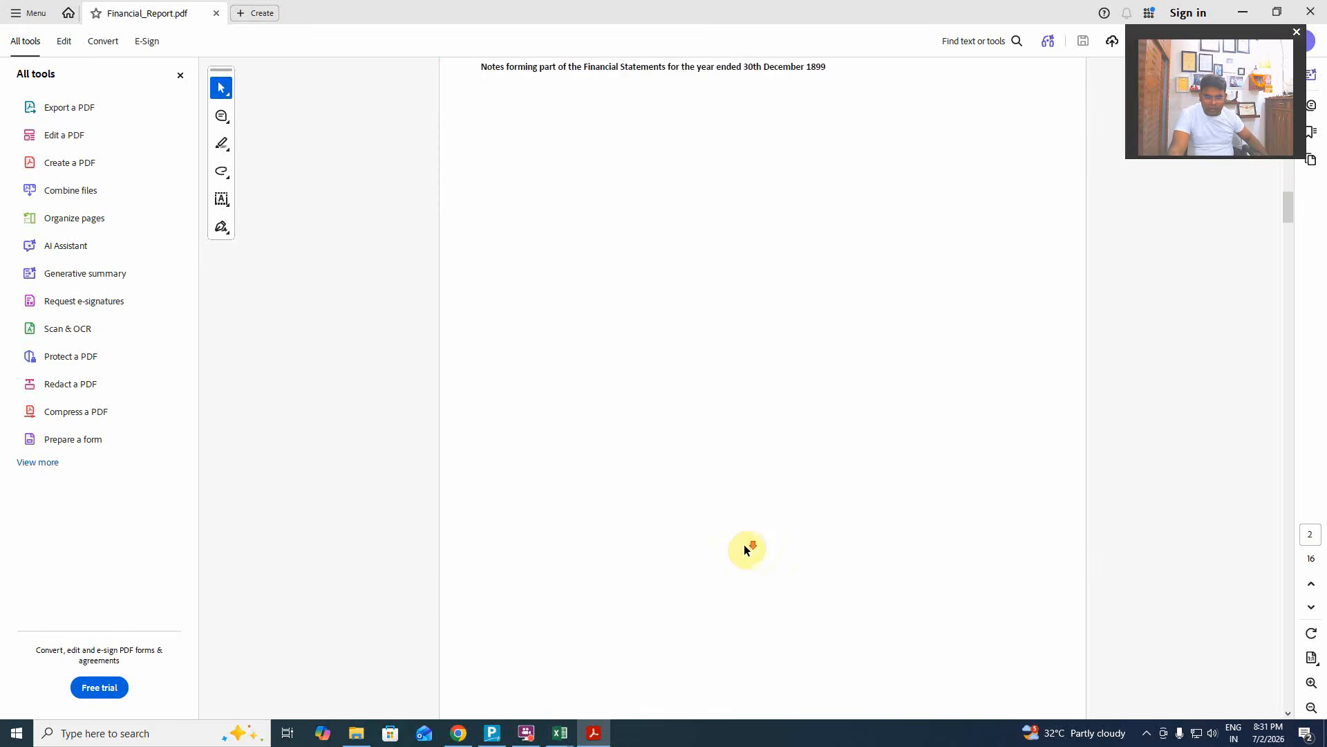
scroll(744, 545, down, 15)
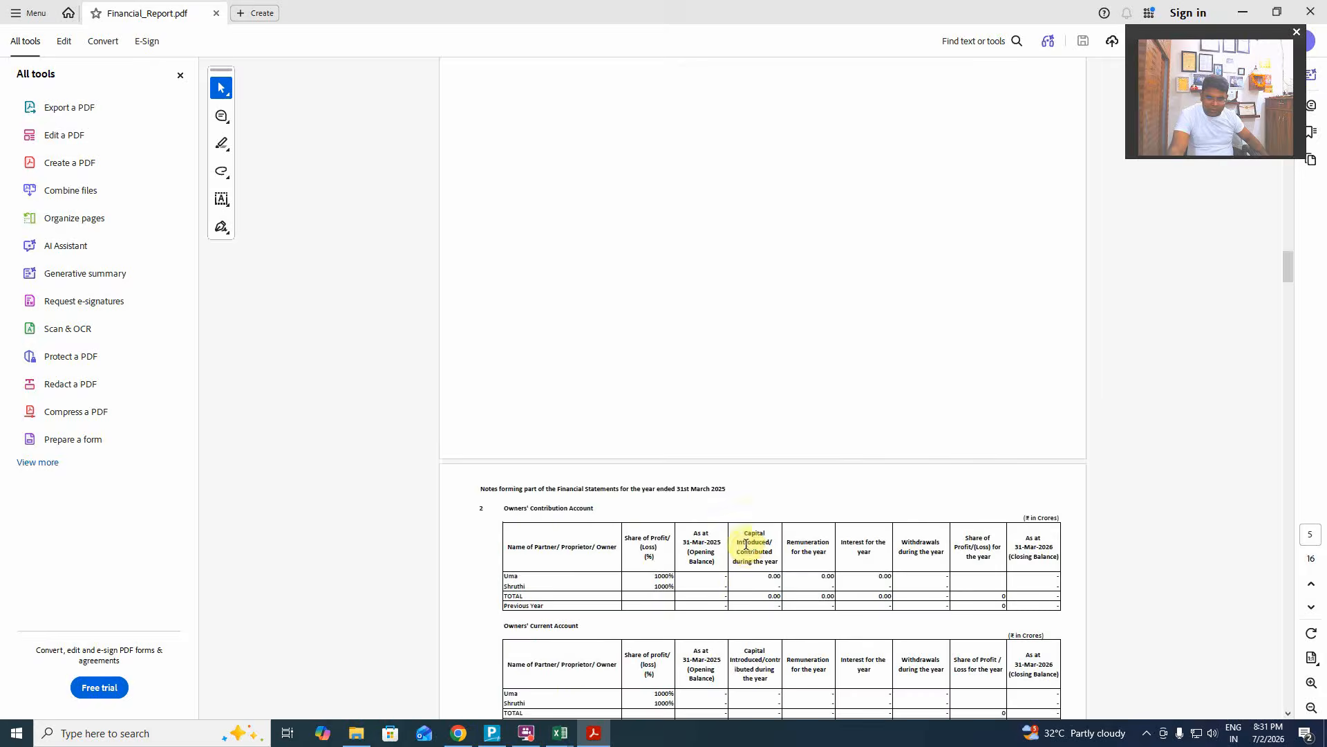
scroll(746, 544, down, 4)
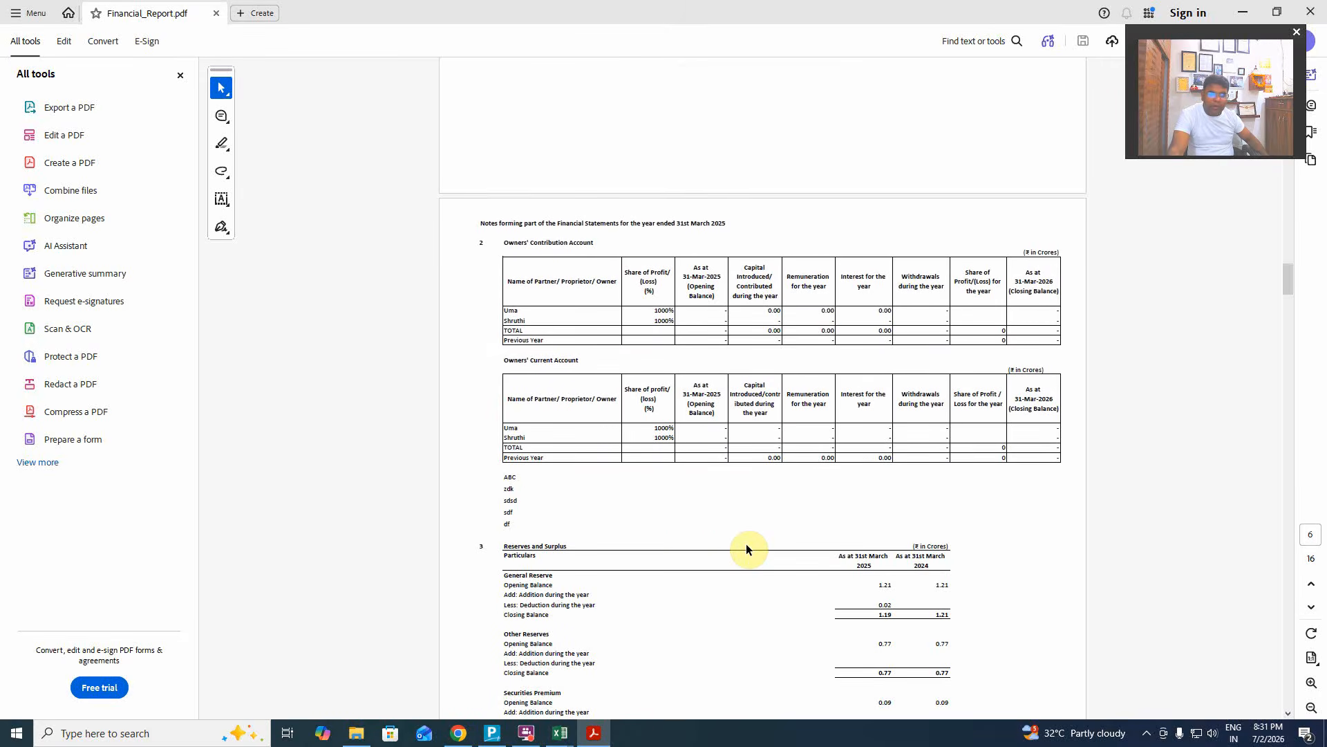
scroll(747, 550, down, 3)
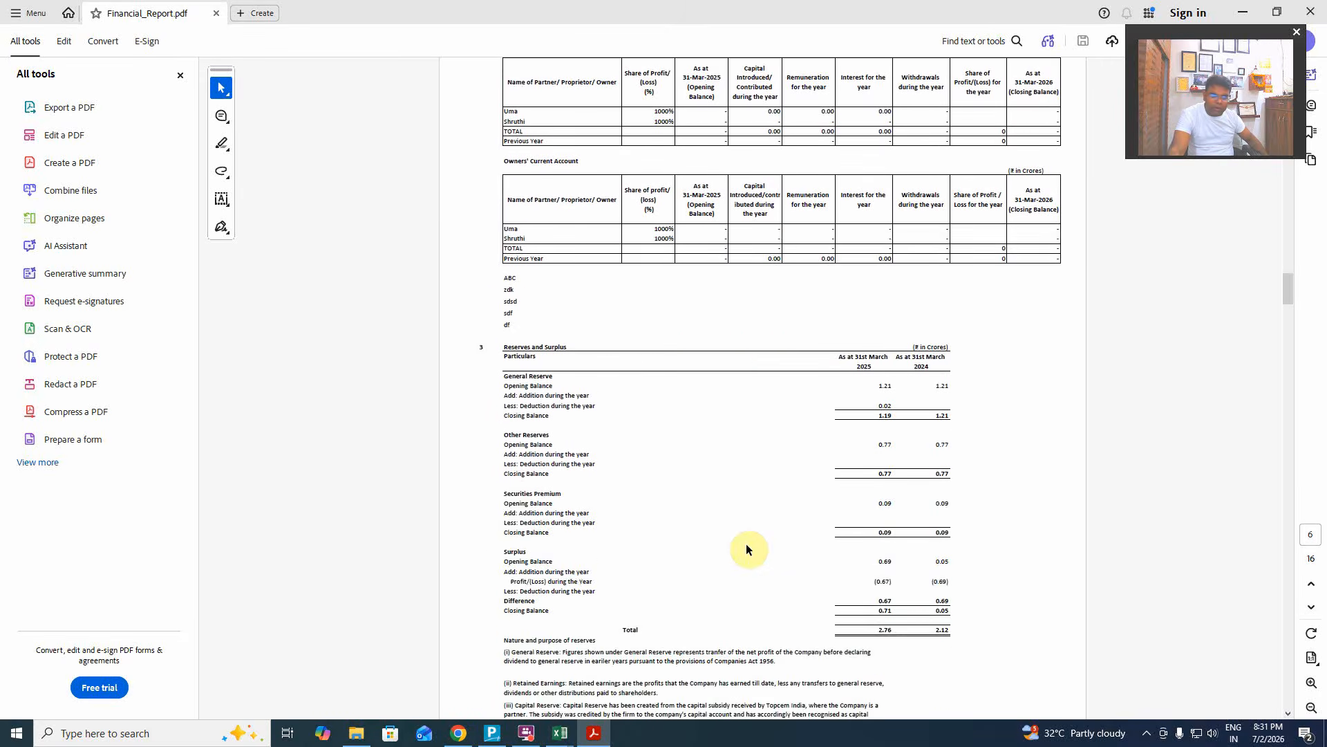
scroll(747, 548, down, 5)
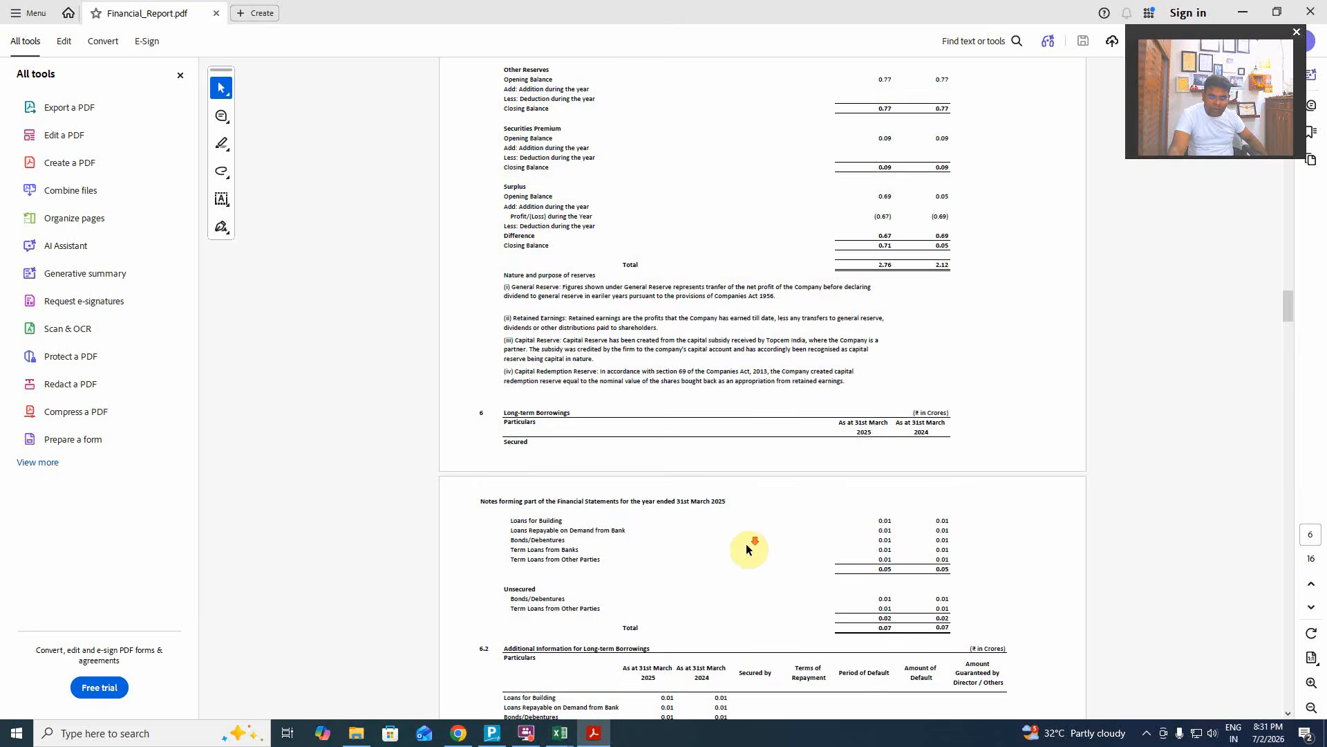
scroll(746, 543, down, 10)
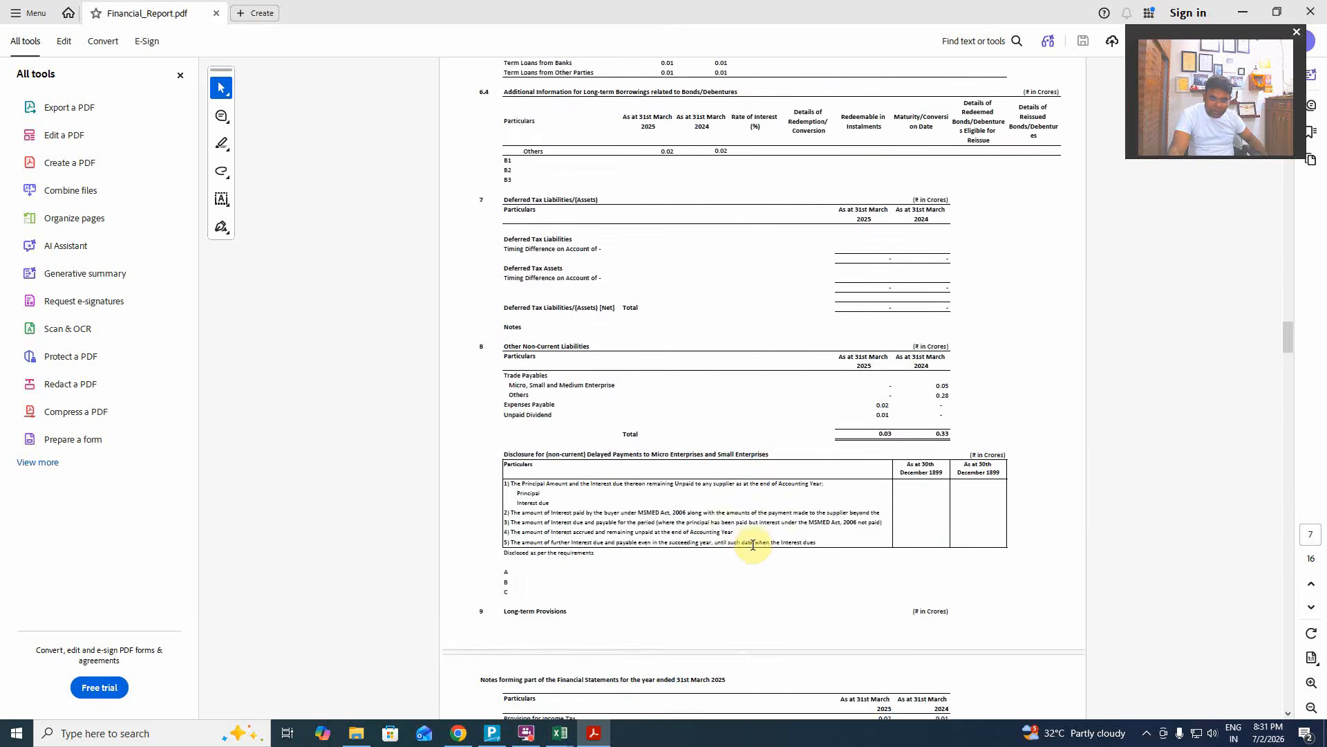
scroll(753, 544, down, 4)
scroll(751, 544, down, 6)
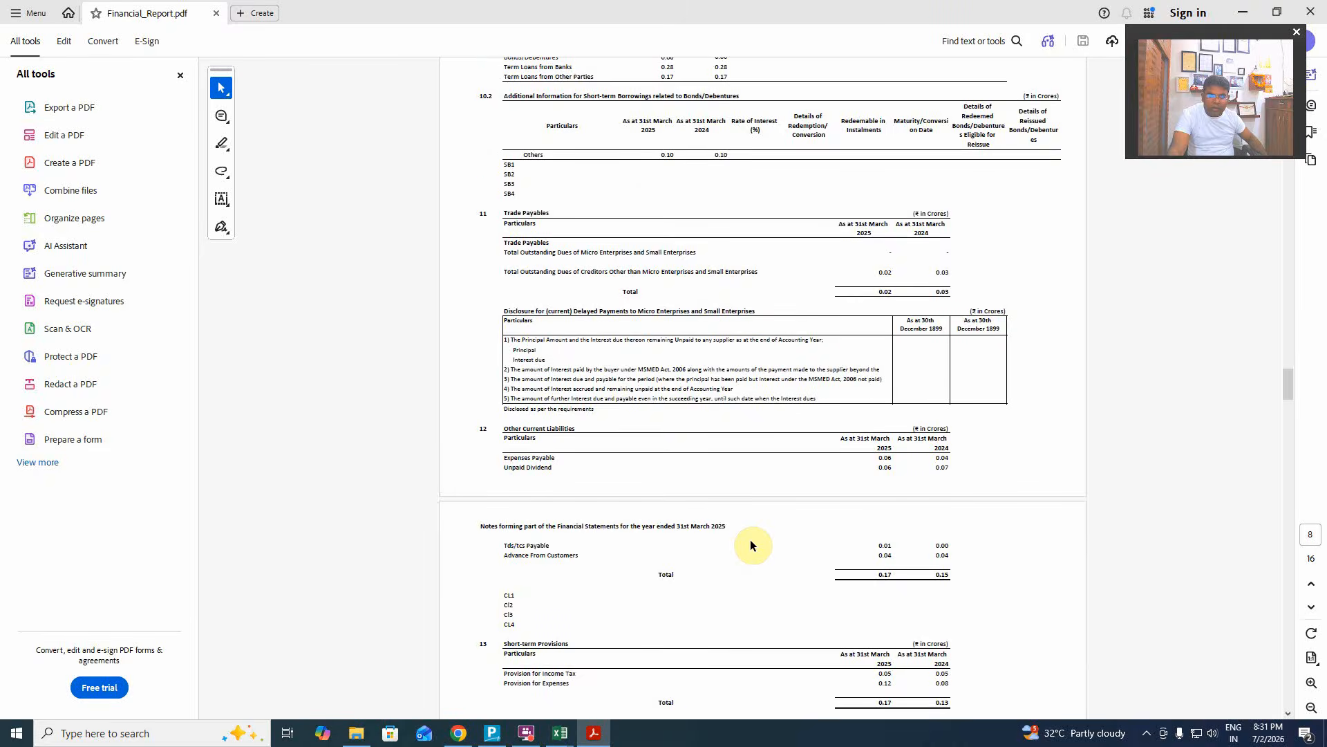
scroll(754, 533, down, 7)
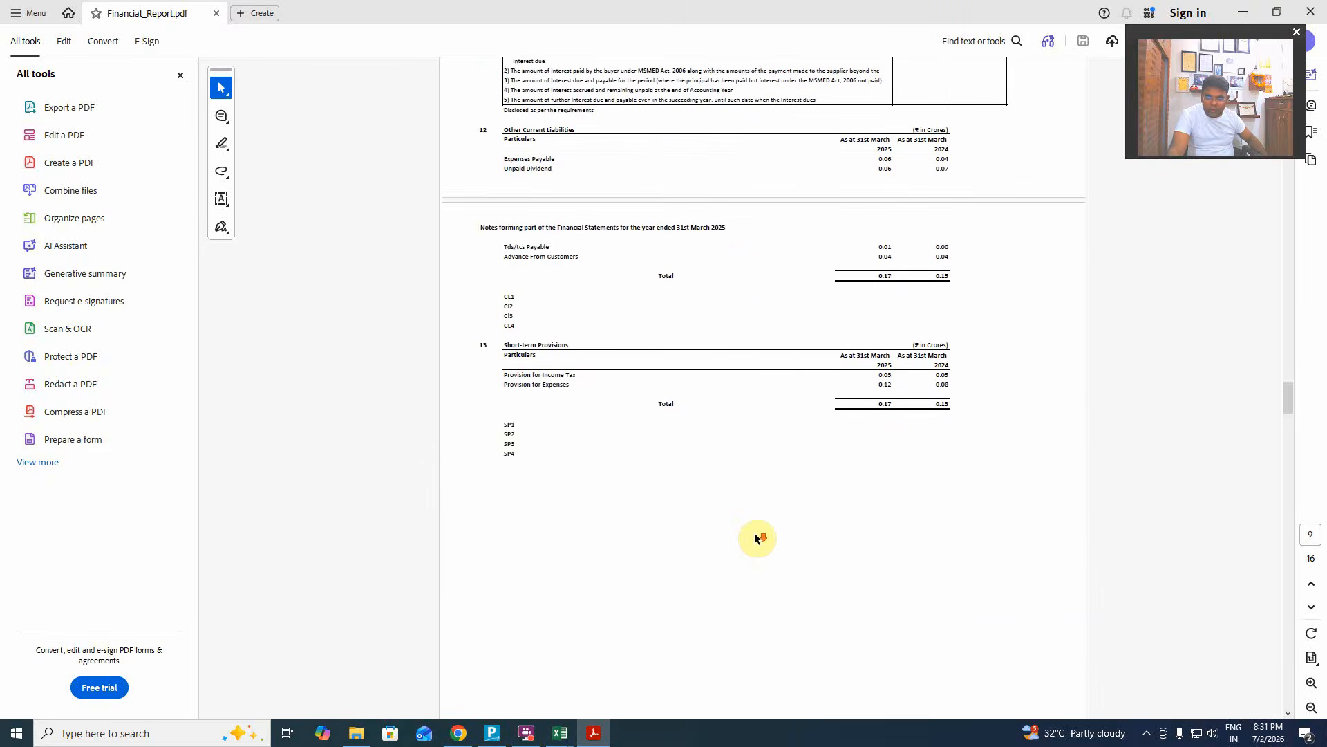
scroll(756, 535, down, 10)
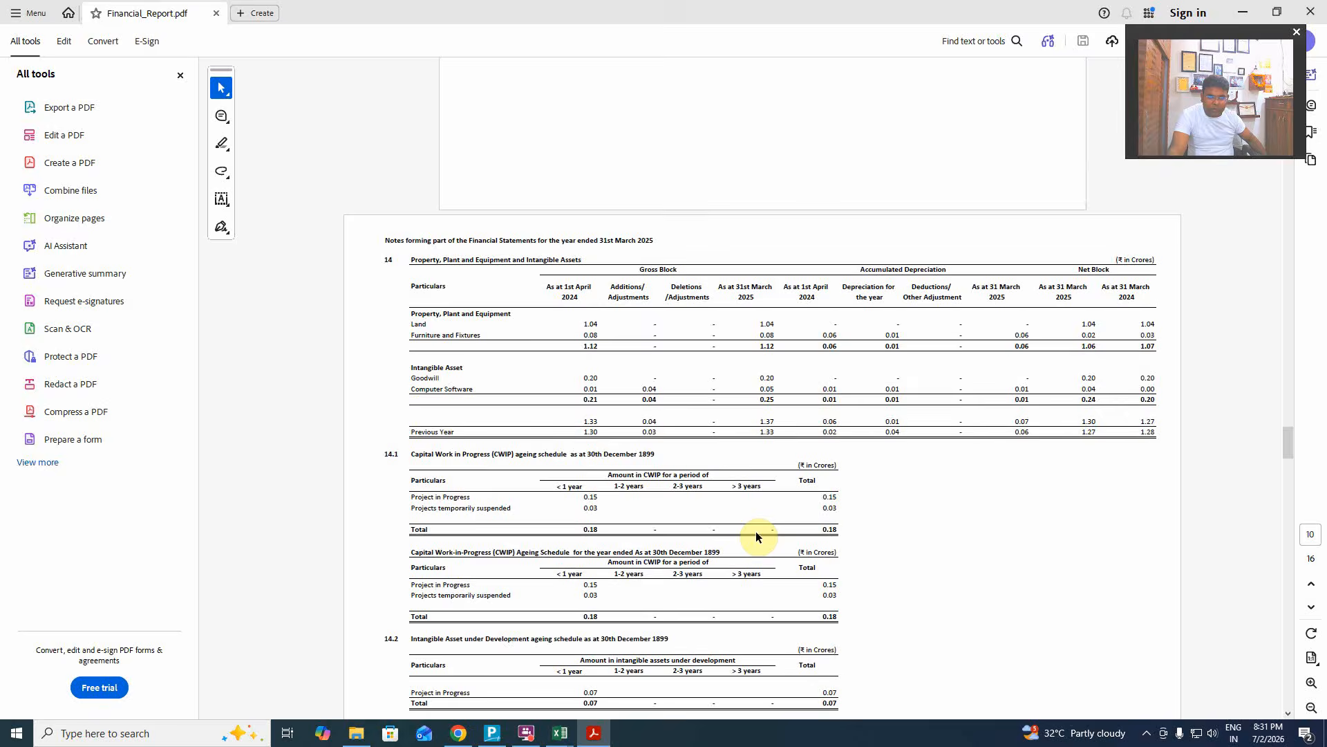
scroll(757, 536, down, 7)
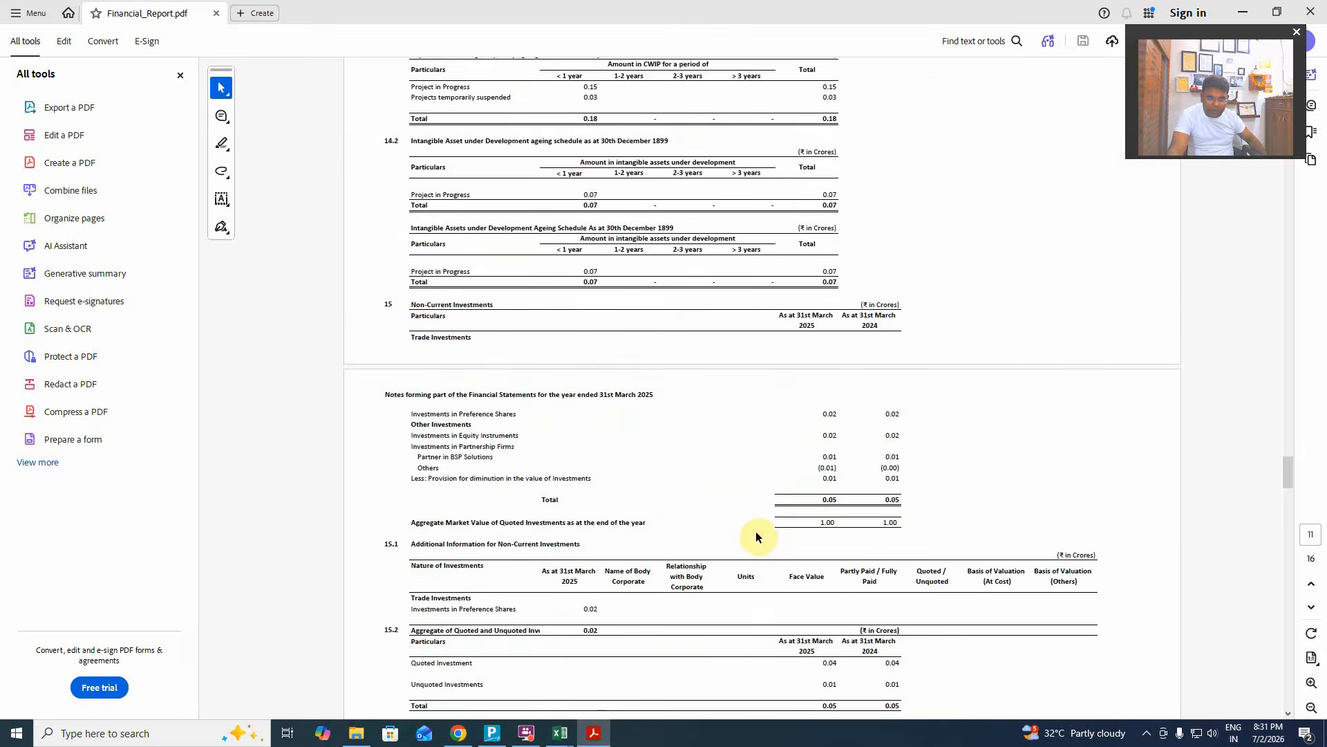
scroll(756, 537, down, 12)
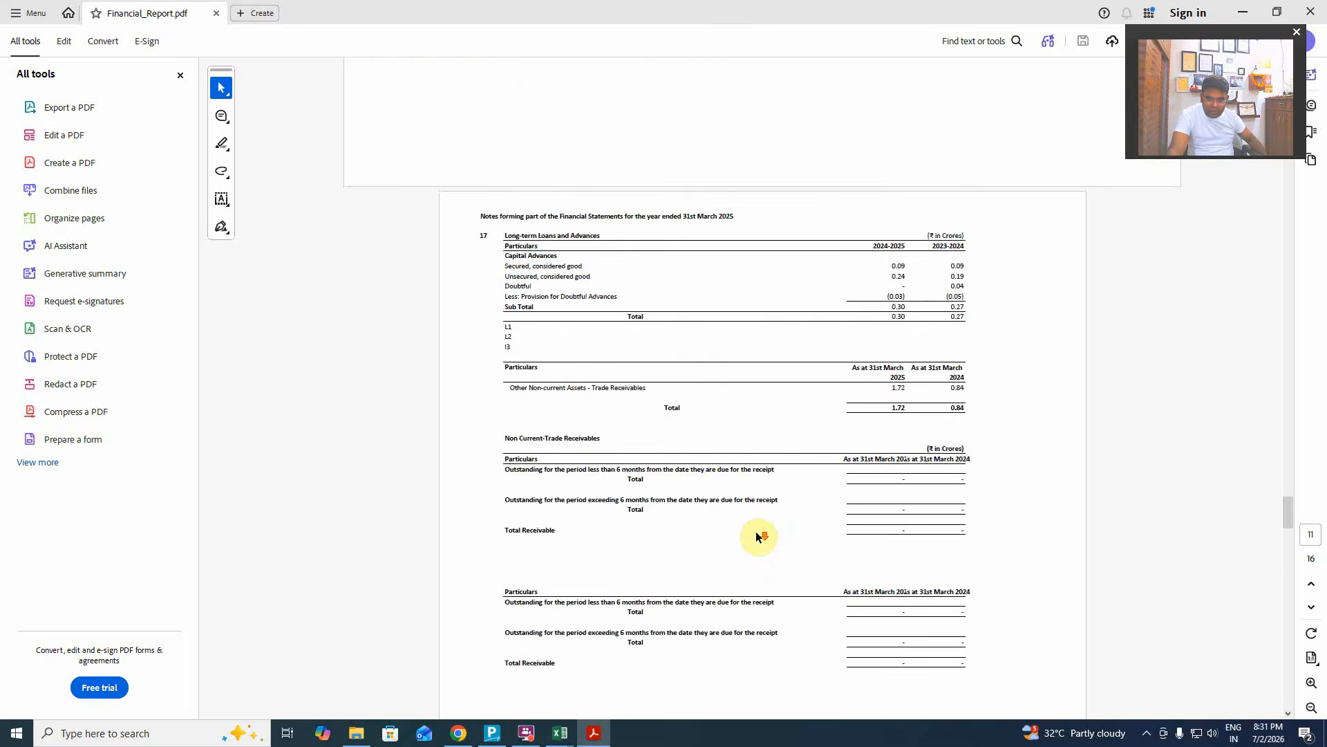
scroll(756, 535, down, 12)
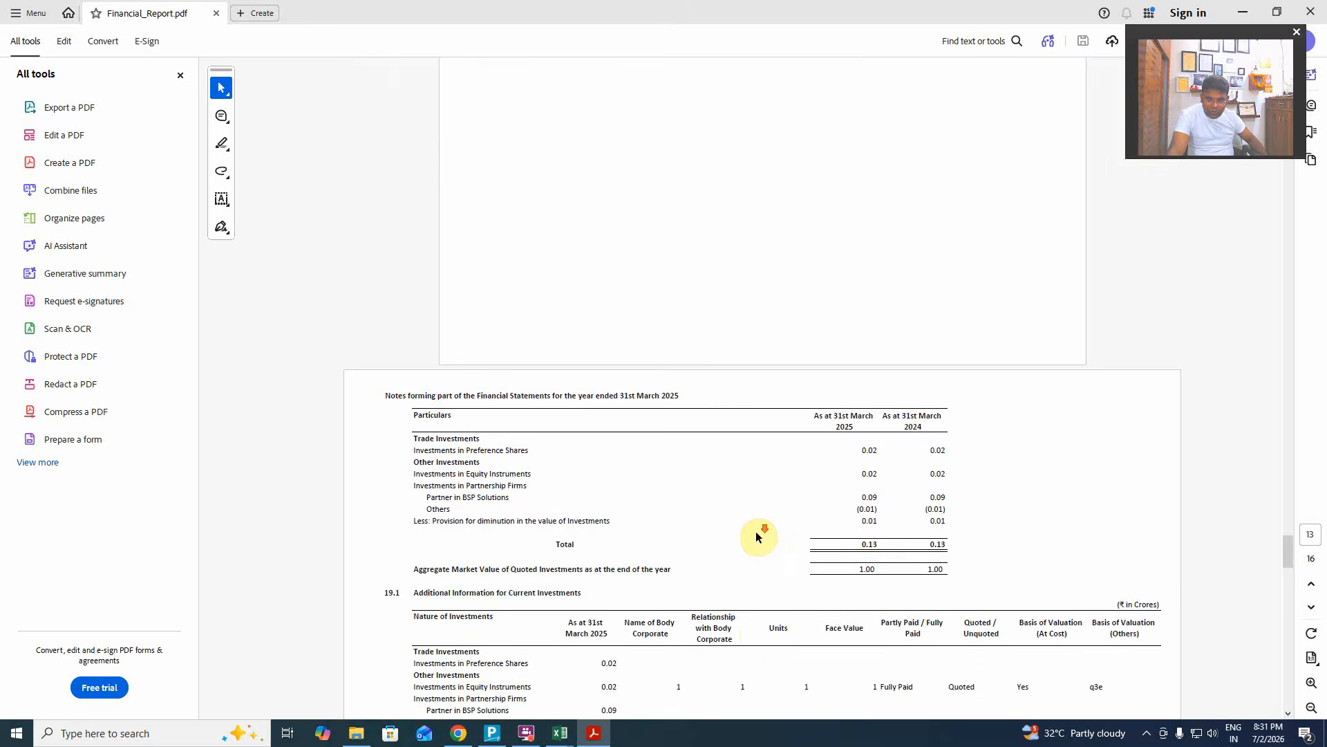
scroll(756, 536, down, 8)
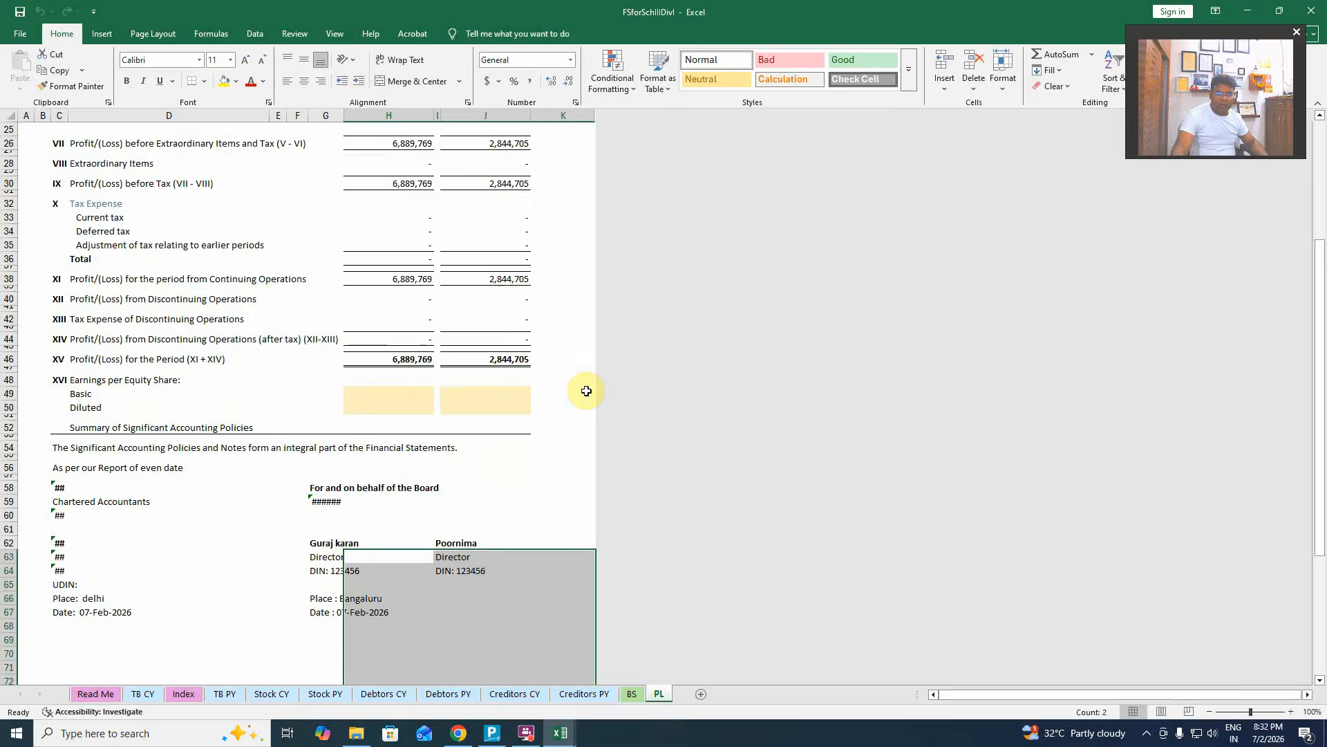
Review the Profit and Loss statement on the PL sheet.
shift+click(586, 385)
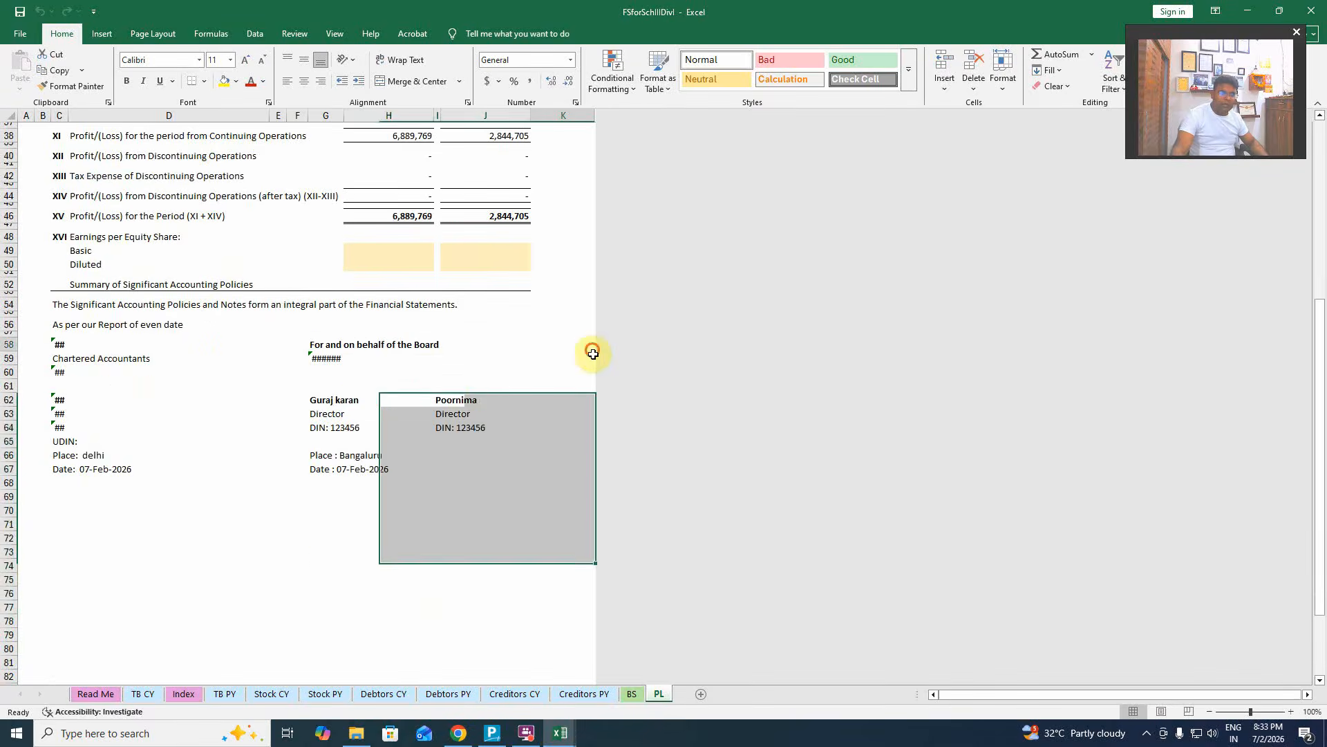
click(594, 353)
scroll(588, 369, up, 12)
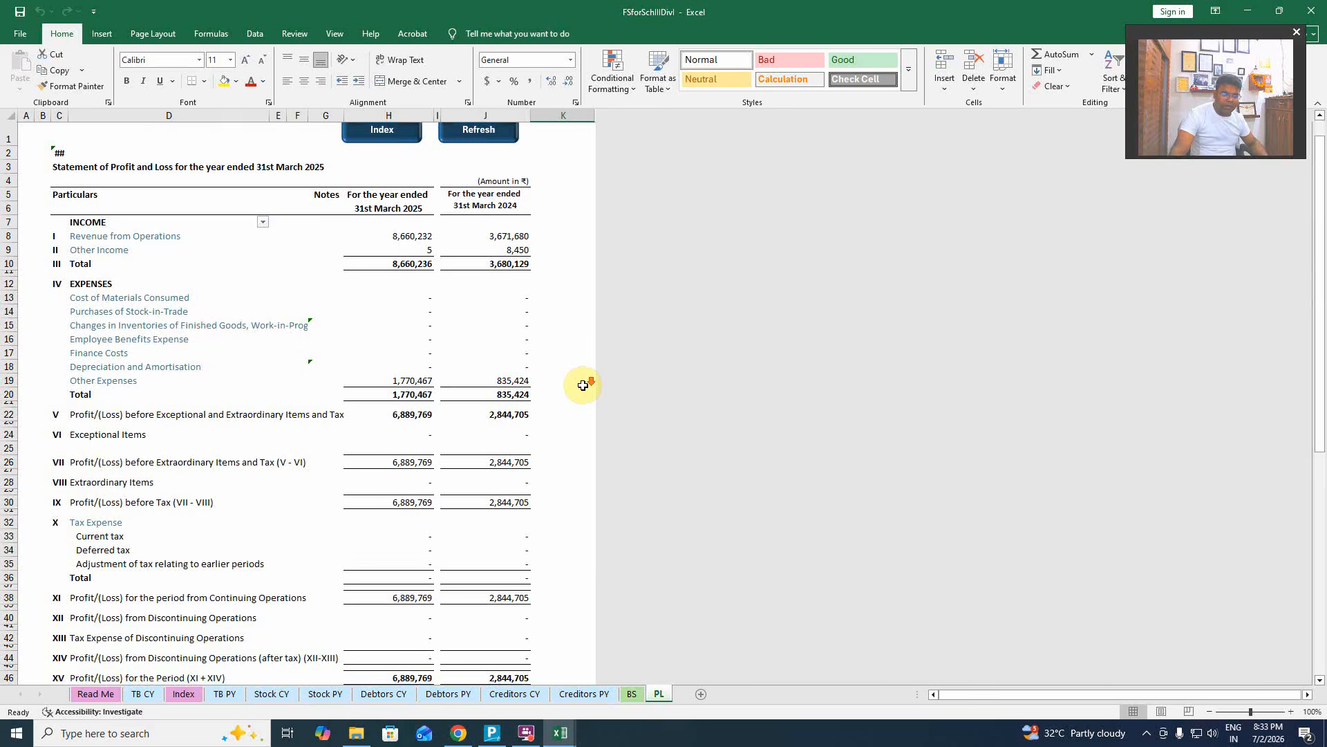
scroll(583, 385, down, 1)
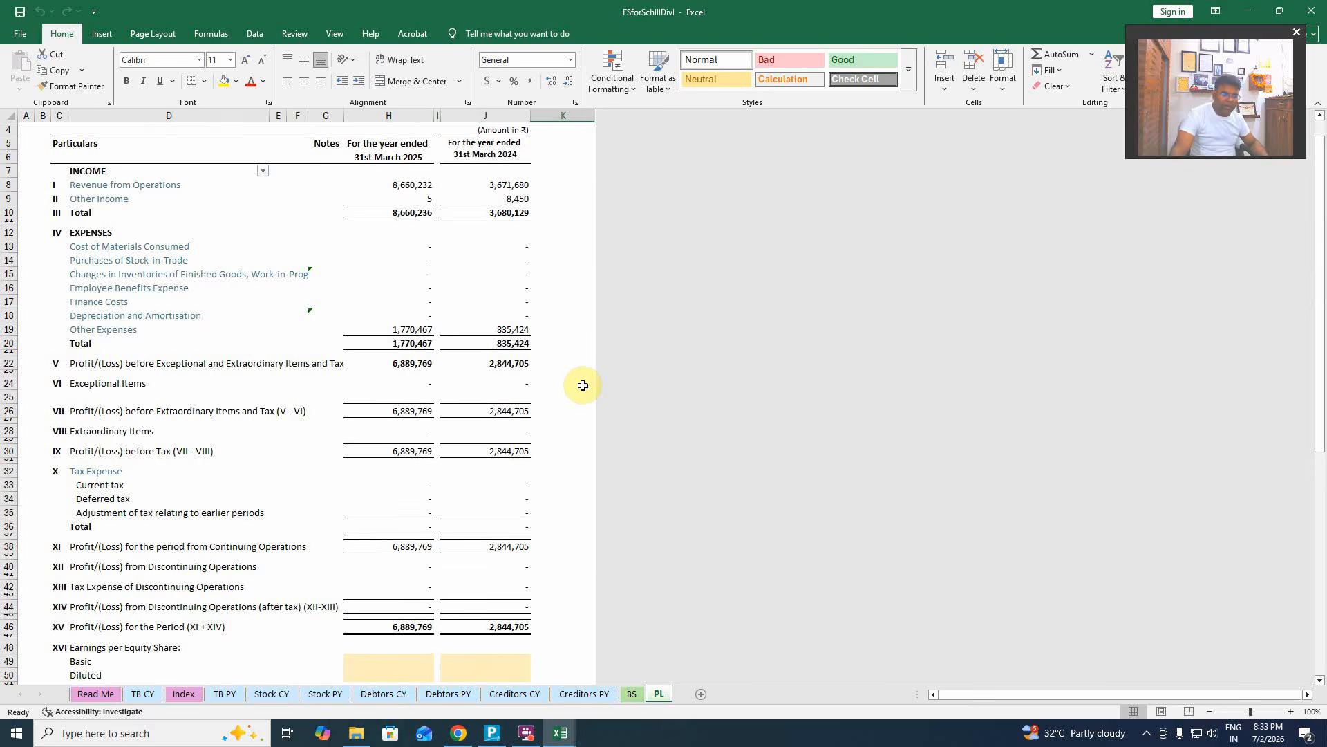
Review the Balance Sheet on the BS sheet, then return to the Index sheet.
click(618, 692)
click(563, 384)
scroll(572, 424, up, 12)
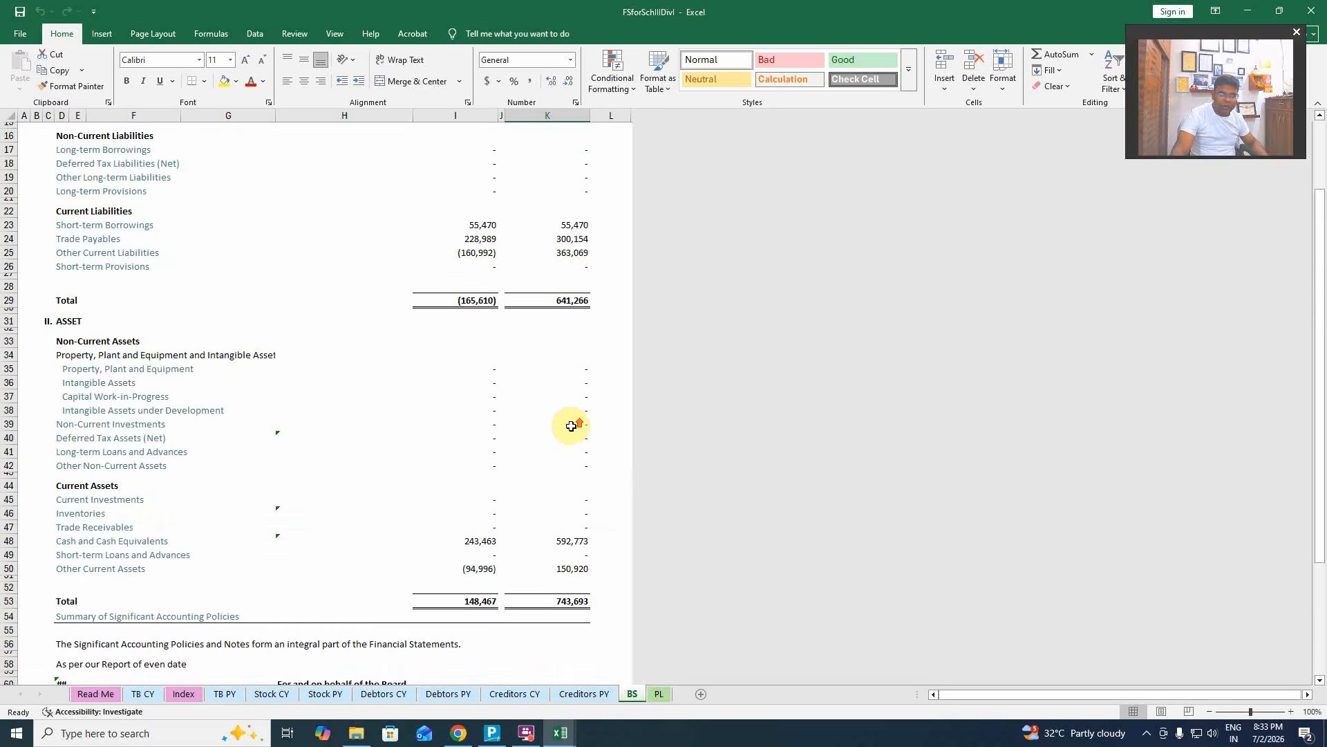
scroll(571, 426, up, 5)
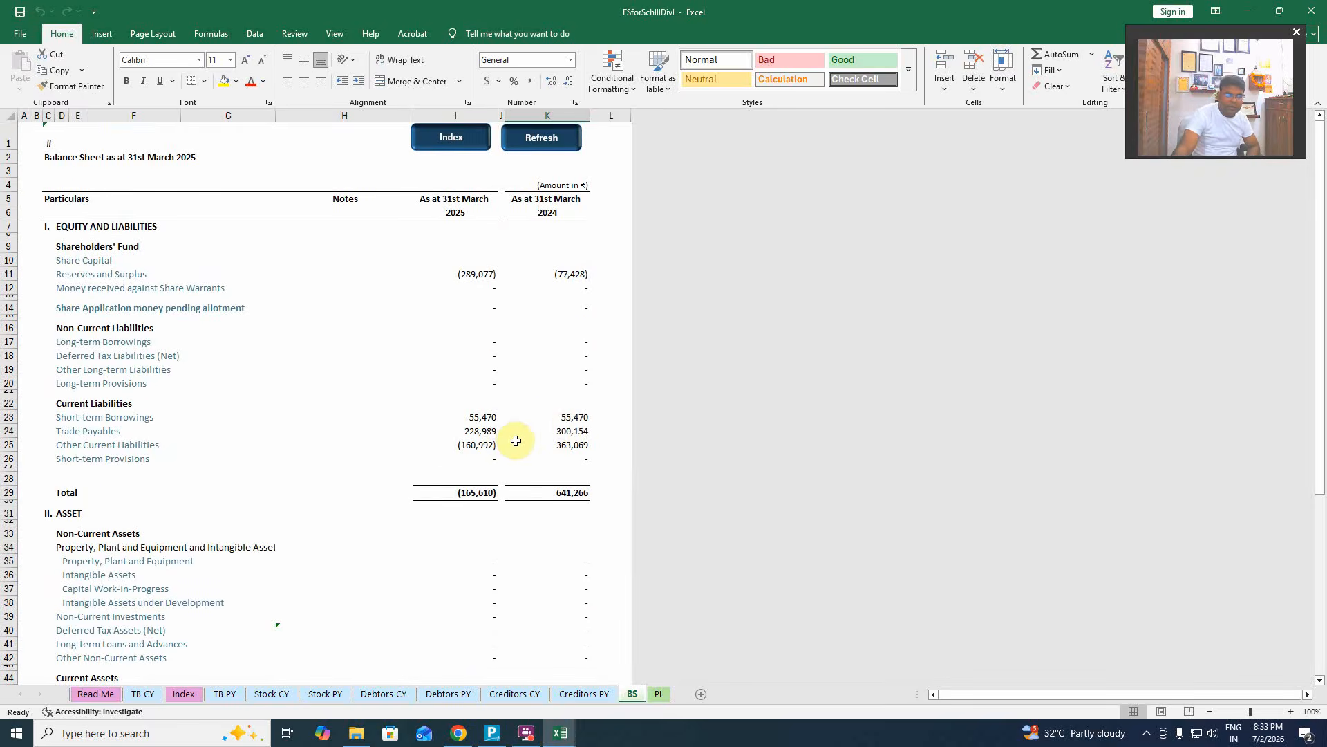
click(181, 694)
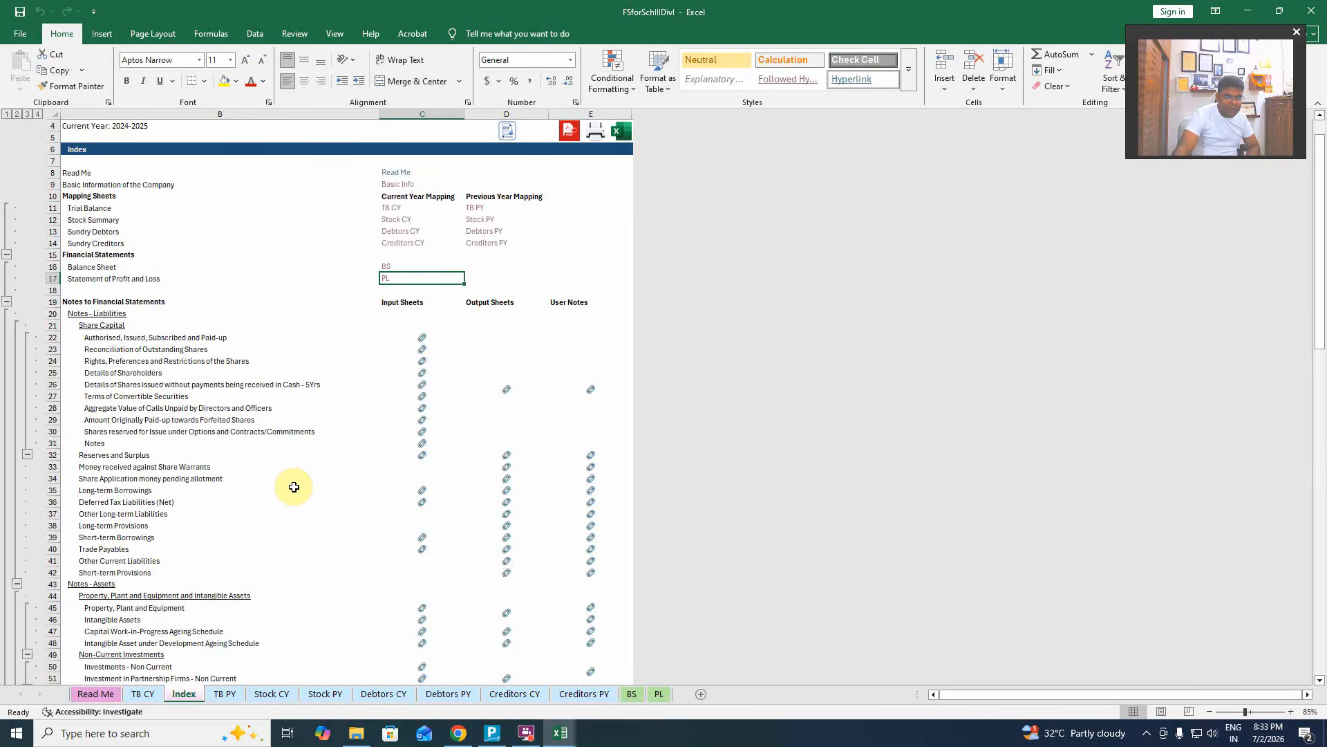
Export the Schedule III notes to a separate workbook with the Excel Export/Print icon.
scroll(294, 487, up, 1)
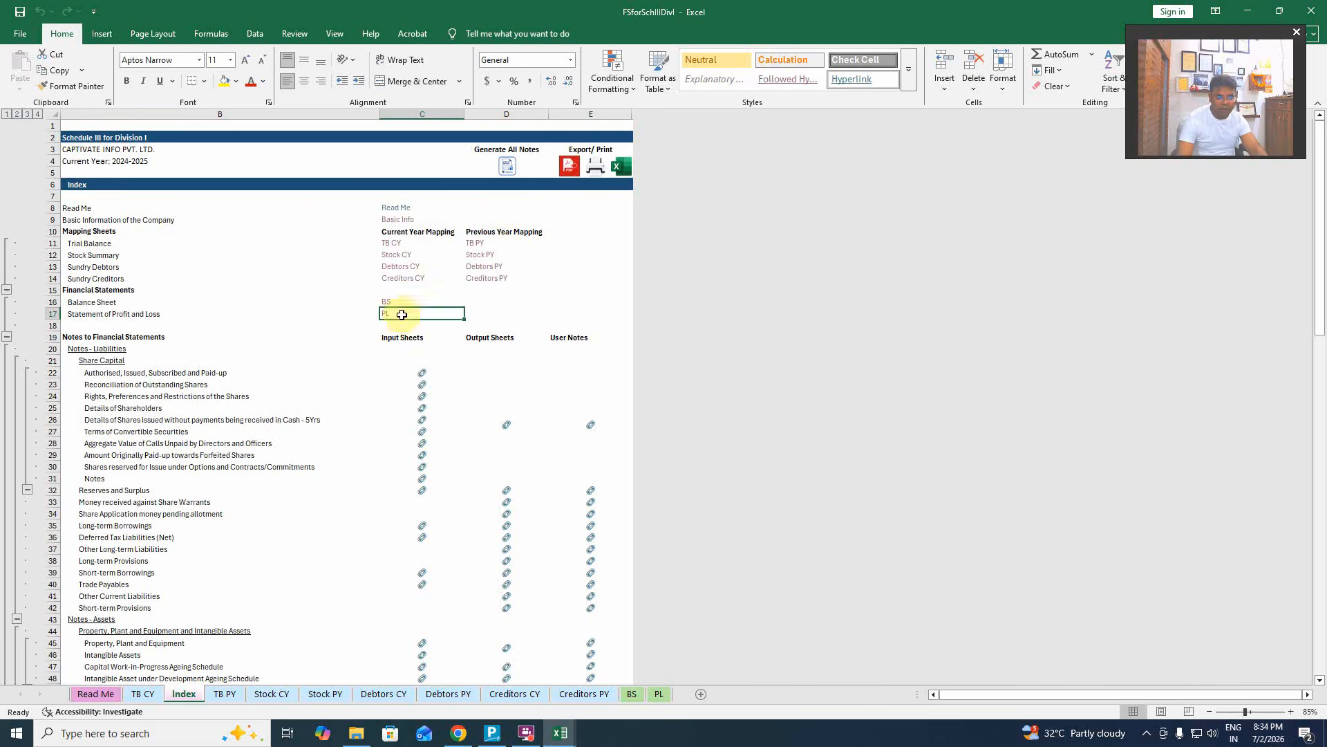
click(624, 168)
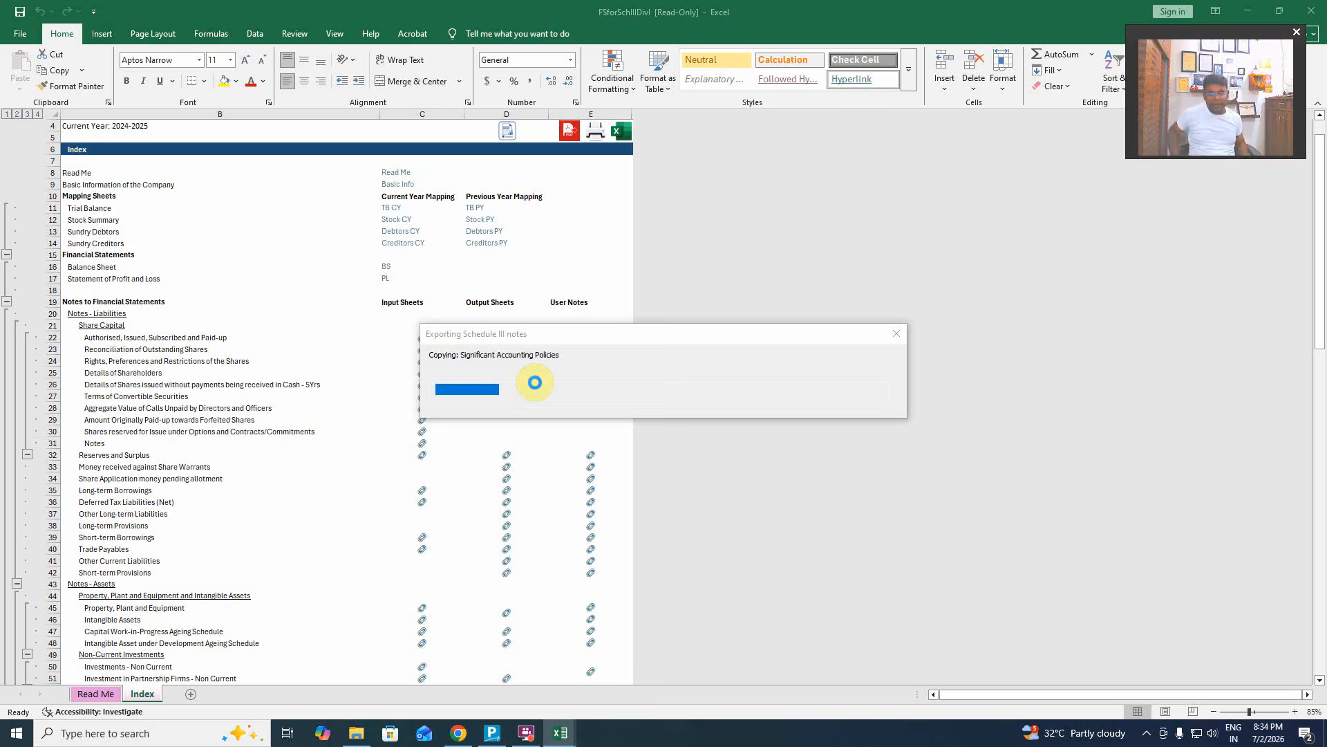
Scroll back to the first sheets of ScheduleIII_Notes and review the exported BS sheet.
click(492, 733)
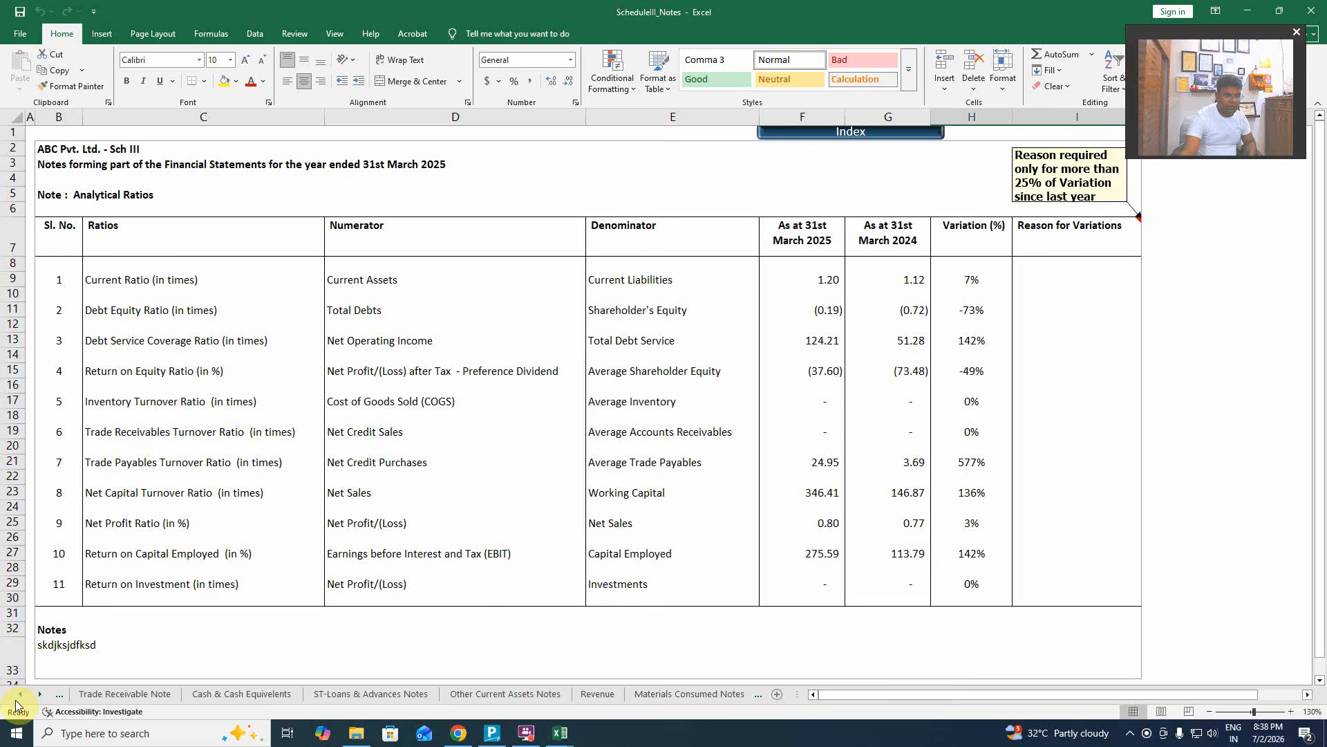
click(18, 696)
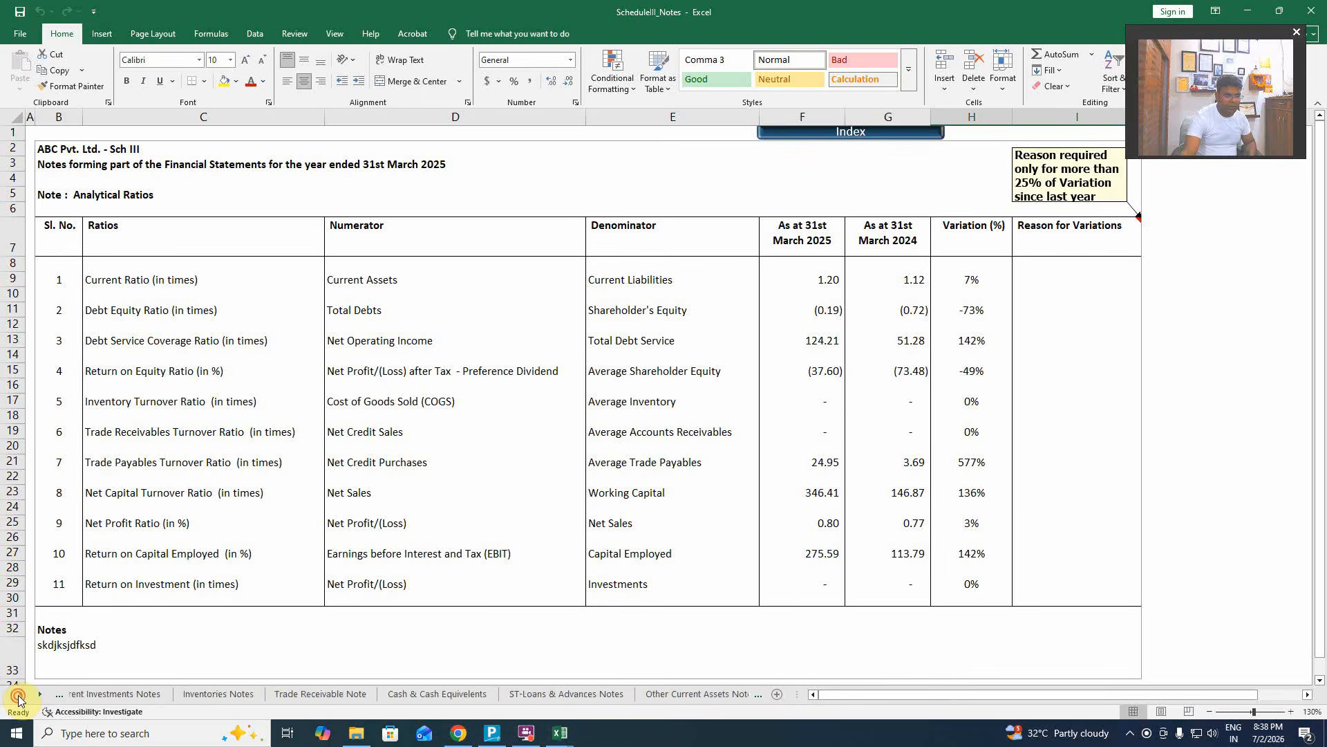
click(18, 697)
click(19, 697)
click(19, 697)
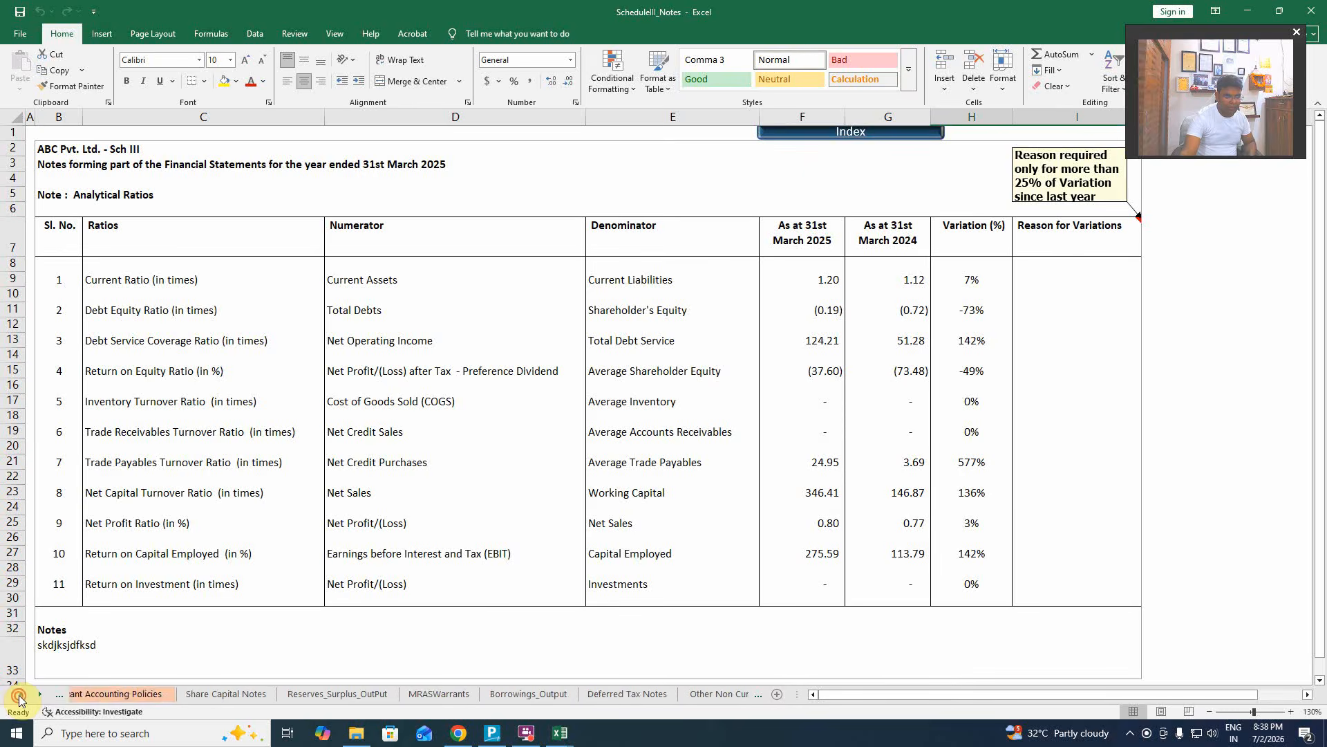
click(19, 697)
click(19, 697)
click(81, 693)
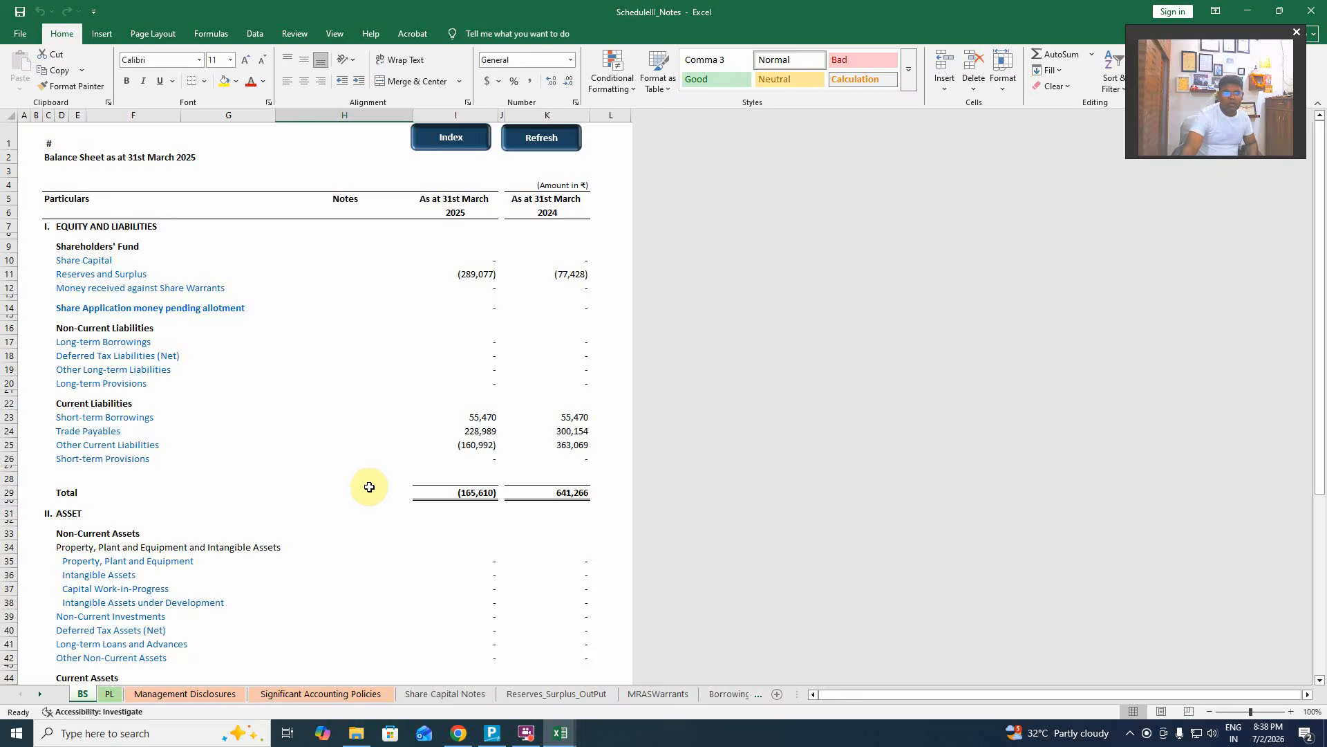
scroll(381, 516, down, 1)
scroll(381, 517, down, 3)
scroll(380, 523, up, 3)
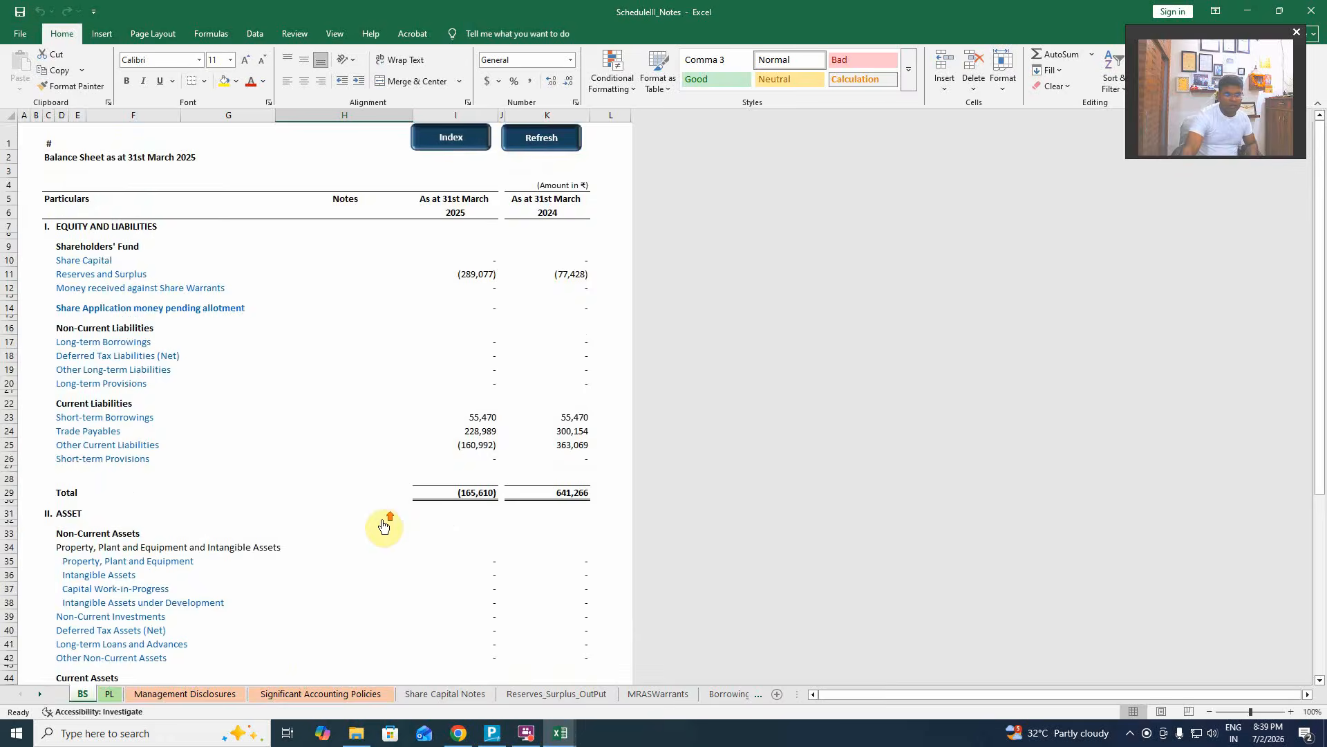
scroll(382, 524, down, 5)
scroll(389, 526, down, 4)
Check the PL sheet (ending the VBA error) and note sheets through Borrowings_Output, then switch to Tally.
click(109, 694)
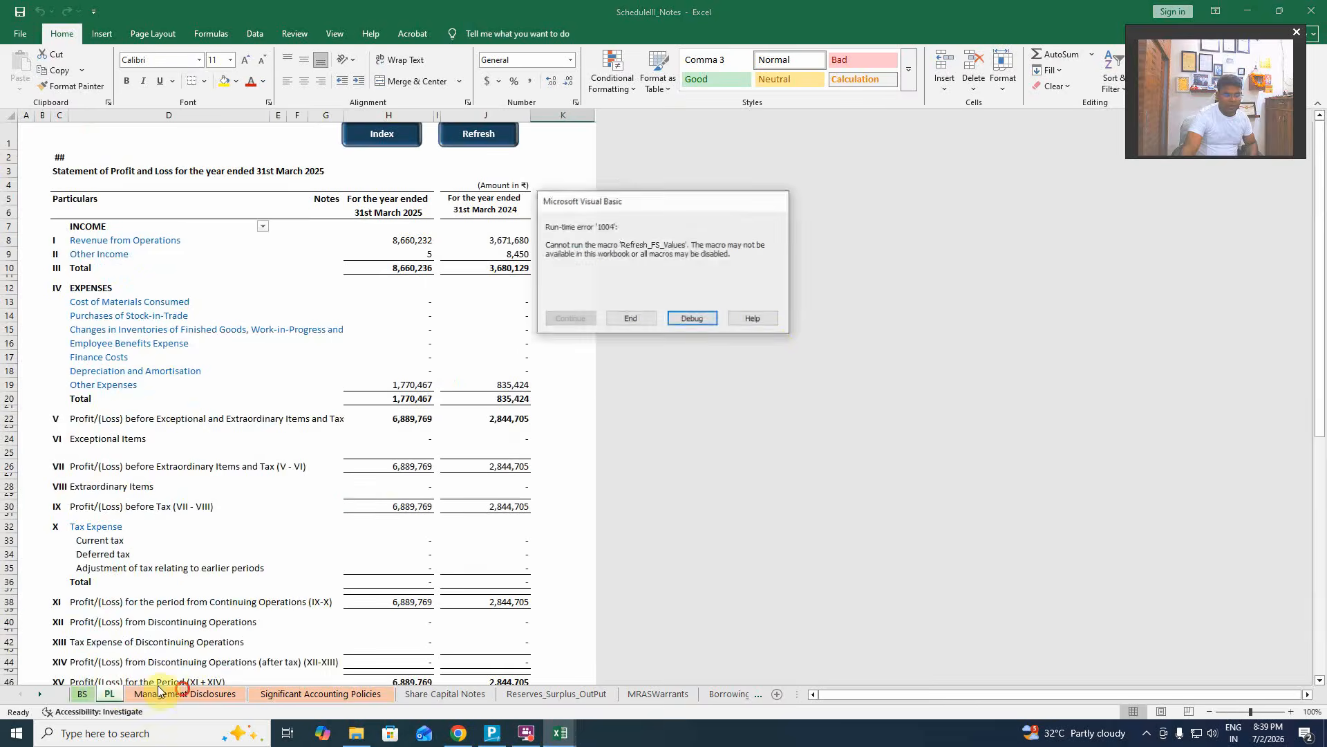
click(629, 317)
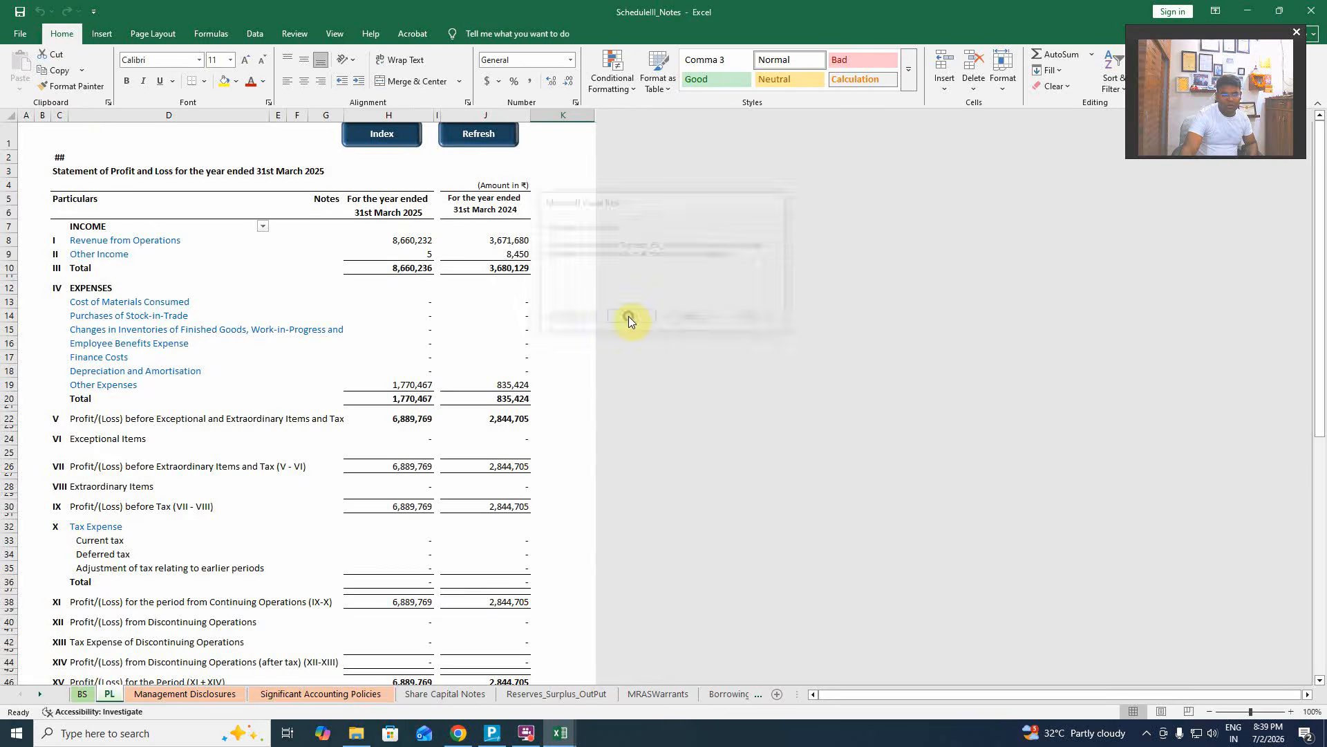
click(185, 693)
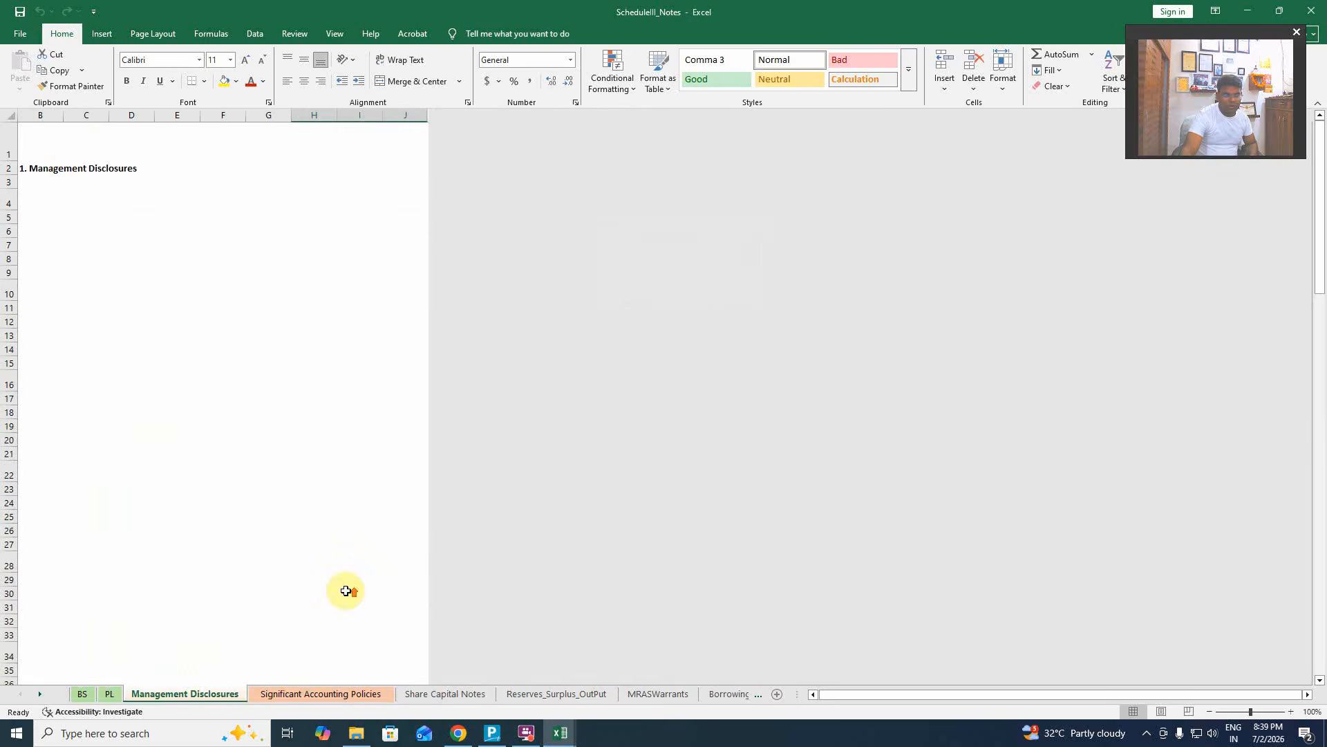
click(327, 694)
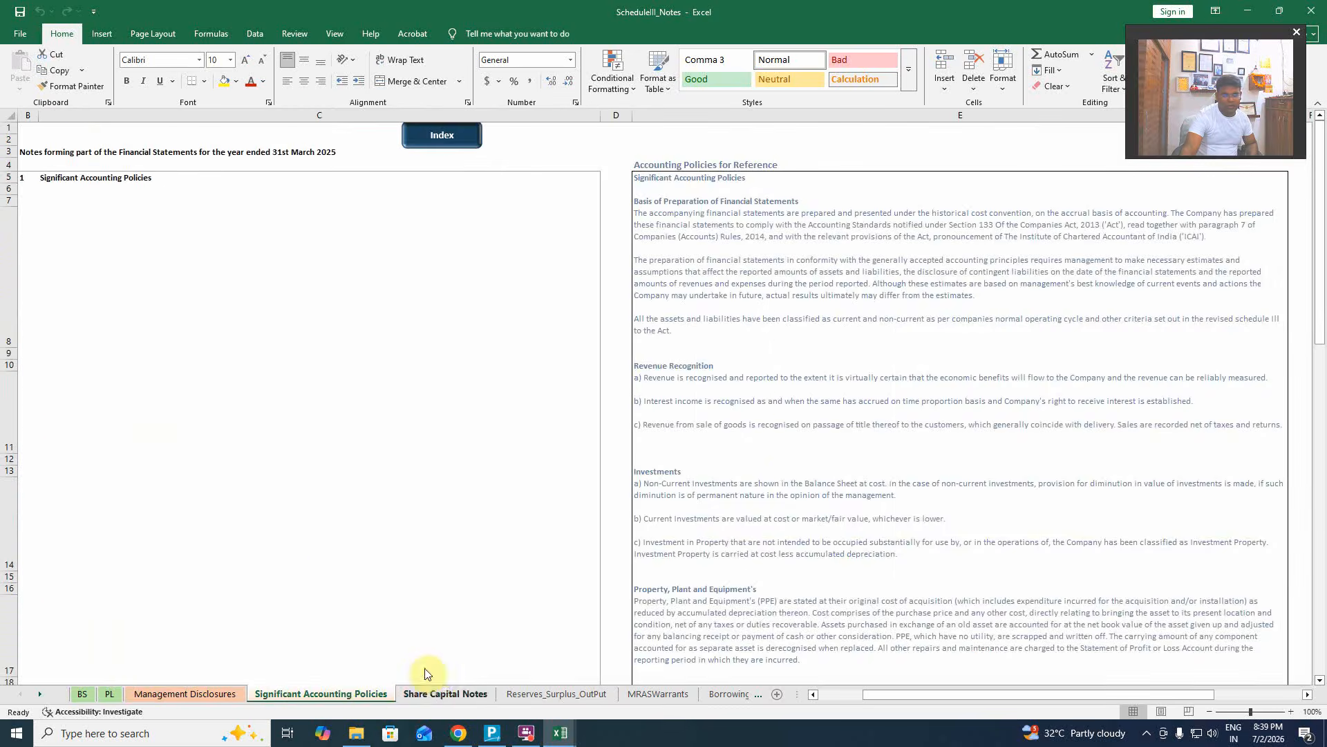
click(434, 692)
click(559, 693)
click(651, 695)
click(726, 694)
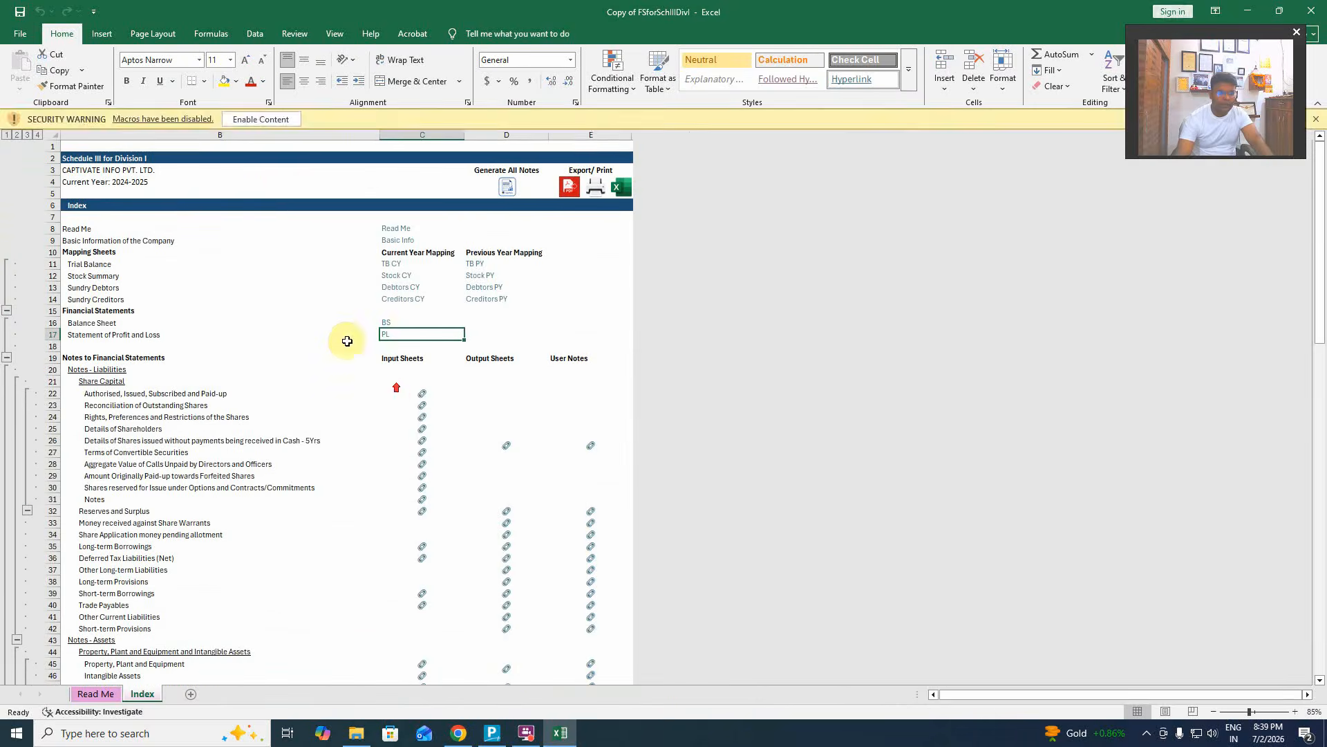
click(260, 119)
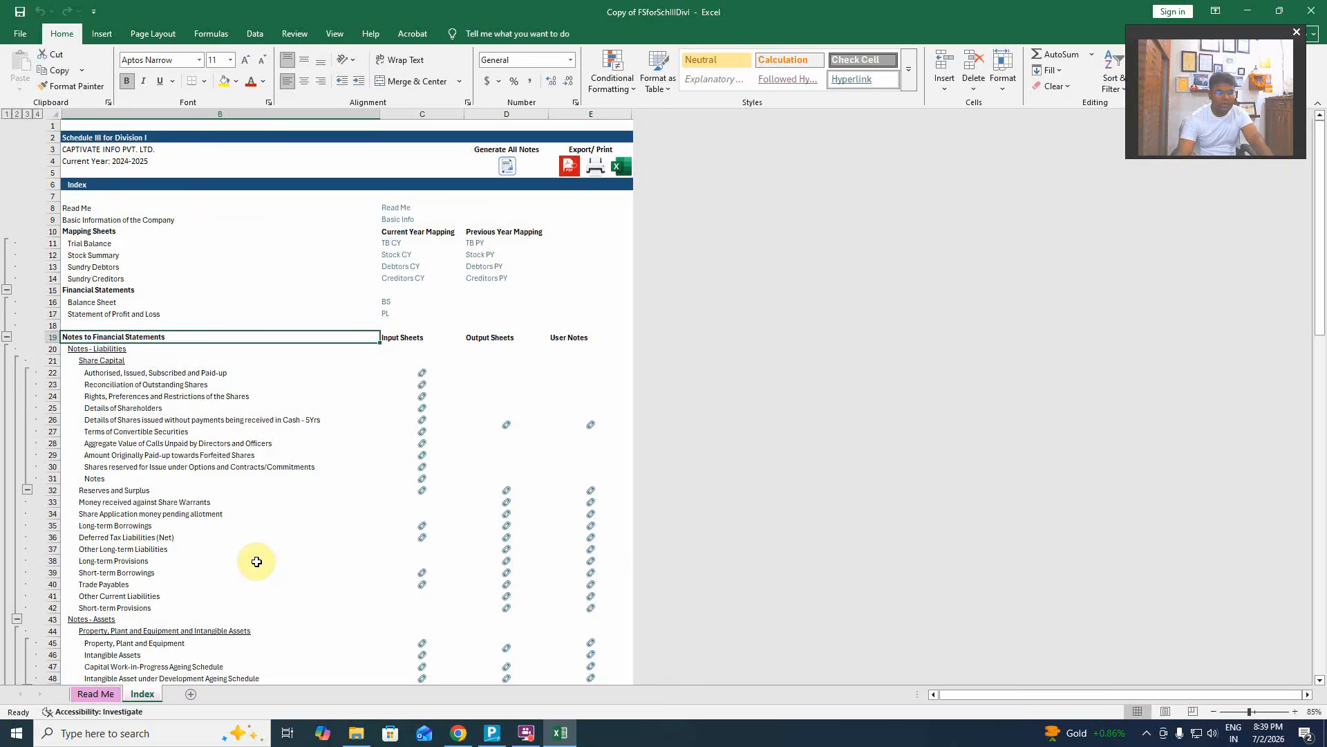
key(alt+Tab)
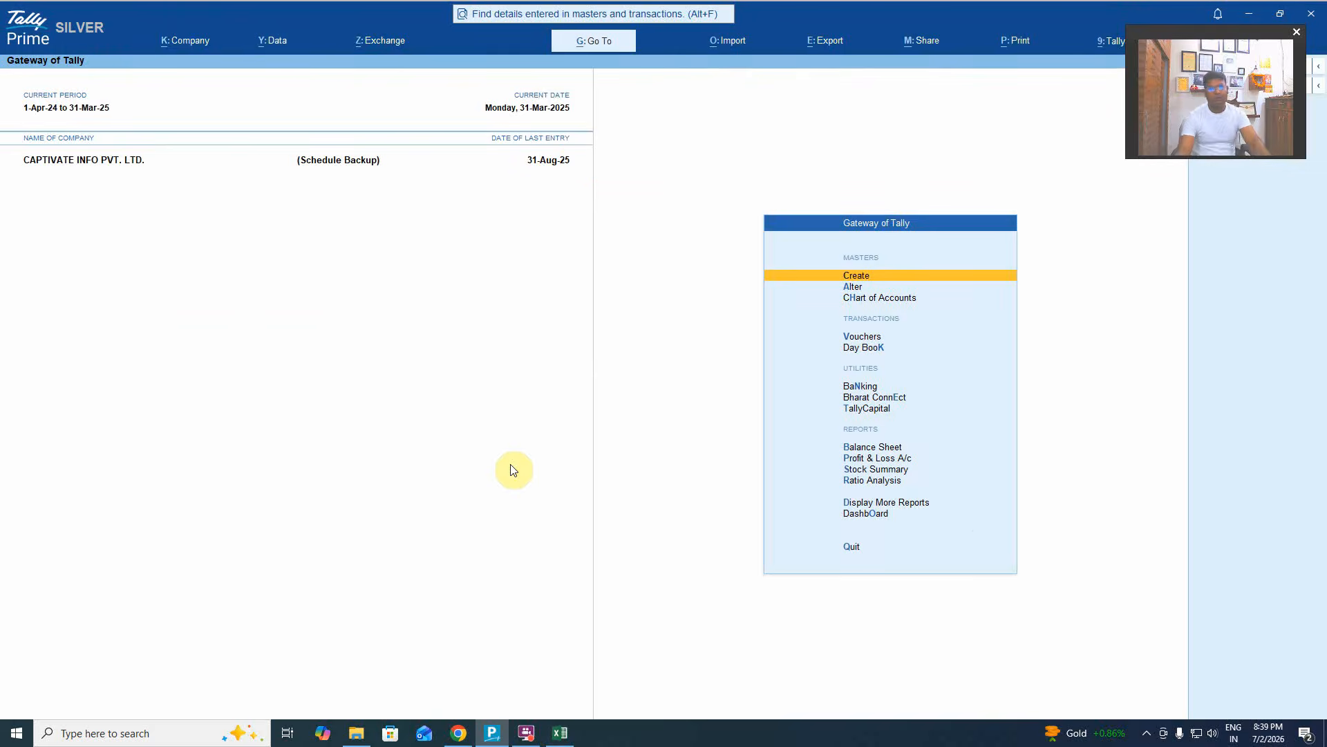